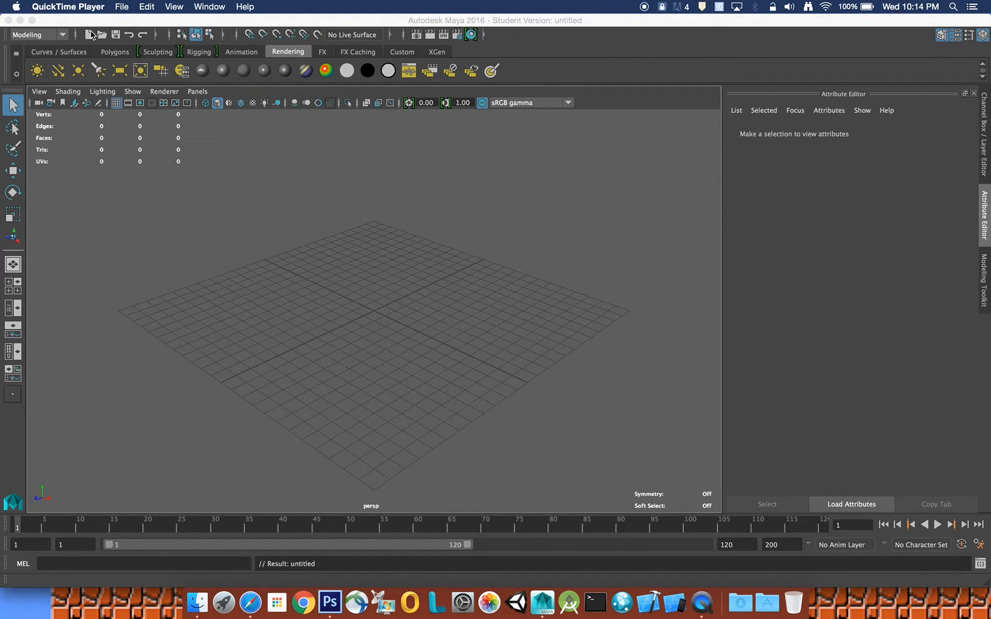
{"action": "left_click", "coordinate": [128, 21]}
{"action": "left_click", "coordinate": [69, 9]}
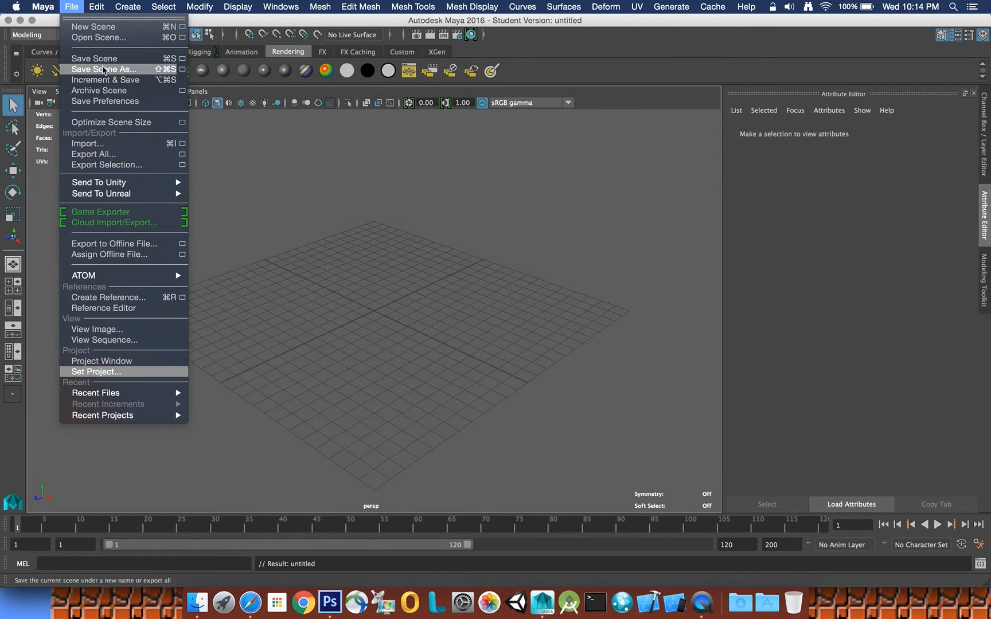
{"action": "left_click", "coordinate": [121, 23]}
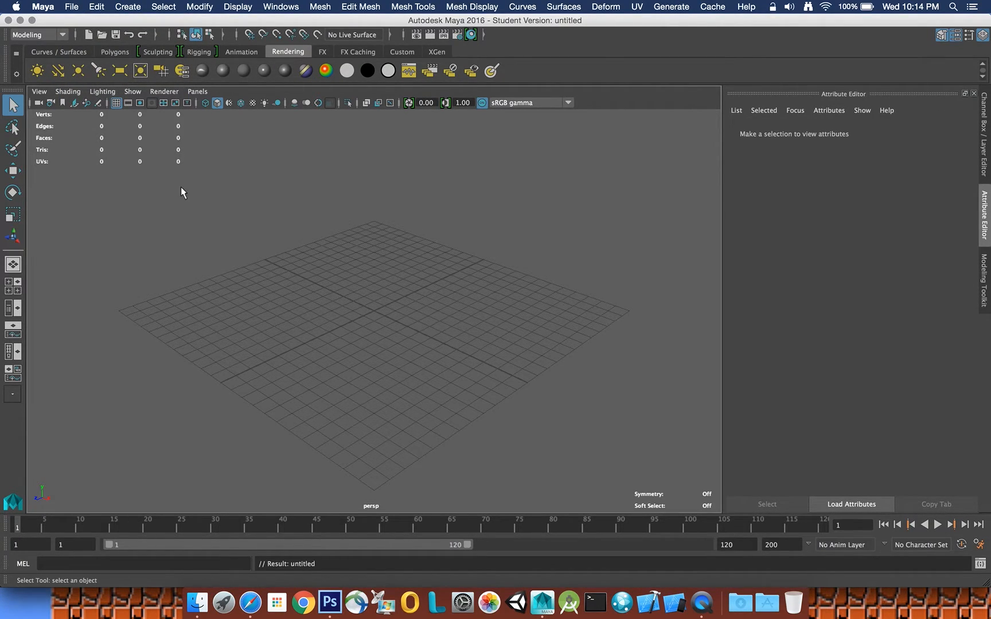
- Create a polygon cube and set its width to 1.5 and its height to 0.75
{"action": "left_click", "coordinate": [110, 52]}
{"action": "left_click", "coordinate": [55, 70]}
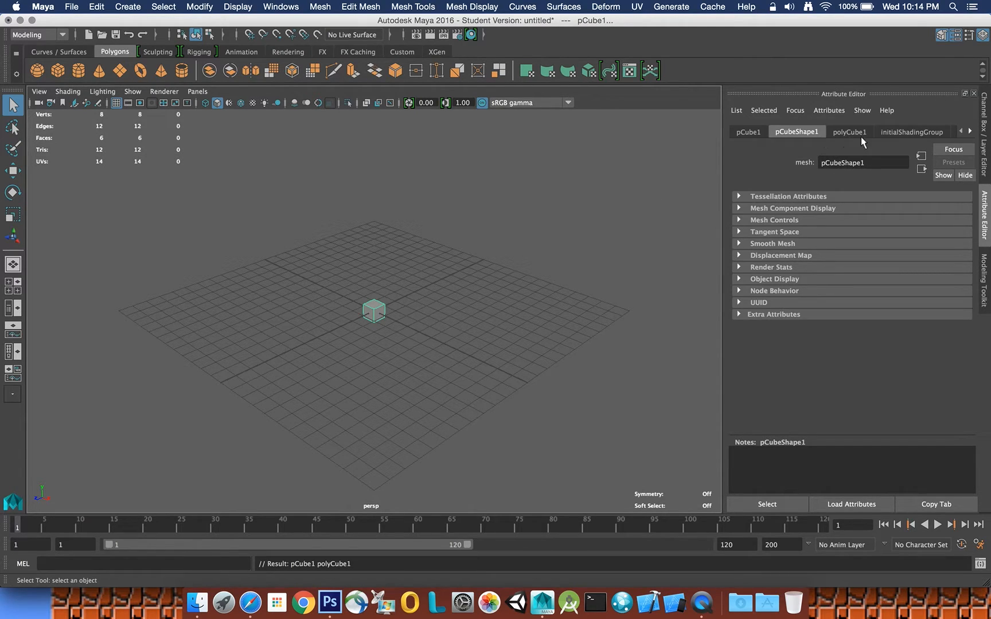
{"action": "left_click", "coordinate": [846, 132]}
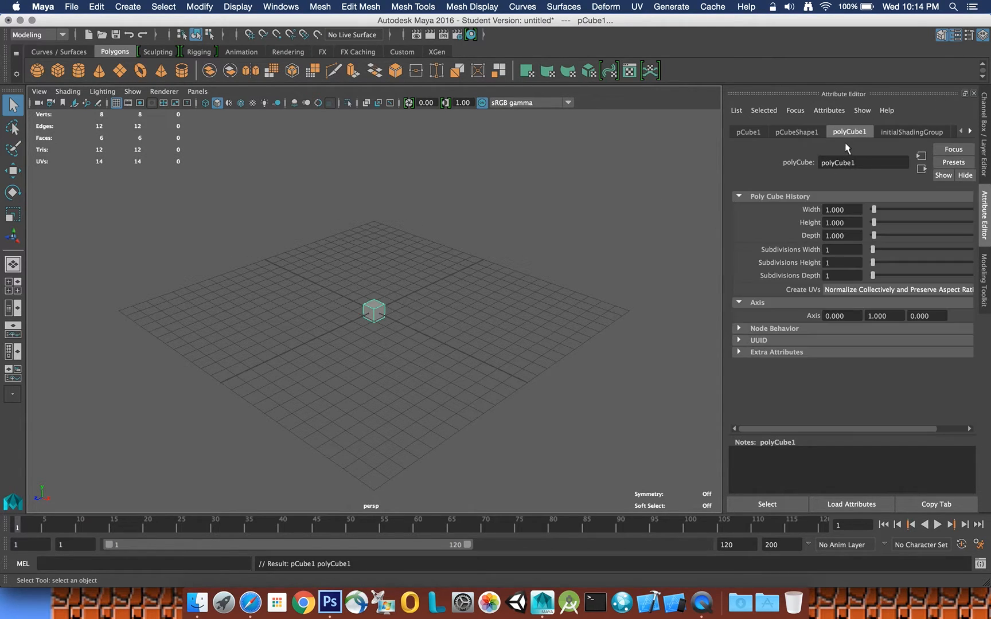
{"action": "double_click", "coordinate": [851, 210]}
{"action": "double_click", "coordinate": [851, 223]}
{"action": "type", "text": ".75"}
{"action": "key", "text": "Return"}
{"action": "double_click", "coordinate": [826, 208]}
{"action": "type", "text": "1.5"}
{"action": "key", "text": "Return"}
- Raise the box onto the grid by setting its Translate Y to 0.375
{"action": "left_click", "coordinate": [810, 133]}
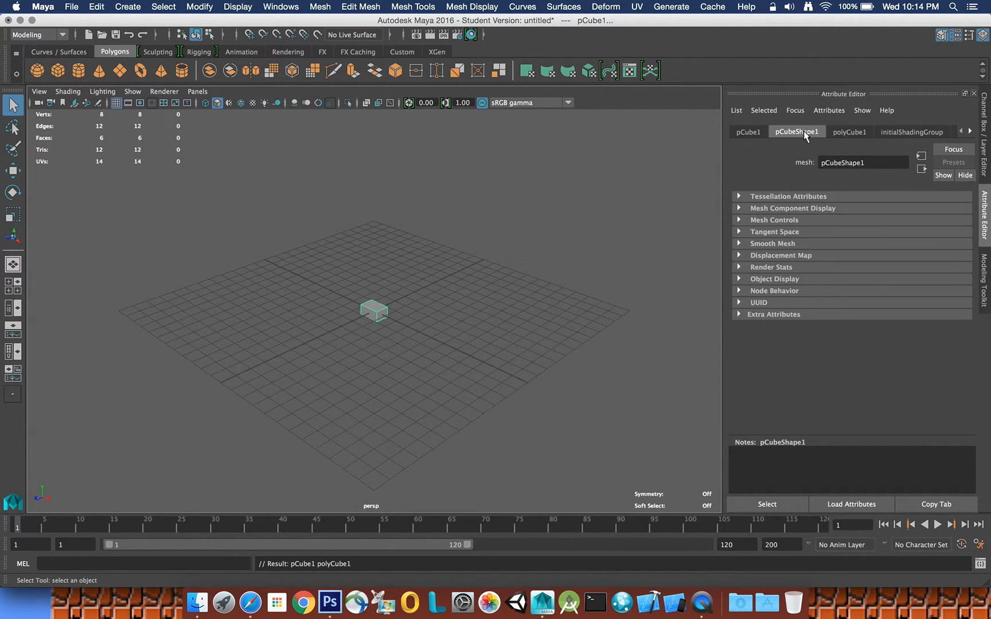
{"action": "left_click", "coordinate": [753, 131]}
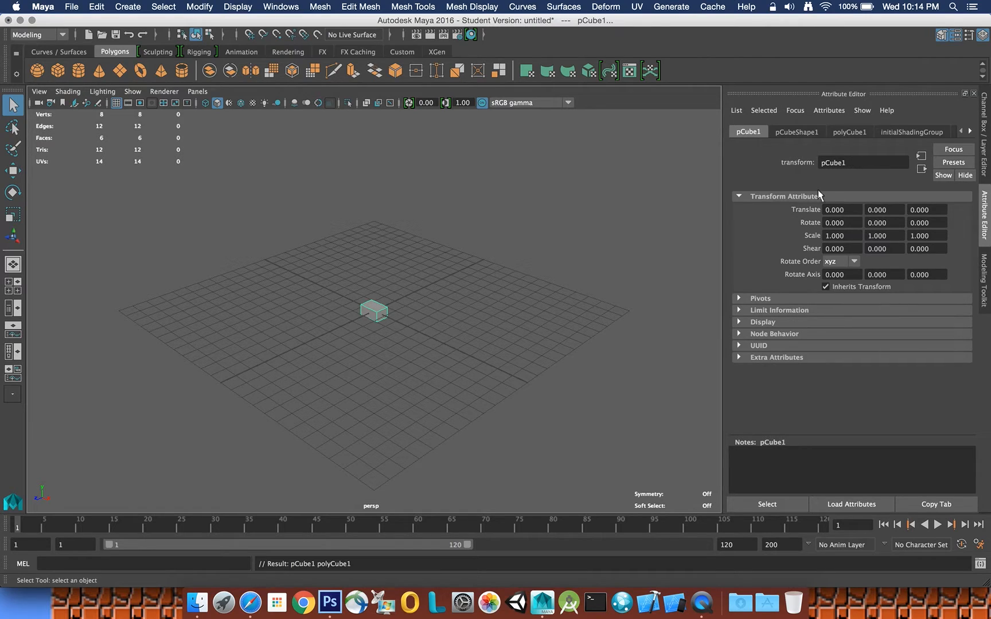
{"action": "left_click", "coordinate": [13, 170]}
{"action": "mouse_move", "coordinate": [374, 289]}
{"action": "left_mouse_down"}
{"action": "mouse_move", "coordinate": [373, 275]}
{"action": "mouse_move", "coordinate": [374, 285]}
{"action": "left_mouse_up"}
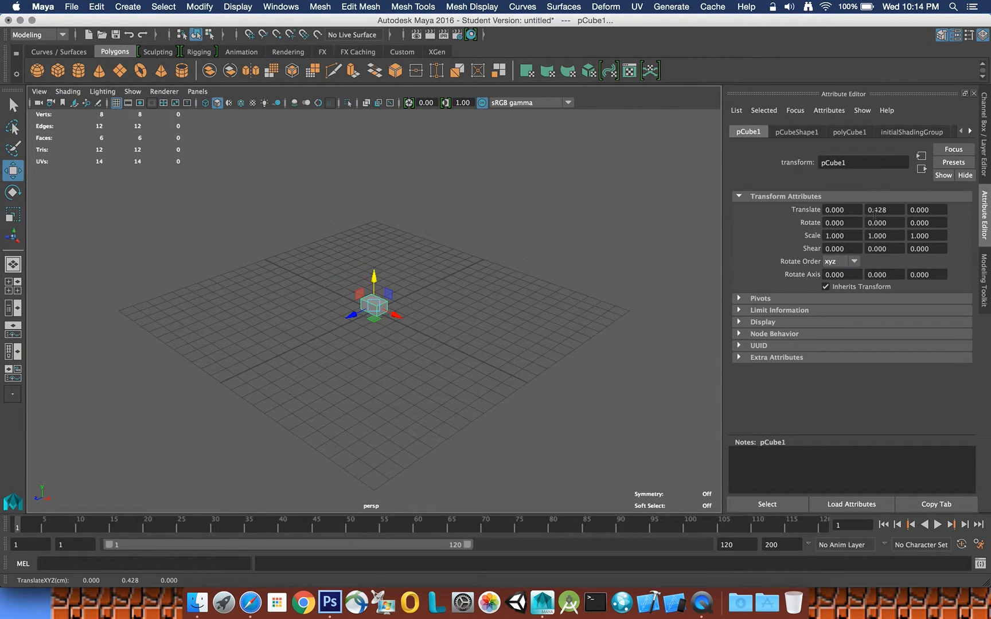
{"action": "double_click", "coordinate": [881, 211]}
{"action": "type", "text": "375"}
{"action": "key", "text": "Return"}
{"action": "left_click", "coordinate": [602, 224]}
- Extrude the box's top face with a thickness of 0 and an offset of 0.1 to inset a rim
{"action": "left_click", "coordinate": [380, 305]}
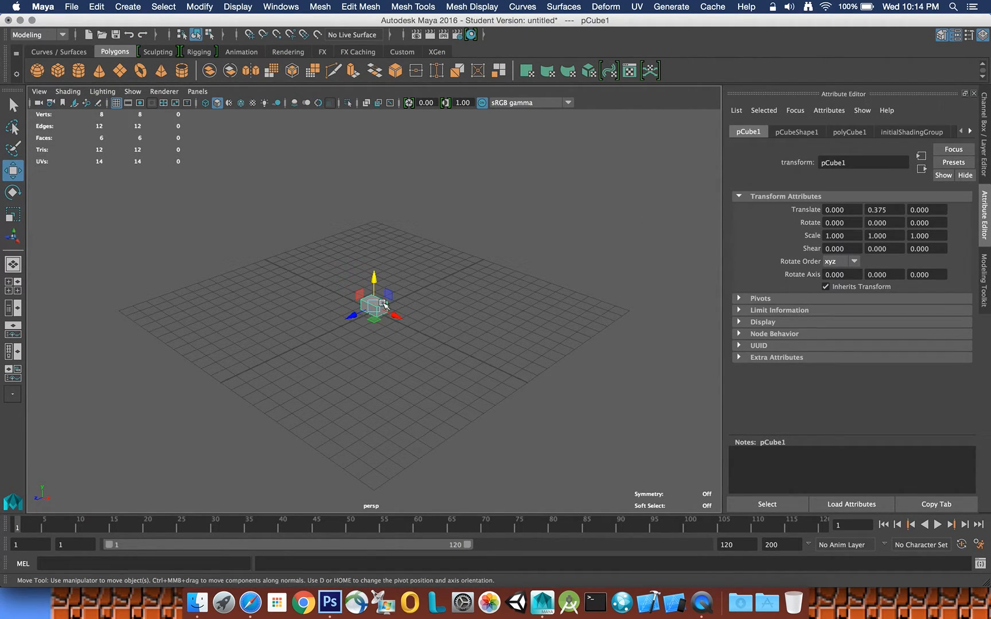
{"action": "key", "text": "f"}
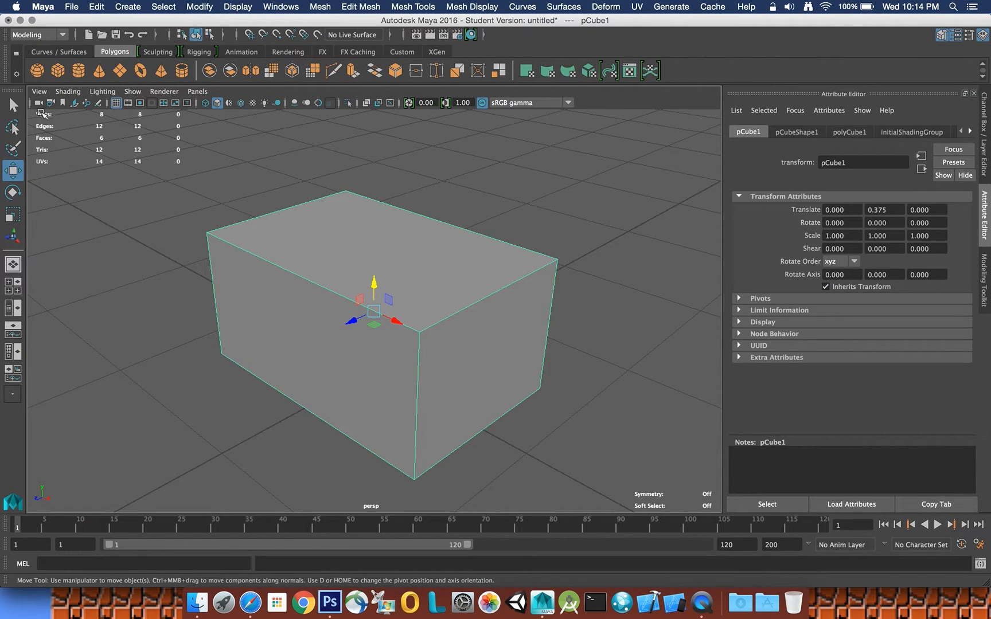
{"action": "left_click", "coordinate": [13, 105]}
{"action": "right_click_drag", "start_coordinate": [384, 258], "coordinate": [384, 288]}
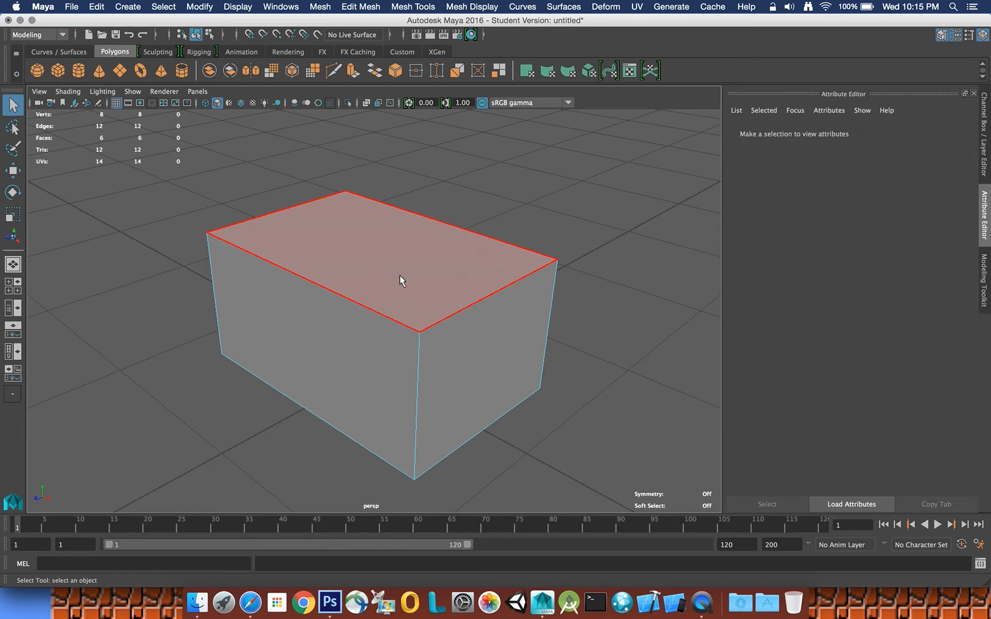
{"action": "left_click", "coordinate": [399, 275]}
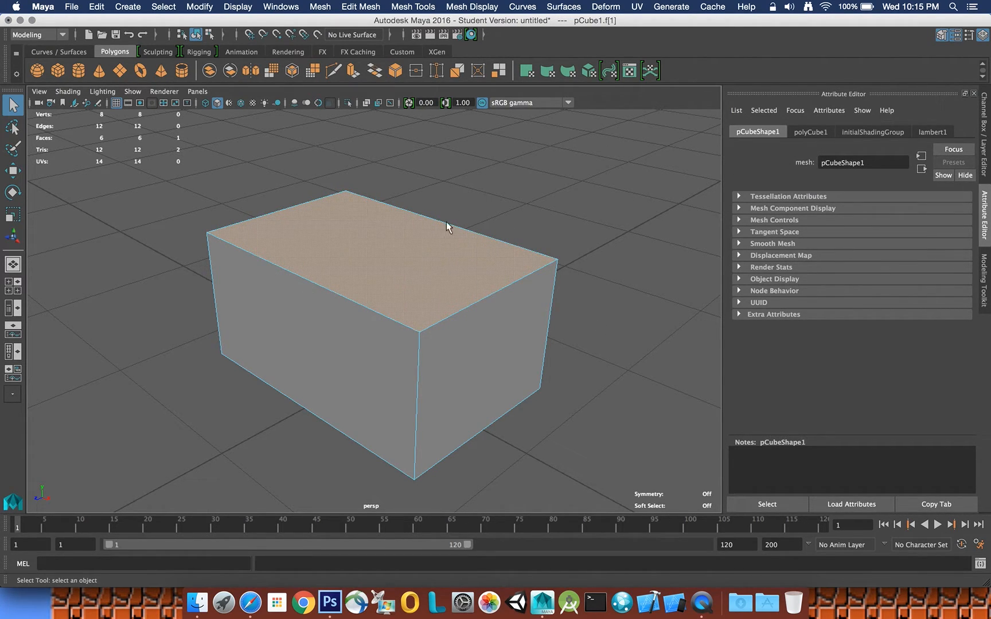
{"action": "right_click", "coordinate": [429, 246]}
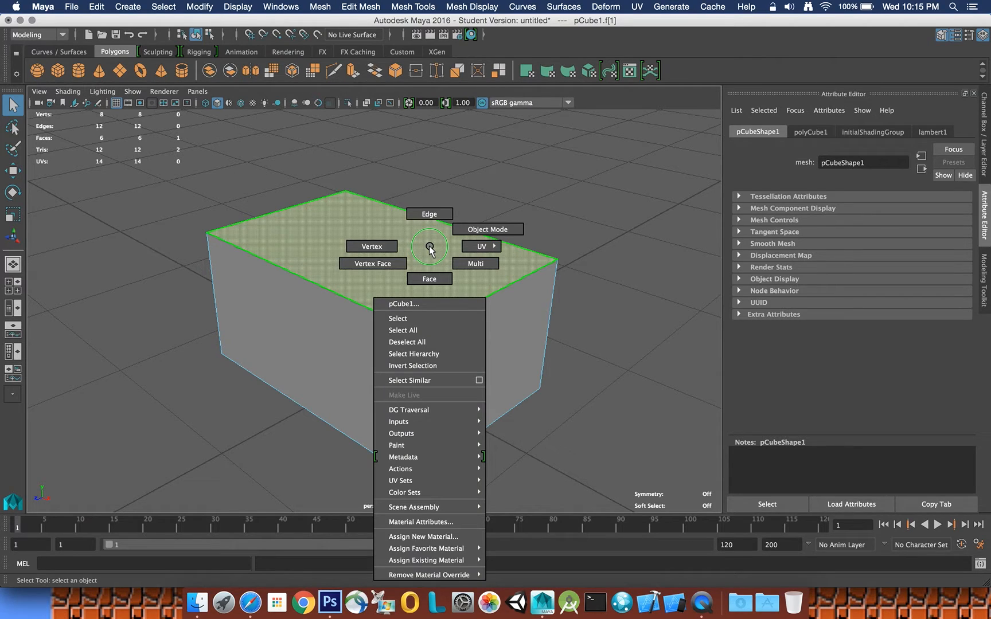
{"action": "left_click", "coordinate": [429, 278]}
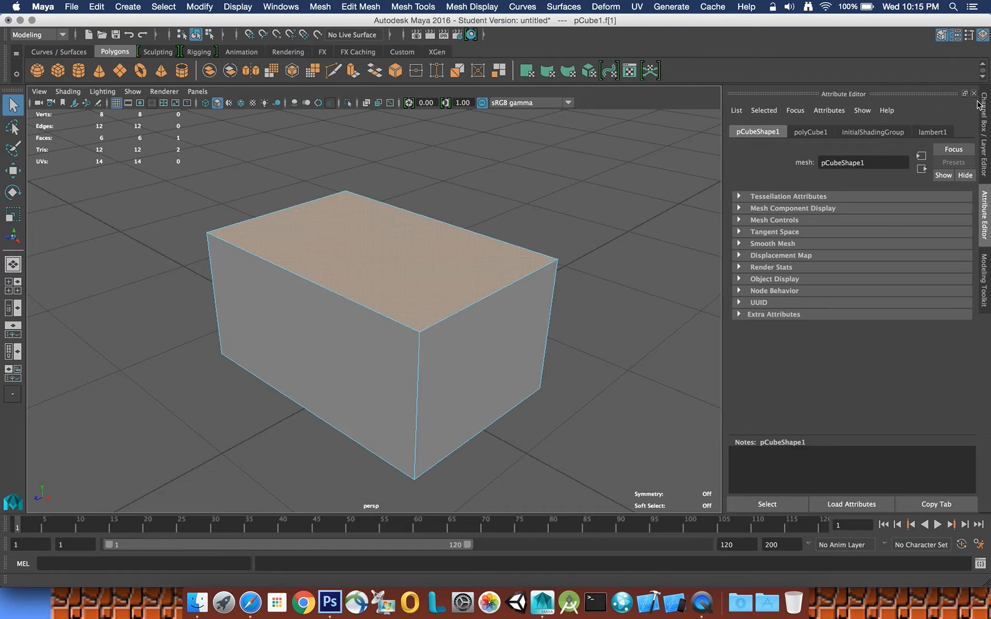
{"action": "left_click", "coordinate": [986, 290]}
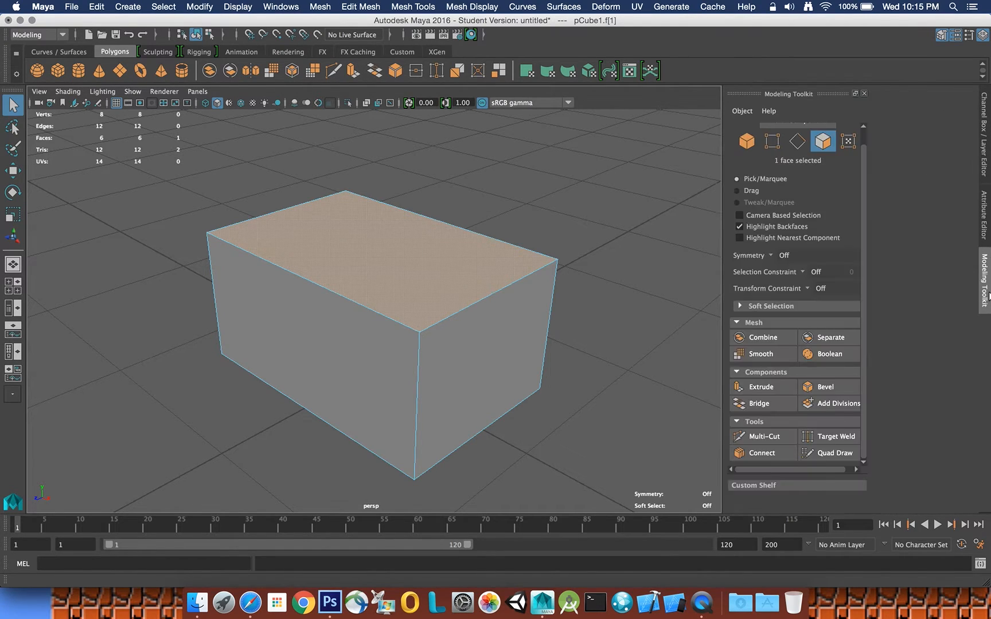
{"action": "left_click", "coordinate": [860, 386]}
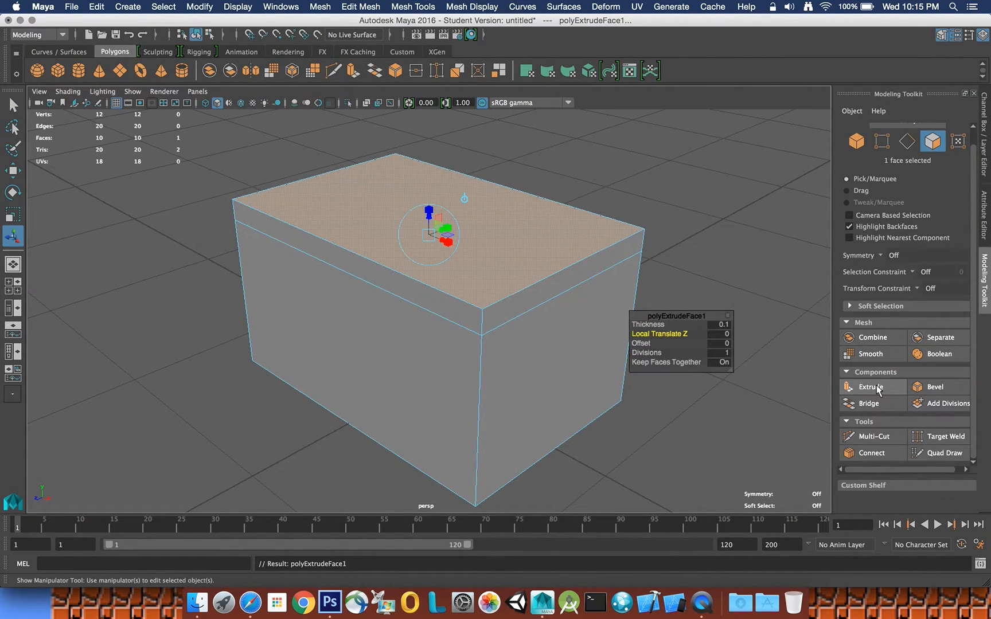
{"action": "left_click", "coordinate": [722, 325]}
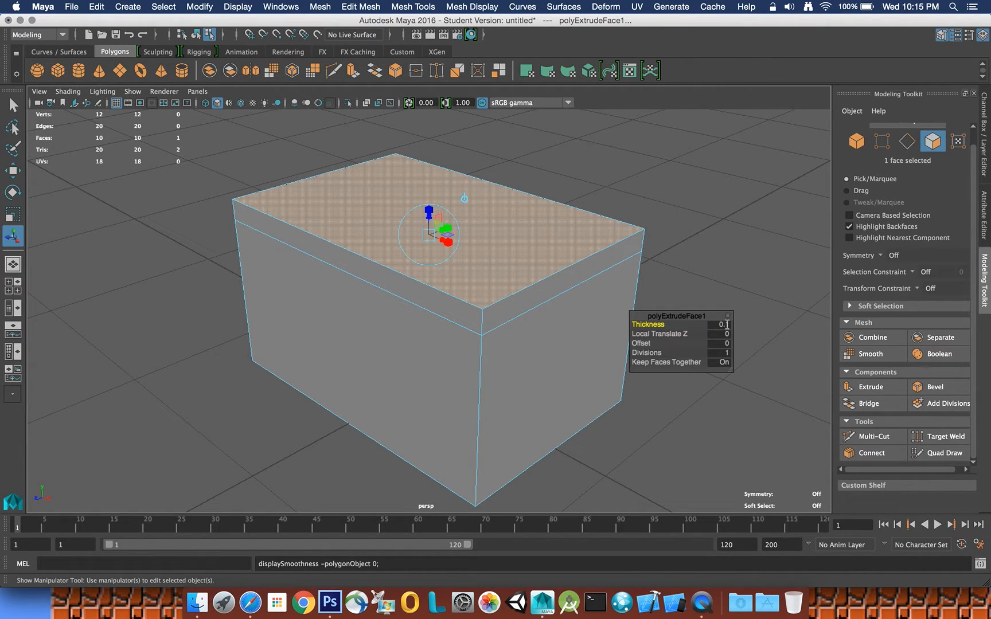
{"action": "left_click", "coordinate": [726, 324]}
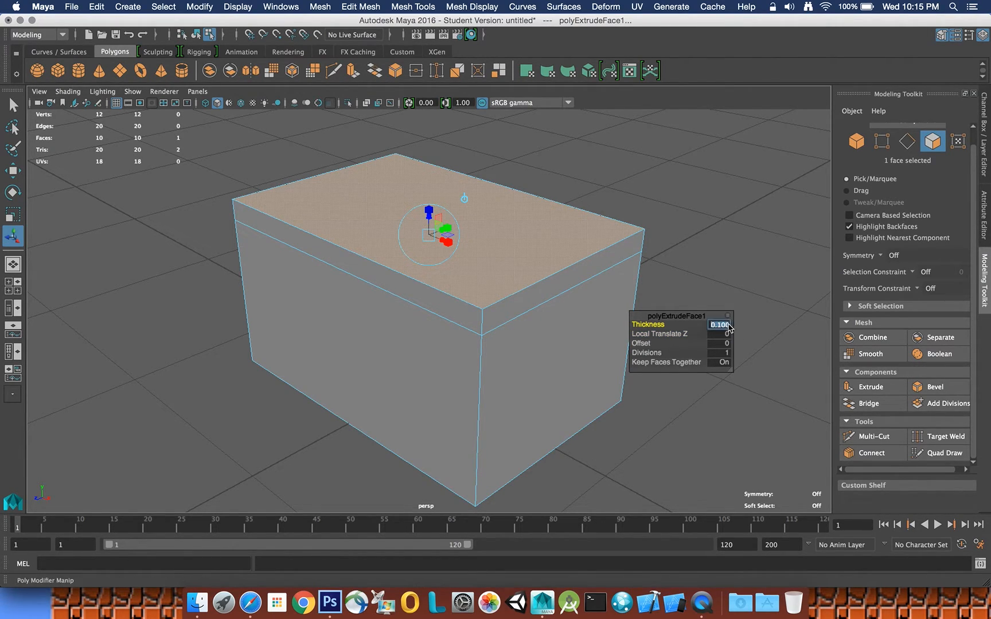
{"action": "type", "text": "0.0"}
{"action": "left_click", "coordinate": [722, 344]}
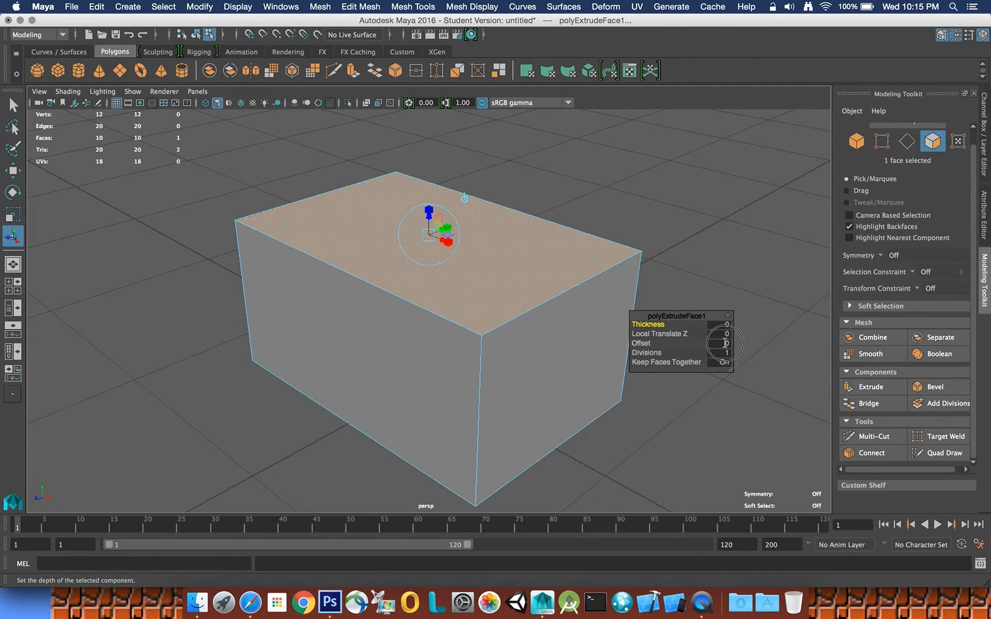
{"action": "type", "text": "0.1"}
{"action": "key", "text": "Return"}
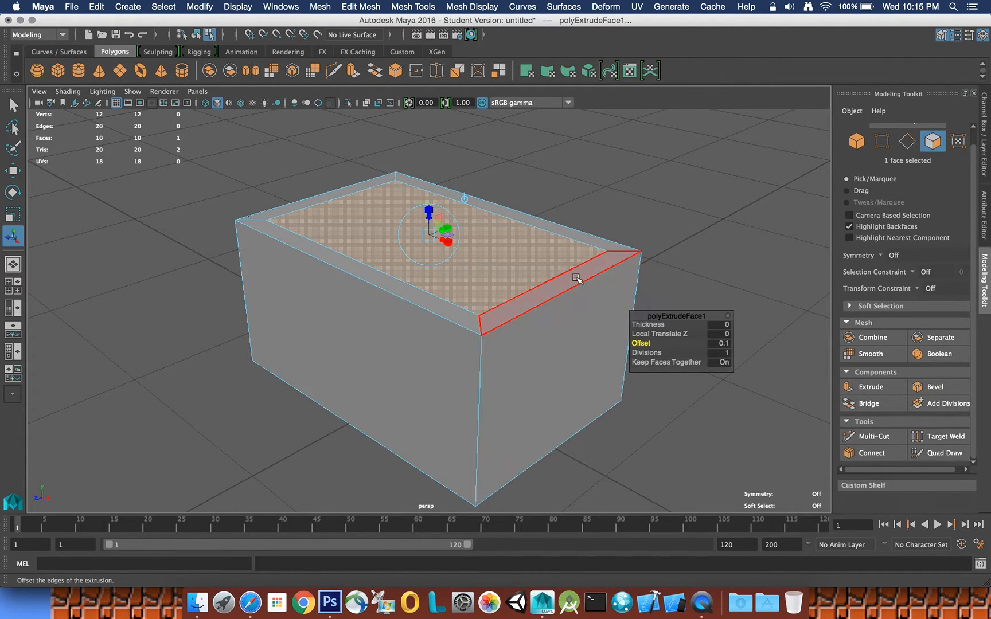
- Try an offset of 0.15 for the top face's inset and set it back to 0.1
{"action": "mouse_move", "coordinate": [570, 274]}
{"action": "left_mouse_down", "text": "alt"}
{"action": "mouse_move", "coordinate": [573, 313]}
{"action": "mouse_move", "coordinate": [586, 282]}
{"action": "left_mouse_up", "text": "alt"}
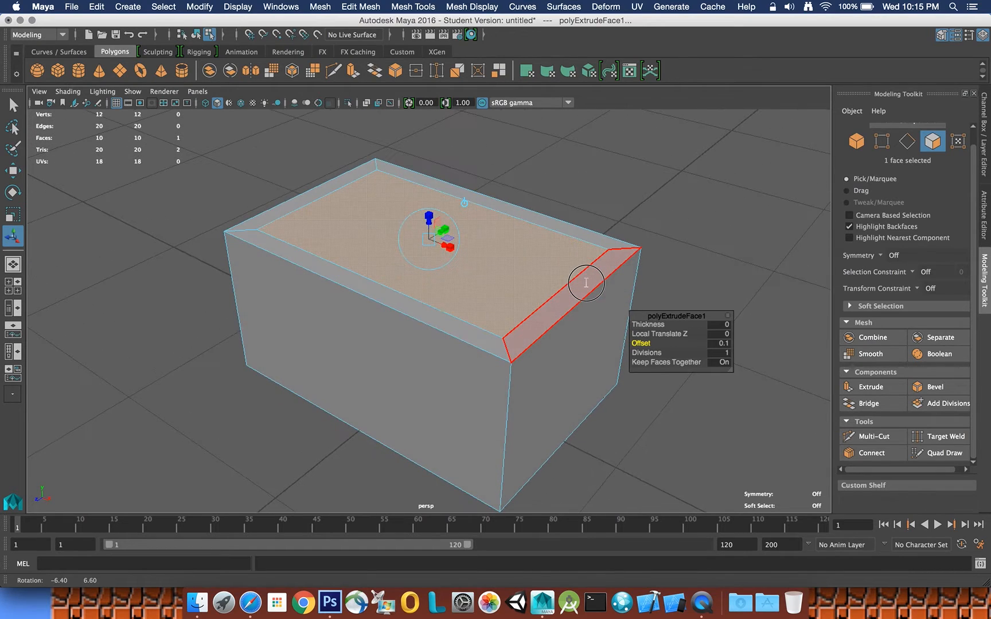
{"action": "left_click", "coordinate": [731, 343]}
{"action": "key", "text": "BackSpace"}
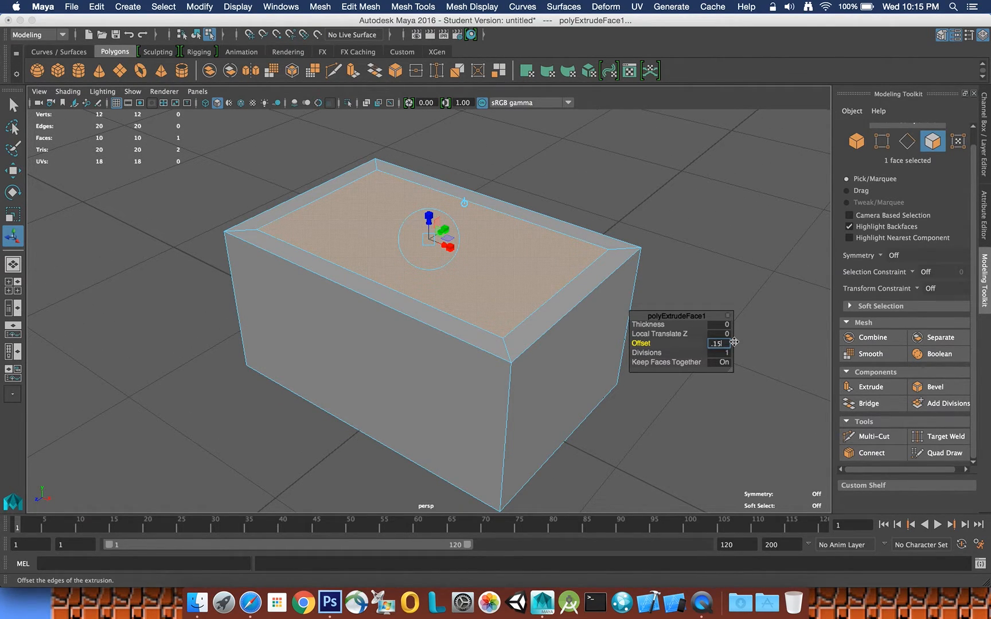
{"action": "key", "text": "Return"}
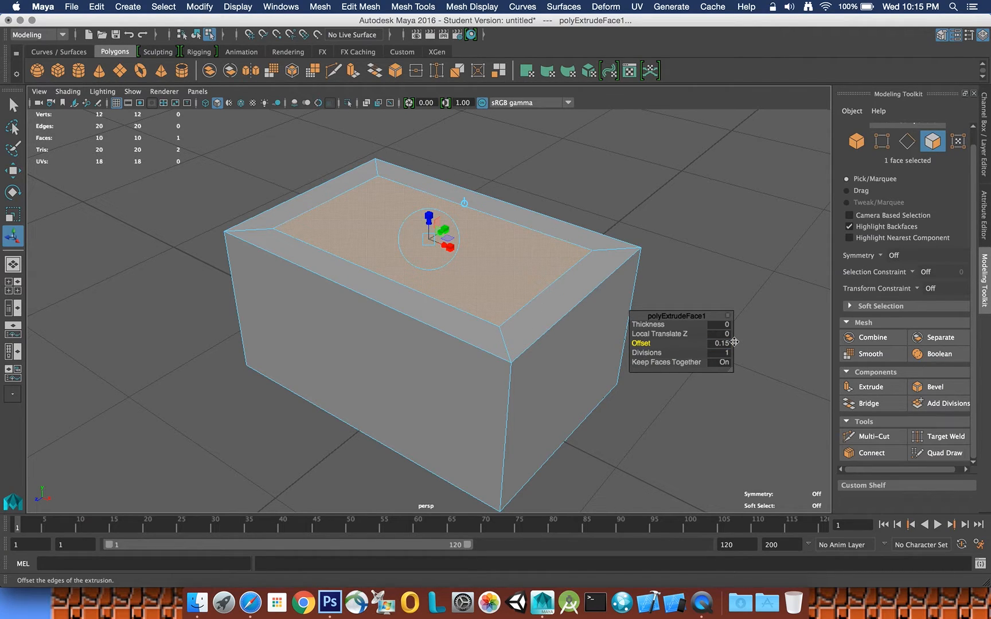
{"action": "left_click", "coordinate": [732, 343]}
{"action": "type", "text": "0.1"}
{"action": "key", "text": "Return"}
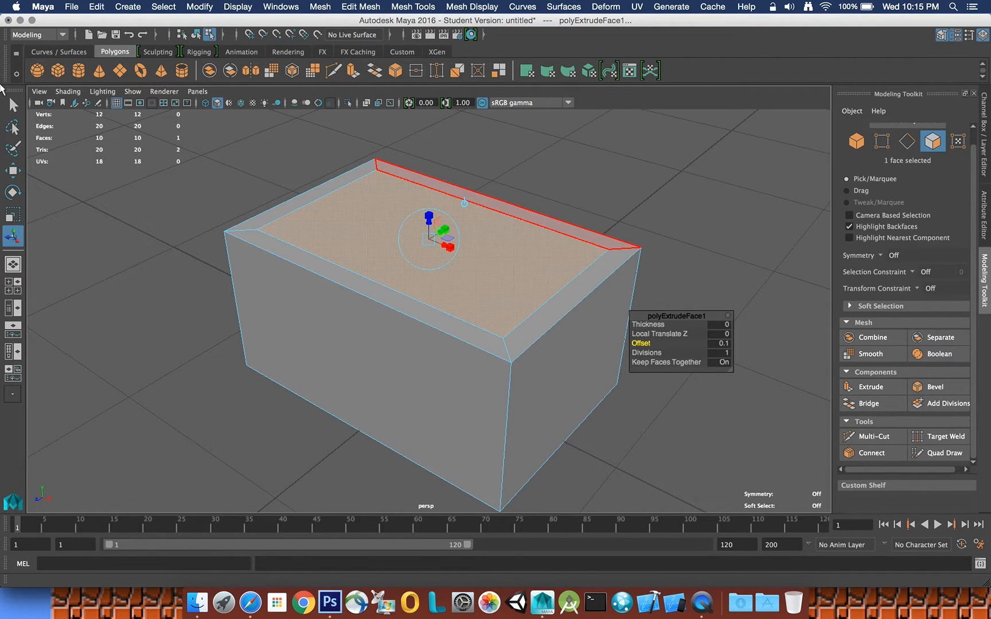
- Extrude the inset top face down into the box with thickness 0 and Local Translate Z -0.65 to hollow it out
{"action": "left_click", "coordinate": [13, 105]}
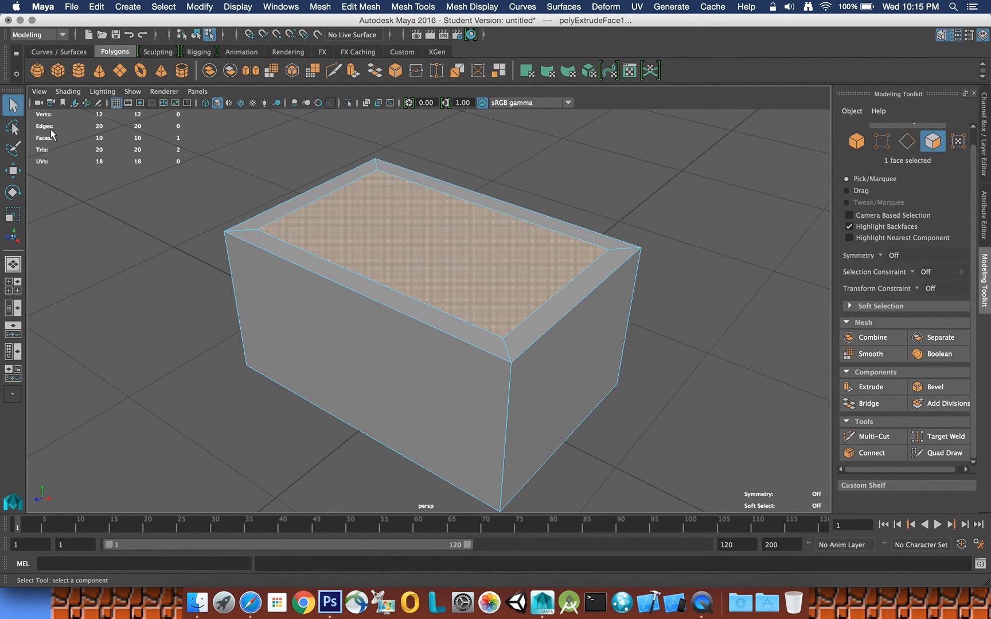
{"action": "left_click", "coordinate": [887, 384]}
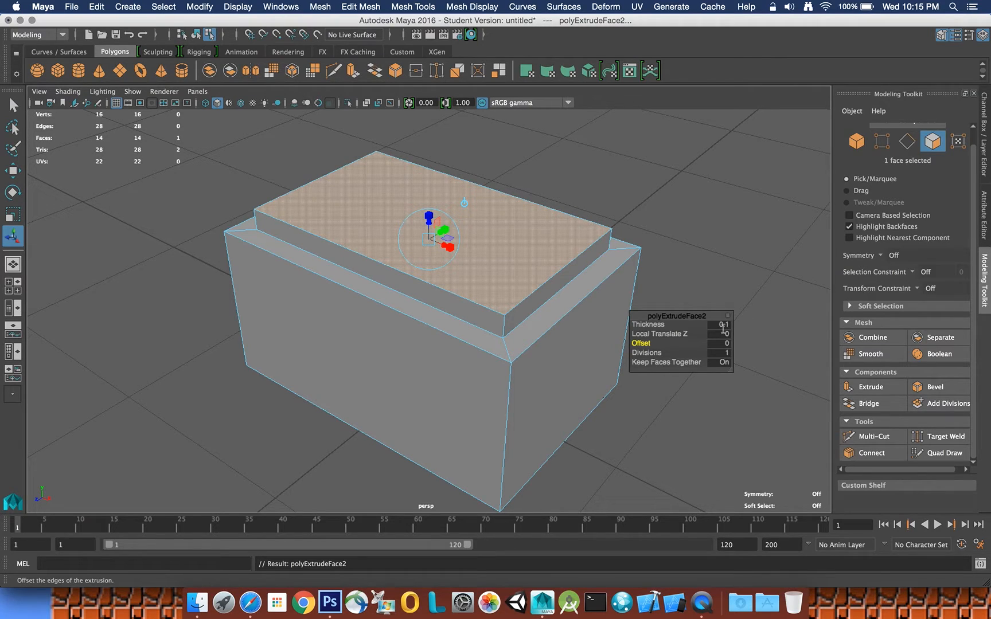
{"action": "left_click", "coordinate": [723, 328]}
{"action": "type", "text": "0.0"}
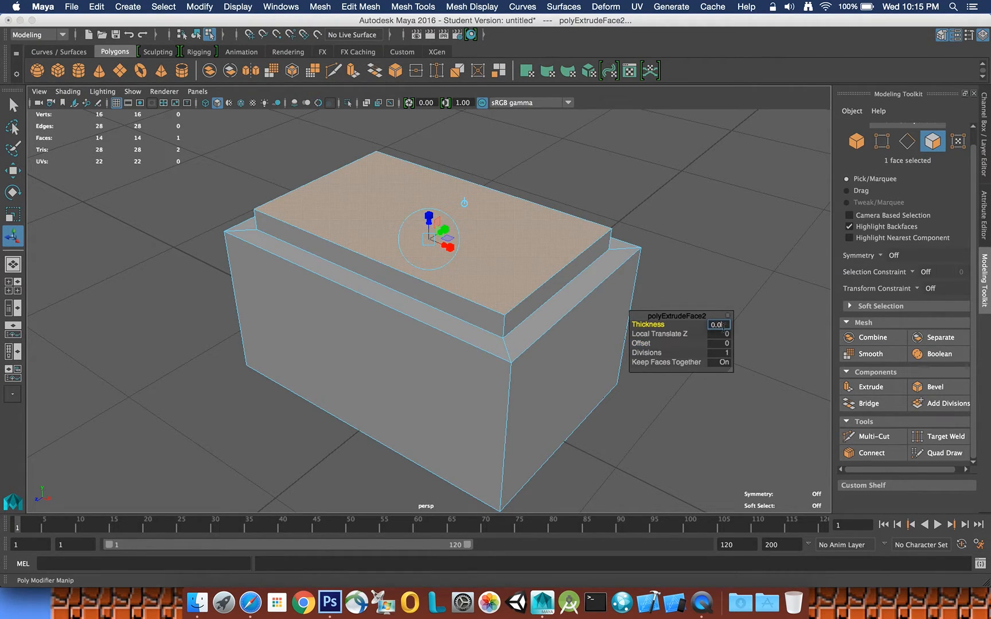
{"action": "key", "text": "Return"}
{"action": "left_click", "coordinate": [720, 334]}
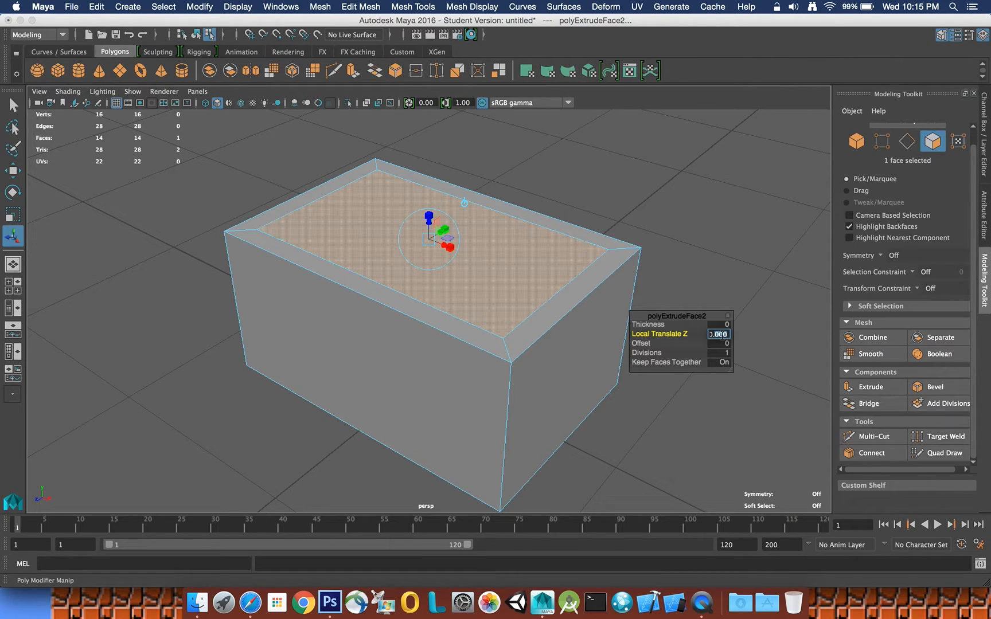
{"action": "key", "text": "BackSpace"}
{"action": "key", "text": "Return"}
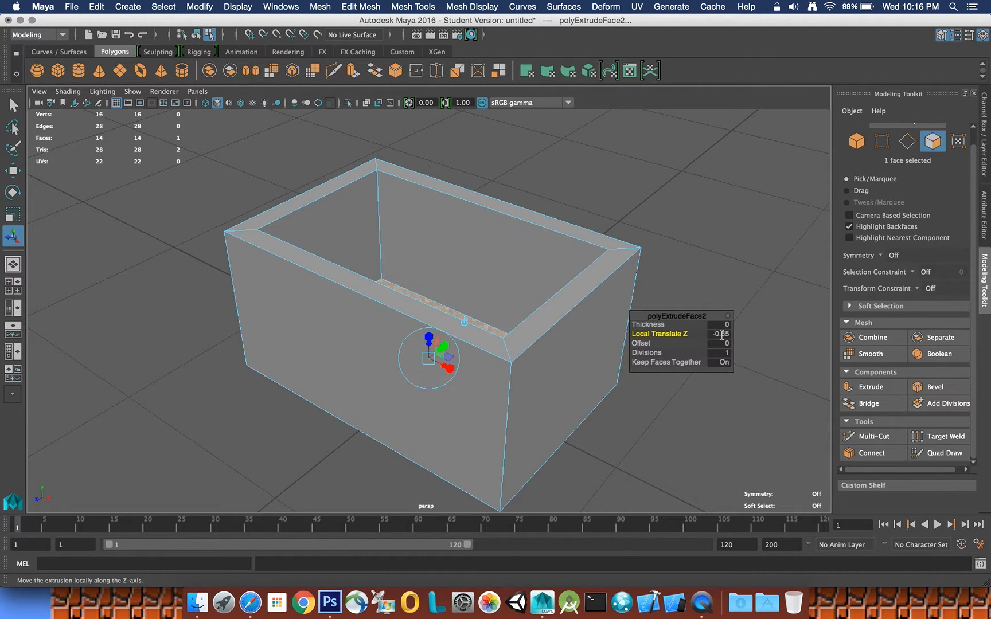
{"action": "mouse_move", "coordinate": [426, 250]}
{"action": "left_mouse_down", "text": "alt"}
{"action": "mouse_move", "coordinate": [446, 222]}
{"action": "mouse_move", "coordinate": [415, 265]}
{"action": "left_mouse_up", "text": "alt"}
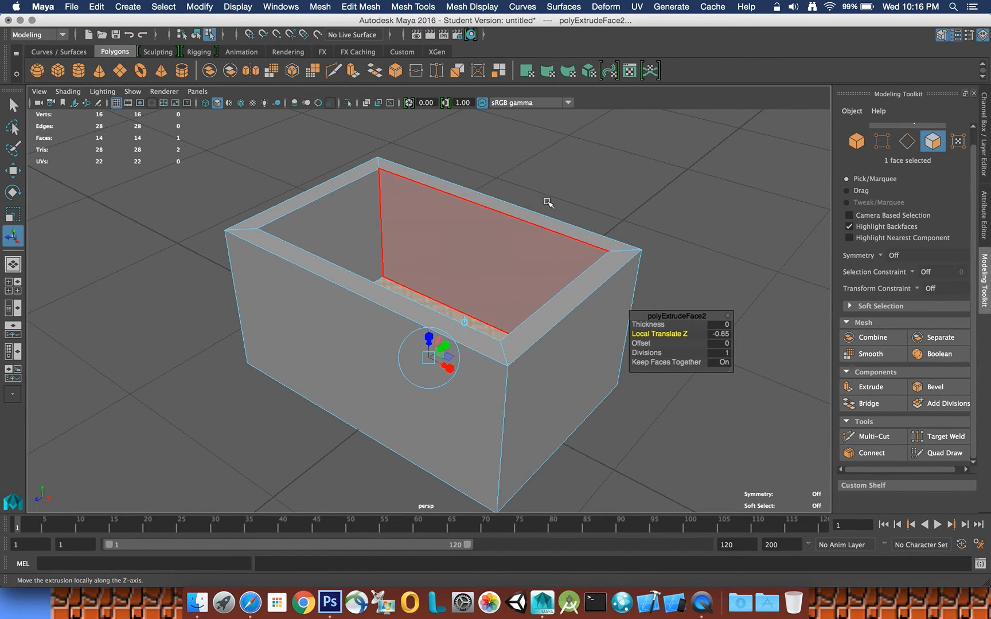
{"action": "left_click", "coordinate": [573, 174]}
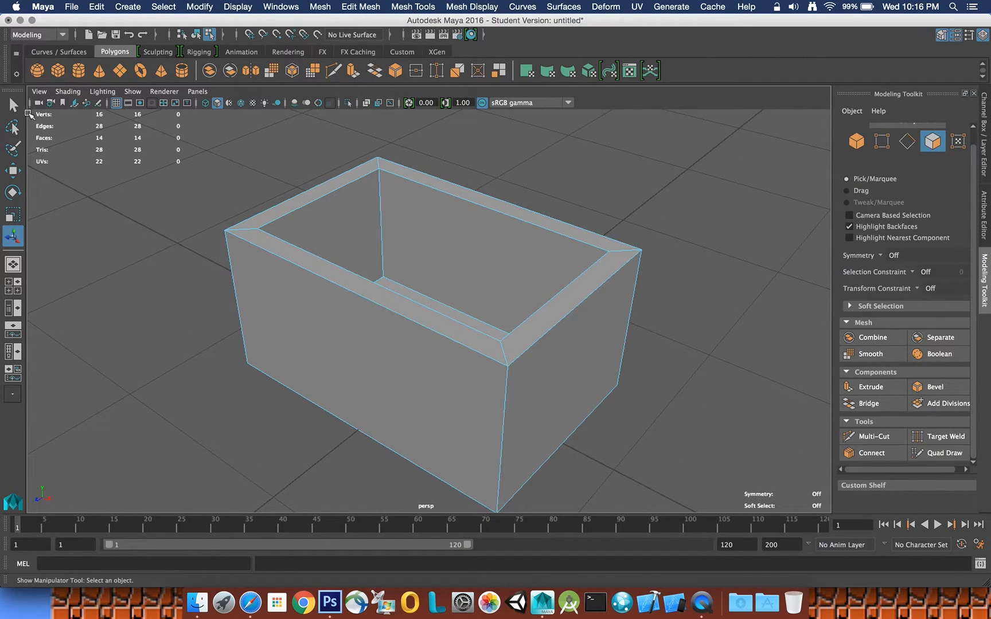
- Scale the four top rim faces outward together to about 1.06 in X and Z so the box's walls flare
{"action": "left_click", "coordinate": [20, 109]}
{"action": "left_click_drag", "start_coordinate": [292, 239], "coordinate": [360, 232], "text": "alt"}
{"action": "left_click", "coordinate": [341, 204]}
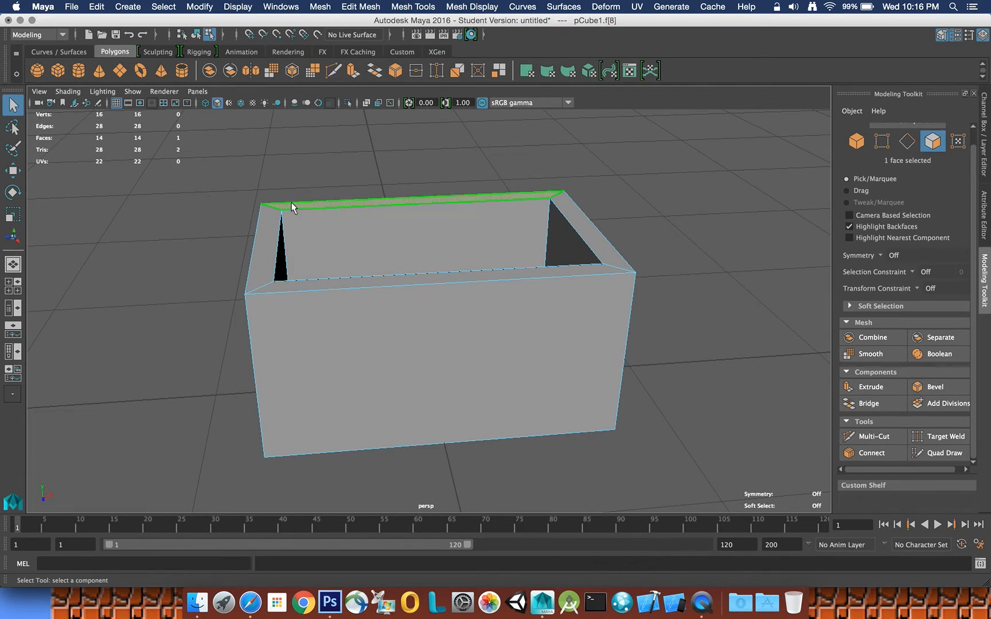
{"action": "left_click", "coordinate": [277, 220], "text": "shift"}
{"action": "left_click", "coordinate": [296, 286], "text": "shift"}
{"action": "left_click", "coordinate": [592, 235], "text": "shift"}
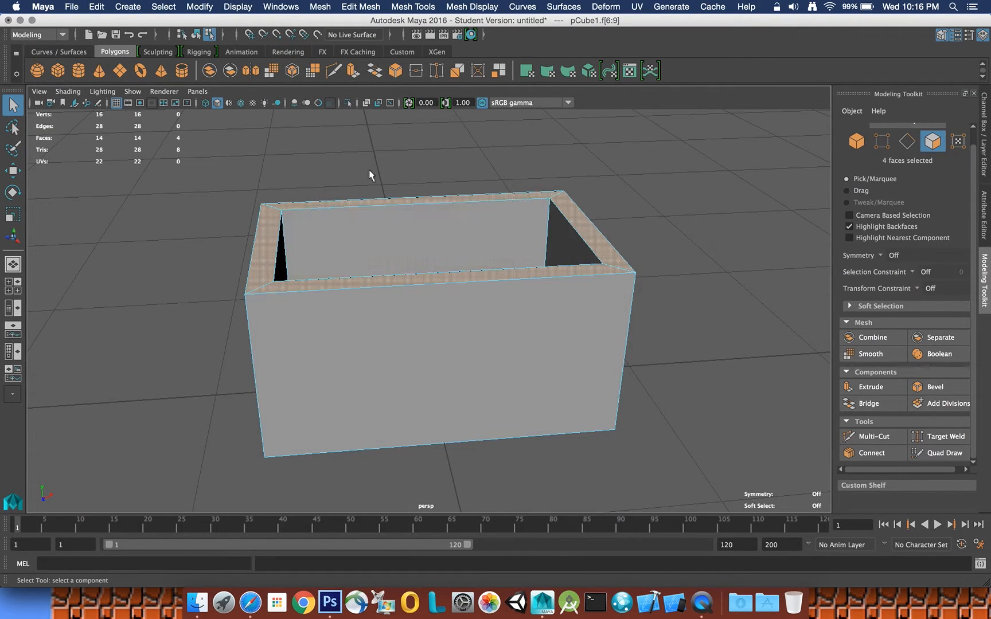
{"action": "left_click", "coordinate": [12, 214]}
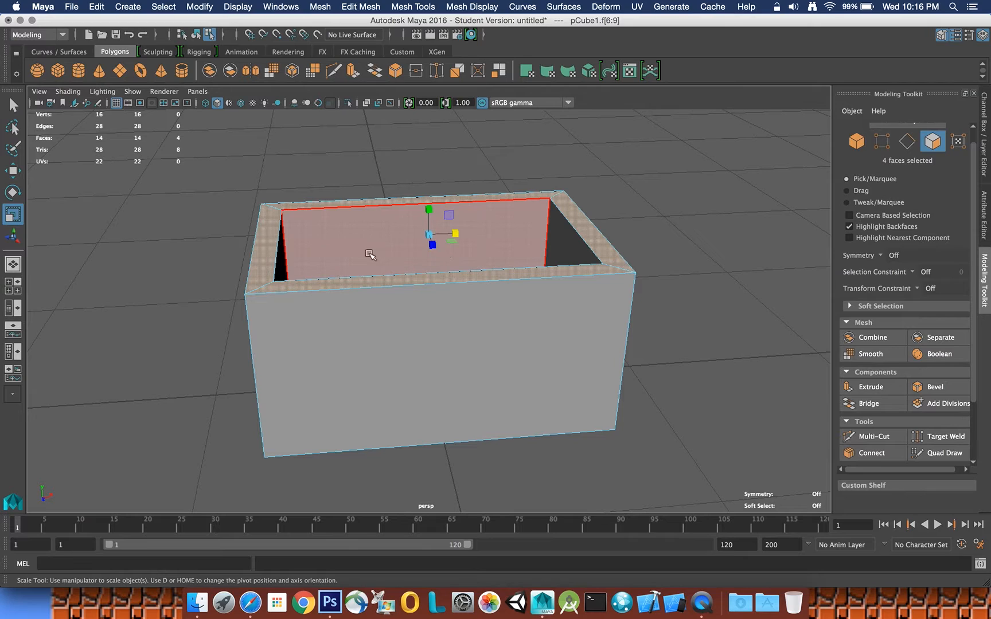
{"action": "left_click_drag", "start_coordinate": [451, 241], "coordinate": [453, 246]}
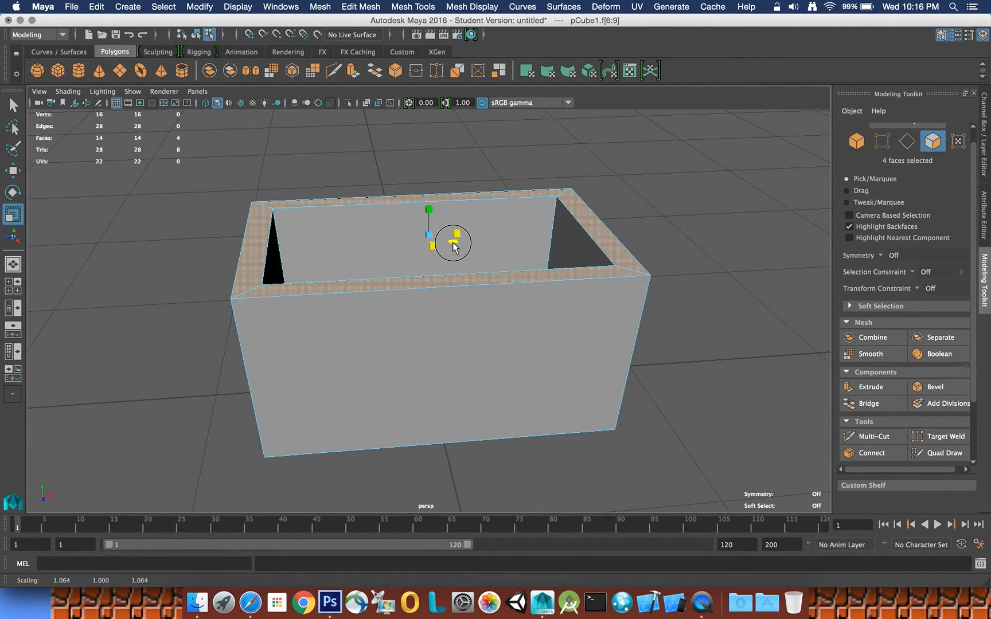
{"action": "left_click_drag", "start_coordinate": [683, 232], "coordinate": [659, 252], "text": "alt"}
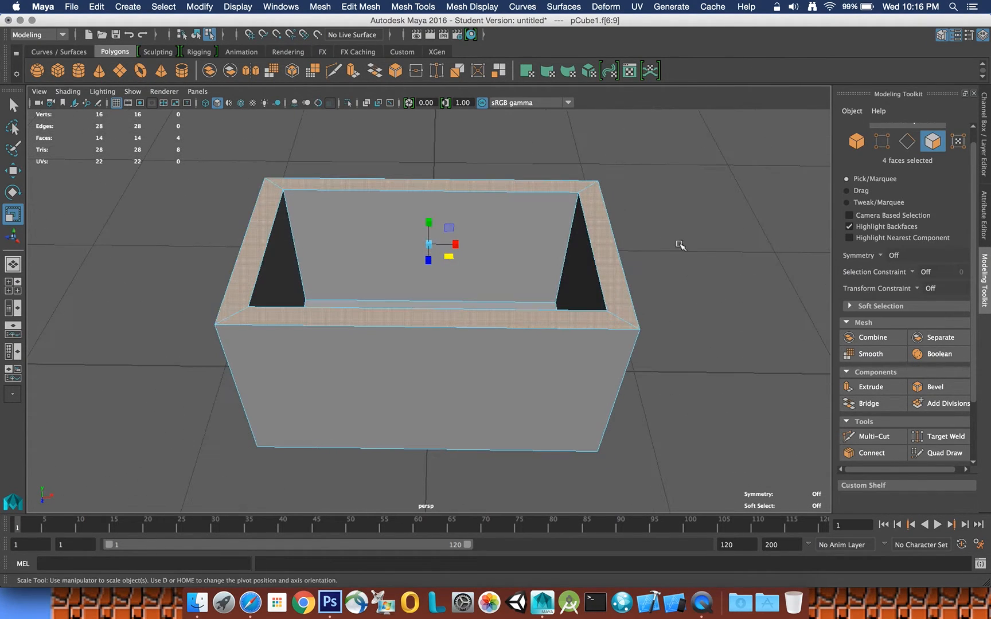
- Scale the selected top rim faces outward to about 1.055 in X and Z and return the box to object selection
{"action": "left_click_drag", "start_coordinate": [451, 257], "coordinate": [451, 263]}
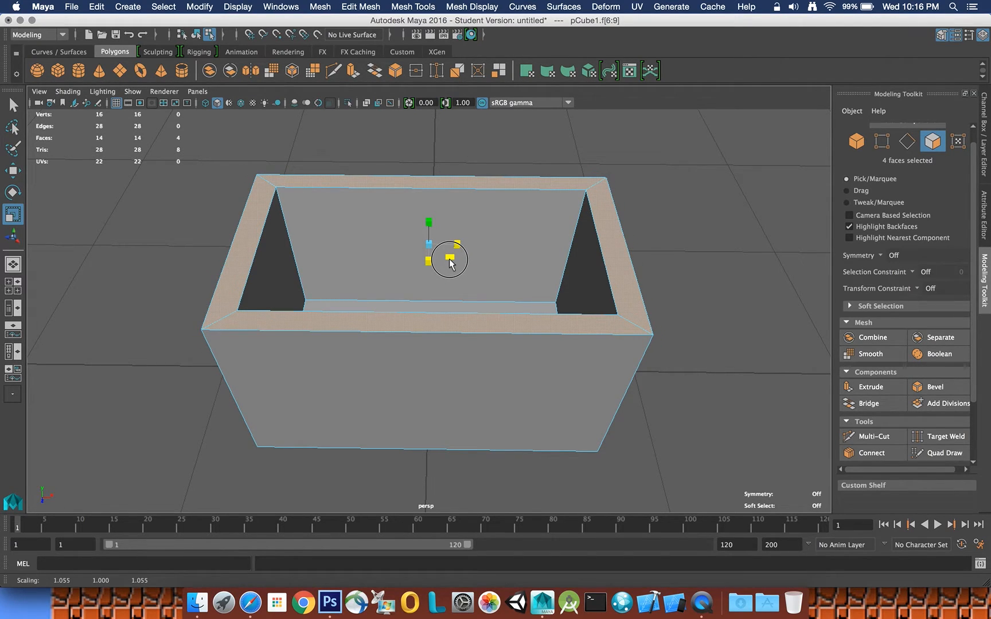
{"action": "left_click_drag", "start_coordinate": [693, 249], "coordinate": [349, 211], "text": "alt"}
{"action": "key", "text": "q"}
{"action": "left_click", "coordinate": [320, 185]}
{"action": "right_click_drag", "start_coordinate": [351, 211], "coordinate": [395, 195]}
{"action": "left_click", "coordinate": [399, 216]}
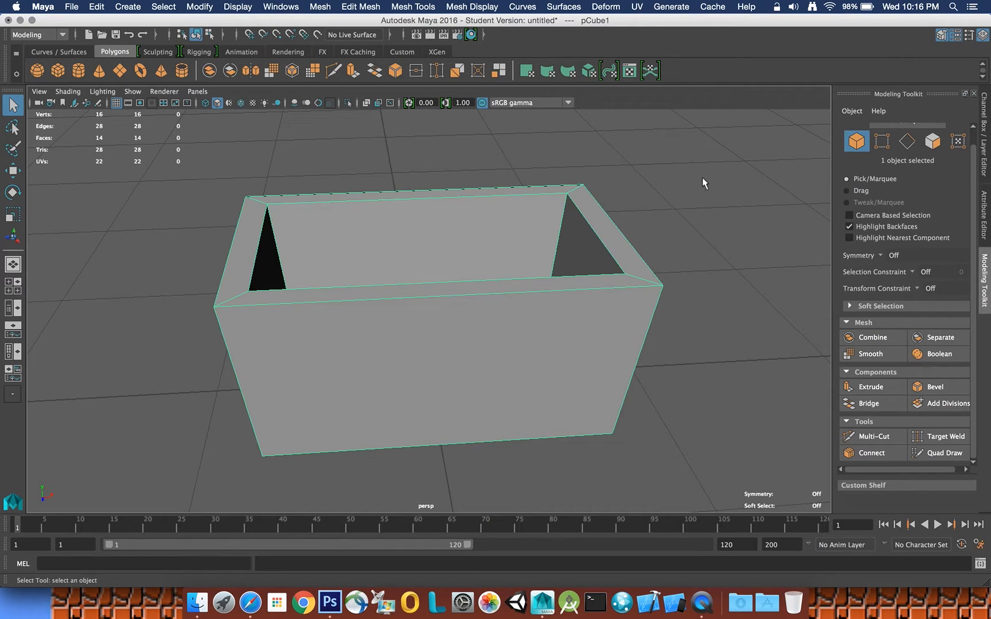
- Create a polygon cylinder and set its radius to 0.67
{"action": "left_click", "coordinate": [79, 71]}
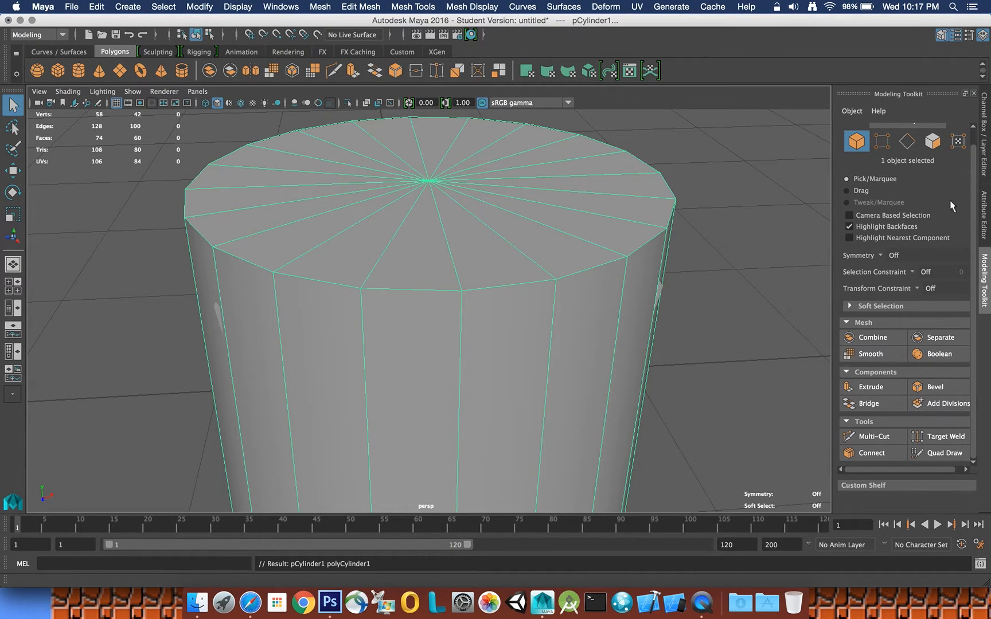
{"action": "left_click", "coordinate": [984, 213]}
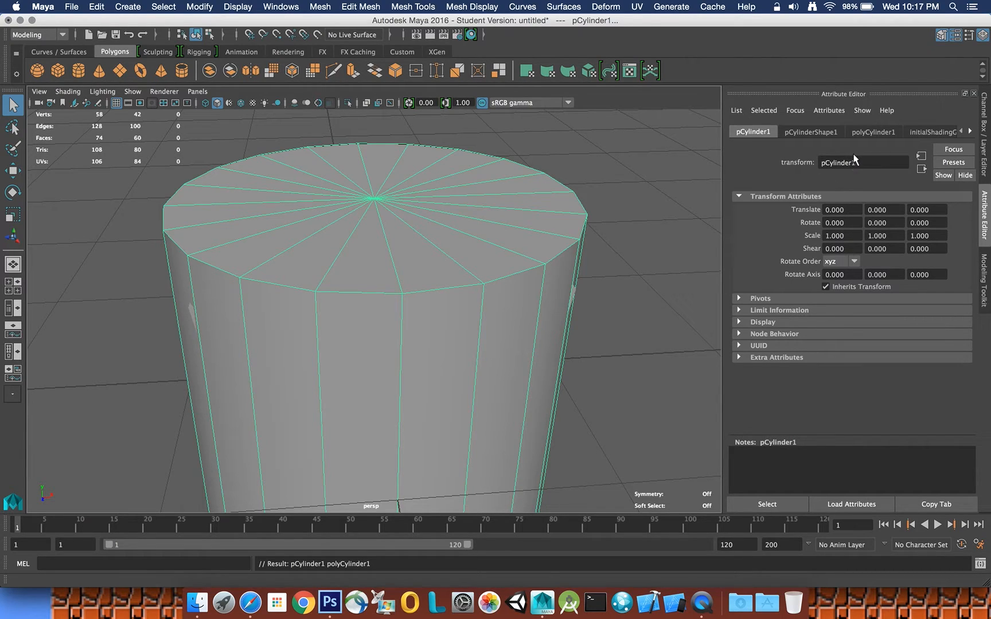
{"action": "left_click", "coordinate": [873, 132]}
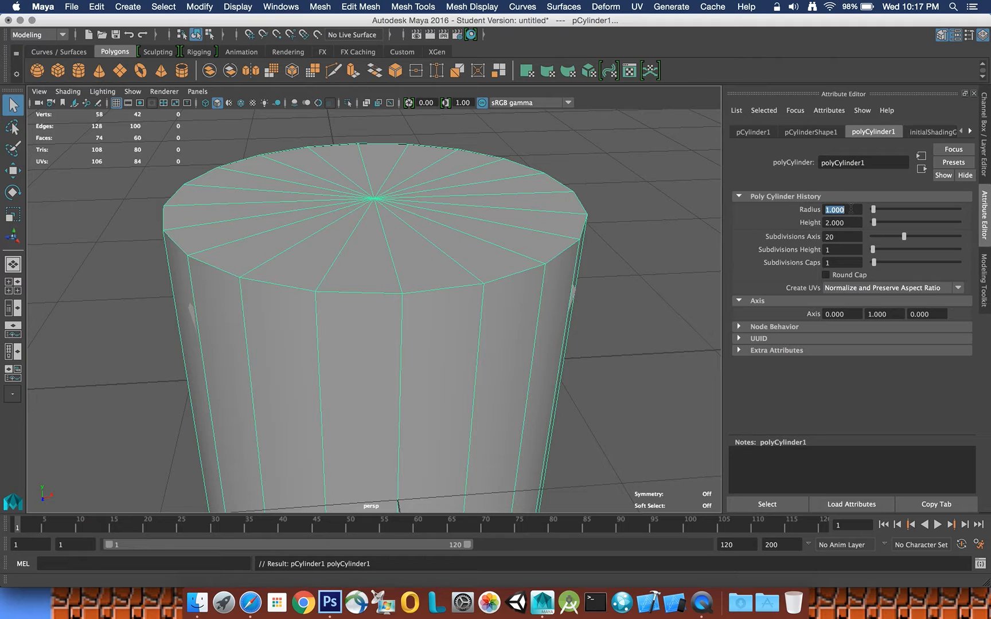
{"action": "left_click", "coordinate": [851, 209]}
{"action": "type", "text": ".67"}
{"action": "key", "text": "Return"}
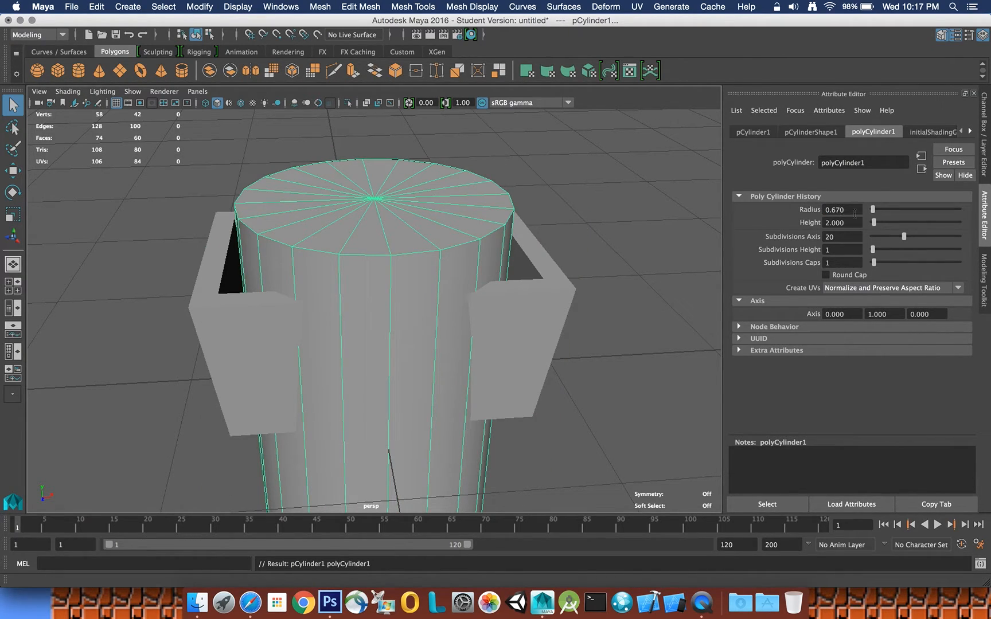
- Set the cylinder's height to 1.5, its axis subdivisions to 16 and its cap subdivisions to 0
{"action": "left_click", "coordinate": [848, 222]}
{"action": "type", "text": "1.5"}
{"action": "key", "text": "Return"}
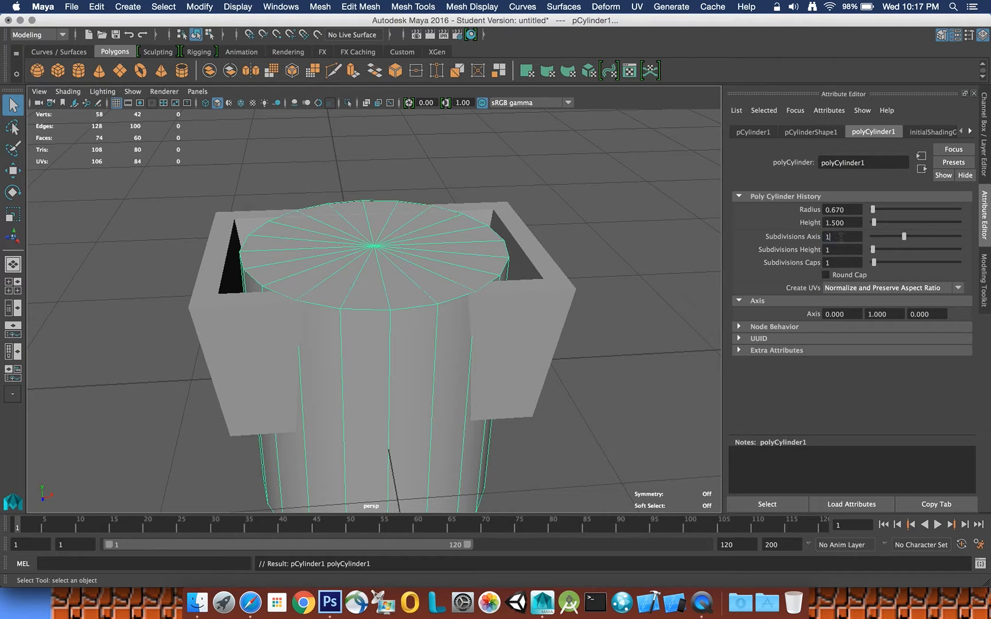
{"action": "key", "text": "Return"}
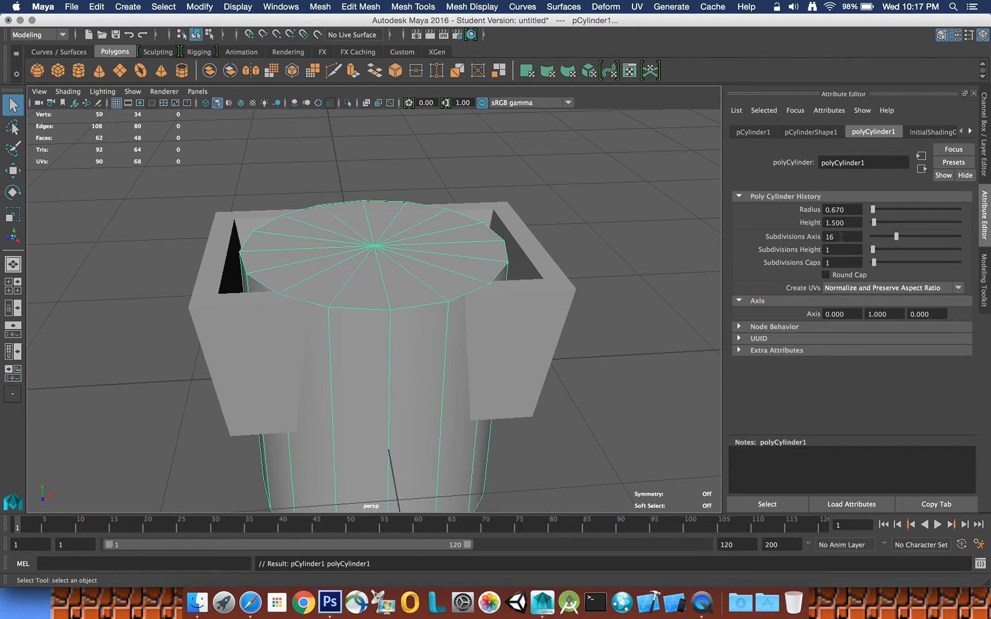
{"action": "double_click", "coordinate": [832, 263]}
{"action": "key", "text": "Return"}
- Raise the cylinder to about 0.6 in Y and set its Z rotation to -90 so it lies lengthwise along the box
{"action": "left_click", "coordinate": [11, 172]}
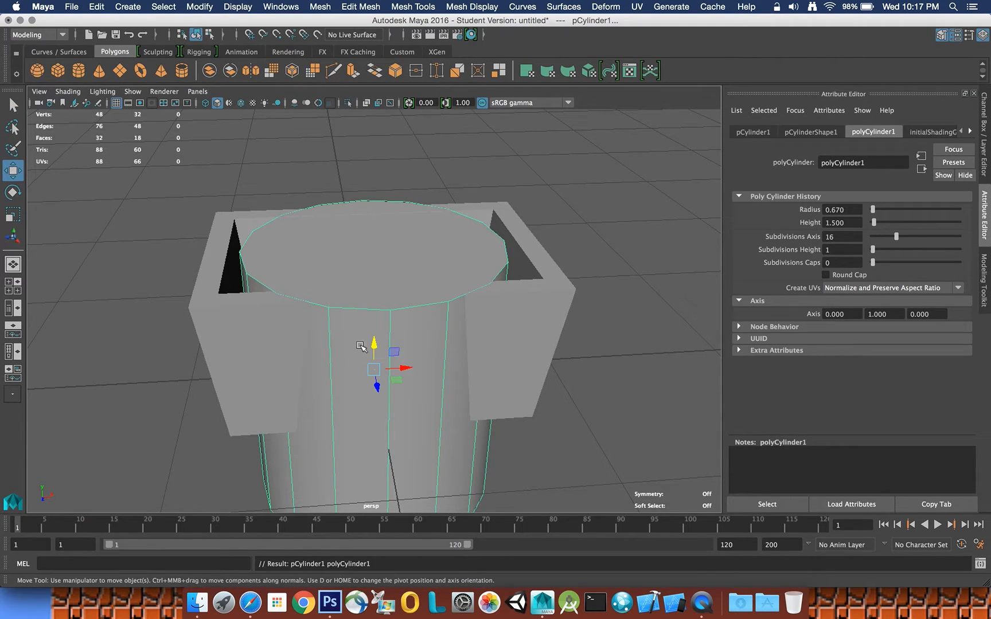
{"action": "left_click_drag", "start_coordinate": [373, 344], "coordinate": [375, 250]}
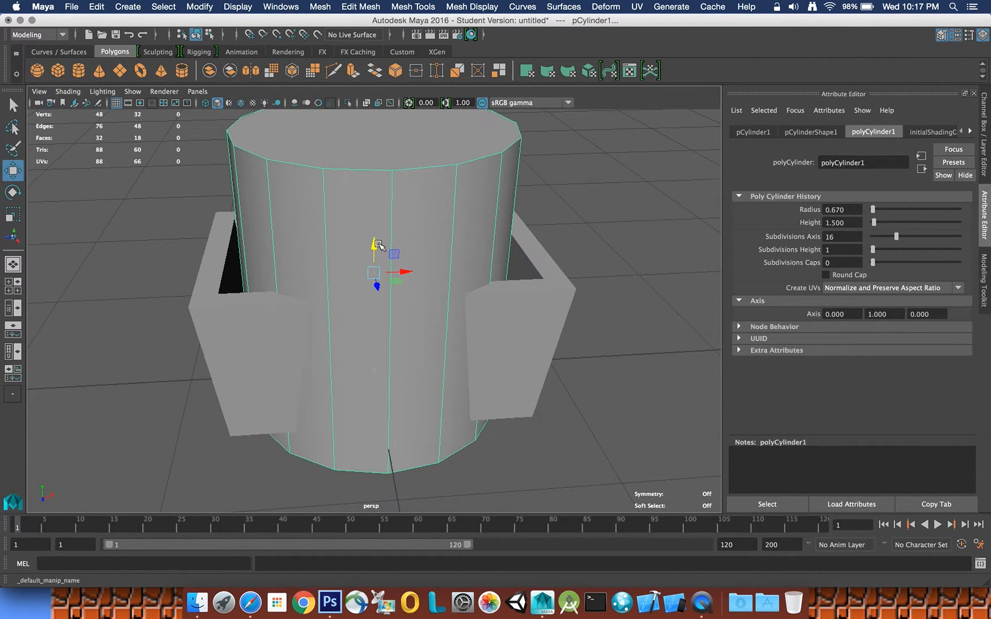
{"action": "left_click", "coordinate": [12, 192]}
{"action": "left_click_drag", "start_coordinate": [372, 263], "coordinate": [393, 260]}
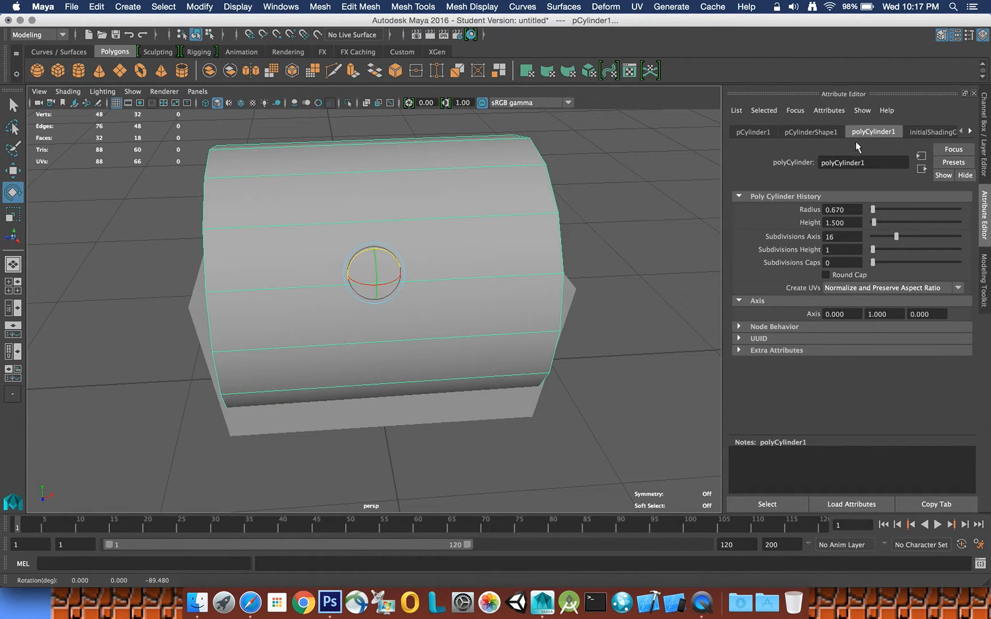
{"action": "left_click", "coordinate": [751, 131]}
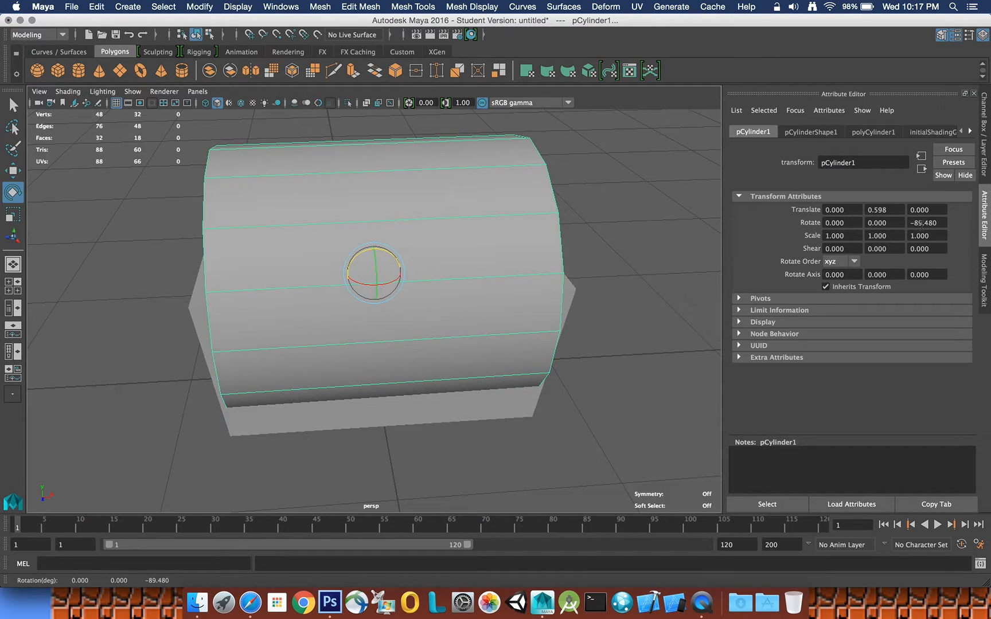
{"action": "left_click_drag", "start_coordinate": [915, 223], "coordinate": [941, 223]}
{"action": "type", "text": "90"}
{"action": "key", "text": "Return"}
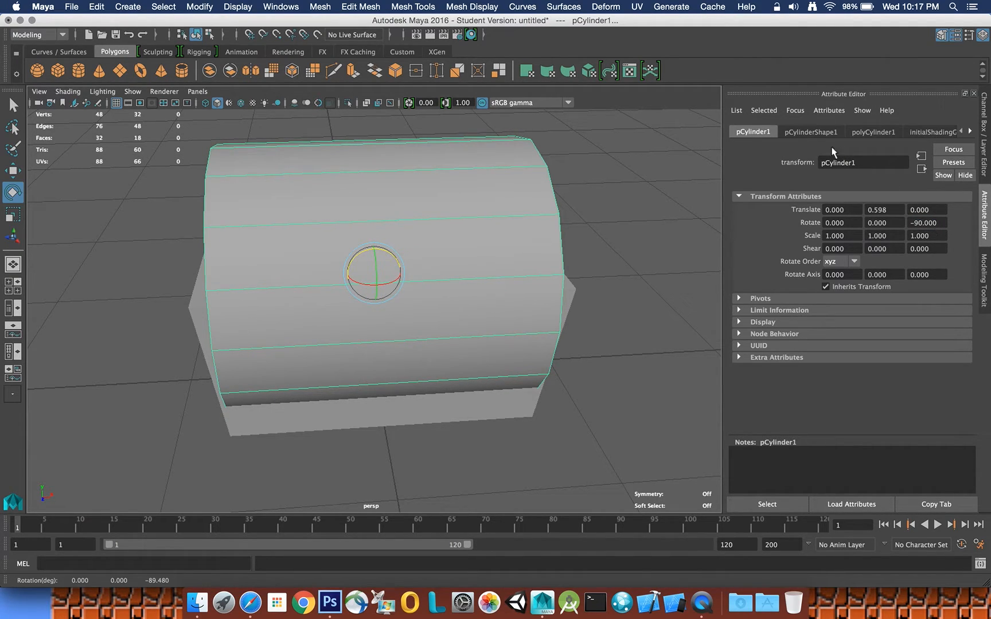
- Select the box's four top rim faces and scale them outward together in X and Z until the rim extends past the cylinder's sides
{"action": "left_click_drag", "start_coordinate": [542, 196], "coordinate": [510, 247], "text": "alt"}
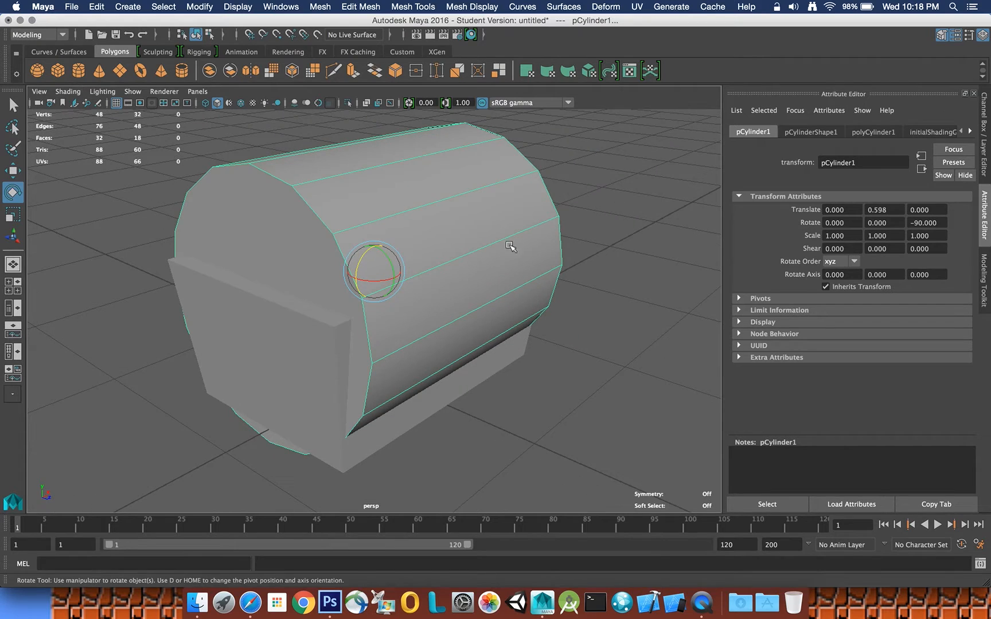
{"action": "left_click", "coordinate": [281, 301]}
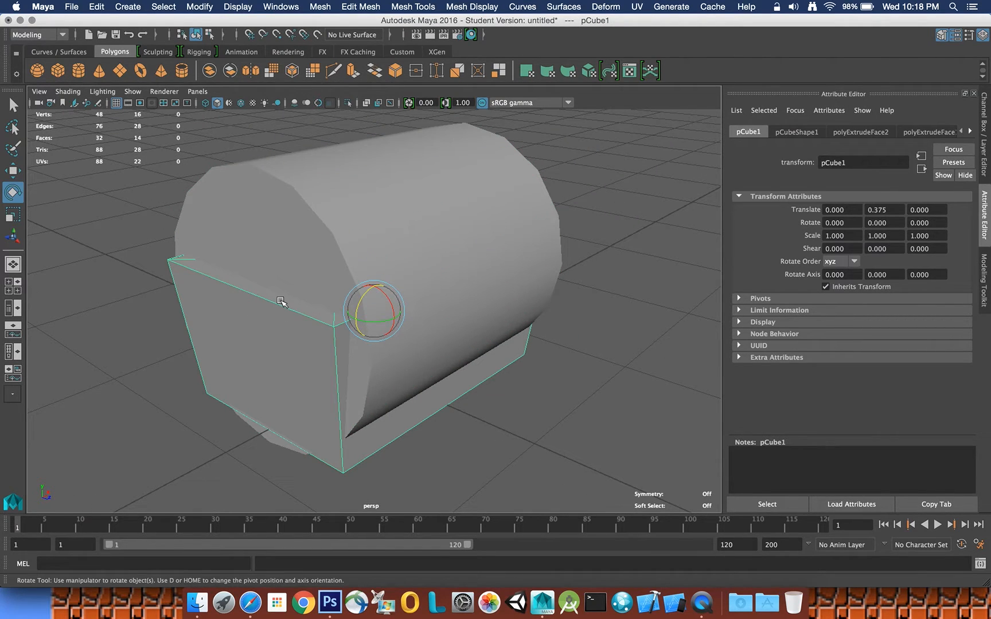
{"action": "mouse_move", "coordinate": [281, 301]}
{"action": "left_mouse_down", "text": "alt"}
{"action": "mouse_move", "coordinate": [332, 283]}
{"action": "mouse_move", "coordinate": [314, 298]}
{"action": "mouse_move", "coordinate": [250, 305]}
{"action": "mouse_move", "coordinate": [287, 319]}
{"action": "mouse_move", "coordinate": [296, 311]}
{"action": "left_mouse_up", "text": "alt"}
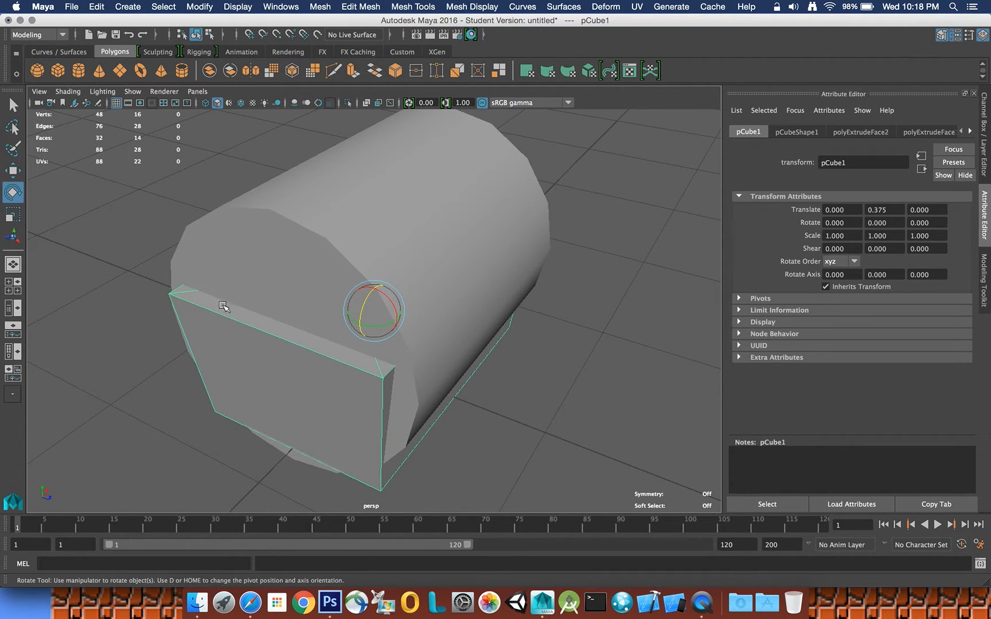
{"action": "right_click", "coordinate": [222, 310]}
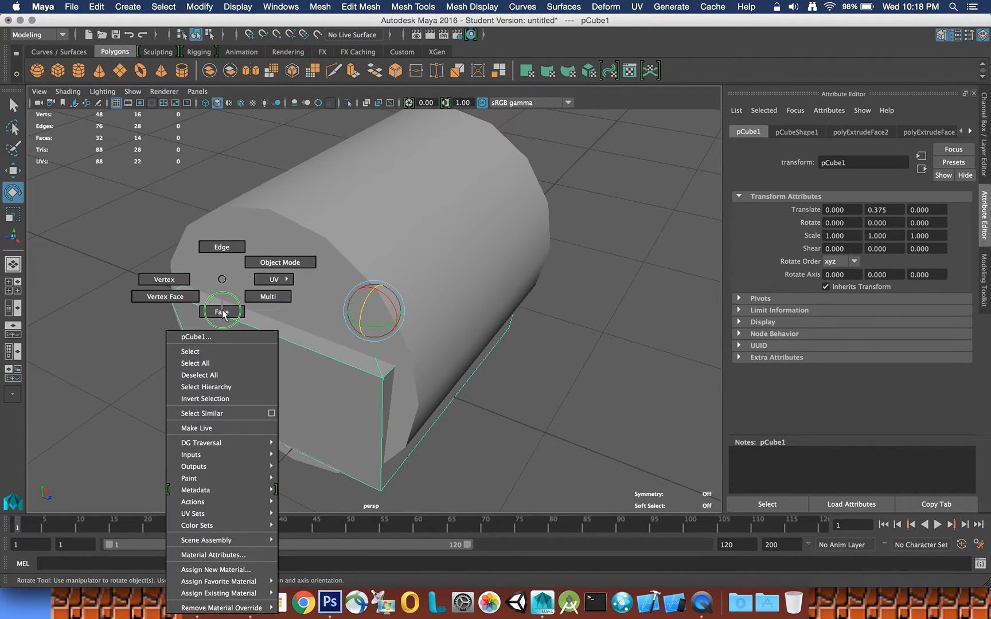
{"action": "left_click", "coordinate": [200, 295]}
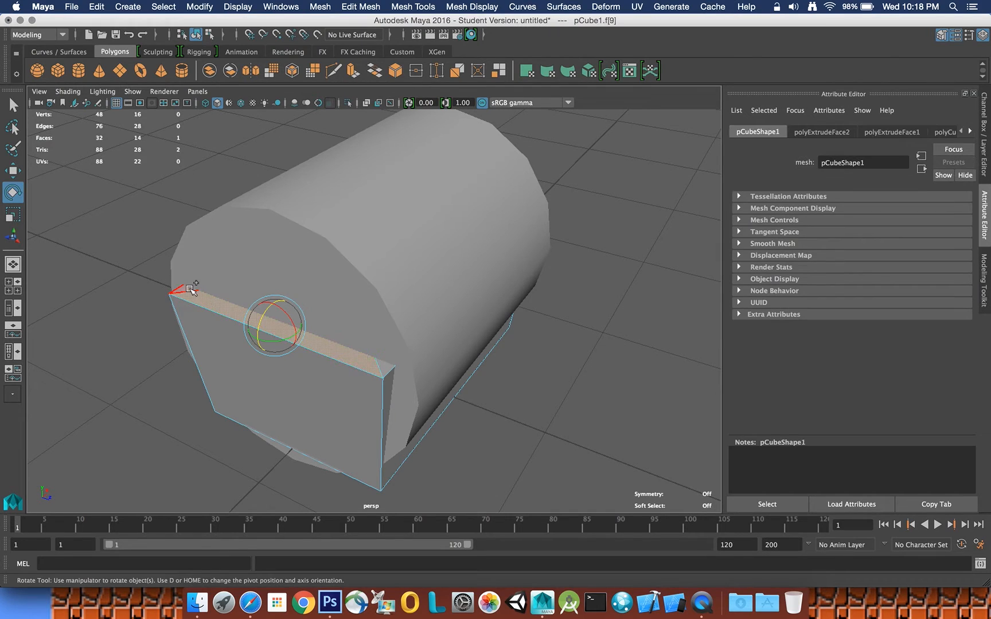
{"action": "left_click", "coordinate": [189, 288], "text": "shift"}
{"action": "left_click", "coordinate": [382, 368], "text": "shift"}
{"action": "left_click_drag", "start_coordinate": [375, 348], "coordinate": [541, 302], "text": "alt"}
{"action": "left_click", "coordinate": [519, 269], "text": "shift"}
{"action": "left_click_drag", "start_coordinate": [519, 269], "coordinate": [82, 236], "text": "alt"}
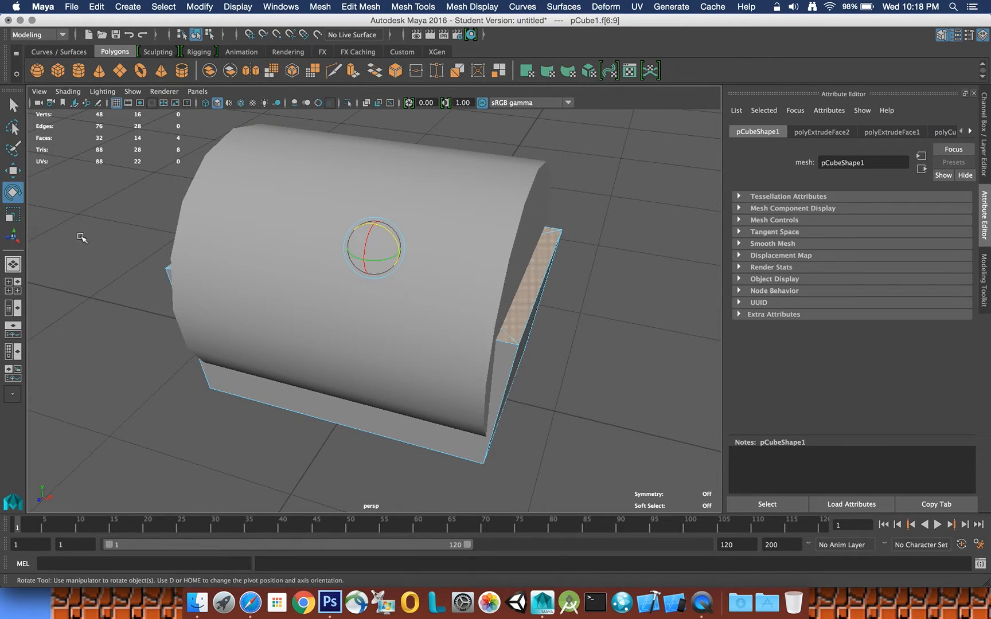
{"action": "left_click", "coordinate": [13, 170]}
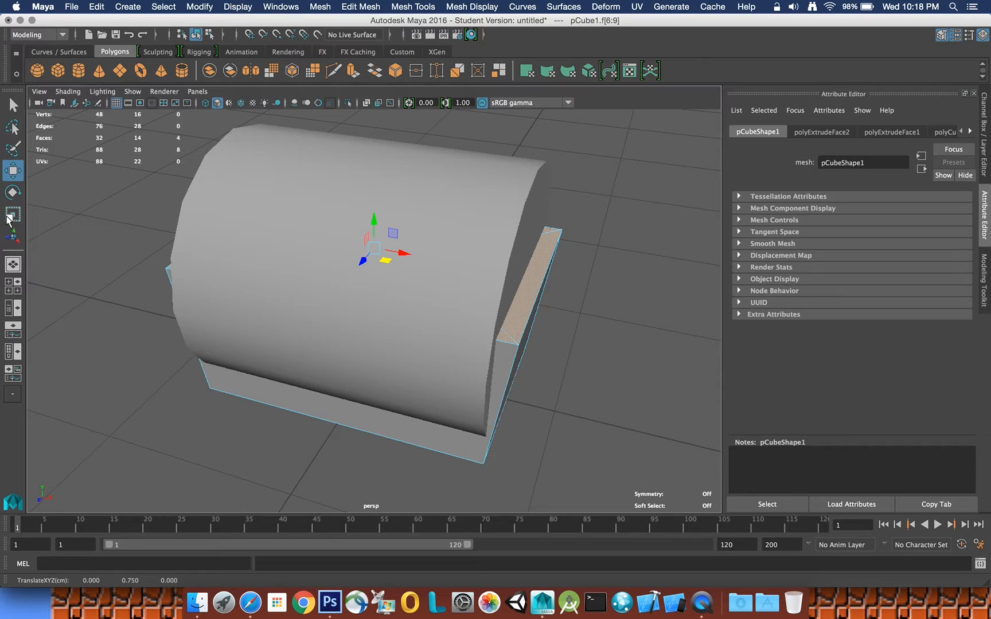
{"action": "left_click", "coordinate": [11, 217]}
{"action": "left_click", "coordinate": [384, 260]}
{"action": "left_click_drag", "start_coordinate": [384, 260], "coordinate": [387, 258]}
{"action": "left_click_drag", "start_coordinate": [526, 277], "coordinate": [500, 278], "text": "alt"}
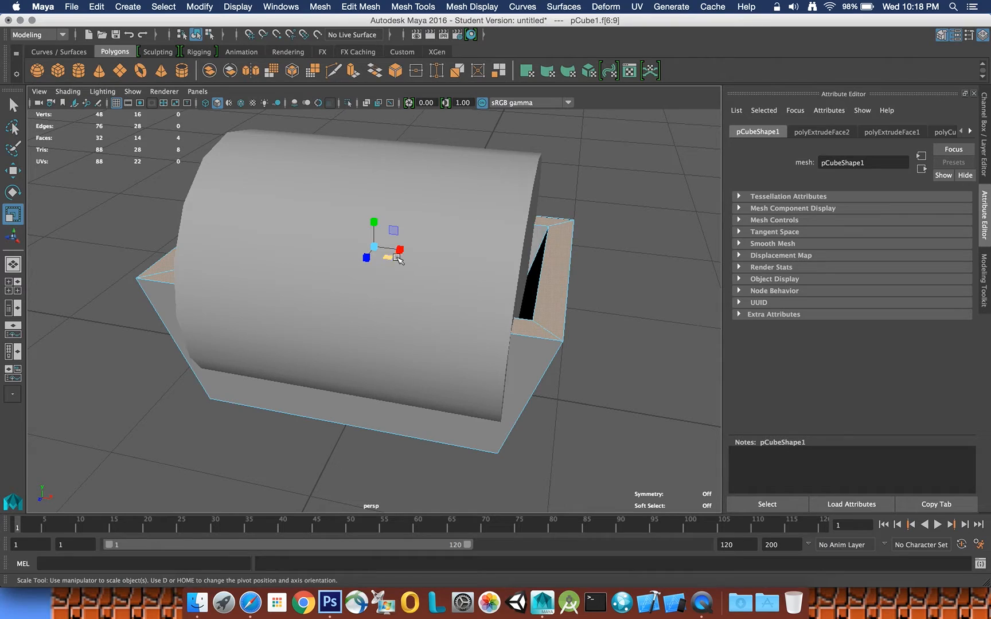
{"action": "left_click_drag", "start_coordinate": [394, 260], "coordinate": [396, 261]}
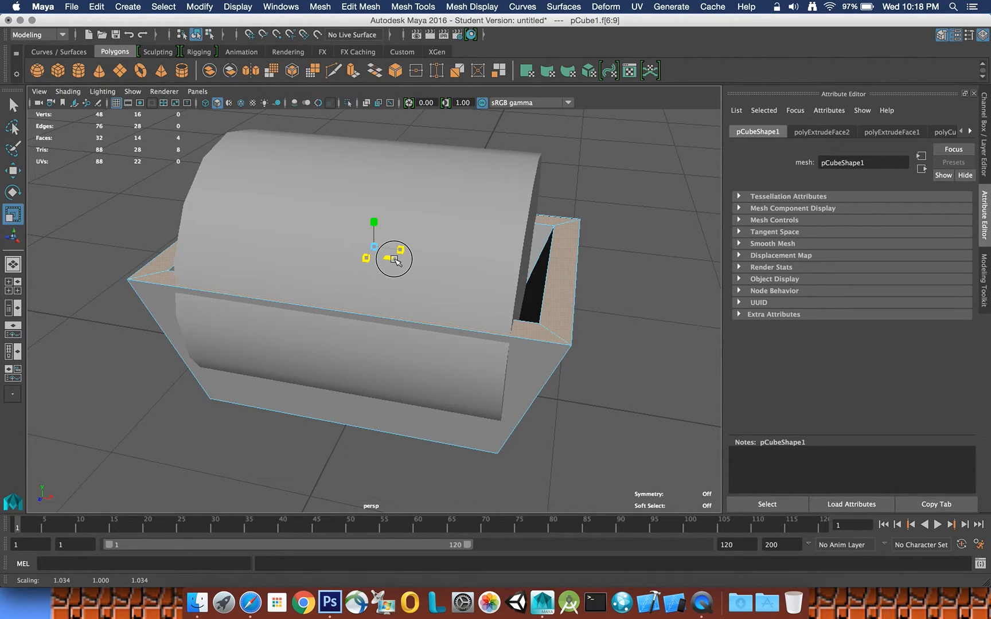
{"action": "left_click_drag", "start_coordinate": [395, 260], "coordinate": [394, 259]}
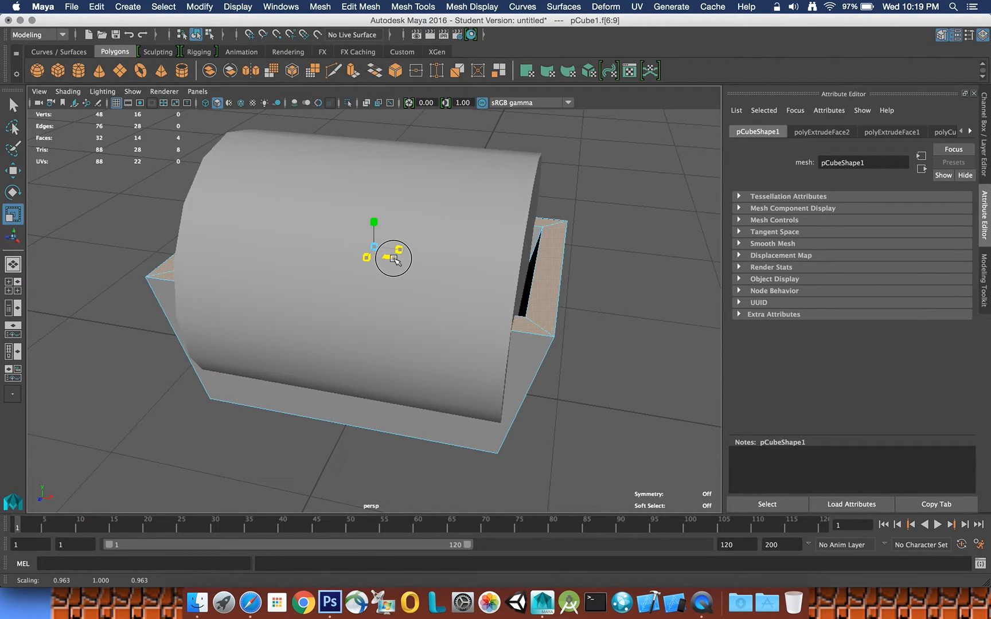
{"action": "left_click_drag", "start_coordinate": [393, 259], "coordinate": [395, 261]}
- Select the cylinder as an object and lengthen it along its own axis to a Y scale of about 1.3
{"action": "left_click_drag", "start_coordinate": [626, 259], "coordinate": [654, 253], "text": "alt"}
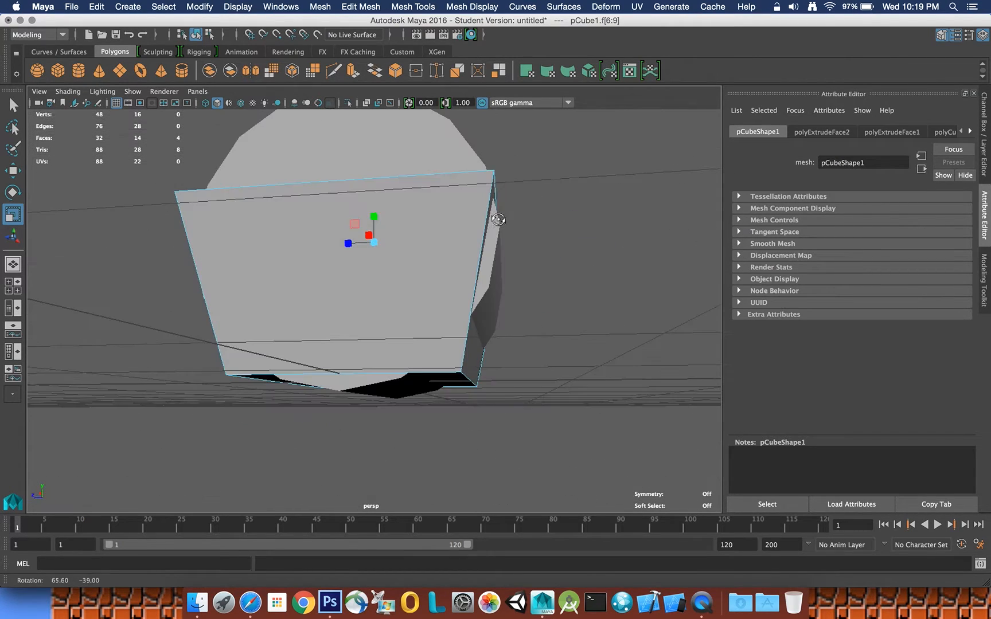
{"action": "left_click", "coordinate": [344, 149]}
{"action": "left_click", "coordinate": [17, 104]}
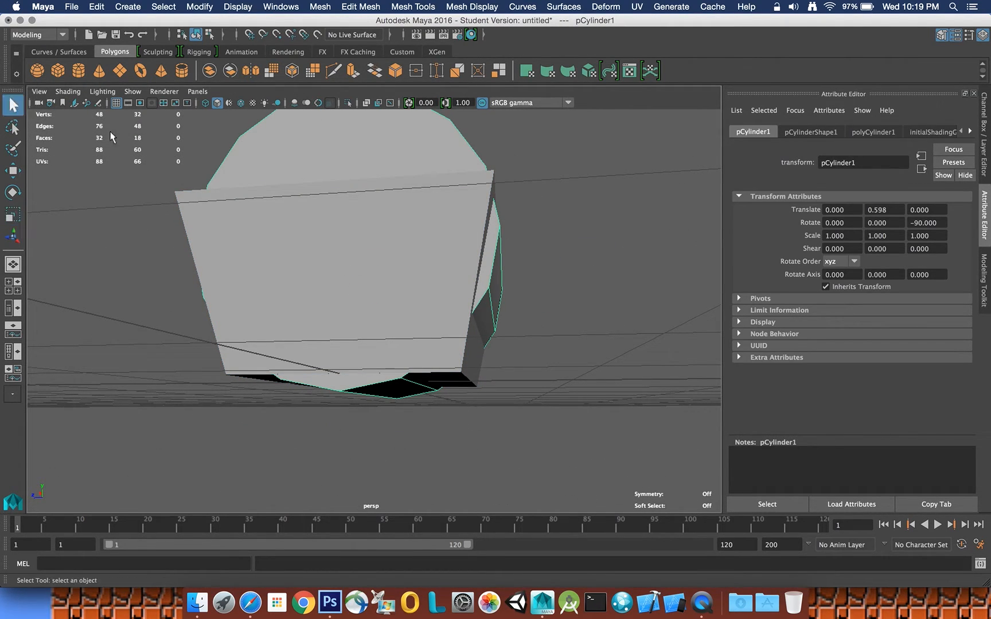
{"action": "right_click_drag", "start_coordinate": [301, 216], "coordinate": [354, 196]}
{"action": "left_click_drag", "start_coordinate": [313, 196], "coordinate": [399, 227], "text": "alt"}
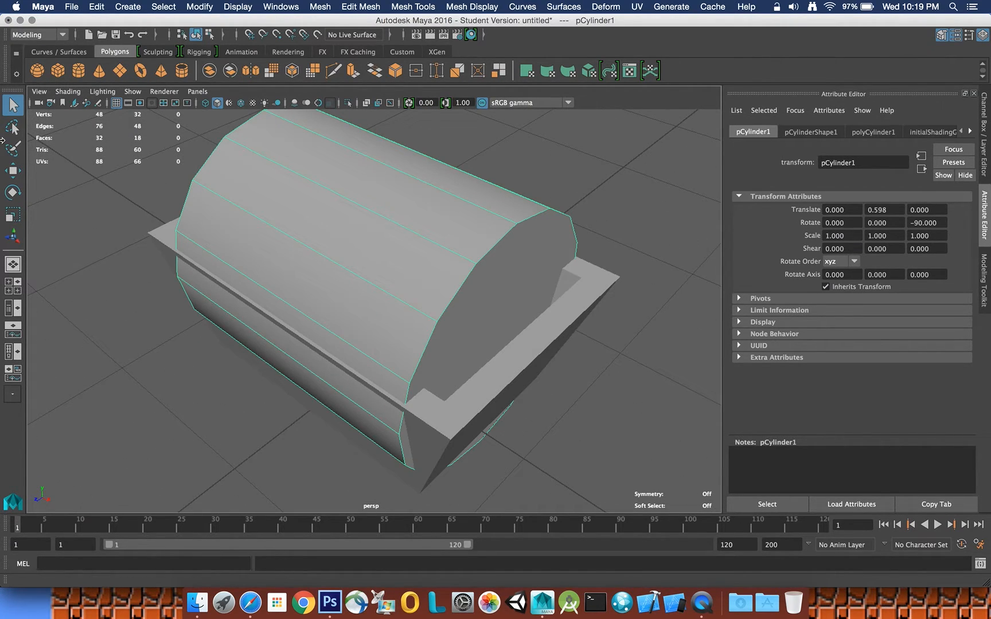
{"action": "left_click", "coordinate": [12, 214]}
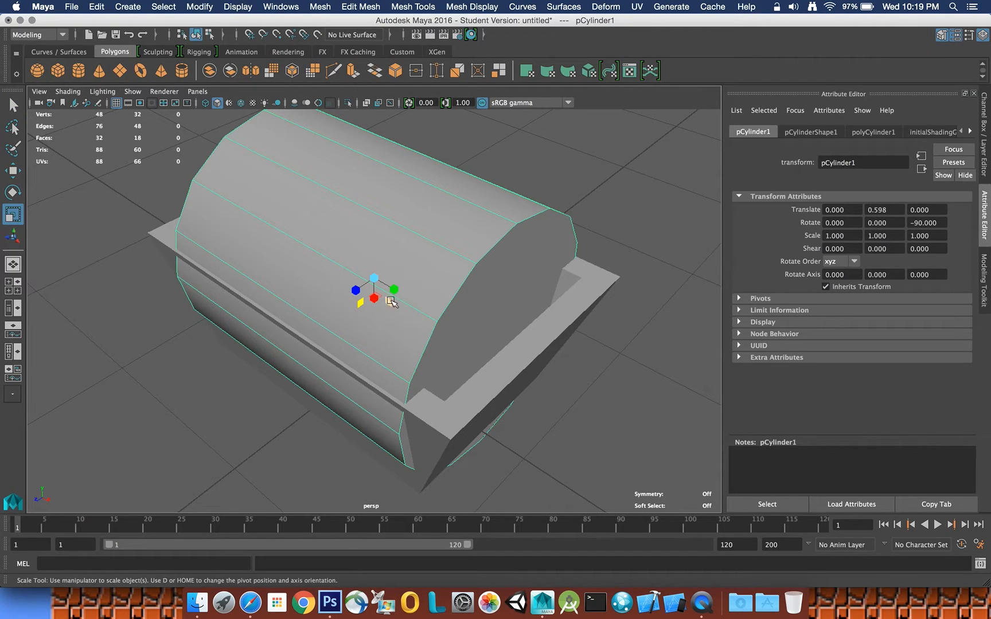
{"action": "left_click_drag", "start_coordinate": [394, 291], "coordinate": [400, 295]}
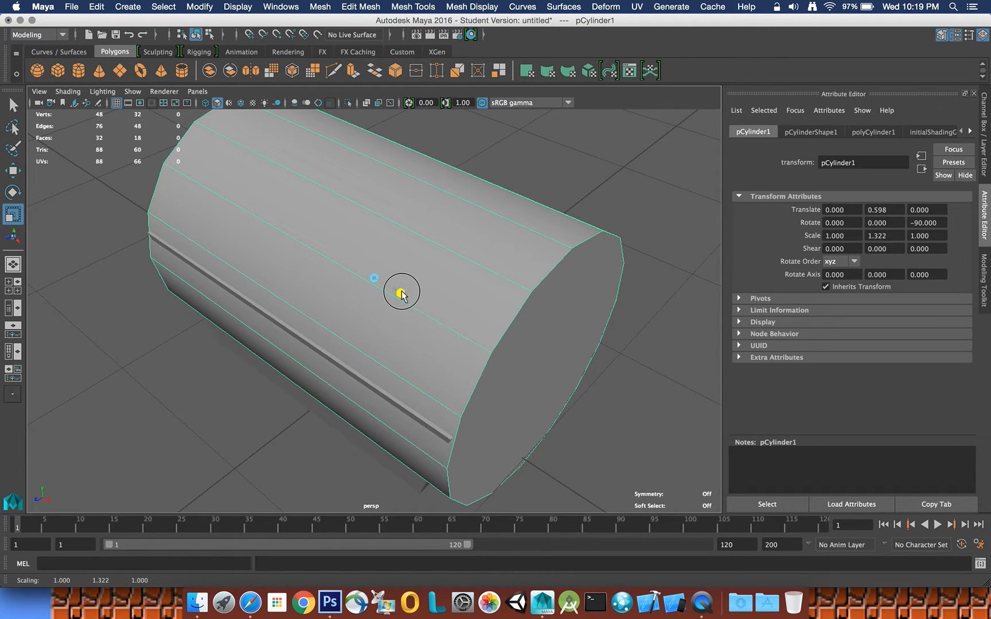
{"action": "left_click_drag", "start_coordinate": [392, 290], "coordinate": [479, 270], "text": "alt"}
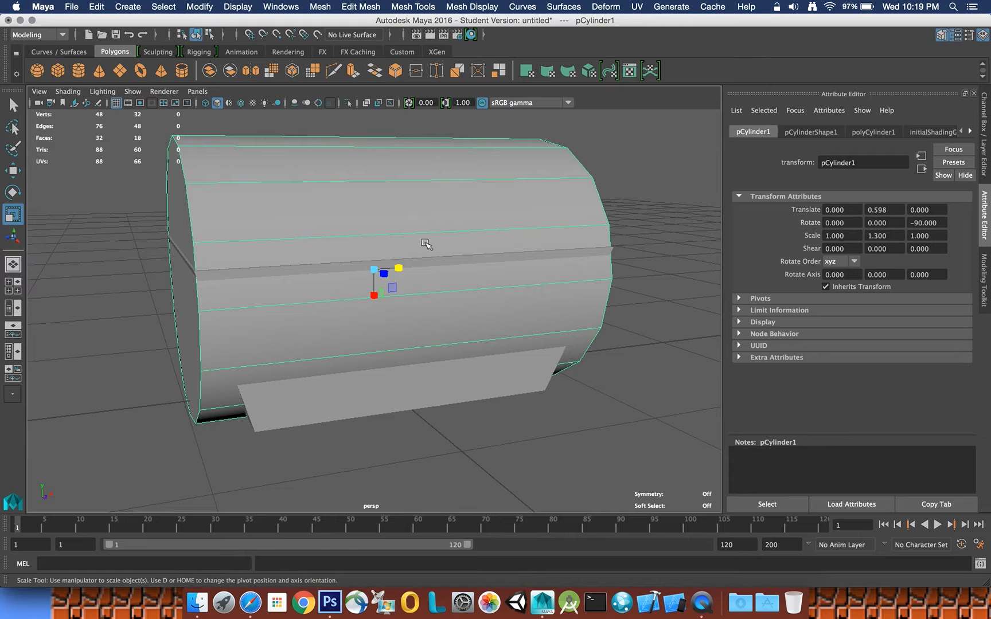
- Move the cylinder straight up to about 1.78 in Y so it is clear above the box
{"action": "mouse_move", "coordinate": [449, 232]}
{"action": "left_mouse_down", "text": "alt"}
{"action": "mouse_move", "coordinate": [509, 215]}
{"action": "mouse_move", "coordinate": [526, 239]}
{"action": "mouse_move", "coordinate": [535, 224]}
{"action": "mouse_move", "coordinate": [432, 223]}
{"action": "left_mouse_up", "text": "alt"}
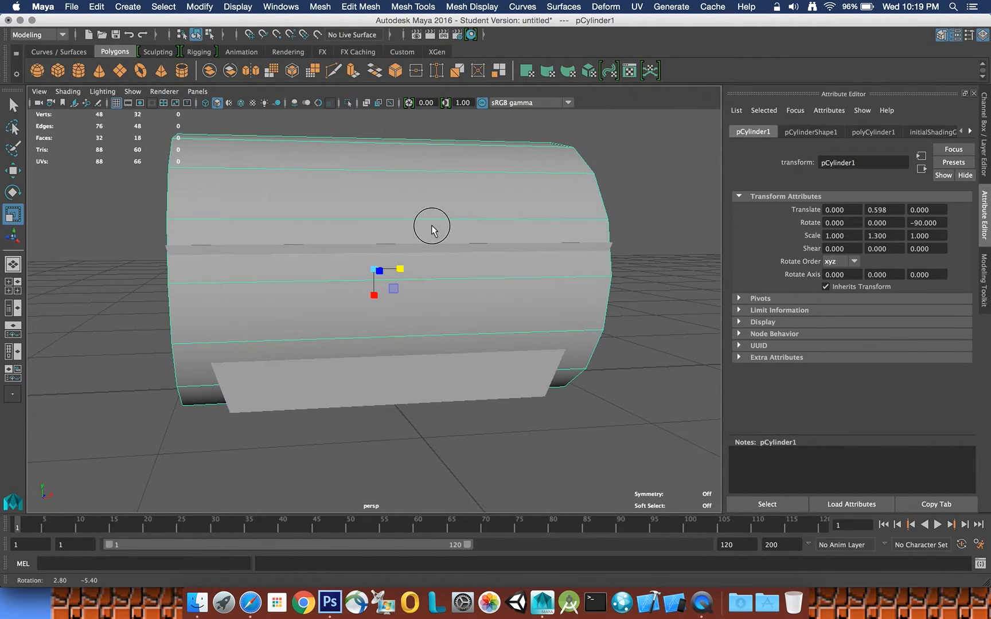
{"action": "left_click", "coordinate": [13, 170]}
{"action": "left_click_drag", "start_coordinate": [375, 238], "coordinate": [442, 230]}
{"action": "left_click_drag", "start_coordinate": [373, 208], "coordinate": [384, 28]}
{"action": "left_click_drag", "start_coordinate": [387, 190], "coordinate": [410, 170], "text": "alt"}
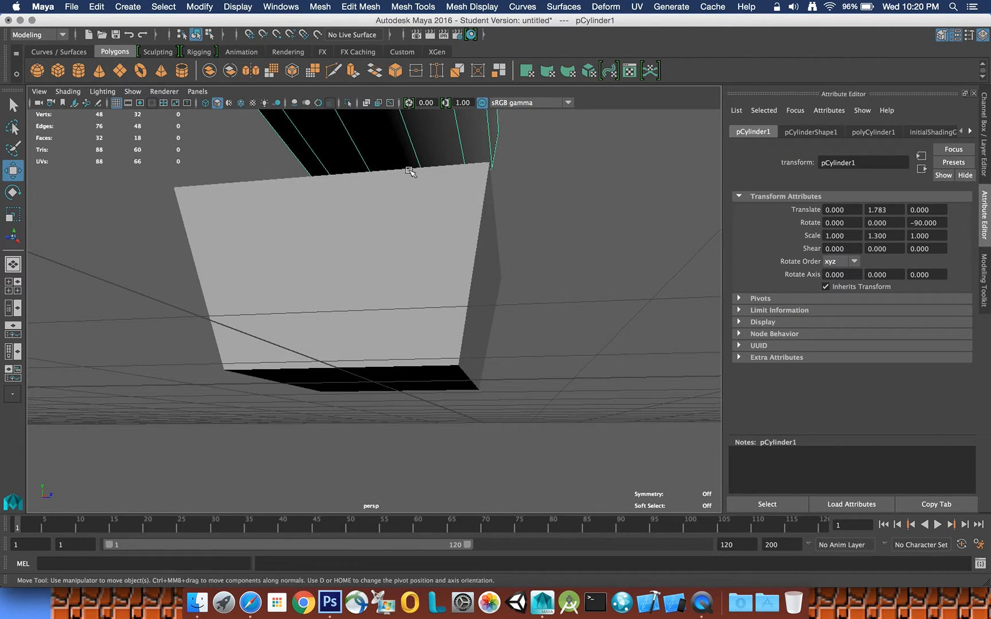
- Select the edges of the cylinder's lower half and scale them vertically until they collapse into one flat plane
{"action": "key", "text": "f"}
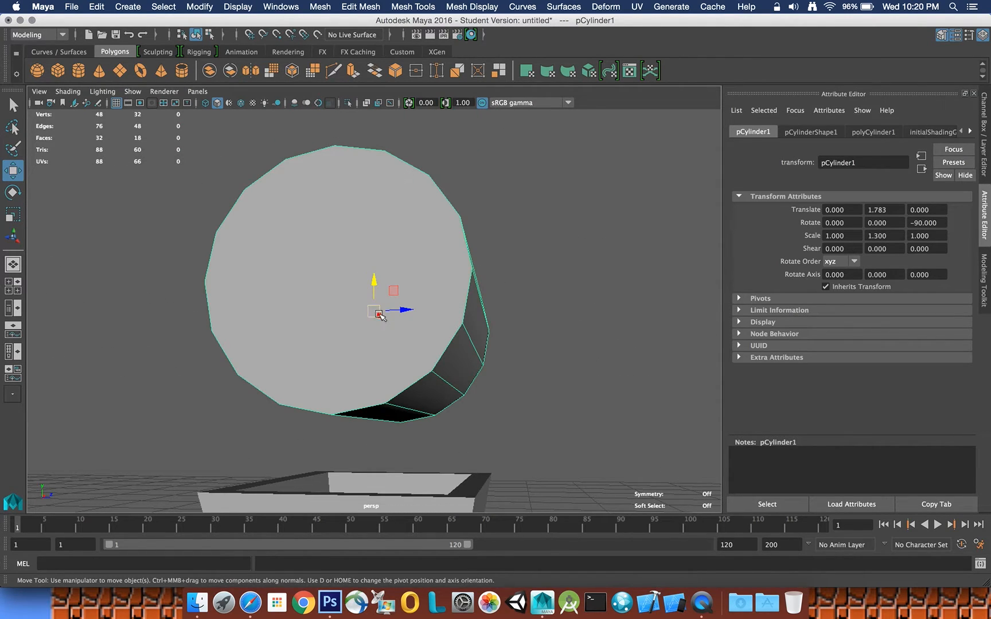
{"action": "left_click", "coordinate": [12, 105]}
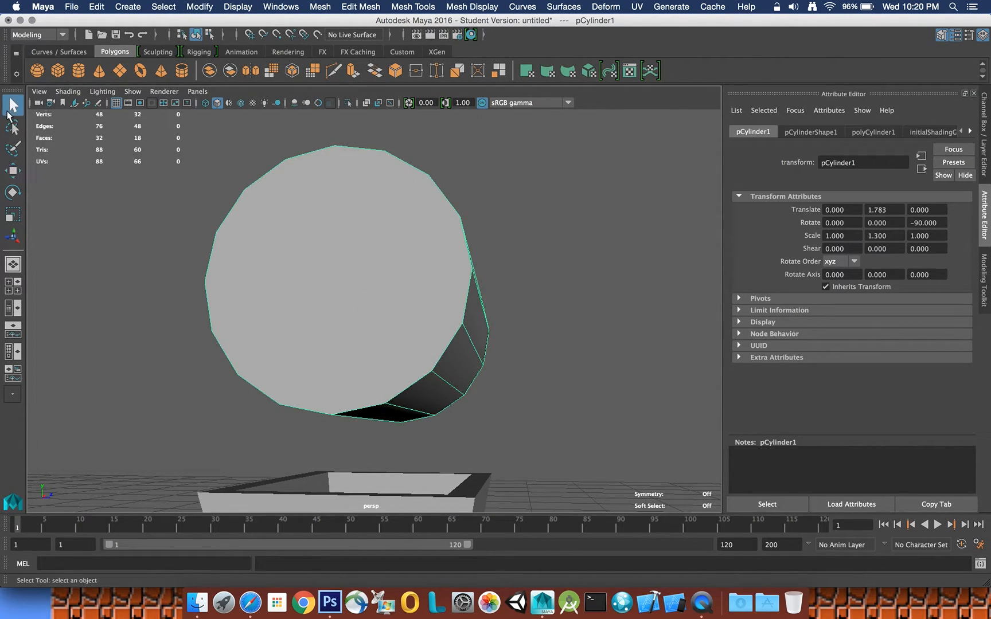
{"action": "right_click_drag", "start_coordinate": [289, 280], "coordinate": [289, 249]}
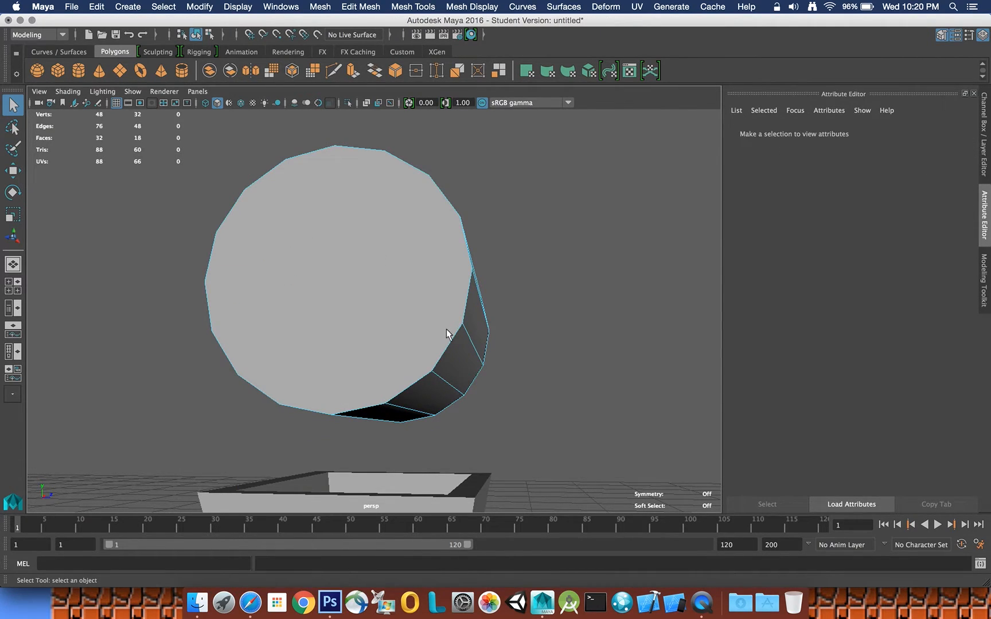
{"action": "left_click_drag", "start_coordinate": [390, 310], "coordinate": [410, 327], "text": "alt"}
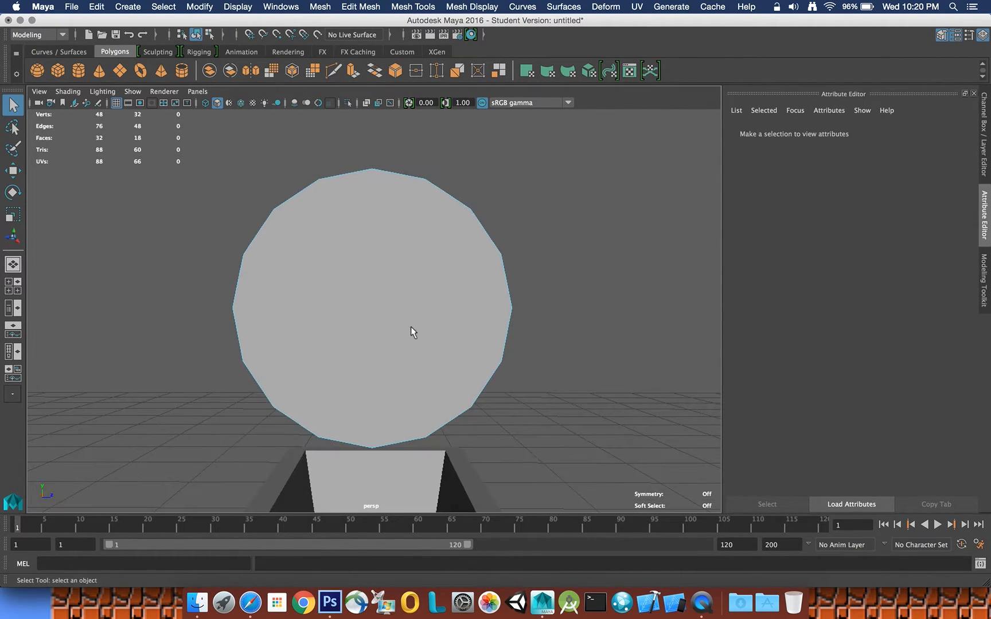
{"action": "left_click_drag", "start_coordinate": [547, 472], "coordinate": [197, 328]}
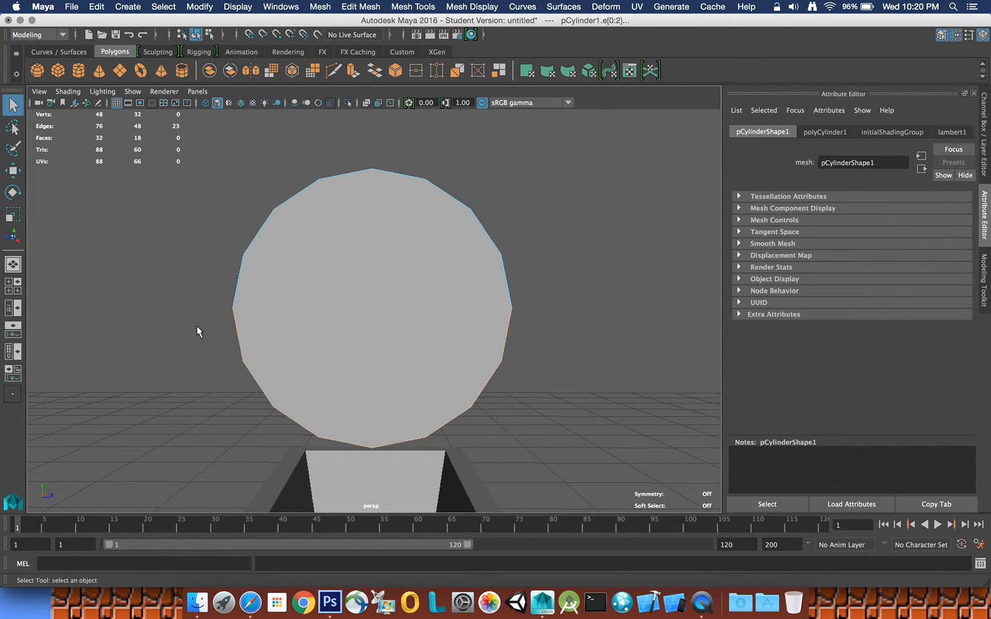
{"action": "left_click", "coordinate": [13, 215]}
{"action": "left_click_drag", "start_coordinate": [373, 395], "coordinate": [373, 344]}
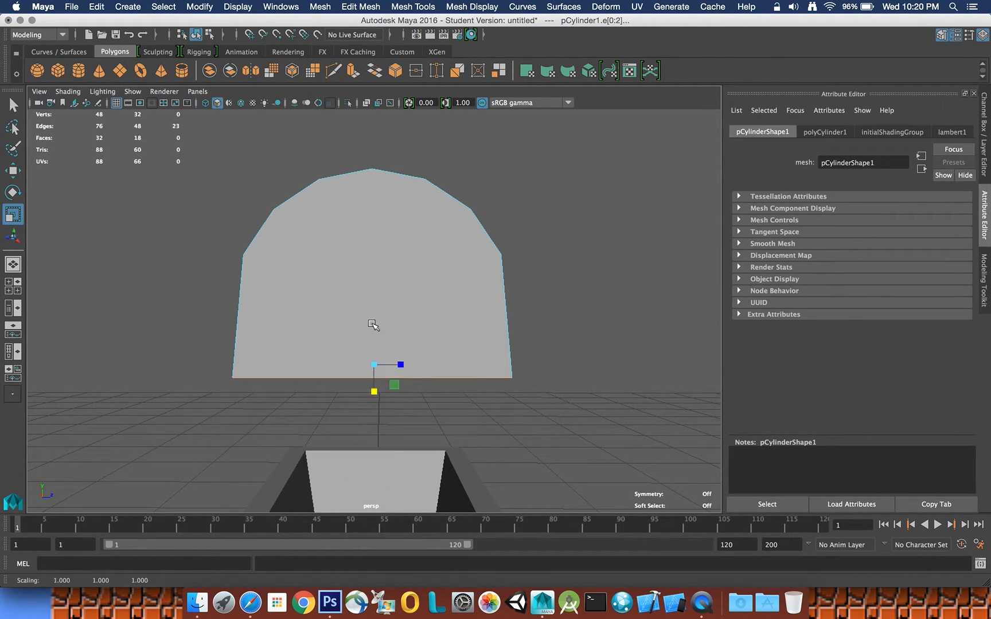
- Move the flattened lower edges of the cylinder upward to make the lid shallower
{"action": "left_click_drag", "start_coordinate": [448, 310], "coordinate": [424, 297], "text": "alt"}
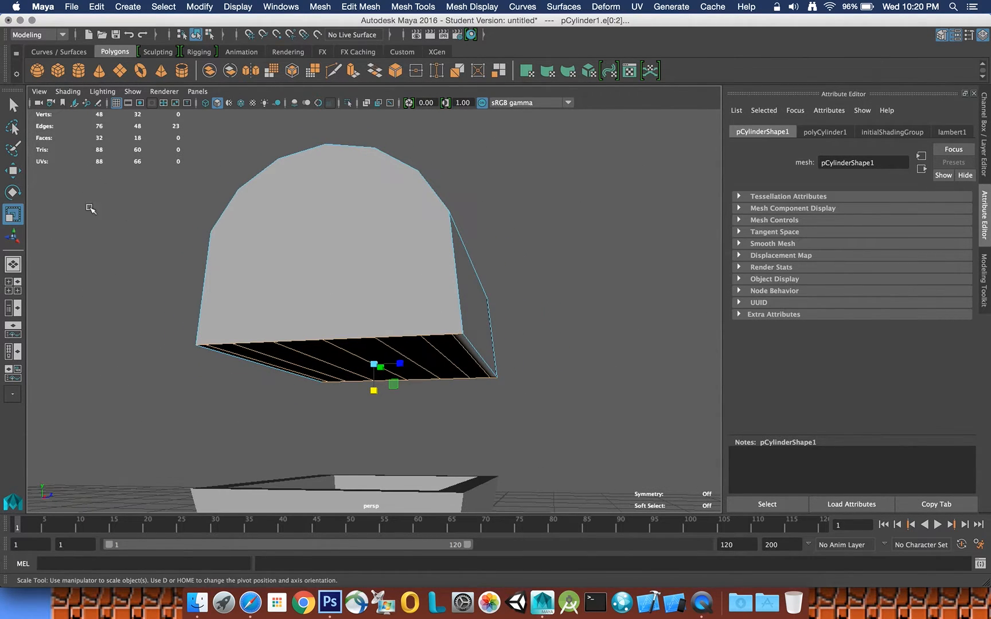
{"action": "left_click", "coordinate": [13, 171]}
{"action": "left_click_drag", "start_coordinate": [373, 338], "coordinate": [369, 265]}
- Delete the seven lengthwise edges running across the lid's flat underside so it becomes a single face
{"action": "right_click", "coordinate": [311, 266]}
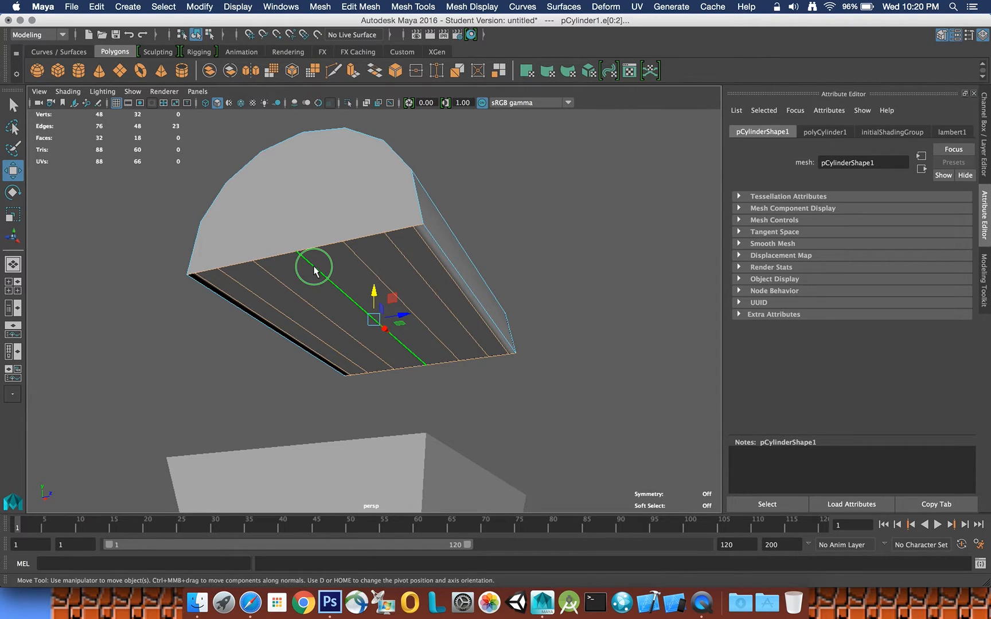
{"action": "left_click", "coordinate": [313, 234]}
{"action": "key", "text": "q"}
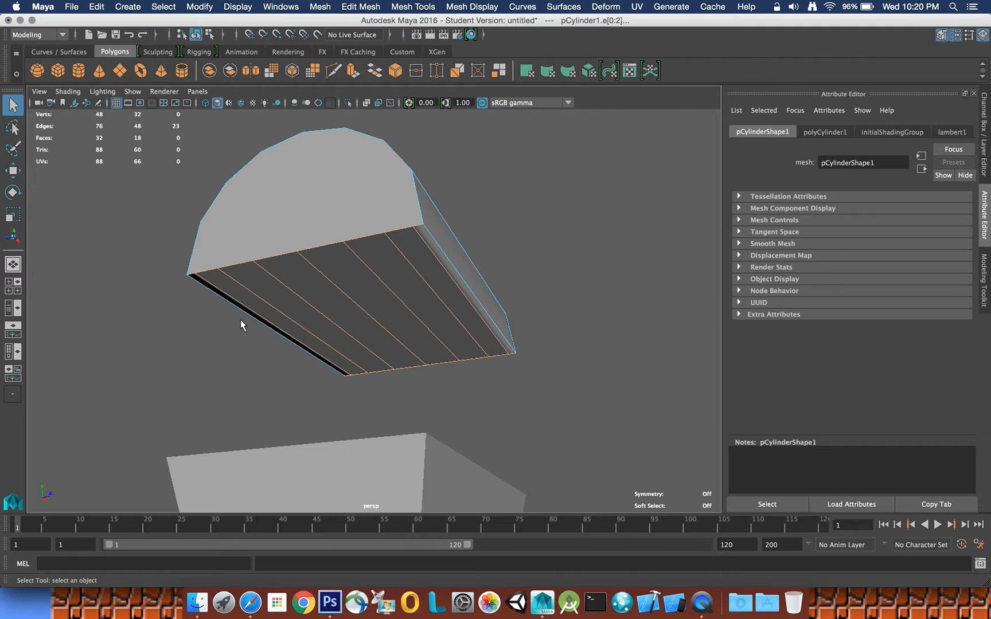
{"action": "left_click", "coordinate": [254, 316]}
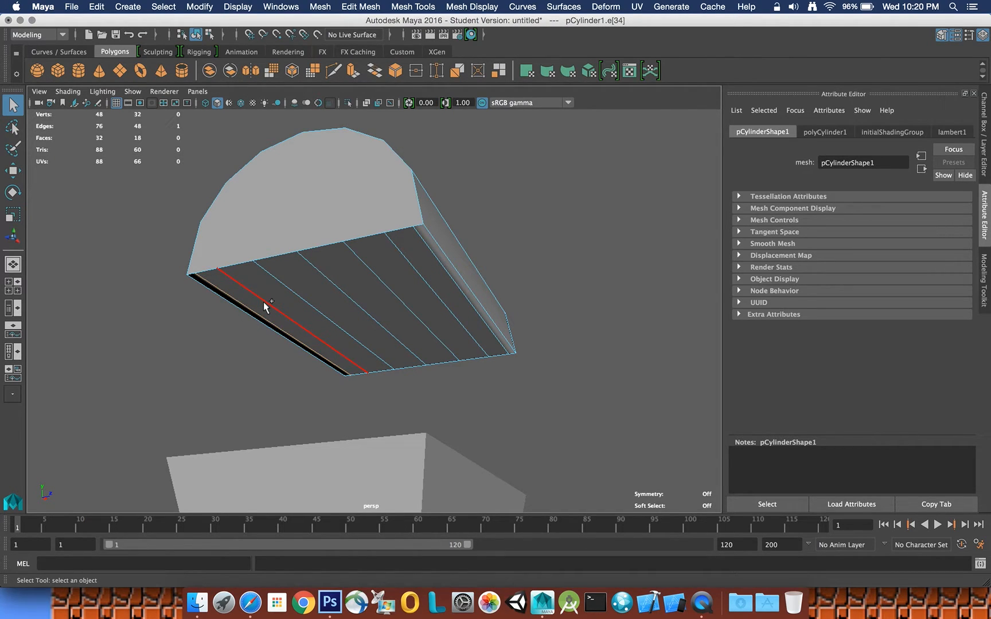
{"action": "left_click", "coordinate": [265, 300], "text": "shift"}
{"action": "left_click", "coordinate": [291, 291], "text": "shift"}
{"action": "left_click", "coordinate": [327, 274], "text": "shift"}
{"action": "left_click", "coordinate": [375, 272], "text": "shift"}
{"action": "left_click", "coordinate": [408, 262], "text": "shift"}
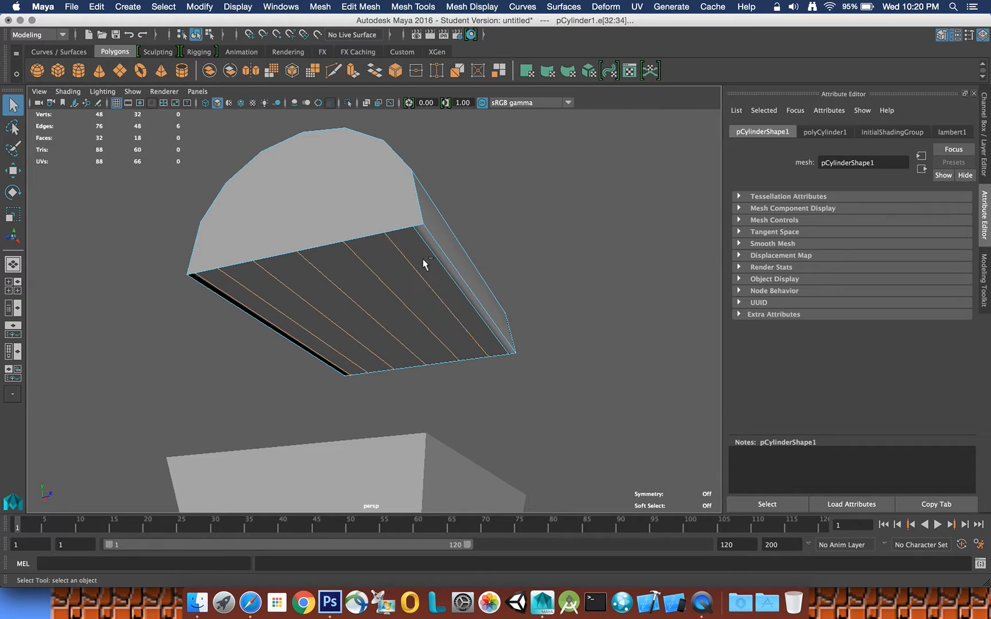
{"action": "left_click", "coordinate": [433, 251], "text": "shift"}
{"action": "key", "text": "Delete"}
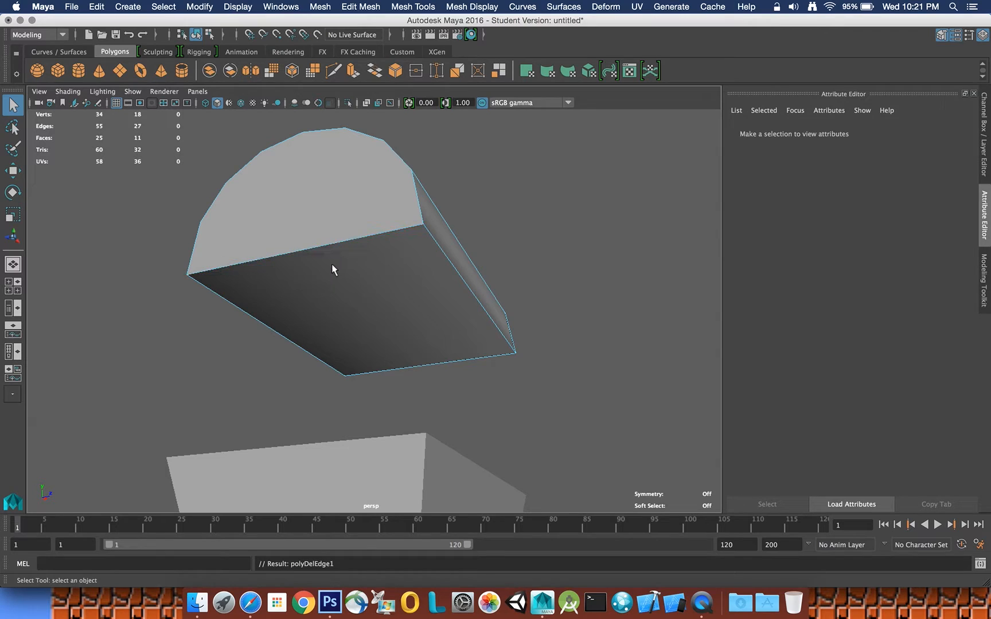
- Select the four border edges around the lid's underside and apply Harden Edge to them
{"action": "left_click_drag", "start_coordinate": [335, 272], "coordinate": [325, 251], "text": "alt"}
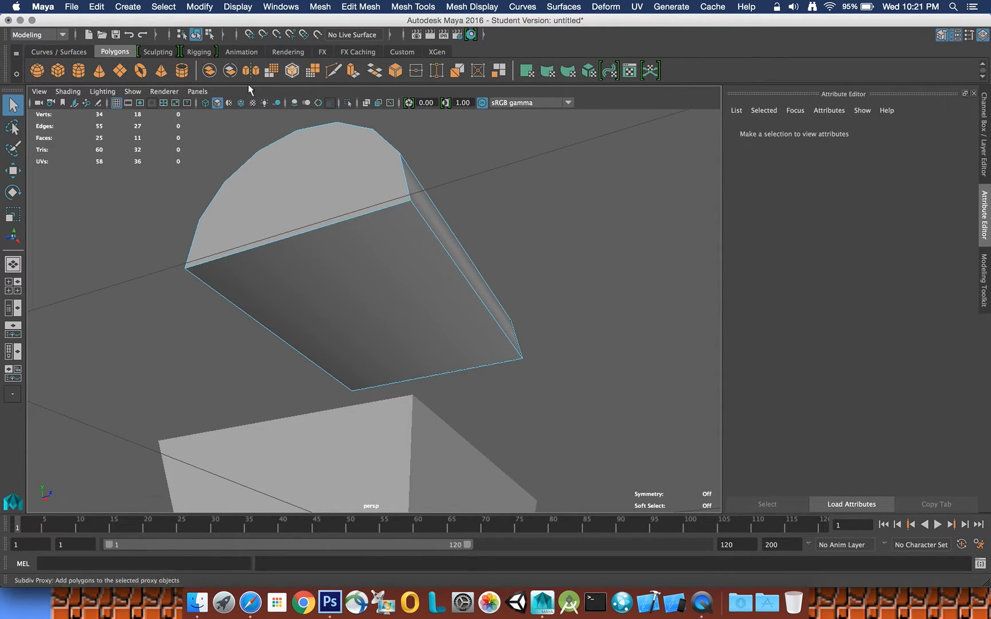
{"action": "right_click", "coordinate": [304, 266]}
{"action": "right_click_drag", "start_coordinate": [303, 269], "coordinate": [304, 252]}
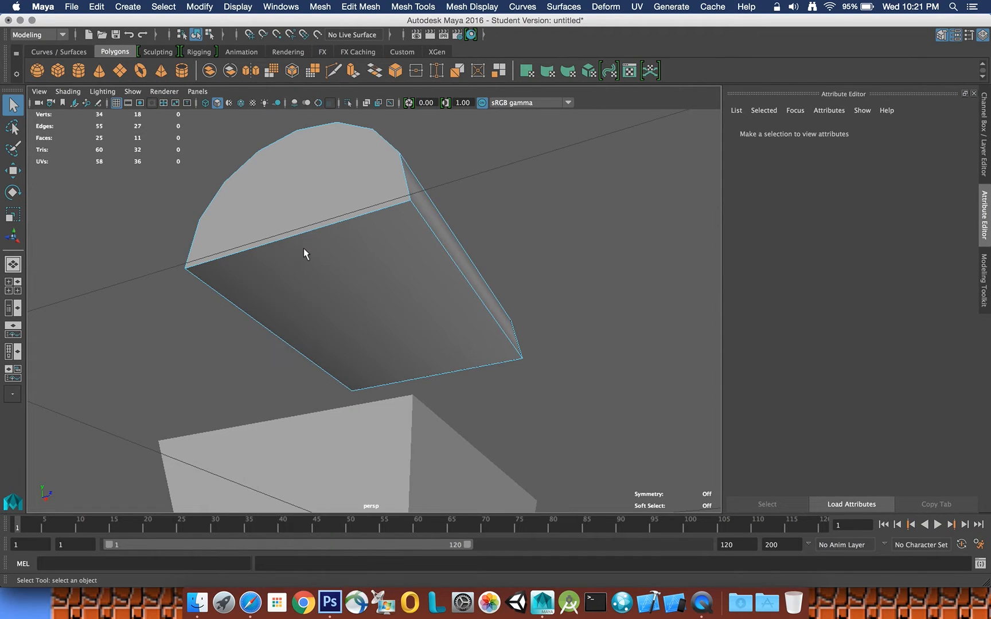
{"action": "left_click", "coordinate": [305, 237]}
{"action": "left_click", "coordinate": [226, 292], "text": "shift"}
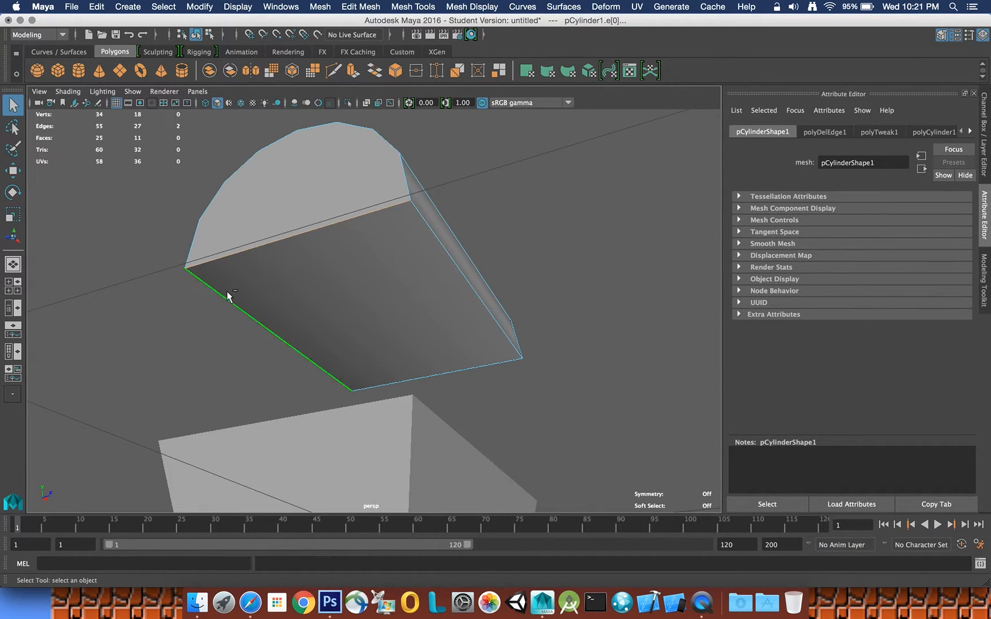
{"action": "left_click", "coordinate": [449, 256], "text": "shift"}
{"action": "left_click", "coordinate": [455, 372], "text": "shift"}
{"action": "left_click_drag", "start_coordinate": [445, 278], "coordinate": [417, 303], "text": "alt"}
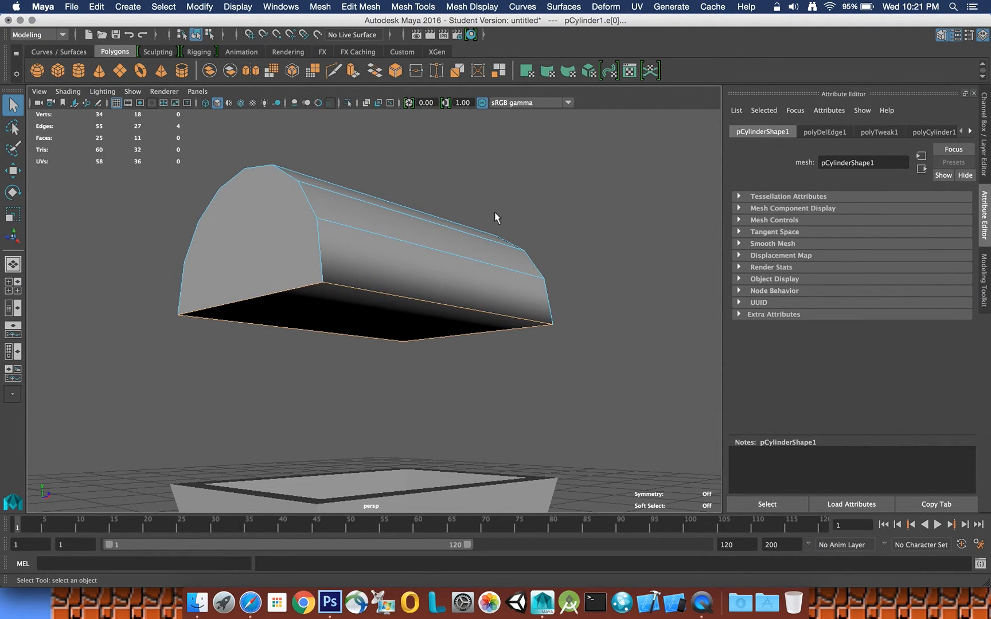
{"action": "left_click", "coordinate": [472, 7]}
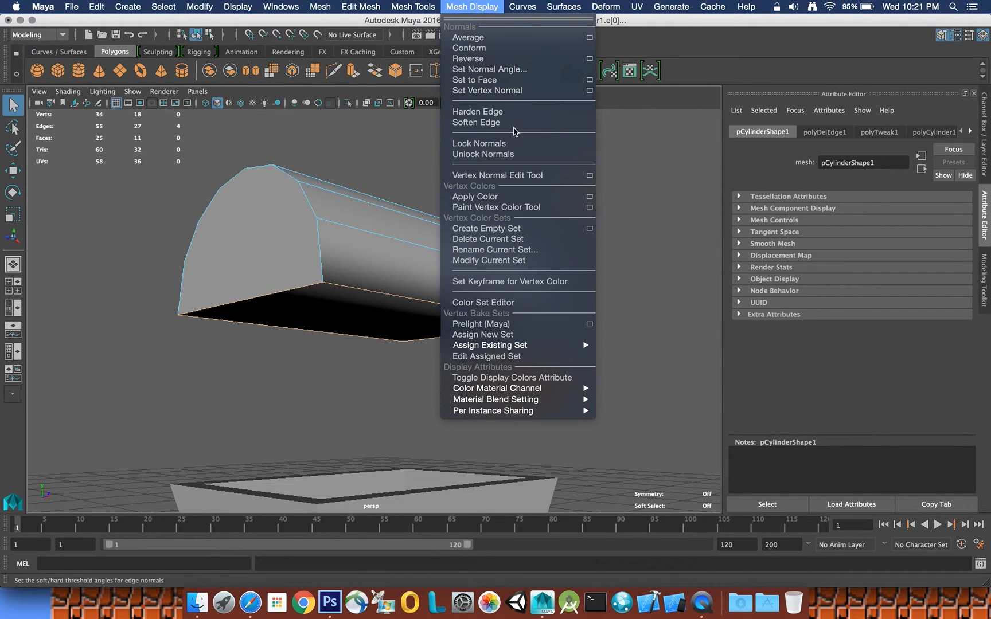
{"action": "left_click", "coordinate": [477, 111]}
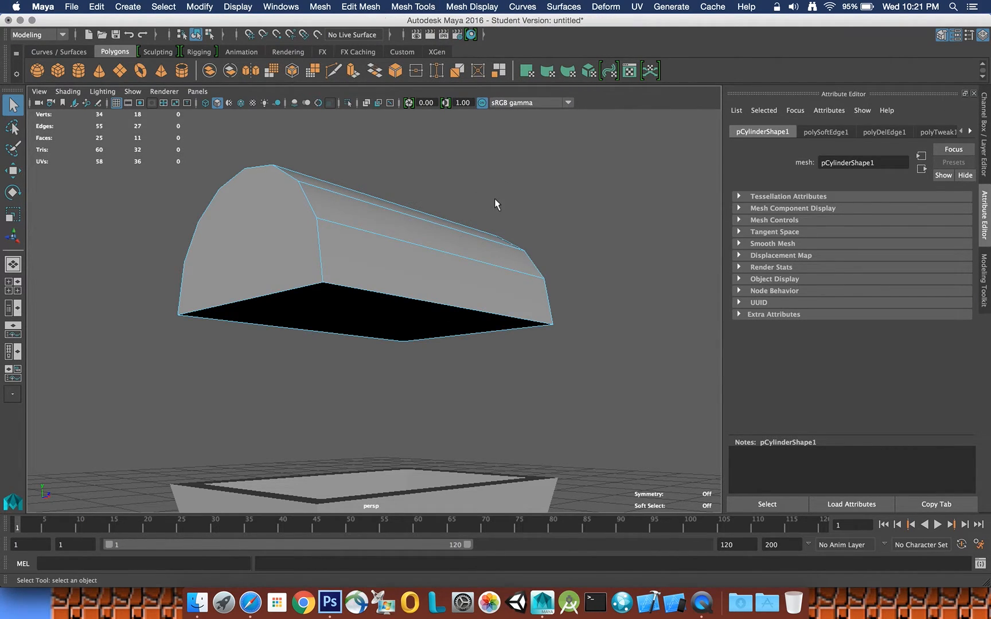
{"action": "left_click", "coordinate": [494, 198]}
- Extrude the lid's underside face with a thickness of 0 and an offset of 0.15 to form an inset rim
{"action": "left_click_drag", "start_coordinate": [410, 239], "coordinate": [420, 217], "text": "alt"}
{"action": "right_click_drag", "start_coordinate": [373, 252], "coordinate": [377, 284]}
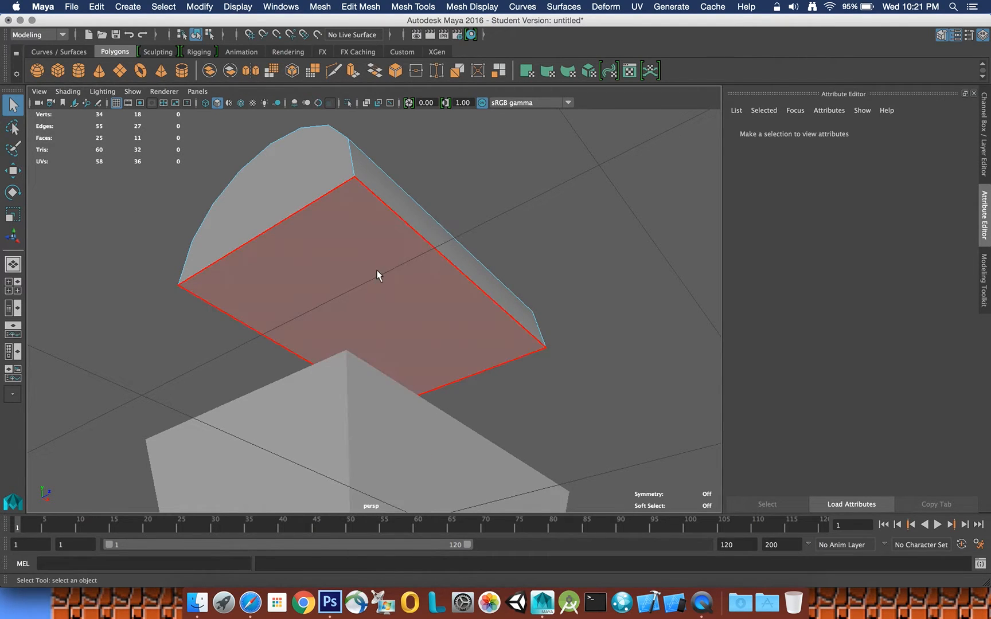
{"action": "left_click", "coordinate": [378, 275]}
{"action": "mouse_move", "coordinate": [504, 314]}
{"action": "left_mouse_down", "text": "alt"}
{"action": "mouse_move", "coordinate": [493, 367]}
{"action": "mouse_move", "coordinate": [508, 346]}
{"action": "mouse_move", "coordinate": [506, 356]}
{"action": "mouse_move", "coordinate": [506, 334]}
{"action": "left_mouse_up", "text": "alt"}
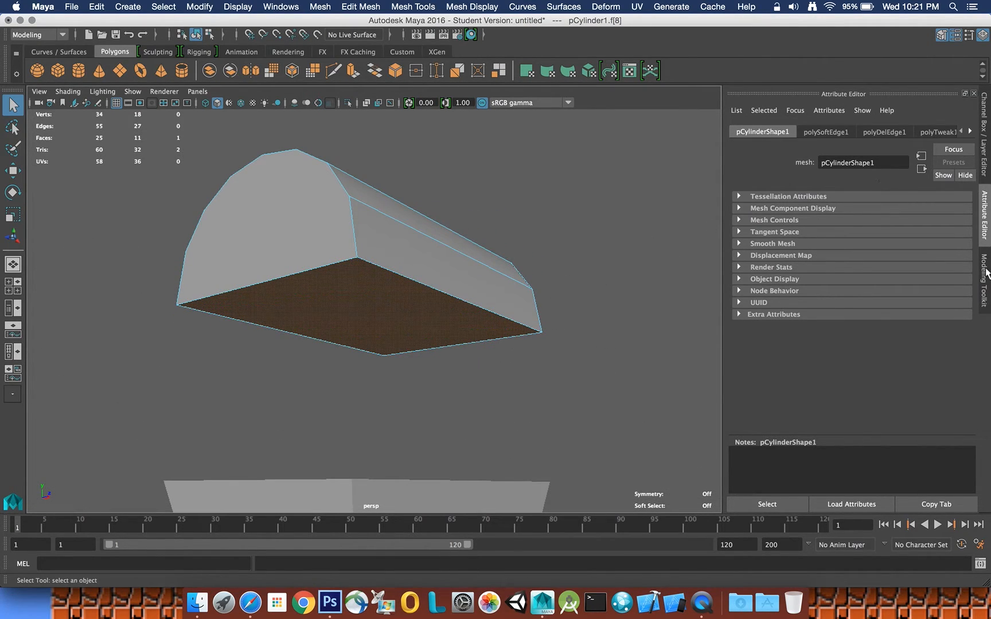
{"action": "left_click", "coordinate": [986, 273]}
{"action": "left_click", "coordinate": [871, 388]}
{"action": "left_click", "coordinate": [720, 325]}
{"action": "type", "text": "0.0"}
{"action": "key", "text": "Return"}
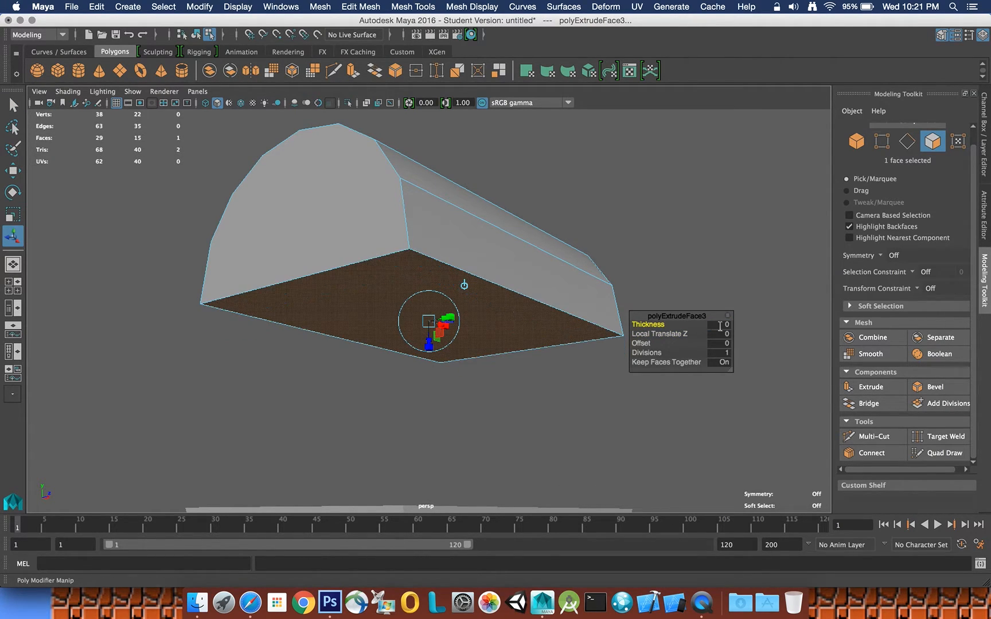
{"action": "left_click", "coordinate": [723, 343]}
{"action": "key", "text": "Return"}
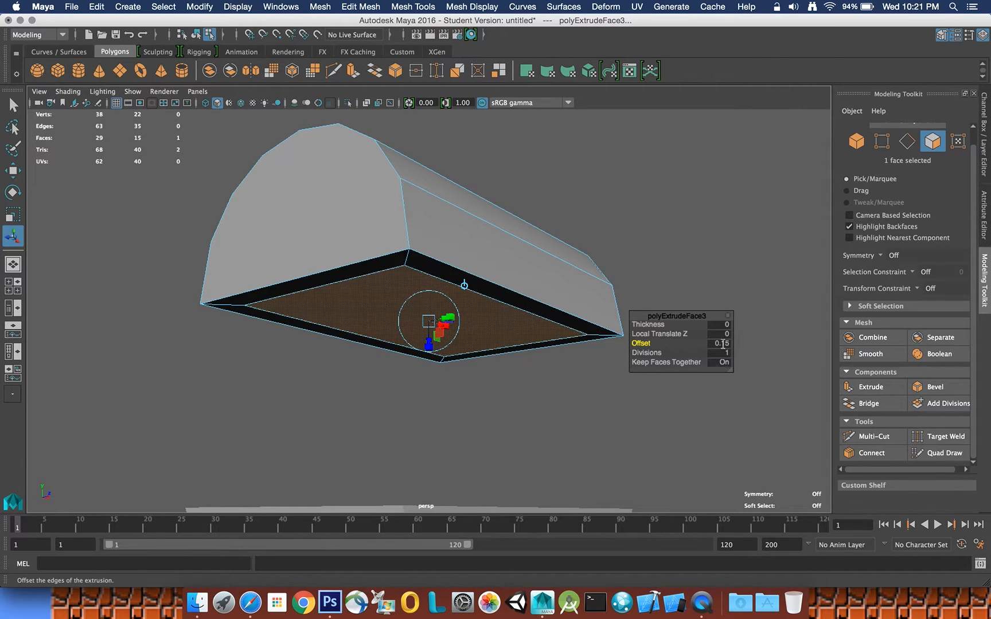
- Extrude the inset underside face again with a thickness of 0 and a Local Translate Z of -0.25 to hollow the lid
{"action": "left_click_drag", "start_coordinate": [557, 287], "coordinate": [466, 275], "text": "alt"}
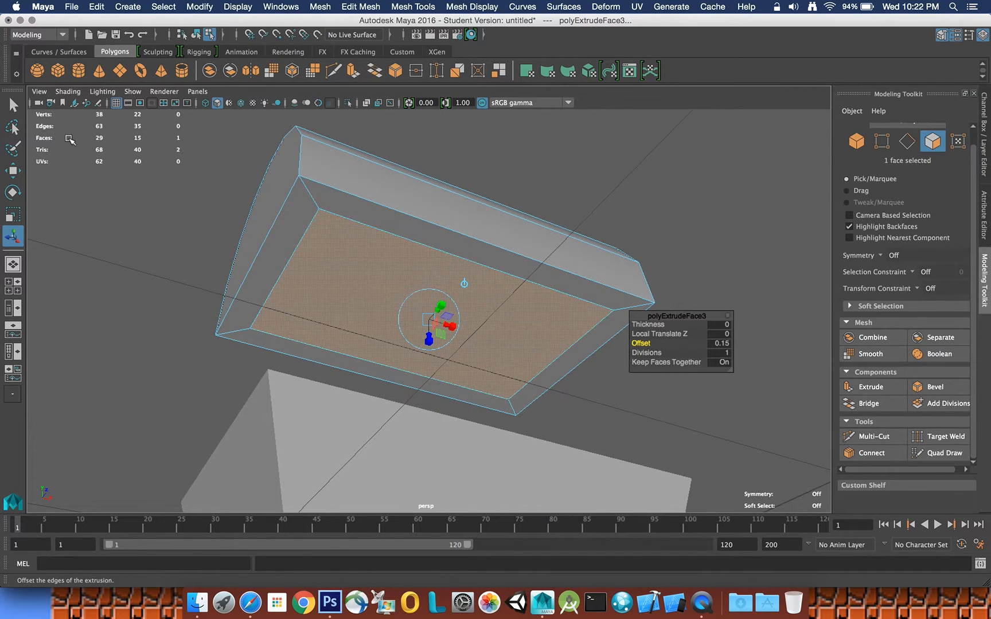
{"action": "left_click", "coordinate": [13, 107]}
{"action": "left_click", "coordinate": [873, 389]}
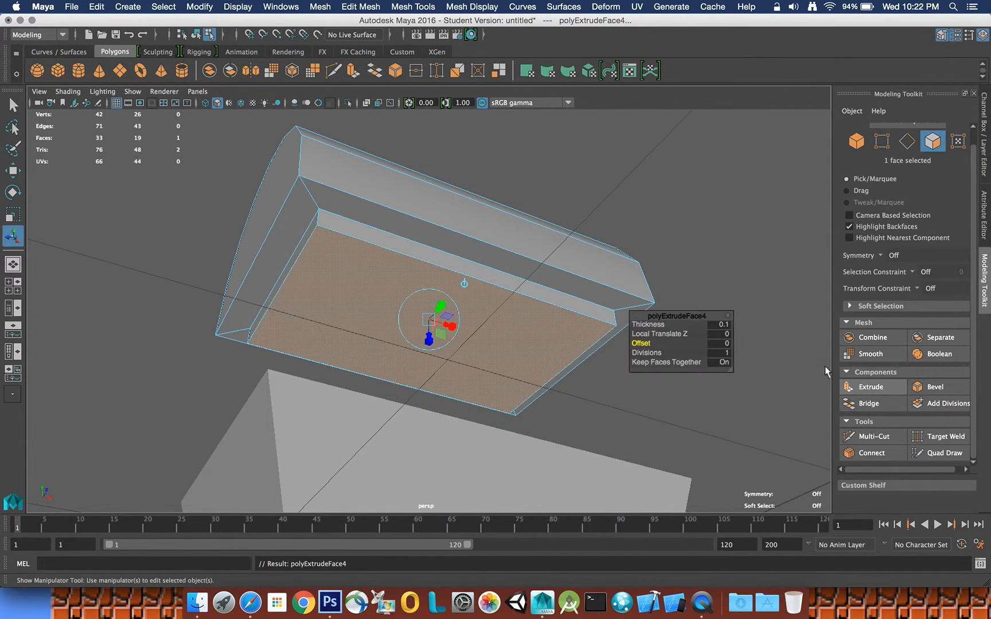
{"action": "left_click", "coordinate": [717, 325]}
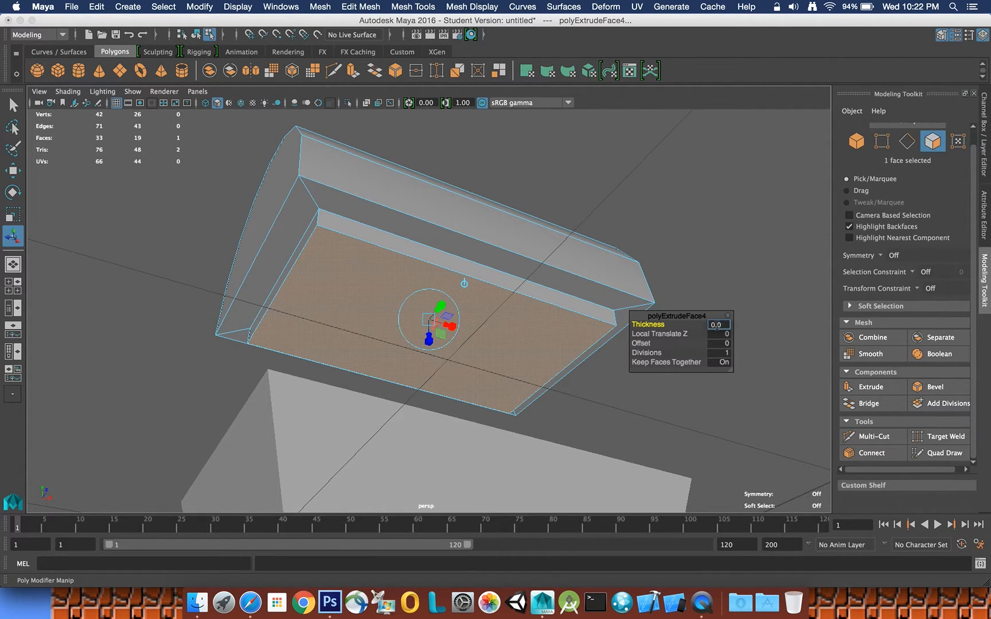
{"action": "type", "text": "0.0"}
{"action": "key", "text": "Return"}
{"action": "left_click", "coordinate": [726, 336]}
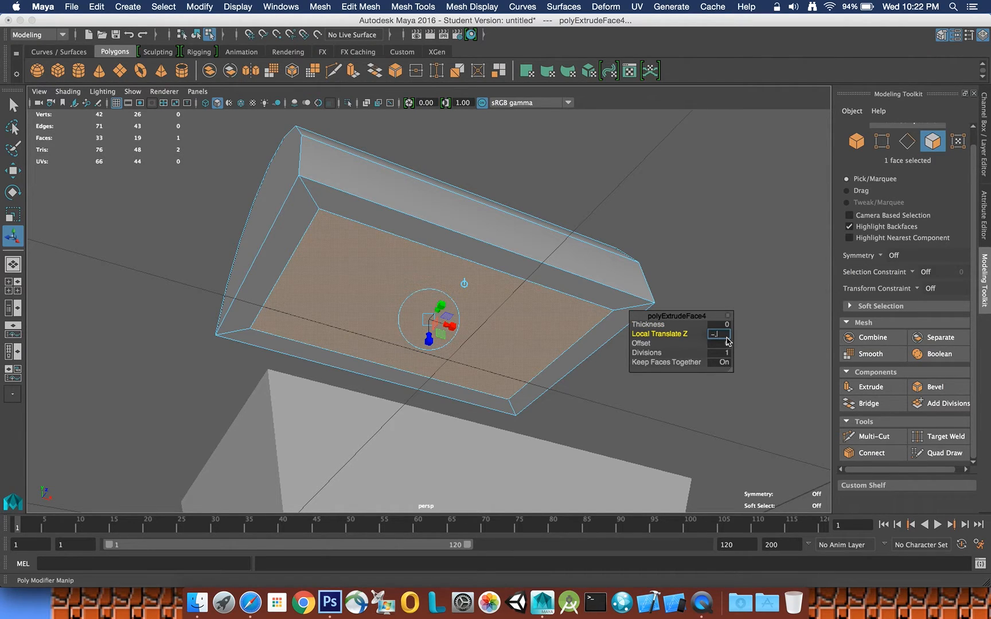
{"action": "type", "text": "-0.25"}
{"action": "key", "text": "Return"}
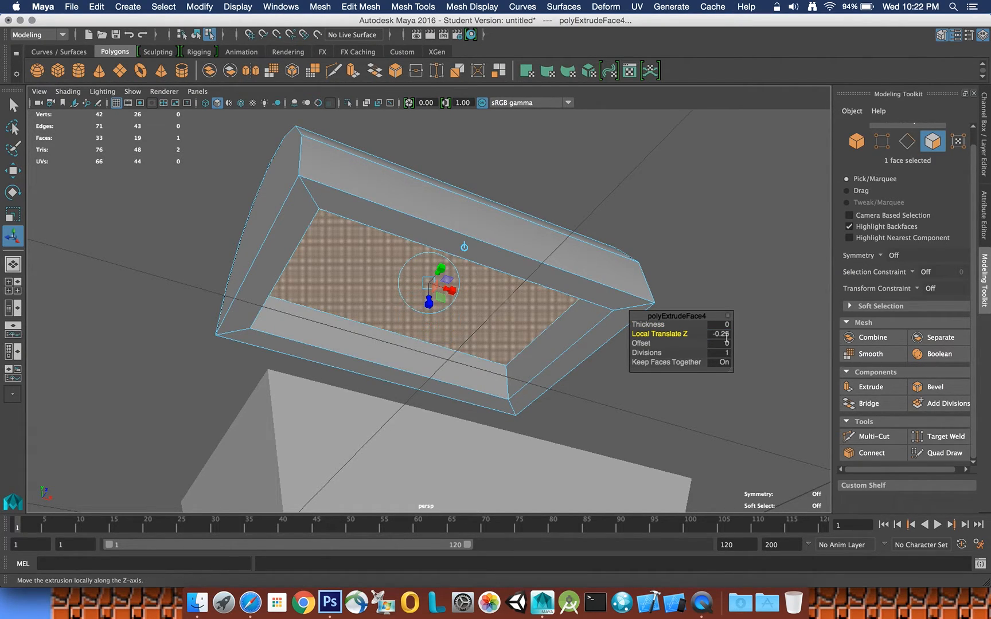
{"action": "left_click", "coordinate": [690, 227]}
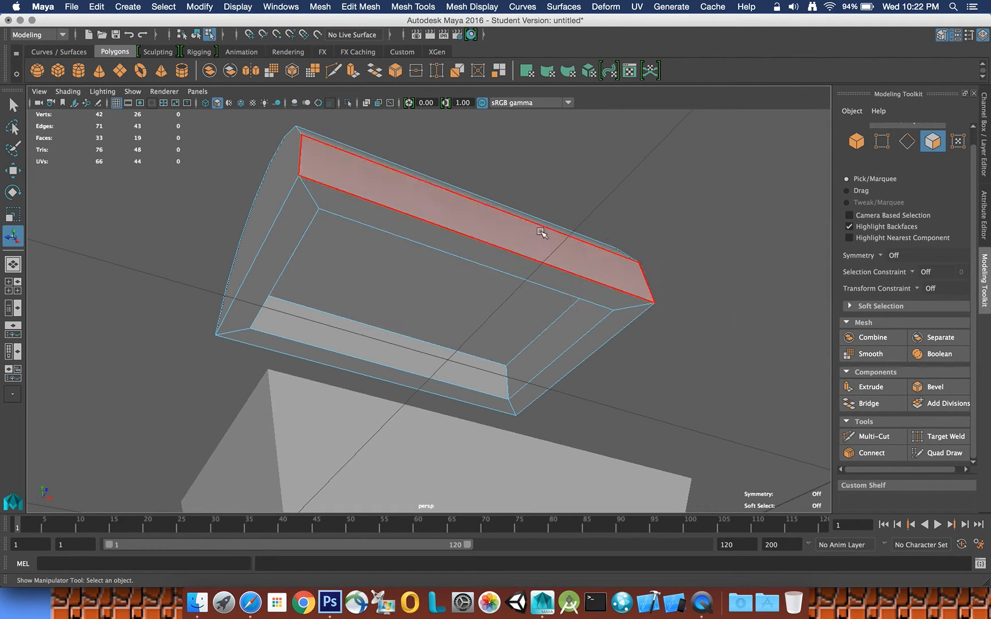
{"action": "left_click", "coordinate": [13, 105]}
{"action": "left_click", "coordinate": [540, 282]}
- Hide the chest box so only the lid shows, and switch the lid to edge component selection
{"action": "left_click_drag", "start_coordinate": [539, 282], "coordinate": [614, 278], "text": "alt"}
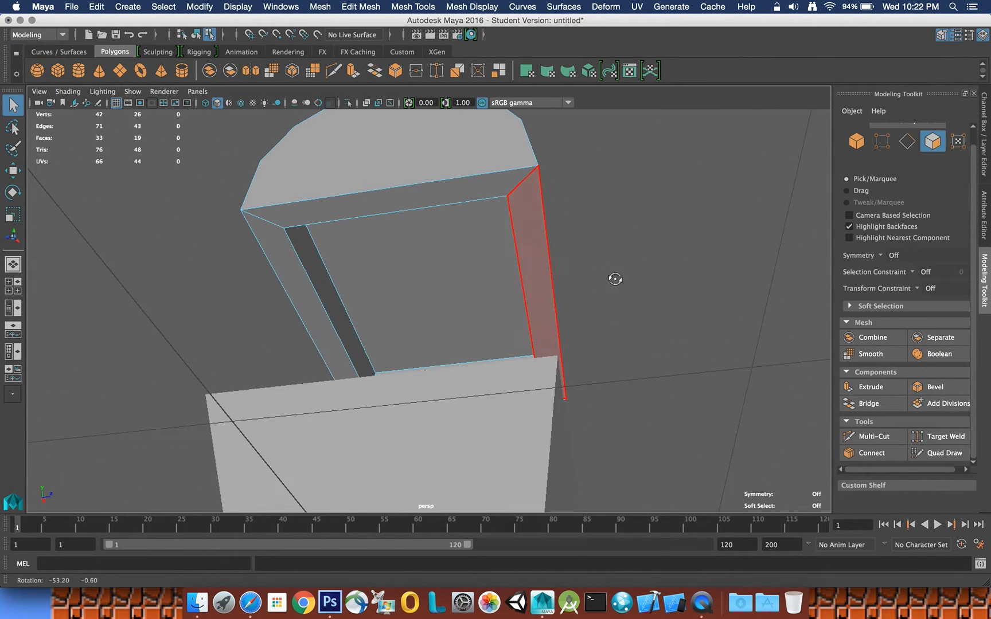
{"action": "double_click", "coordinate": [13, 106]}
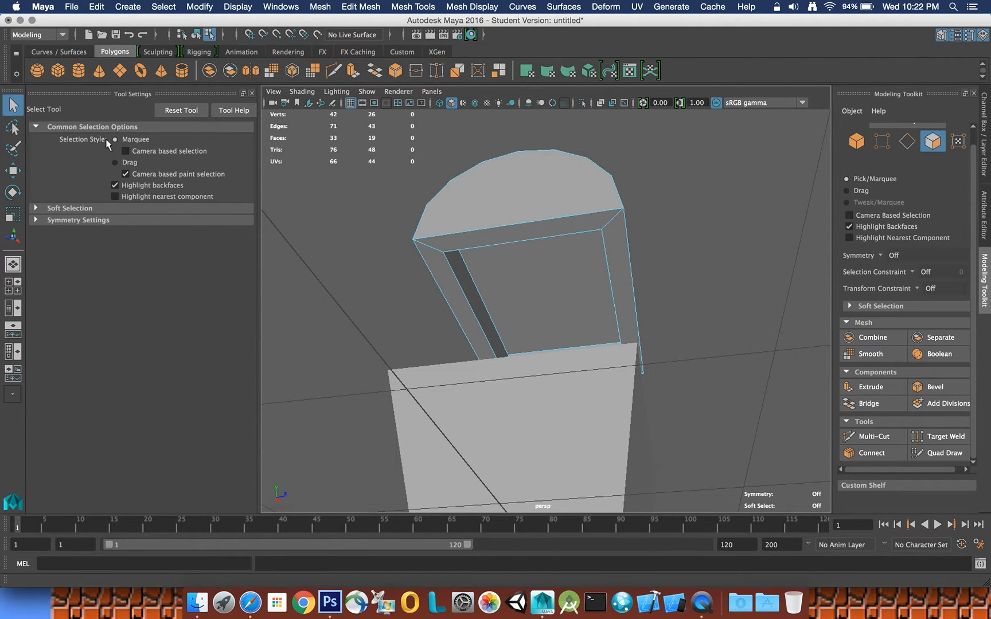
{"action": "mouse_move", "coordinate": [566, 259]}
{"action": "left_mouse_down", "text": "alt"}
{"action": "mouse_move", "coordinate": [563, 241]}
{"action": "mouse_move", "coordinate": [557, 256]}
{"action": "left_mouse_up", "text": "alt"}
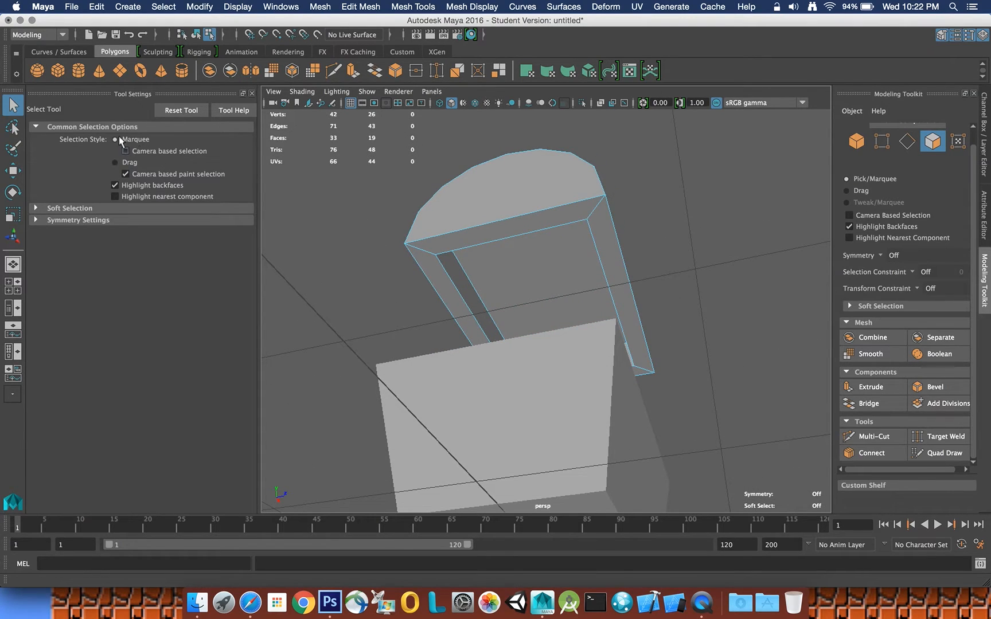
{"action": "right_click_drag", "start_coordinate": [587, 207], "coordinate": [636, 191]}
{"action": "left_click", "coordinate": [547, 415]}
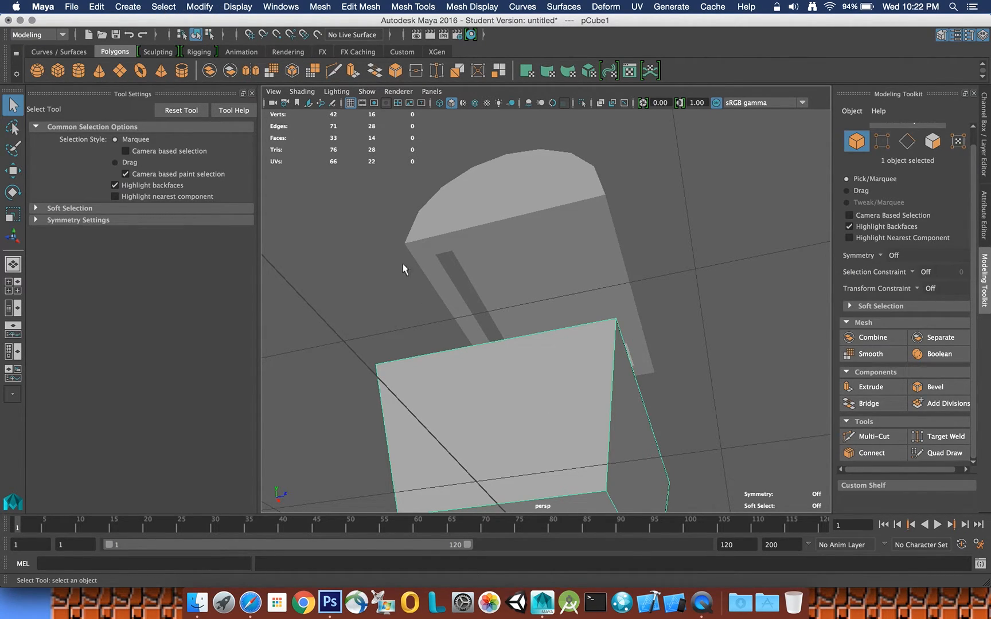
{"action": "left_click", "coordinate": [168, 8]}
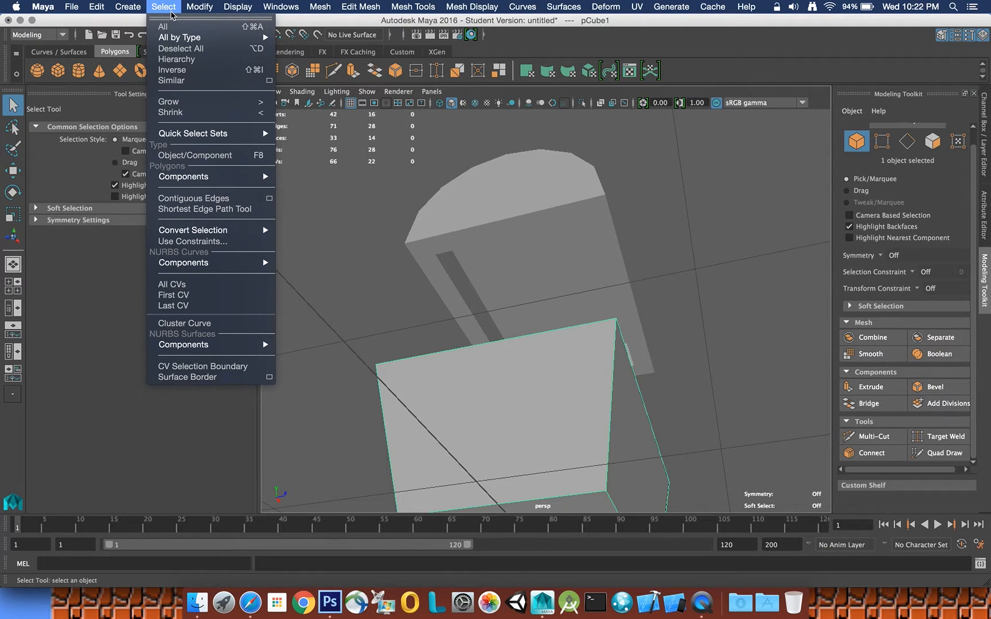
{"action": "mouse_move", "coordinate": [233, 12]}
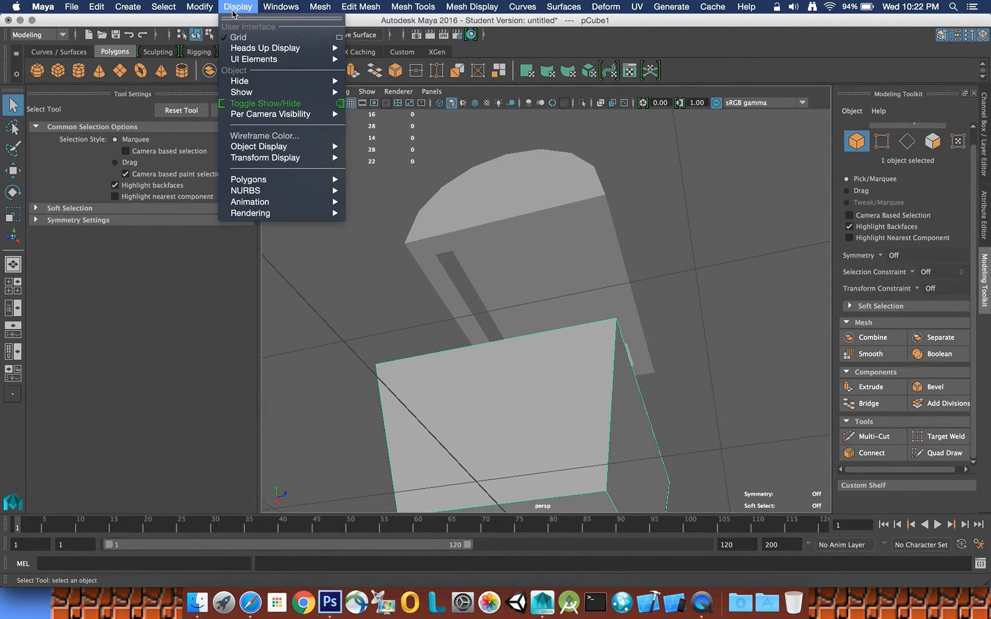
{"action": "mouse_move", "coordinate": [75, 11]}
{"action": "mouse_move", "coordinate": [253, 81]}
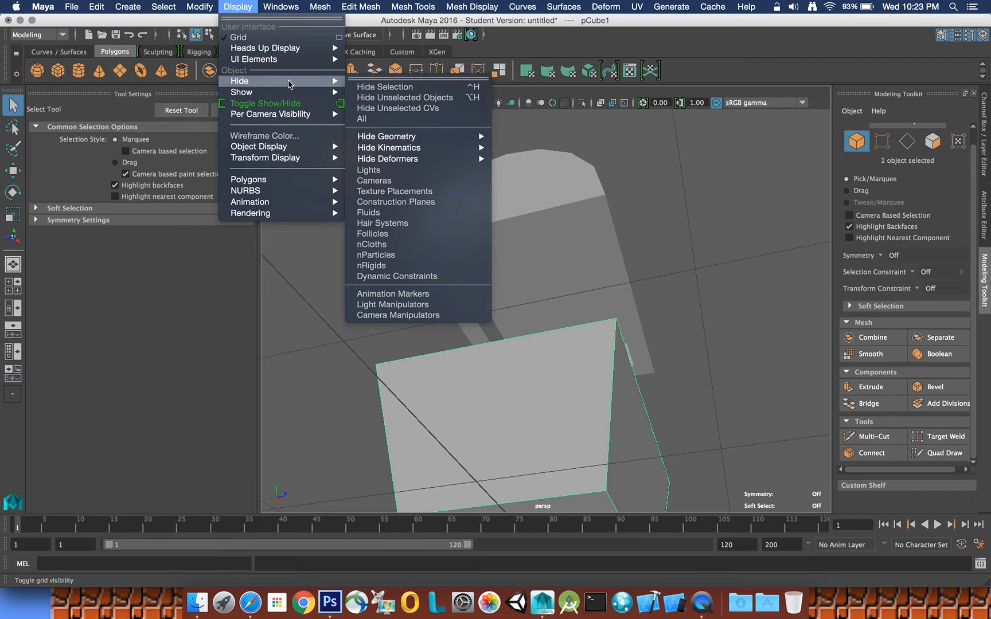
{"action": "left_click", "coordinate": [380, 87]}
{"action": "left_click", "coordinate": [585, 313]}
{"action": "right_click_drag", "start_coordinate": [557, 279], "coordinate": [557, 246]}
{"action": "left_click", "coordinate": [563, 350]}
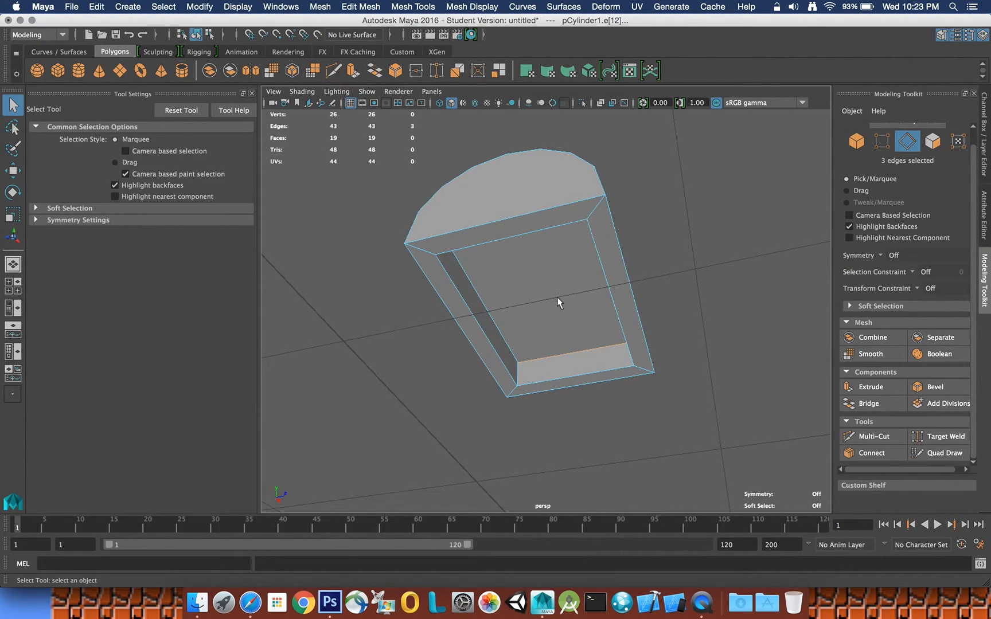
{"action": "left_click_drag", "start_coordinate": [559, 310], "coordinate": [439, 289], "text": "alt"}
{"action": "left_click", "coordinate": [441, 299], "text": "shift"}
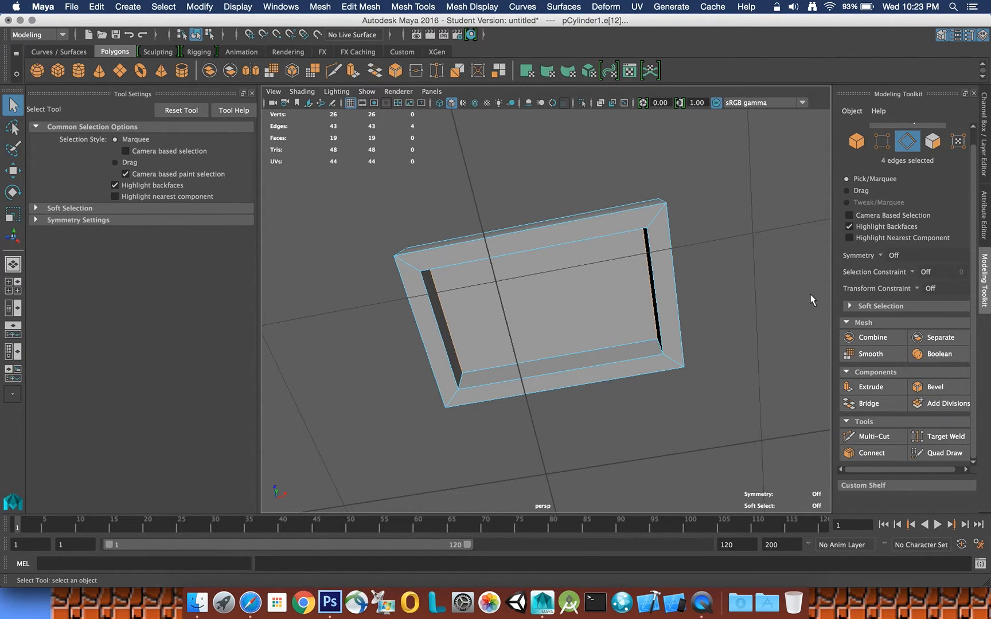
{"action": "left_click", "coordinate": [872, 453]}
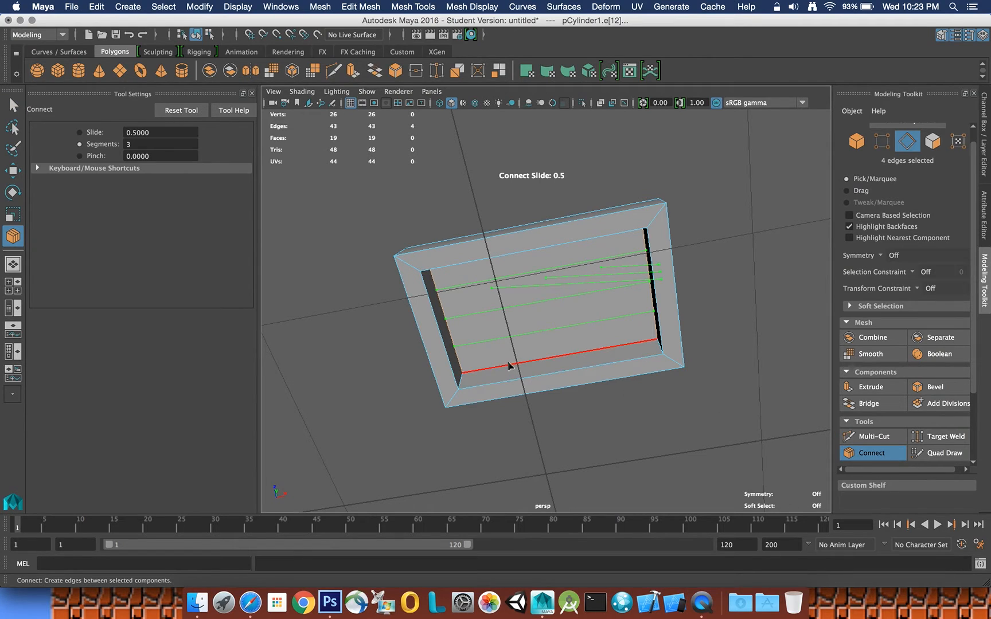
{"action": "left_click_drag", "start_coordinate": [495, 236], "coordinate": [380, 265], "text": "alt"}
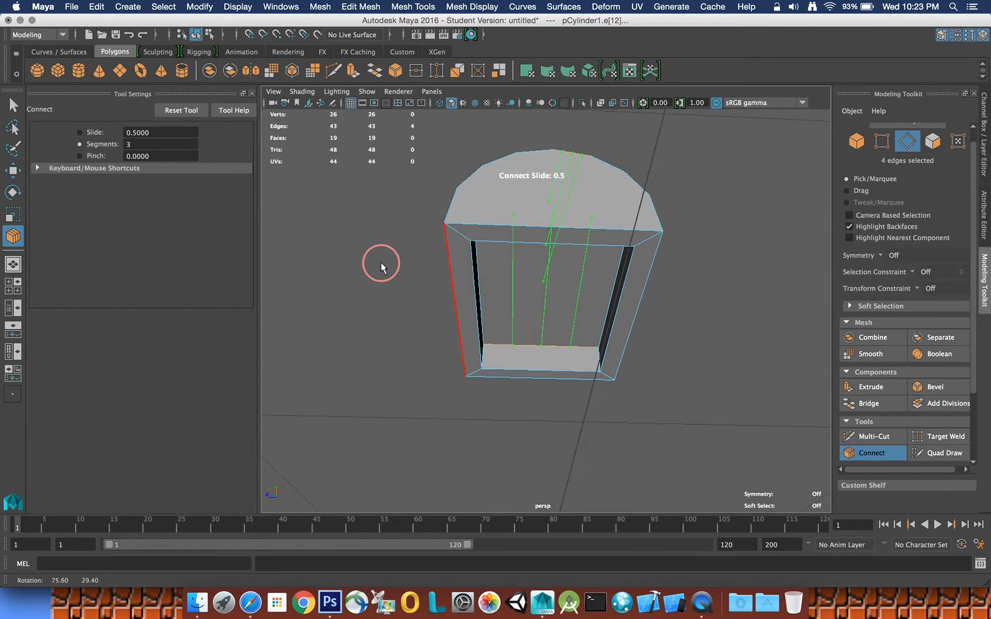
{"action": "key", "text": "z"}
{"action": "key", "text": "z"}
{"action": "key", "text": "z"}
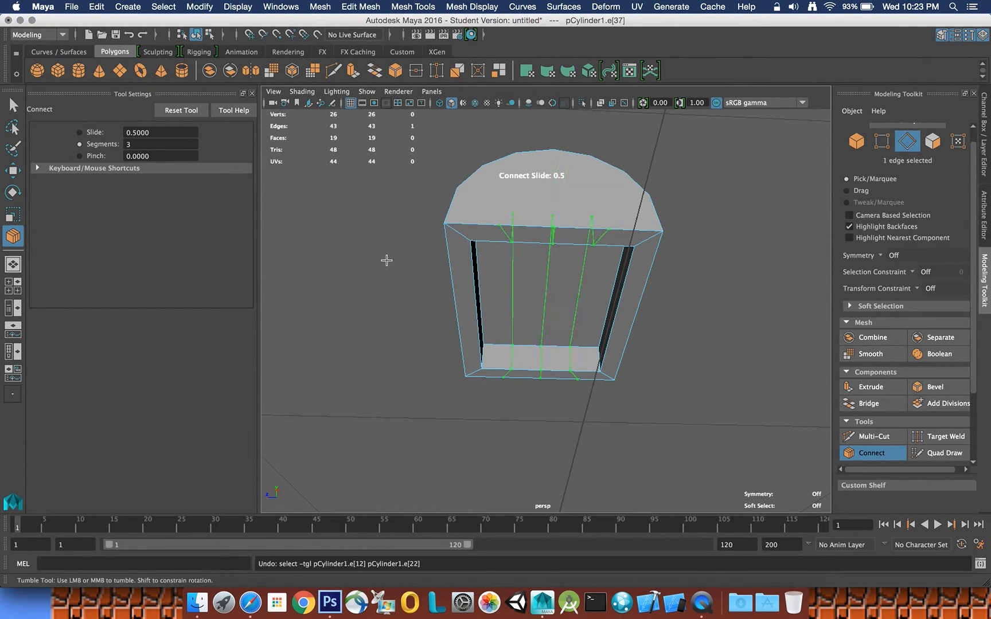
{"action": "key", "text": "z"}
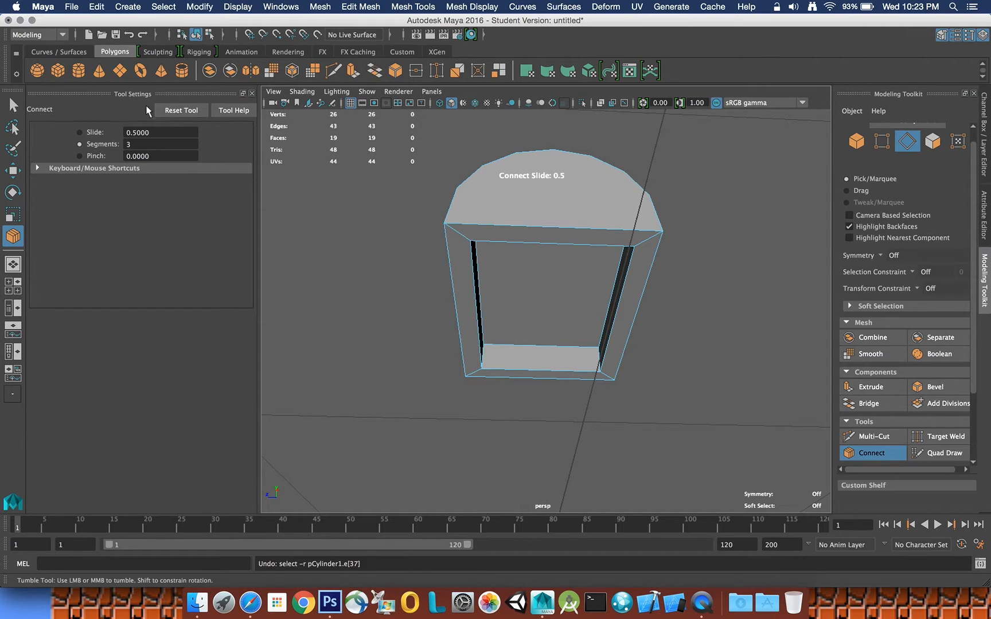
- Select the two short edges at opposite ends of the lid's recessed inner face
{"action": "left_click", "coordinate": [13, 105]}
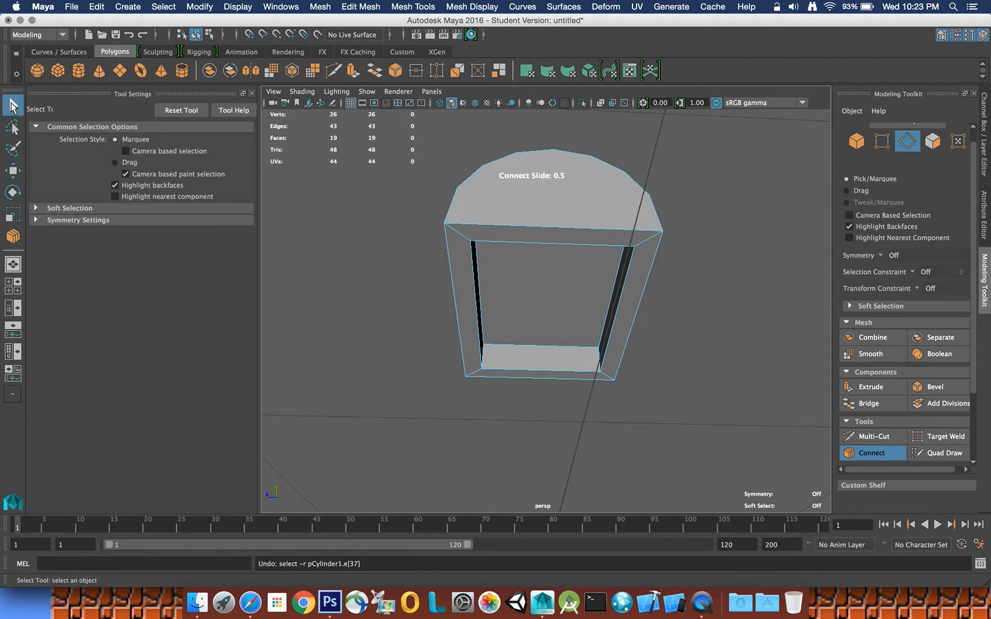
{"action": "left_click", "coordinate": [487, 225]}
{"action": "left_click", "coordinate": [522, 346]}
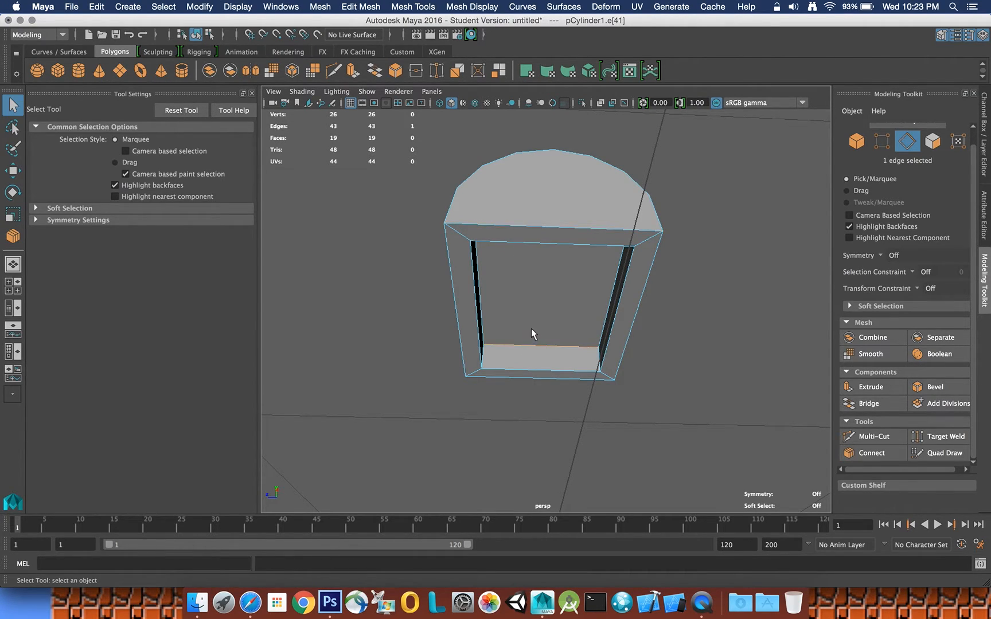
{"action": "left_click_drag", "start_coordinate": [529, 330], "coordinate": [651, 324]}
{"action": "left_click", "coordinate": [530, 346]}
{"action": "left_click", "coordinate": [651, 317], "text": "shift"}
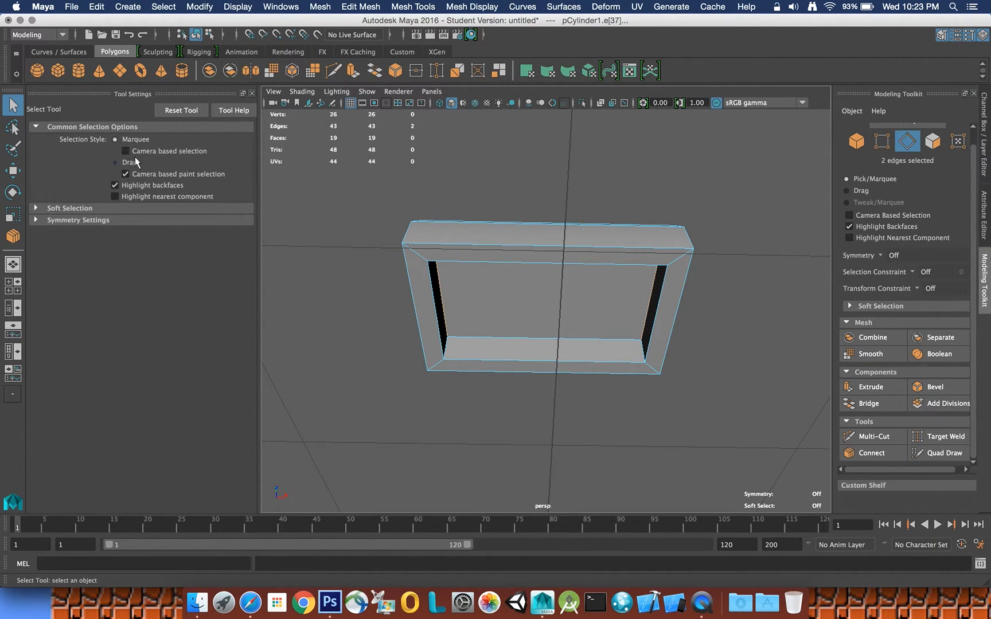
- Connect the two selected edges with 3 segments to add lengthwise edges across the lid's inner face
{"action": "left_click", "coordinate": [872, 453]}
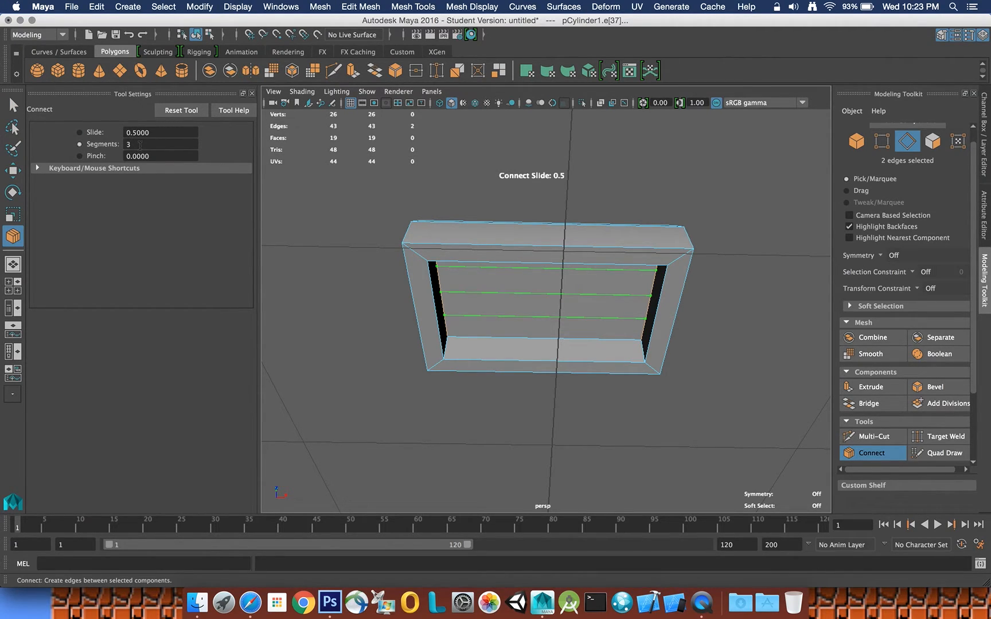
{"action": "double_click", "coordinate": [140, 144]}
{"action": "type", "text": "1"}
{"action": "key", "text": "Return"}
{"action": "double_click", "coordinate": [139, 145]}
{"action": "type", "text": "3"}
{"action": "key", "text": "Tab"}
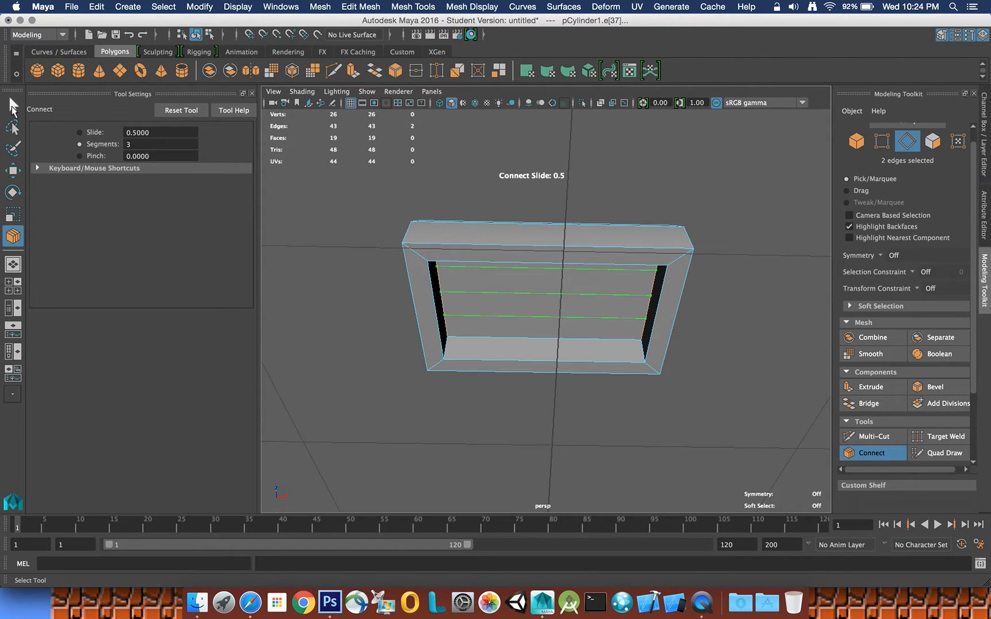
{"action": "left_click", "coordinate": [12, 106]}
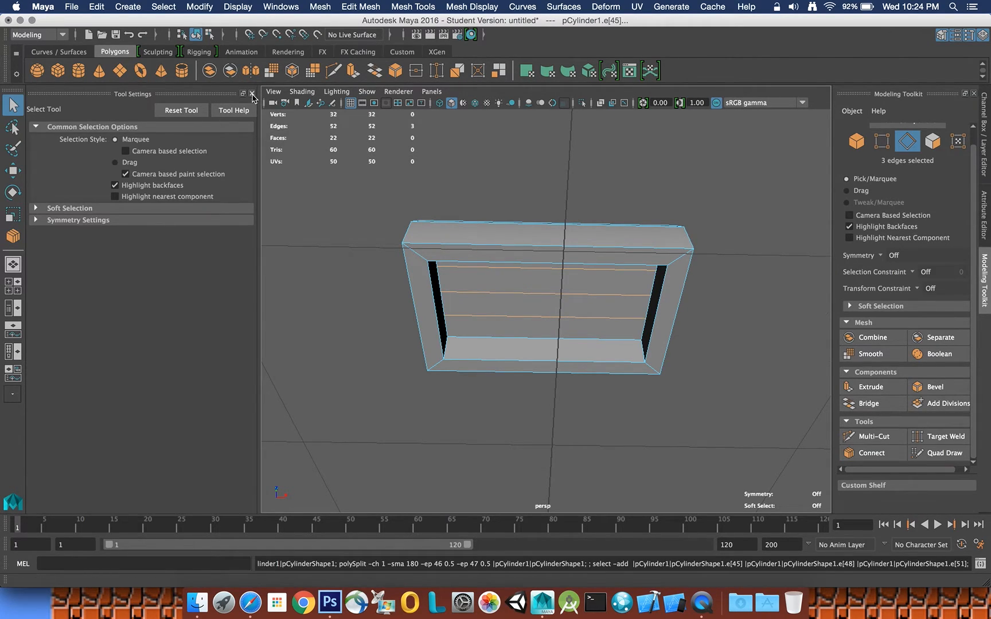
{"action": "left_click", "coordinate": [252, 94]}
- In wireframe display, raise the middle inner edge and the two new edges beside it to follow the lid's arch
{"action": "left_click", "coordinate": [411, 292]}
{"action": "left_click_drag", "start_coordinate": [411, 292], "coordinate": [300, 315], "text": "alt"}
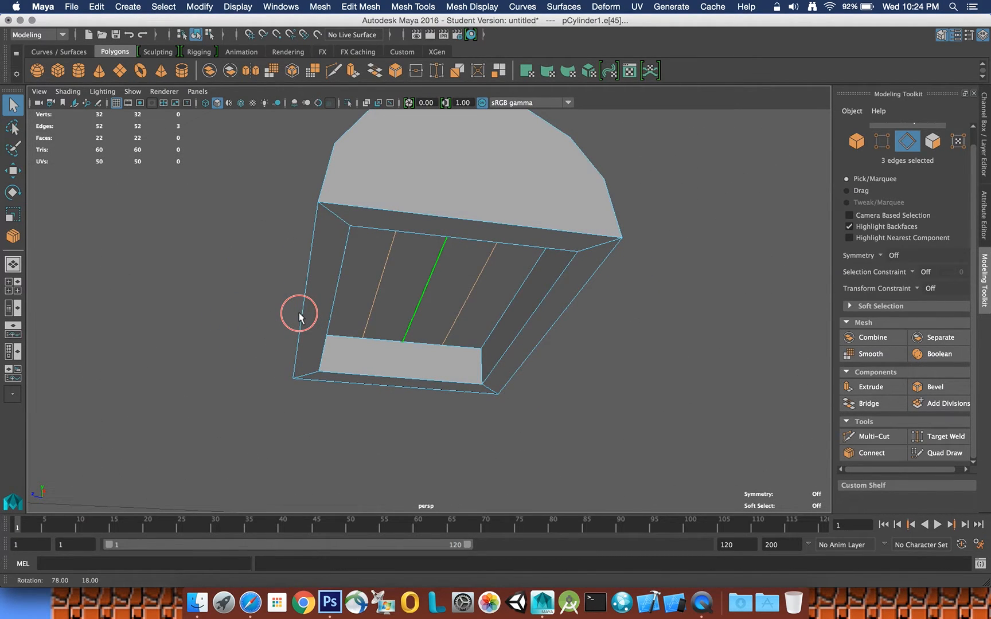
{"action": "key", "text": "4"}
{"action": "mouse_move", "coordinate": [428, 314]}
{"action": "left_mouse_down", "text": "alt"}
{"action": "mouse_move", "coordinate": [411, 327]}
{"action": "mouse_move", "coordinate": [411, 343]}
{"action": "mouse_move", "coordinate": [417, 308]}
{"action": "mouse_move", "coordinate": [421, 317]}
{"action": "left_mouse_up", "text": "alt"}
{"action": "left_click", "coordinate": [425, 313]}
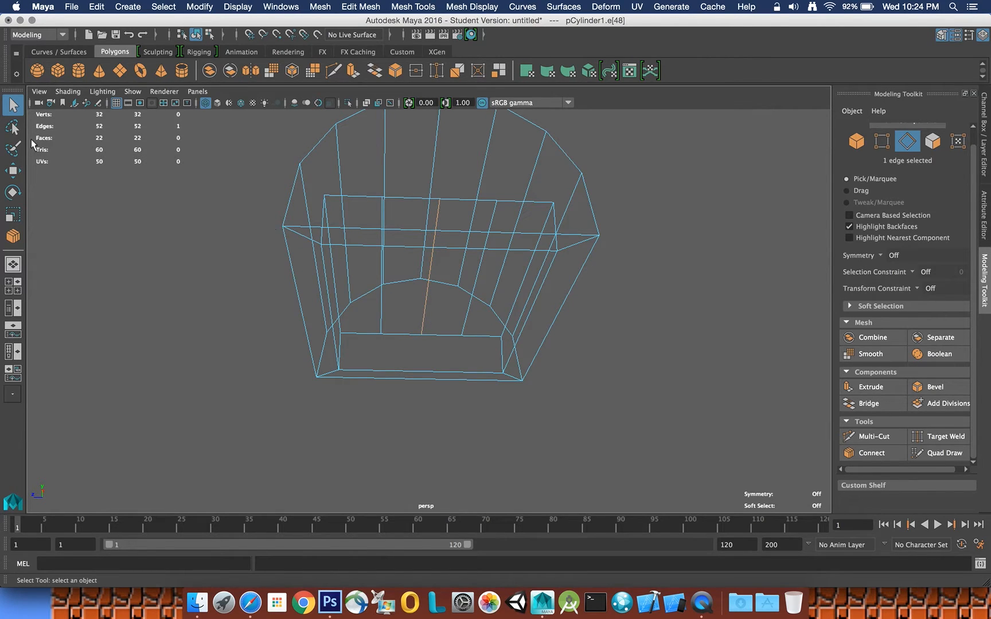
{"action": "left_click", "coordinate": [13, 170]}
{"action": "left_click_drag", "start_coordinate": [492, 197], "coordinate": [446, 177], "text": "alt"}
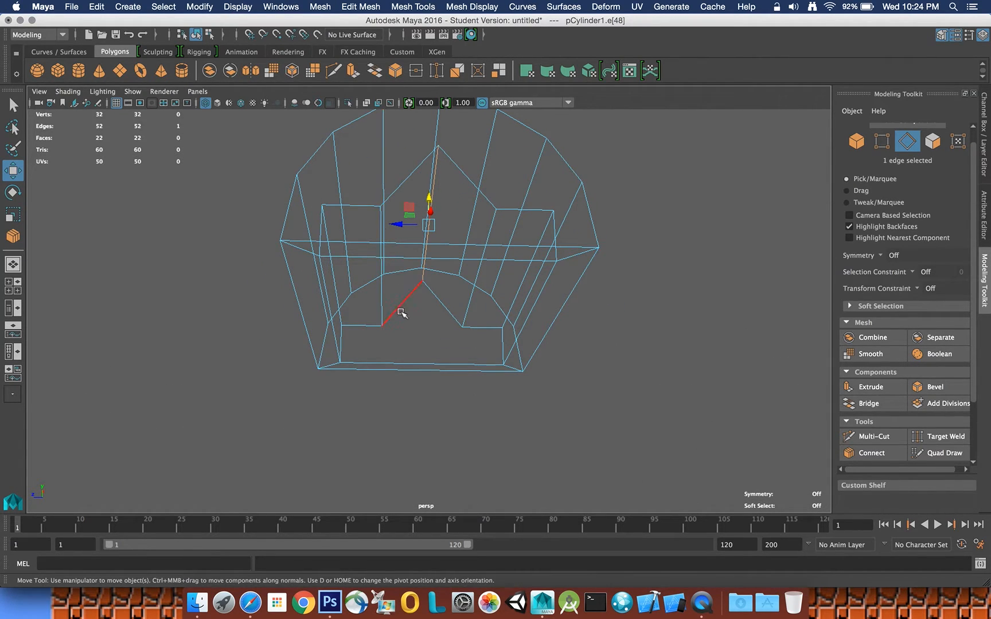
{"action": "left_click", "coordinate": [468, 304], "text": "shift"}
{"action": "left_click_drag", "start_coordinate": [437, 250], "coordinate": [447, 195], "text": "alt"}
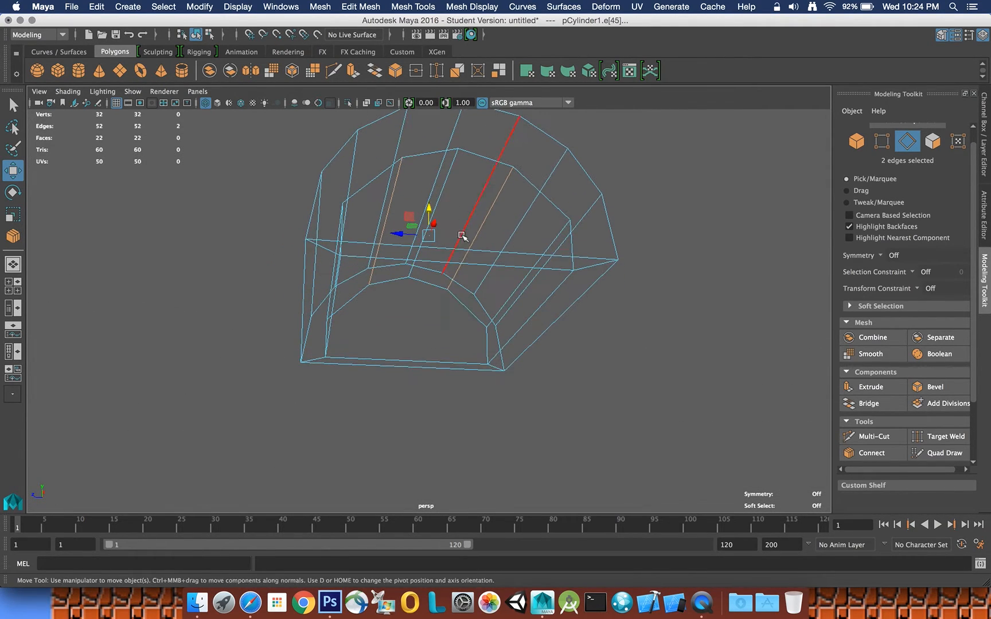
- Move the two outermost lengthwise edges of the lid's inner ceiling inward to parallel the outer curve
{"action": "left_click", "coordinate": [506, 304]}
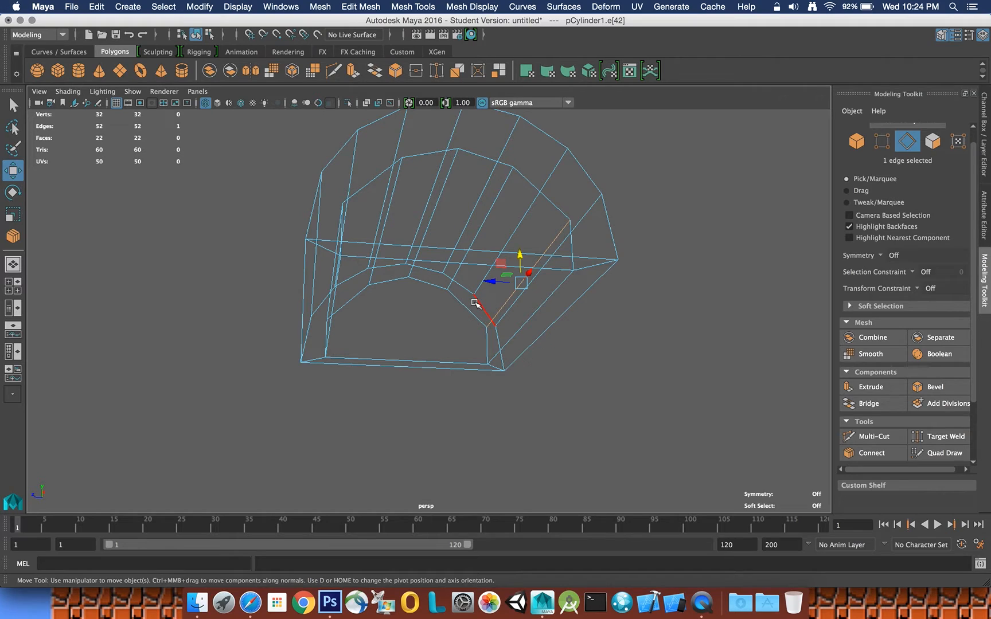
{"action": "left_click_drag", "start_coordinate": [502, 285], "coordinate": [492, 286]}
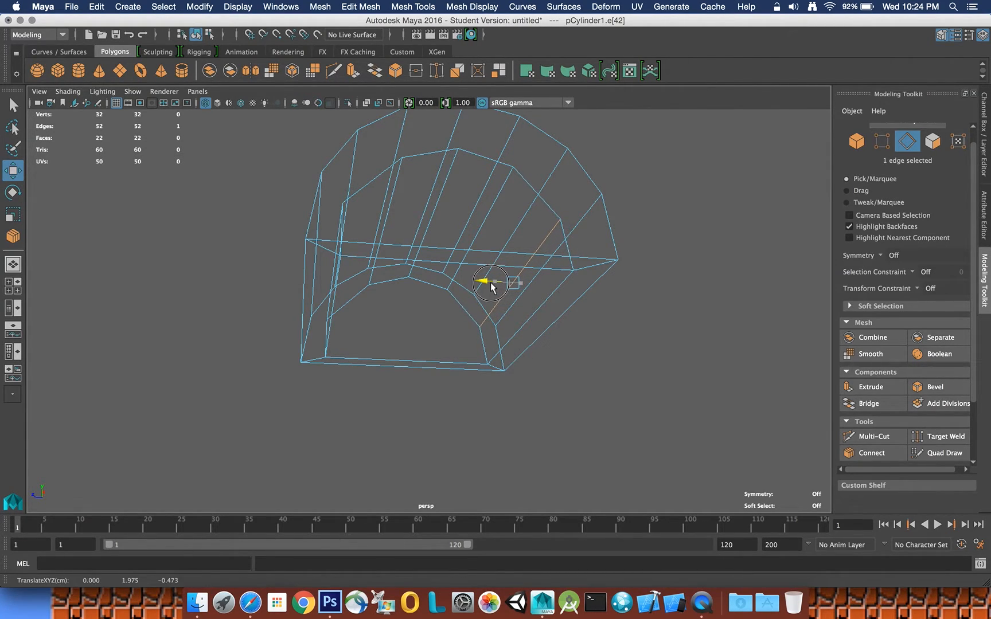
{"action": "left_click_drag", "start_coordinate": [423, 285], "coordinate": [396, 274], "text": "alt"}
{"action": "left_click", "coordinate": [365, 309]}
- Select the three uppermost inner arch edges and move them together vertically to about 2.25 in Y
{"action": "left_click", "coordinate": [434, 280]}
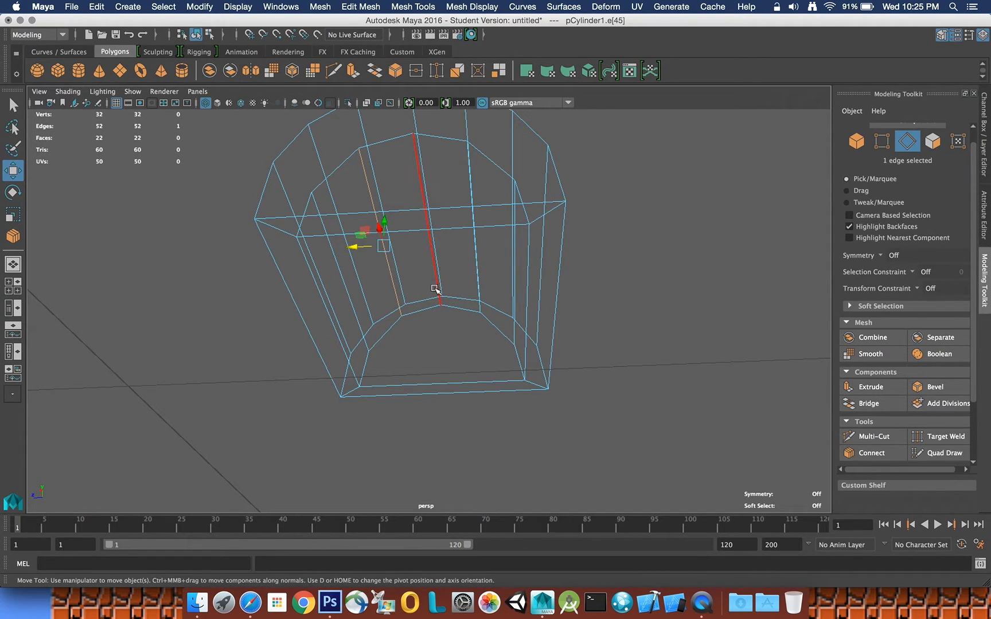
{"action": "left_click", "coordinate": [436, 286], "text": "shift"}
{"action": "left_click", "coordinate": [473, 287], "text": "shift"}
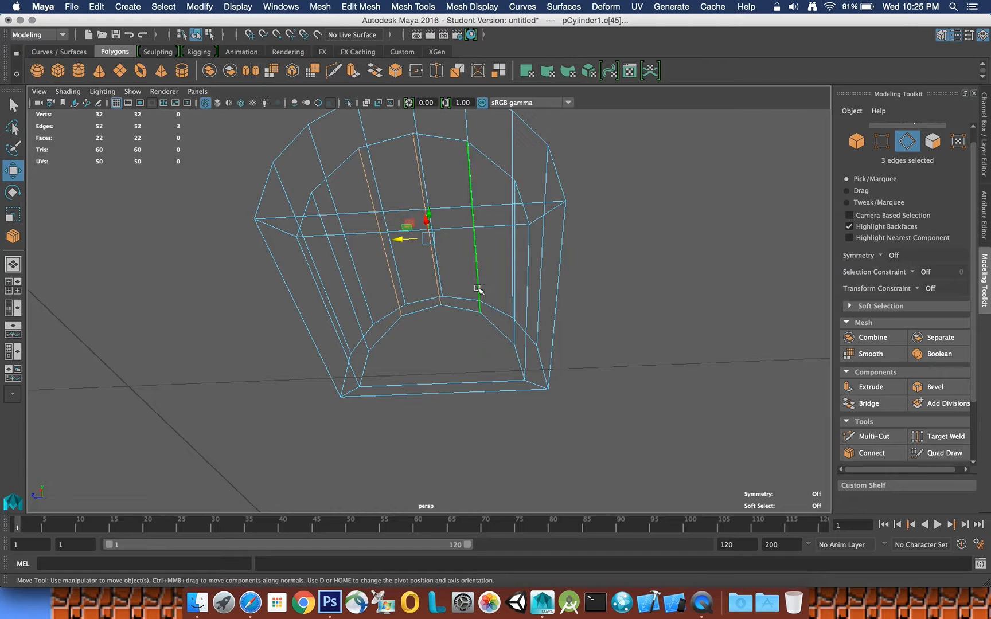
{"action": "left_click_drag", "start_coordinate": [459, 288], "coordinate": [469, 317], "text": "alt"}
{"action": "left_click_drag", "start_coordinate": [428, 199], "coordinate": [429, 201]}
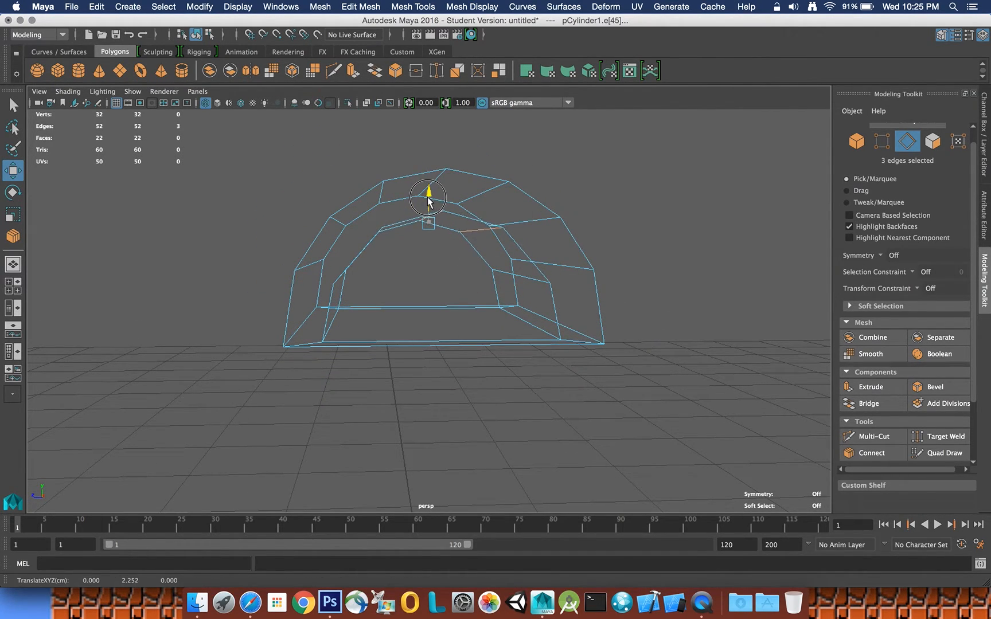
{"action": "left_click", "coordinate": [640, 204]}
- Return to shaded display and select three edges along the arched rim of the lid's inner end wall
{"action": "left_click_drag", "start_coordinate": [526, 245], "coordinate": [638, 212], "text": "alt"}
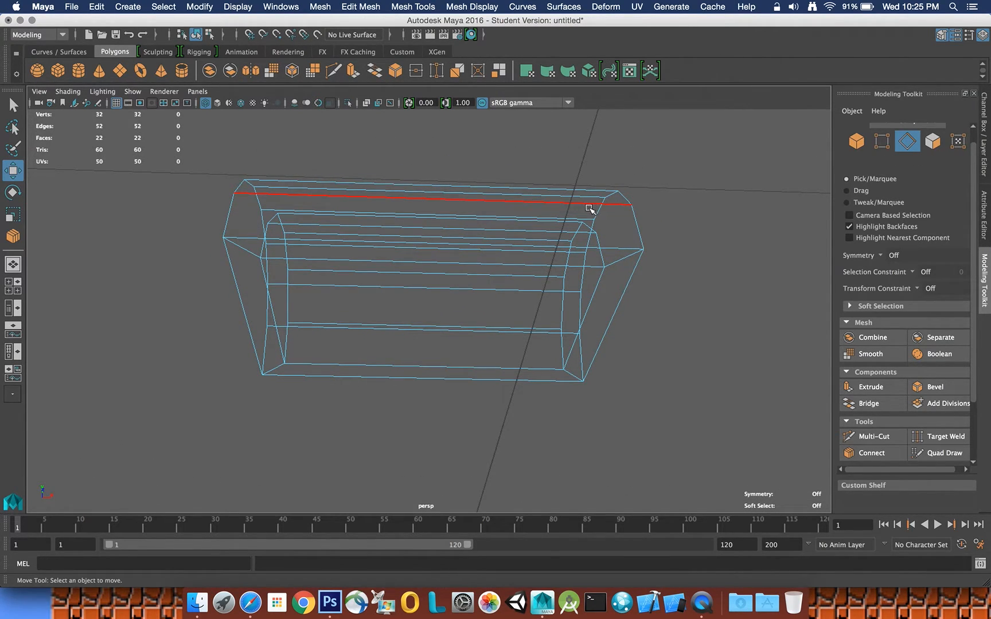
{"action": "key", "text": "5"}
{"action": "mouse_move", "coordinate": [546, 238]}
{"action": "left_mouse_down", "text": "alt"}
{"action": "mouse_move", "coordinate": [521, 201]}
{"action": "mouse_move", "coordinate": [423, 203]}
{"action": "mouse_move", "coordinate": [388, 252]}
{"action": "mouse_move", "coordinate": [376, 253]}
{"action": "mouse_move", "coordinate": [416, 217]}
{"action": "mouse_move", "coordinate": [425, 219]}
{"action": "mouse_move", "coordinate": [400, 239]}
{"action": "mouse_move", "coordinate": [478, 243]}
{"action": "left_mouse_up", "text": "alt"}
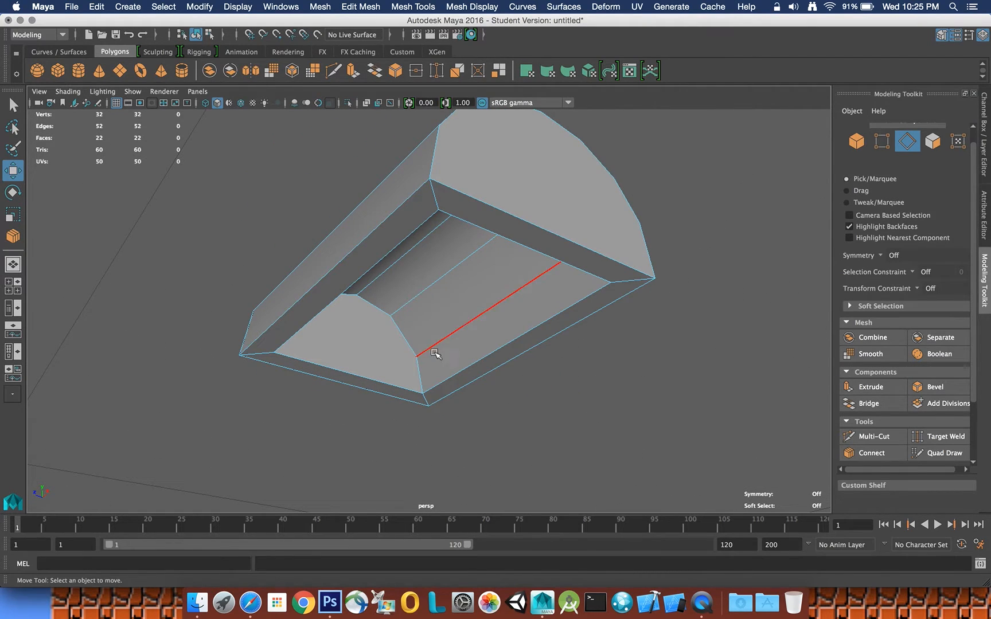
{"action": "left_click", "coordinate": [433, 350]}
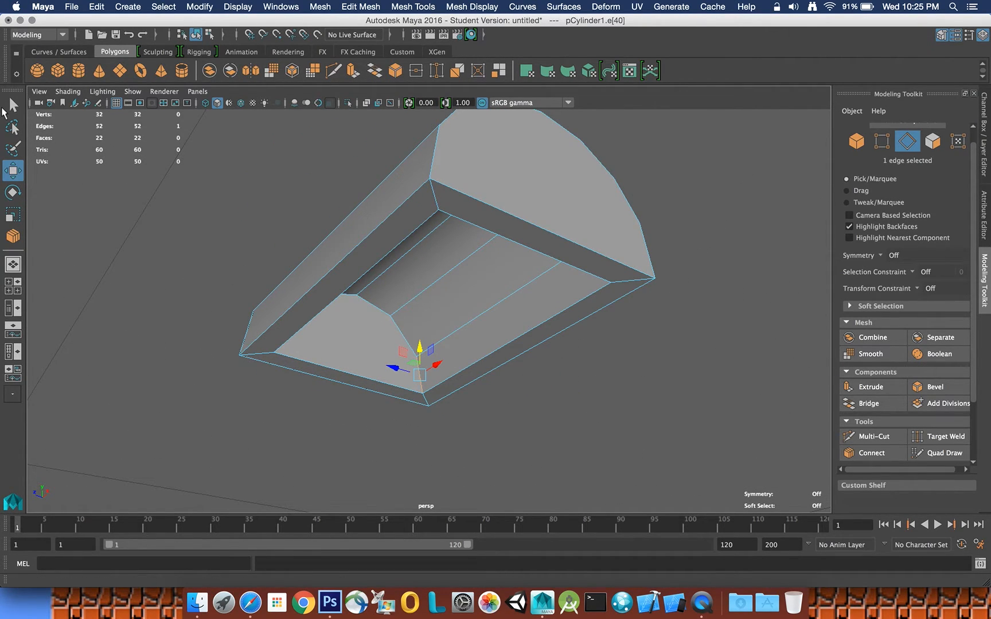
{"action": "left_click", "coordinate": [11, 107]}
{"action": "left_click", "coordinate": [385, 320], "text": "shift"}
{"action": "left_click_drag", "start_coordinate": [447, 292], "coordinate": [428, 264], "text": "alt"}
- Render the hollowed lid from two different underside views to examine the shading of its interior
{"action": "left_click", "coordinate": [430, 39]}
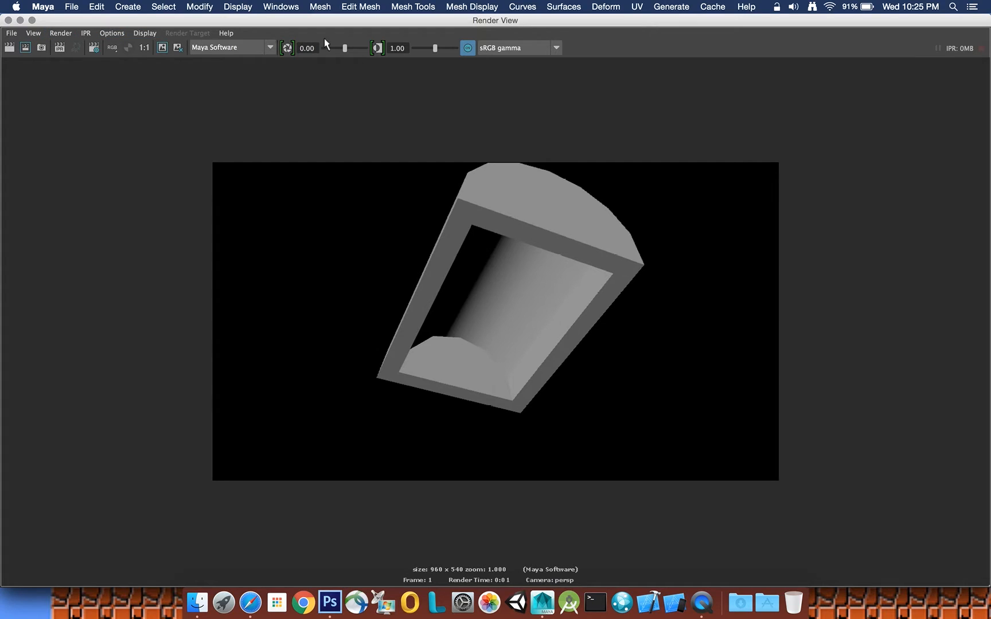
{"action": "left_click", "coordinate": [8, 21]}
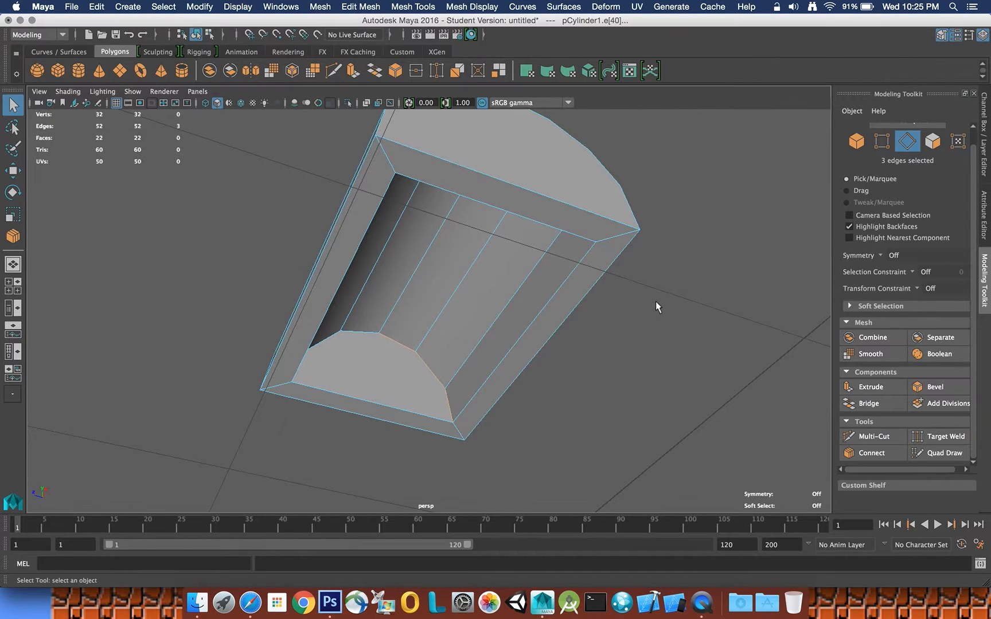
{"action": "left_click_drag", "start_coordinate": [655, 301], "coordinate": [538, 274], "text": "alt"}
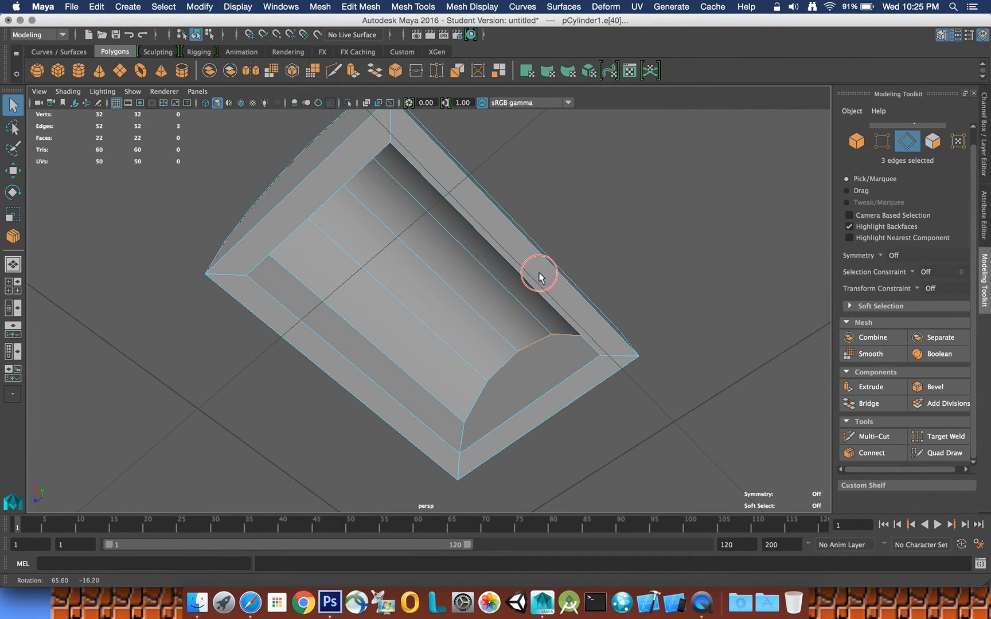
{"action": "left_click", "coordinate": [428, 43]}
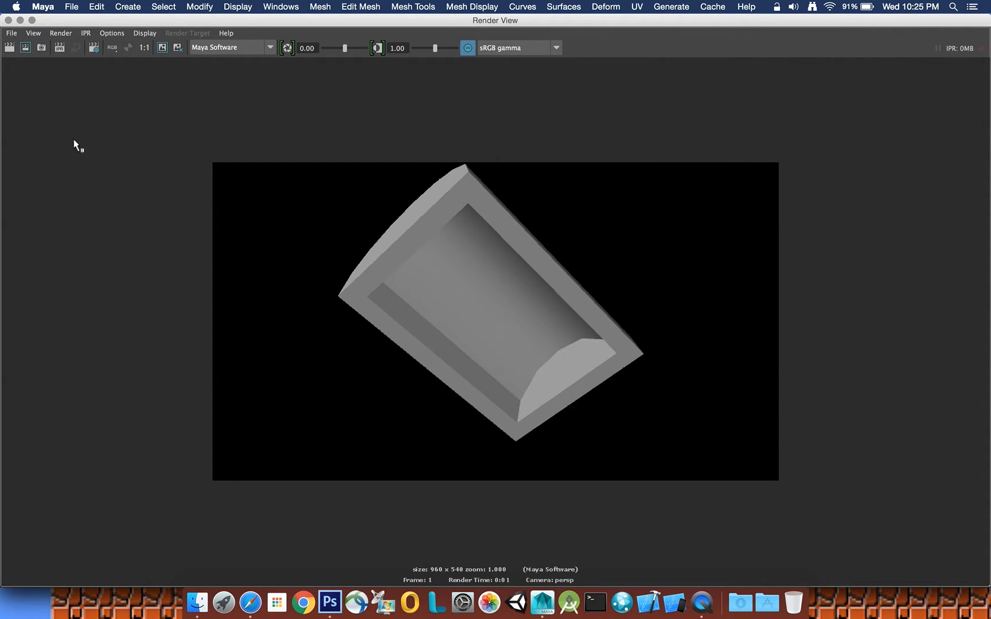
- Soften the two outermost lengthwise edges of the lid's inner ceiling
{"action": "left_click", "coordinate": [8, 20]}
{"action": "left_click", "coordinate": [403, 360]}
{"action": "left_click_drag", "start_coordinate": [402, 360], "coordinate": [494, 360], "text": "alt"}
{"action": "left_click", "coordinate": [482, 338], "text": "shift"}
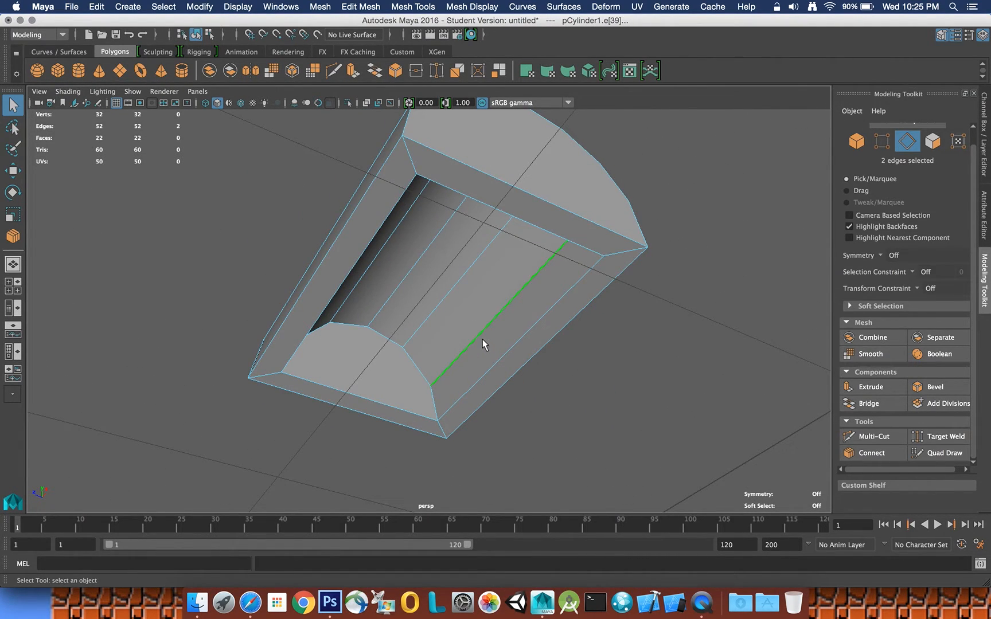
{"action": "left_click", "coordinate": [410, 8]}
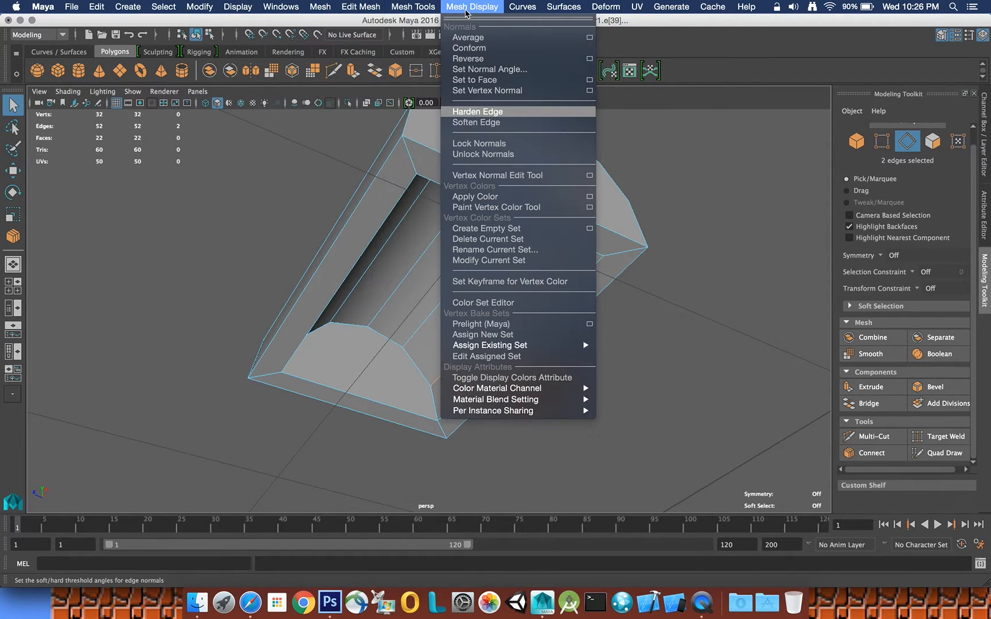
{"action": "left_click", "coordinate": [476, 122]}
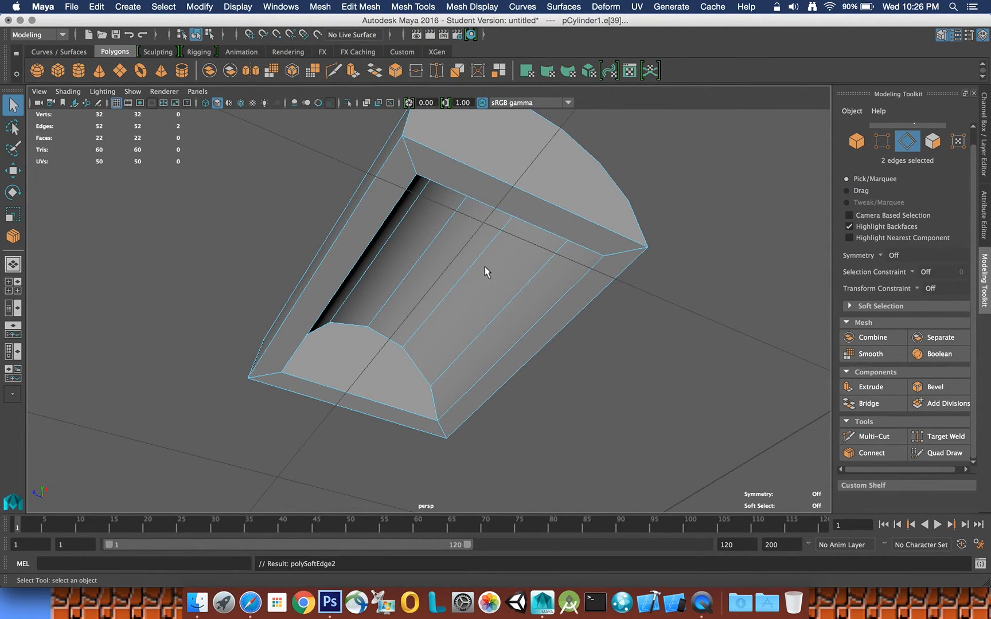
- Render the lid from another underside angle to examine the shading of its softened interior
{"action": "left_click_drag", "start_coordinate": [466, 268], "coordinate": [410, 246], "text": "alt"}
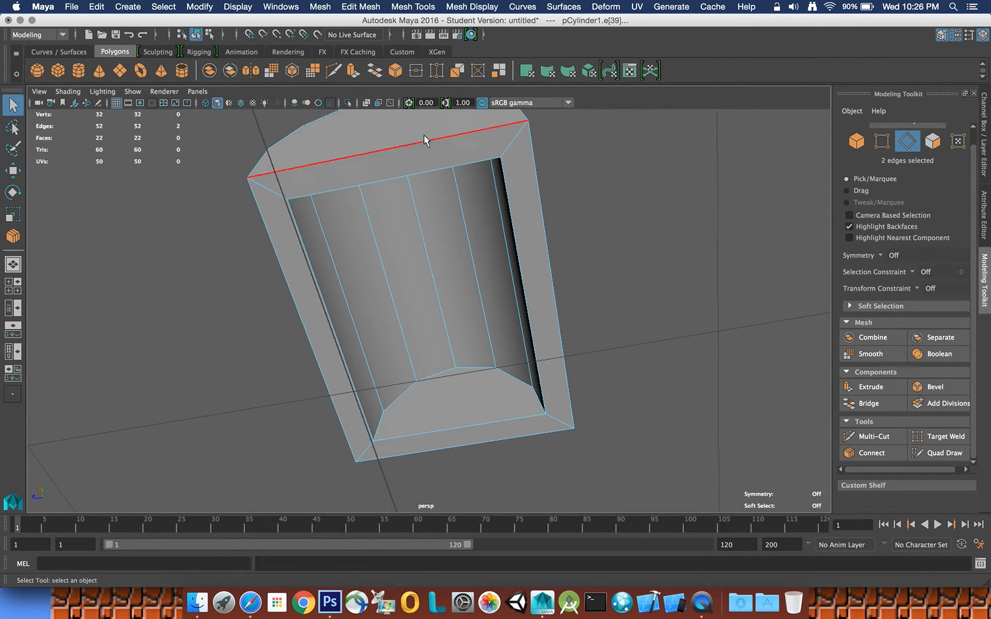
{"action": "left_click", "coordinate": [430, 36]}
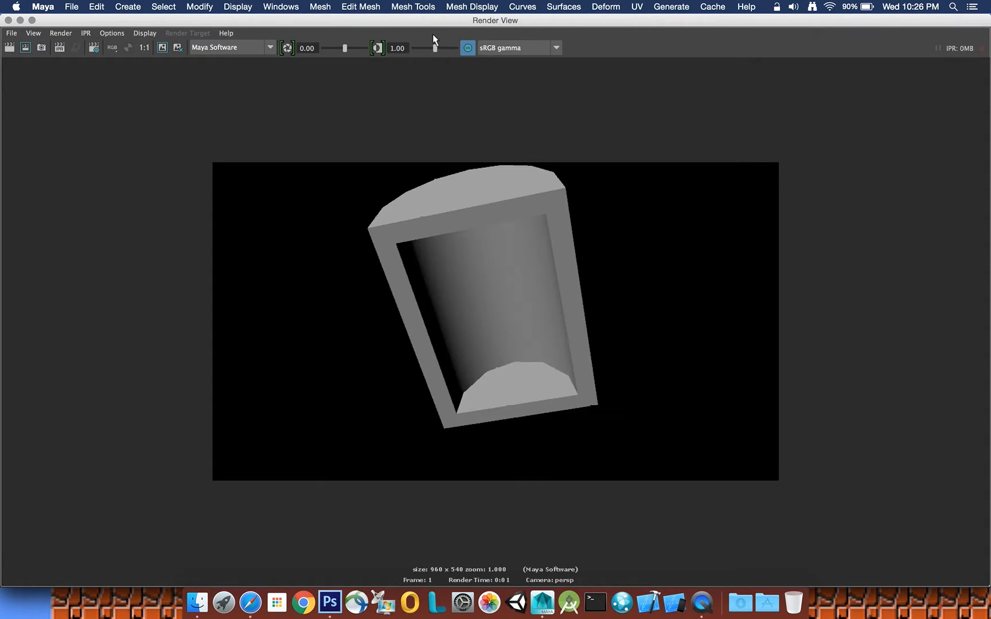
{"action": "left_click", "coordinate": [8, 20]}
- Unhide all geometry to bring the hollow chest box back beneath the lid
{"action": "left_click_drag", "start_coordinate": [341, 281], "coordinate": [394, 245], "text": "alt"}
{"action": "left_click", "coordinate": [251, 8]}
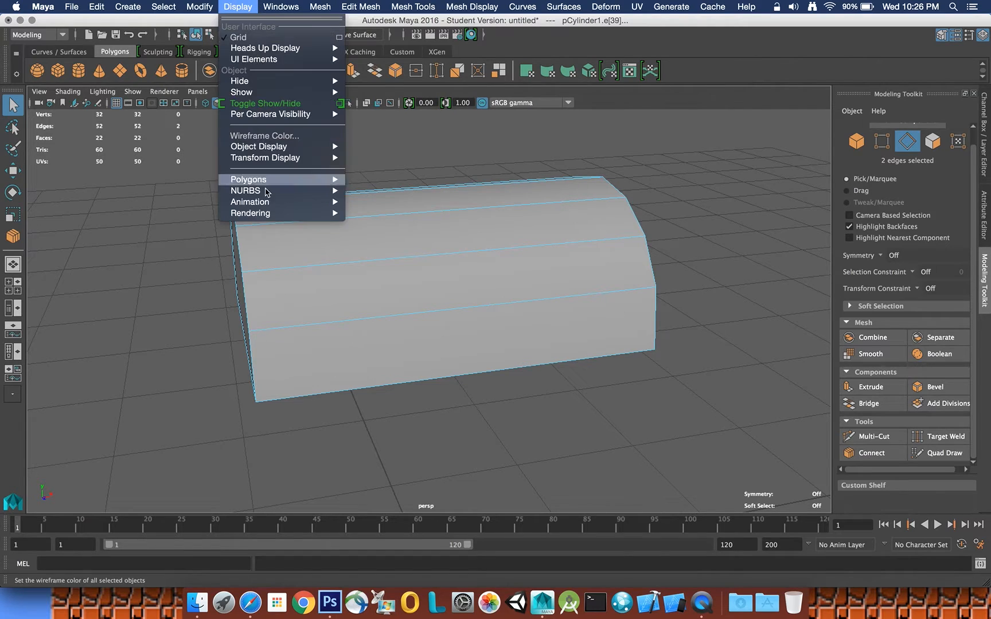
{"action": "mouse_move", "coordinate": [309, 93]}
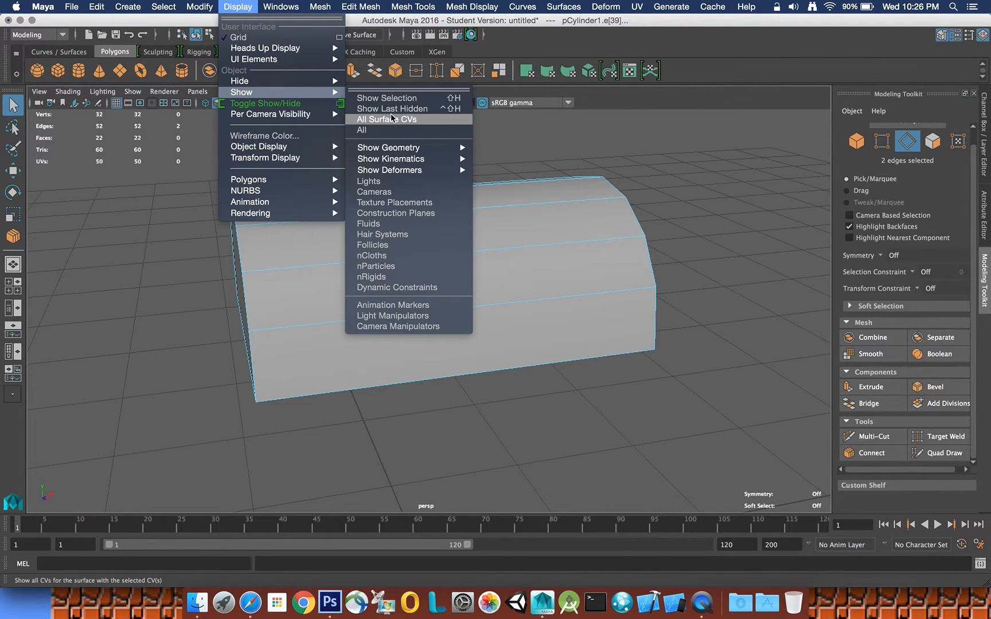
{"action": "mouse_move", "coordinate": [393, 147]}
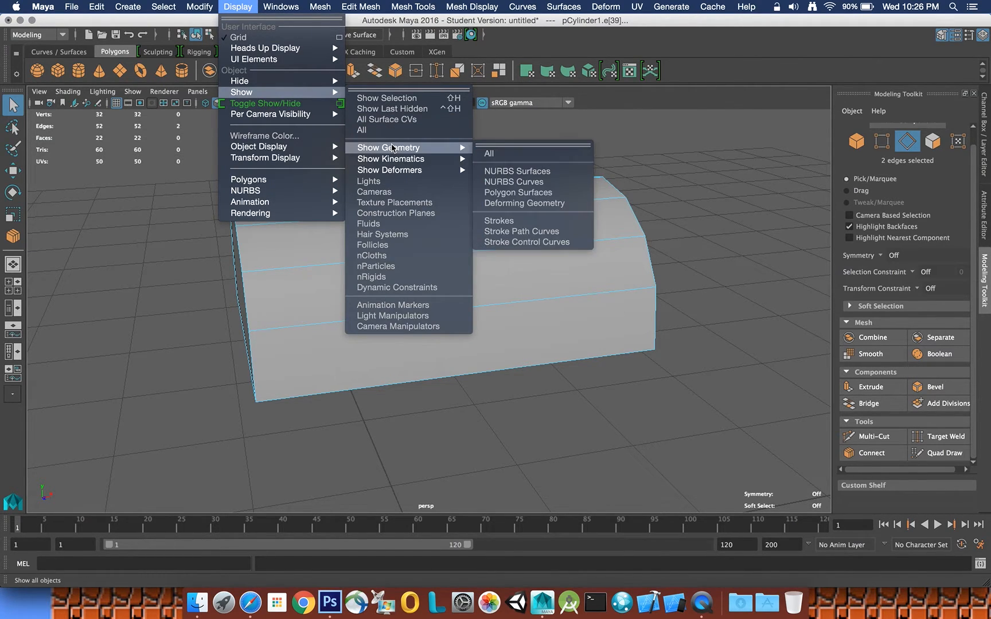
{"action": "left_click", "coordinate": [491, 154]}
{"action": "left_click_drag", "start_coordinate": [675, 238], "coordinate": [663, 239], "text": "alt"}
{"action": "scroll", "coordinate": [664, 239], "scroll_direction": "down", "scroll_amount": 5}
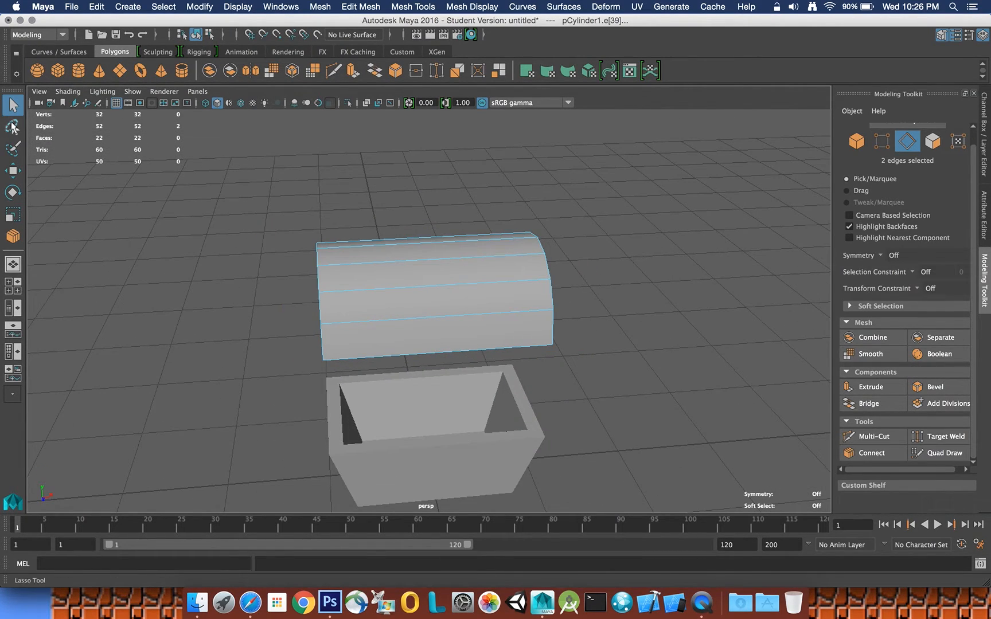
- Return the lid to object selection and lower it onto the box's rim, to about 0.82 in Y
{"action": "left_click", "coordinate": [13, 170]}
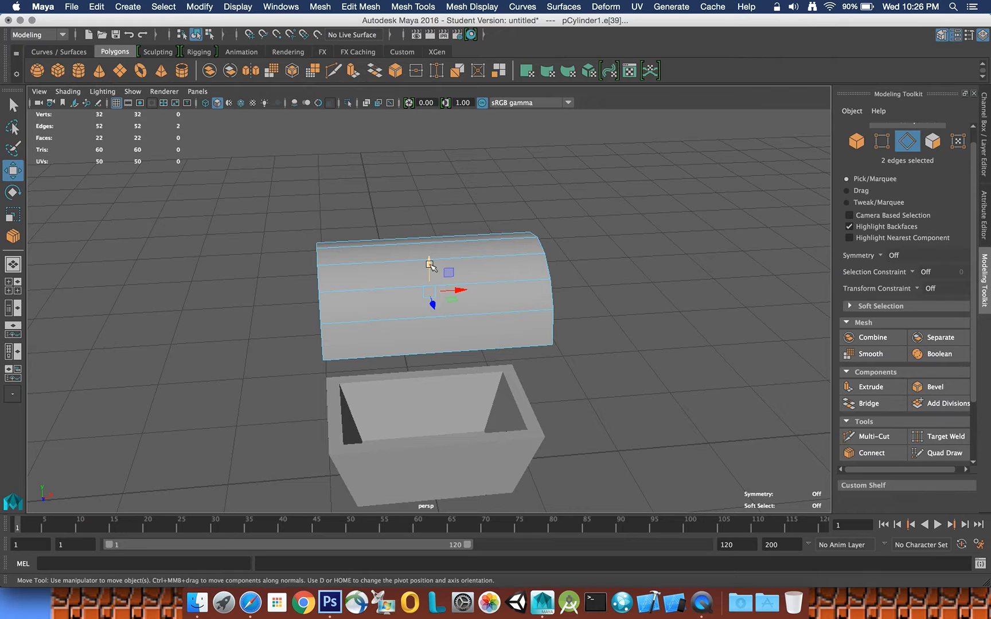
{"action": "right_click_drag", "start_coordinate": [477, 296], "coordinate": [519, 264]}
{"action": "left_click_drag", "start_coordinate": [429, 265], "coordinate": [533, 249]}
{"action": "key", "text": "super+z"}
{"action": "left_click", "coordinate": [540, 233]}
{"action": "left_click", "coordinate": [451, 238]}
{"action": "right_click_drag", "start_coordinate": [451, 238], "coordinate": [450, 230]}
{"action": "left_click_drag", "start_coordinate": [431, 287], "coordinate": [431, 388]}
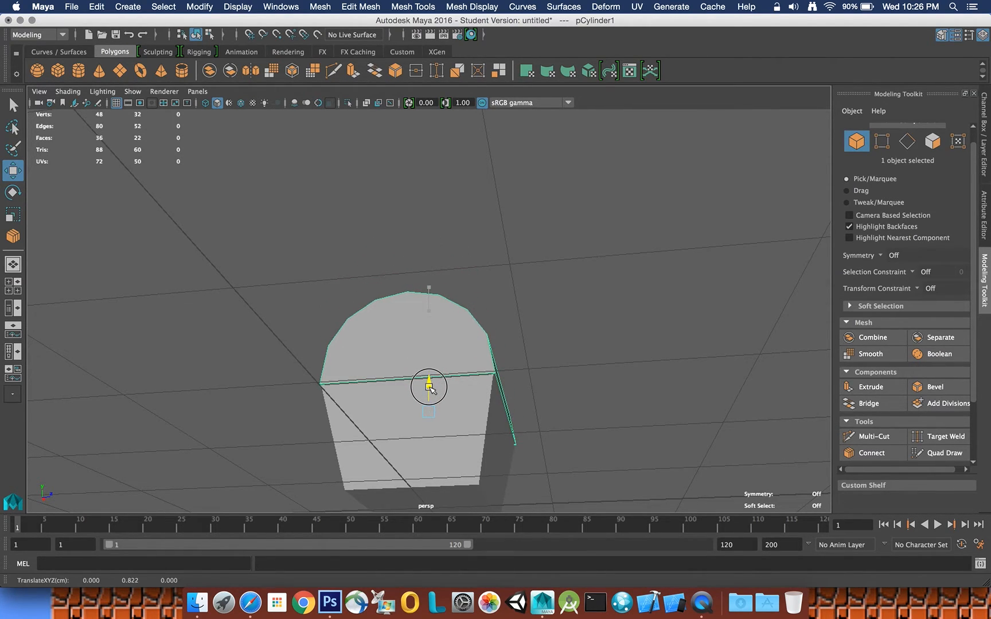
- Select the box for scaling and examine from several angles how its rim meets the lid
{"action": "left_click_drag", "start_coordinate": [515, 307], "coordinate": [485, 292], "text": "alt"}
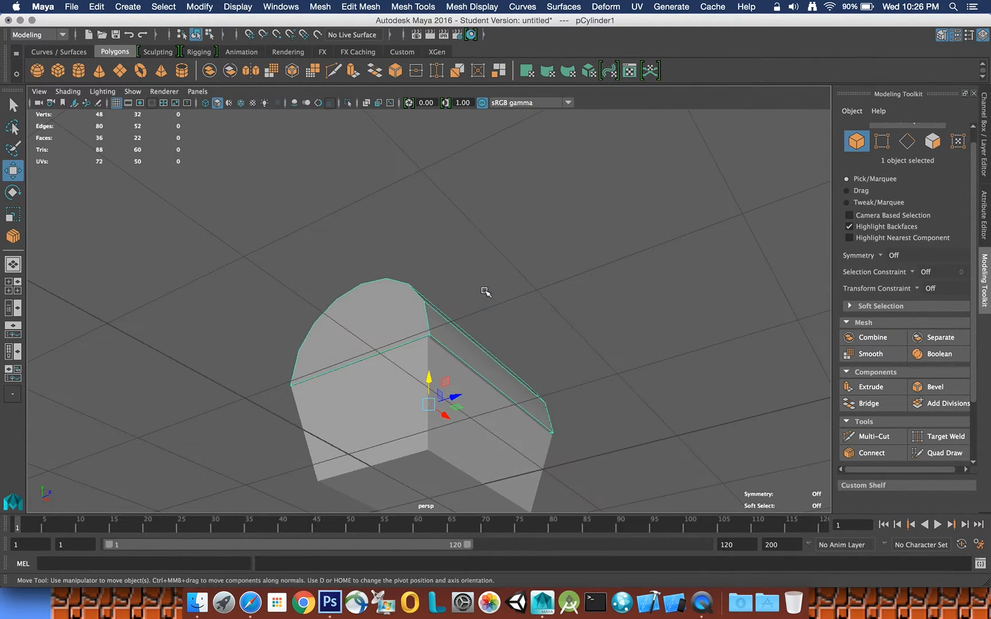
{"action": "left_click", "coordinate": [390, 393]}
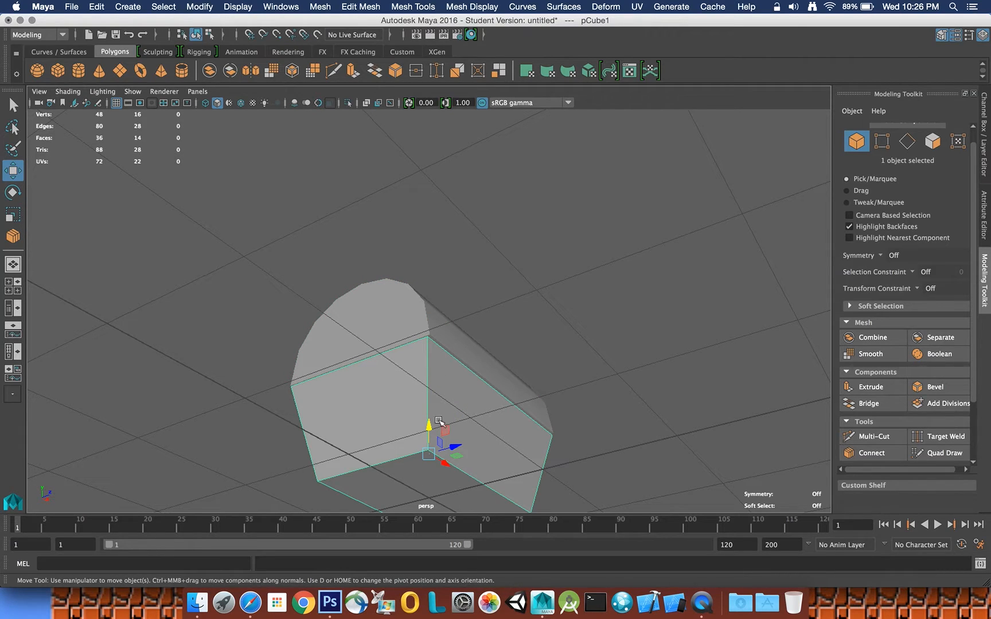
{"action": "left_click_drag", "start_coordinate": [532, 258], "coordinate": [520, 293], "text": "alt"}
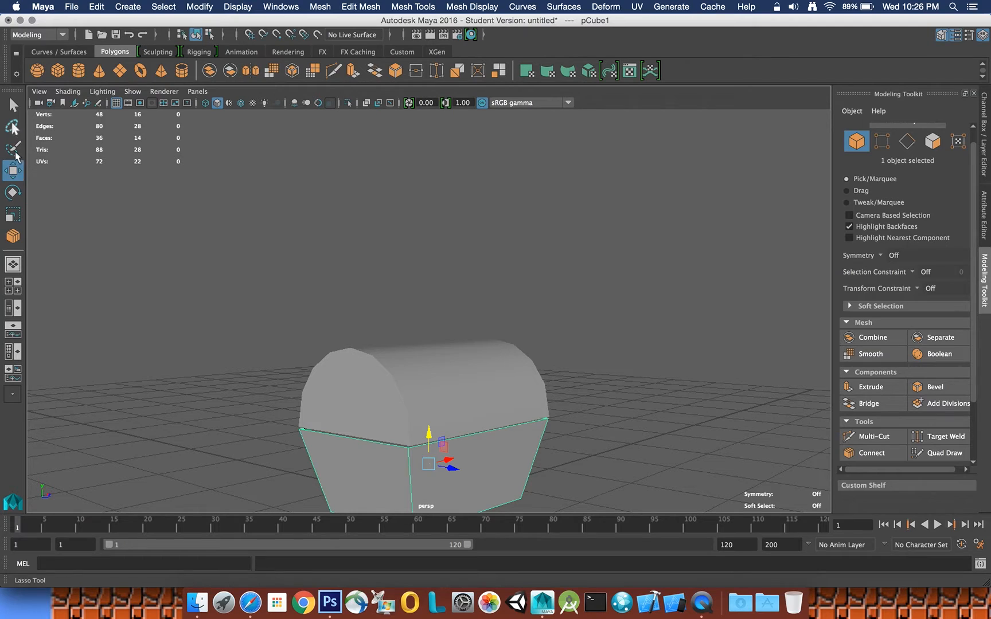
{"action": "left_click", "coordinate": [16, 220]}
{"action": "left_click_drag", "start_coordinate": [505, 456], "coordinate": [460, 454], "text": "alt"}
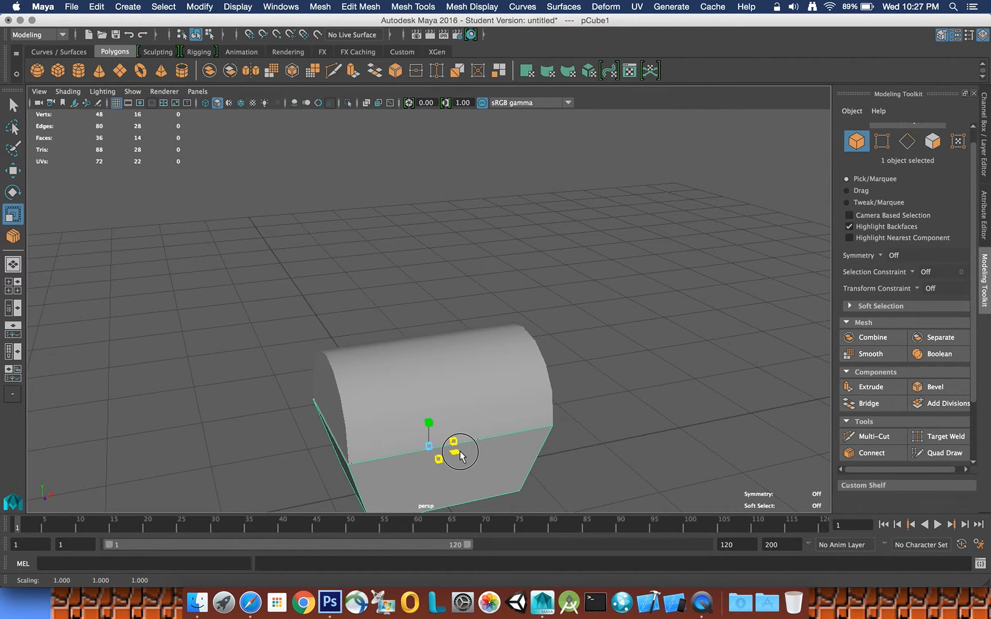
{"action": "left_click_drag", "start_coordinate": [478, 444], "coordinate": [454, 442], "text": "alt"}
- Select the lid and raise it vertically well clear of the box to expose the box's interior
{"action": "left_click", "coordinate": [447, 395]}
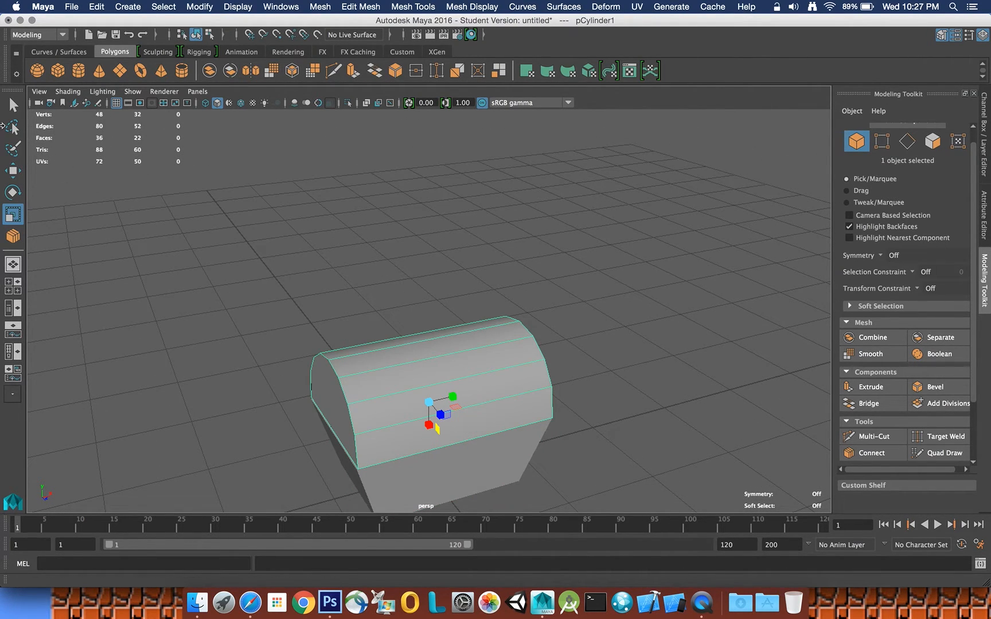
{"action": "left_click", "coordinate": [13, 104]}
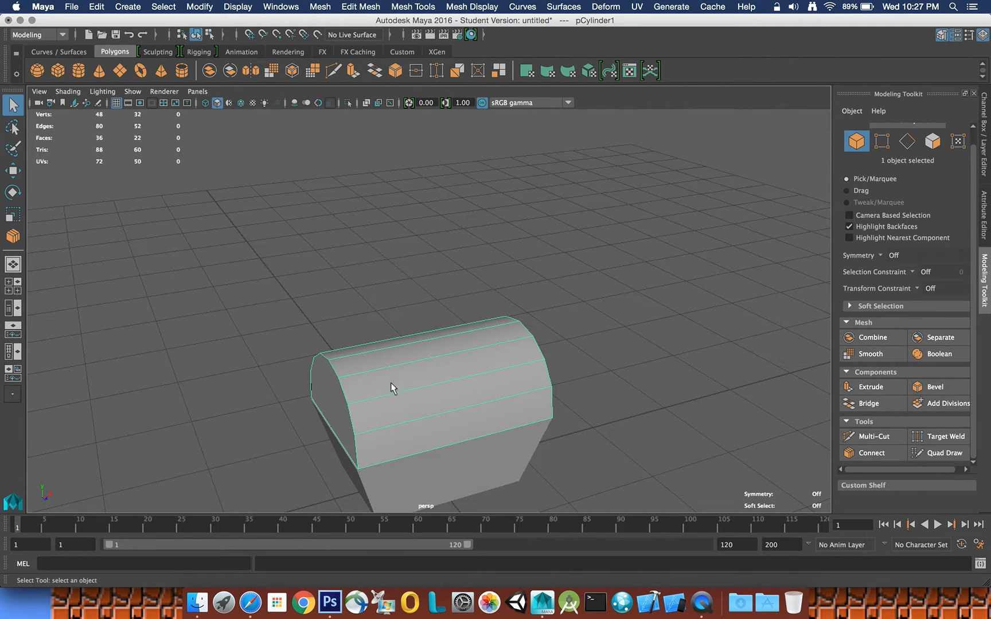
{"action": "left_click", "coordinate": [13, 170]}
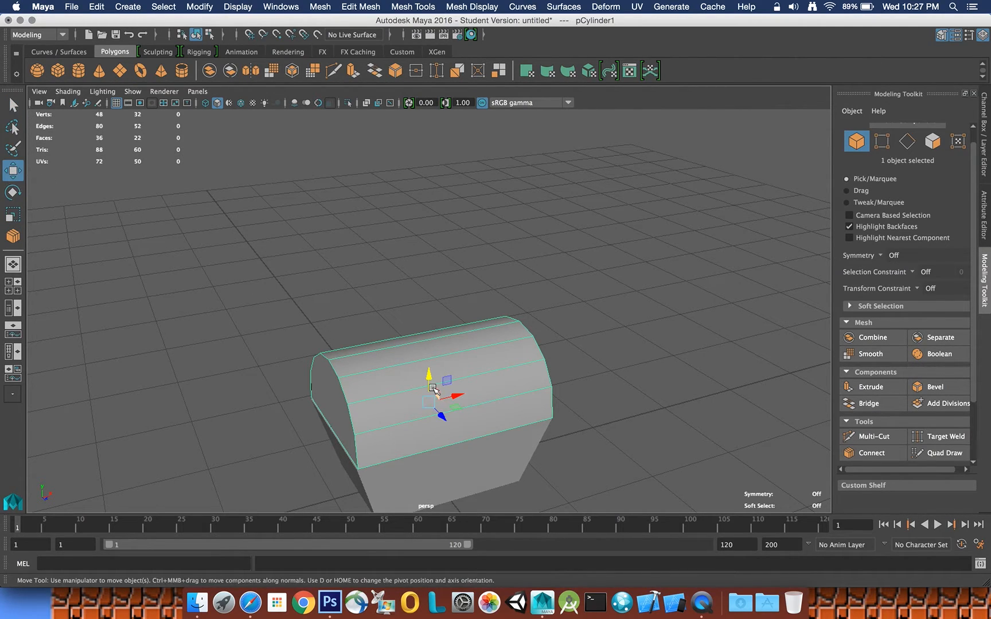
{"action": "left_click_drag", "start_coordinate": [427, 379], "coordinate": [428, 259]}
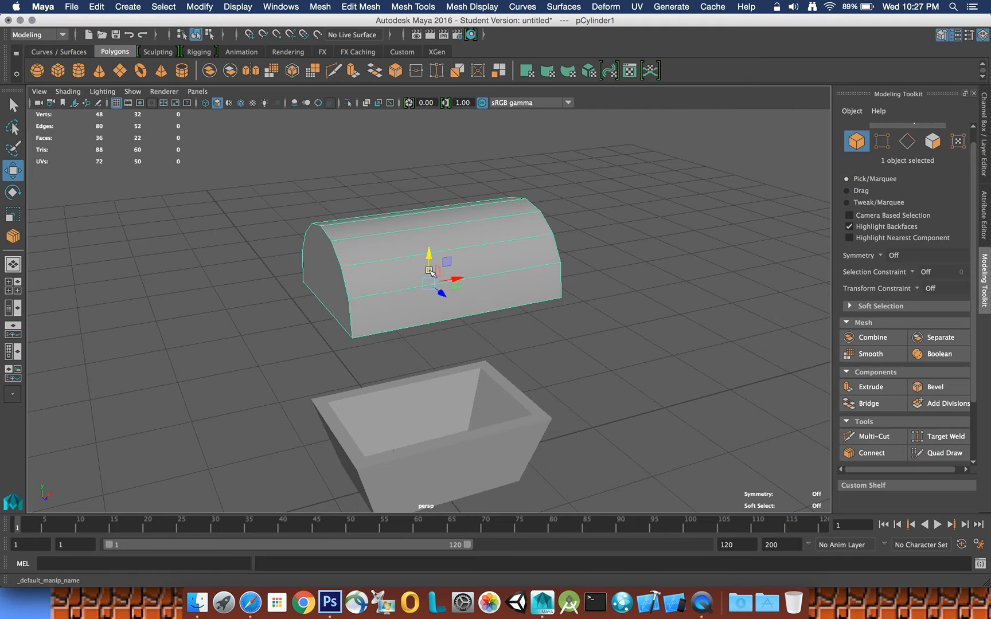
- Select the box's inner floor and underside faces and scale them outward together in X and Z by about 1.1
{"action": "left_click_drag", "start_coordinate": [437, 409], "coordinate": [434, 425], "text": "alt"}
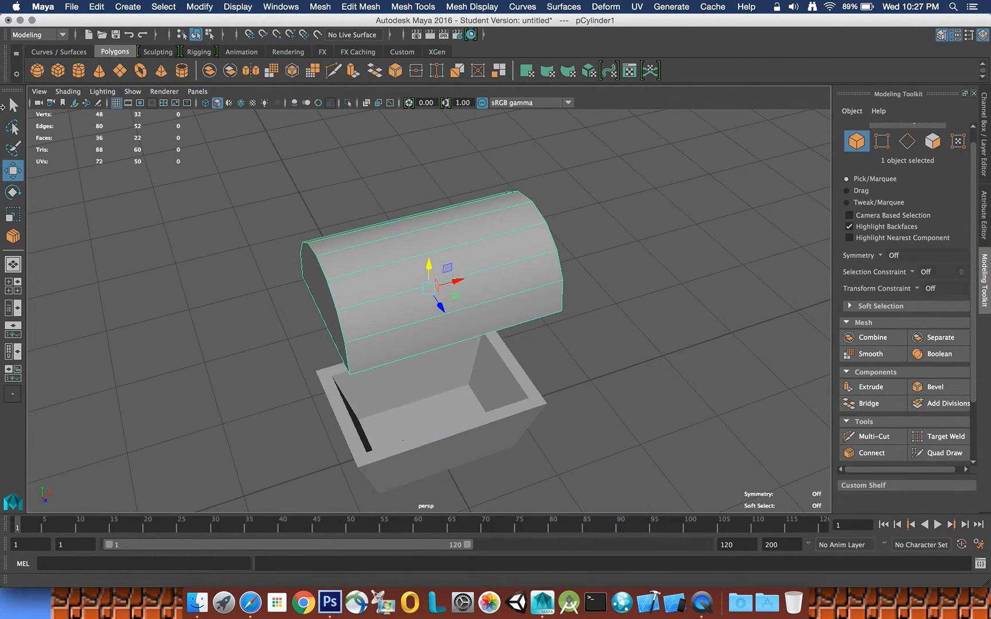
{"action": "key", "text": "q"}
{"action": "right_click_drag", "start_coordinate": [453, 405], "coordinate": [453, 315]}
{"action": "left_click", "coordinate": [431, 399]}
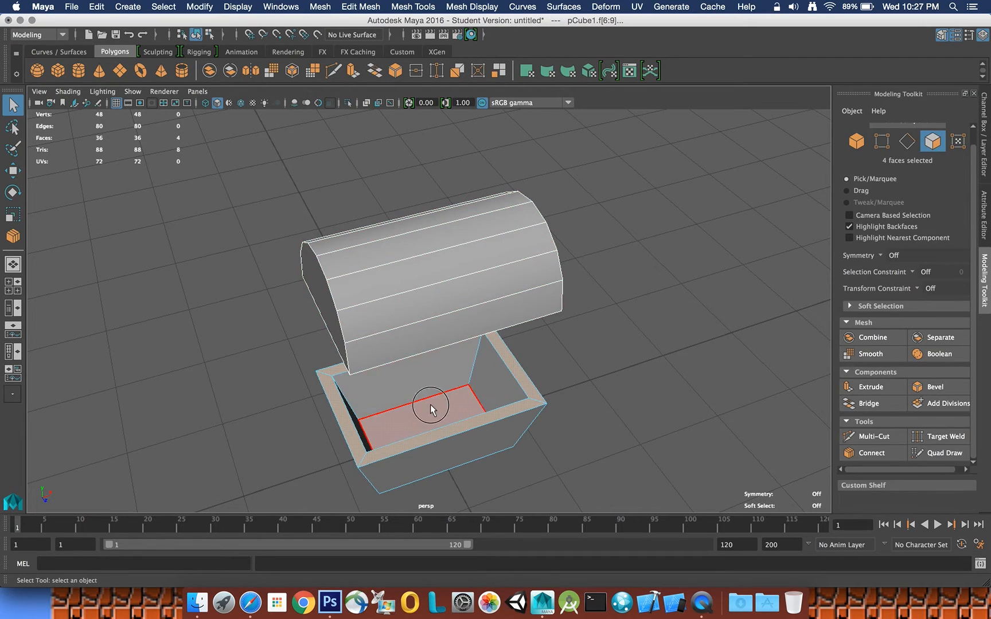
{"action": "left_click_drag", "start_coordinate": [447, 407], "coordinate": [465, 454], "text": "alt"}
{"action": "left_click", "coordinate": [407, 469], "text": "shift"}
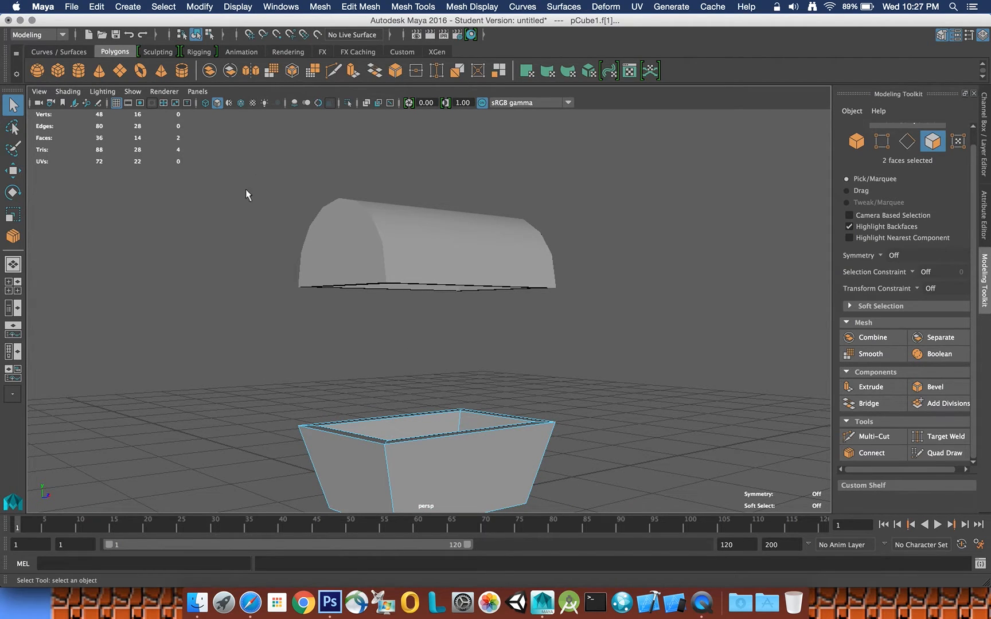
{"action": "left_click_drag", "start_coordinate": [325, 205], "coordinate": [298, 240], "text": "alt"}
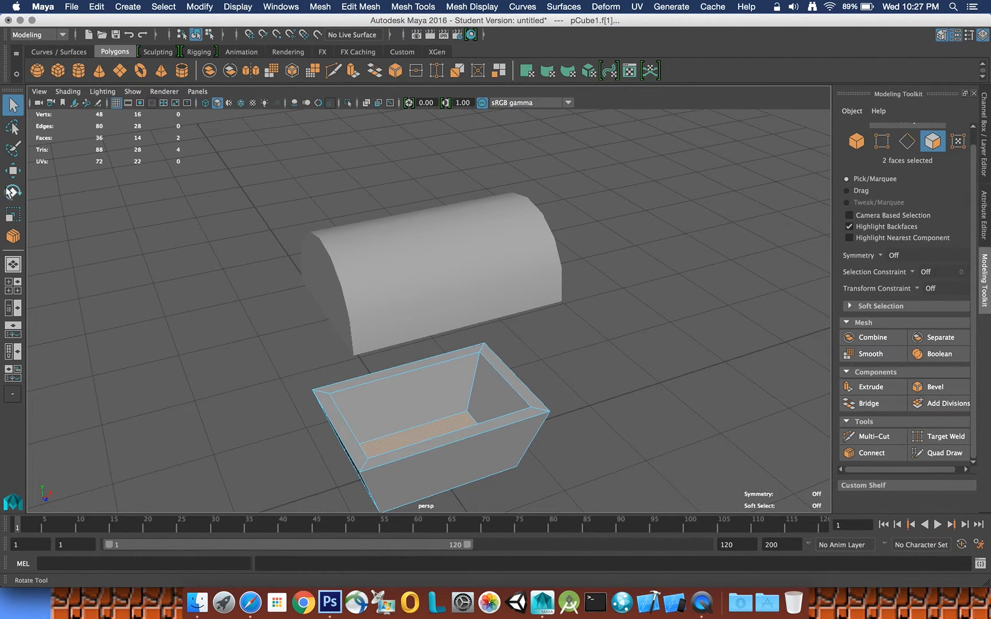
{"action": "left_click", "coordinate": [13, 214]}
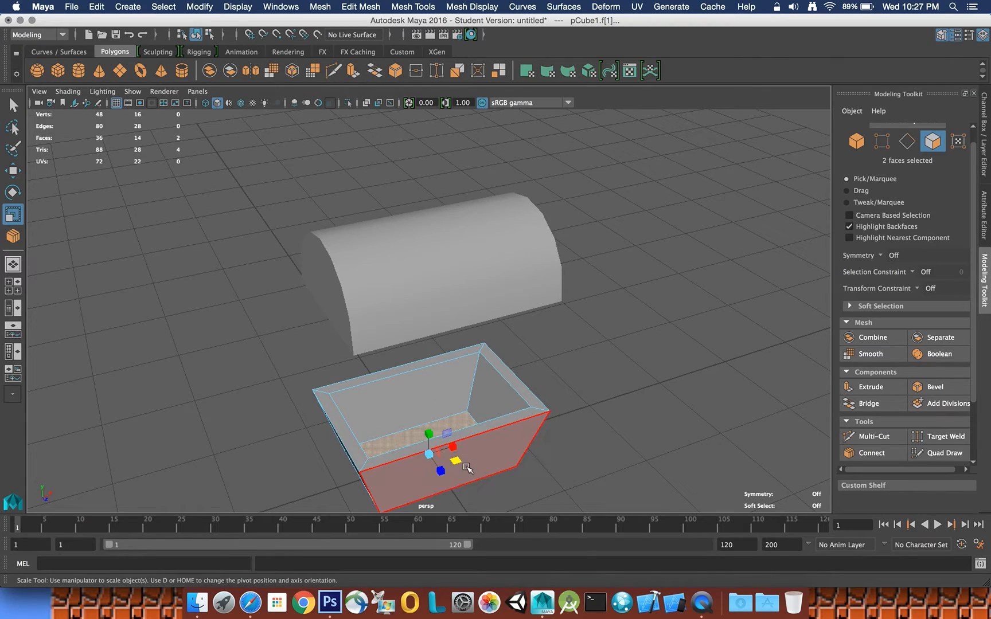
{"action": "left_click_drag", "start_coordinate": [459, 461], "coordinate": [459, 464]}
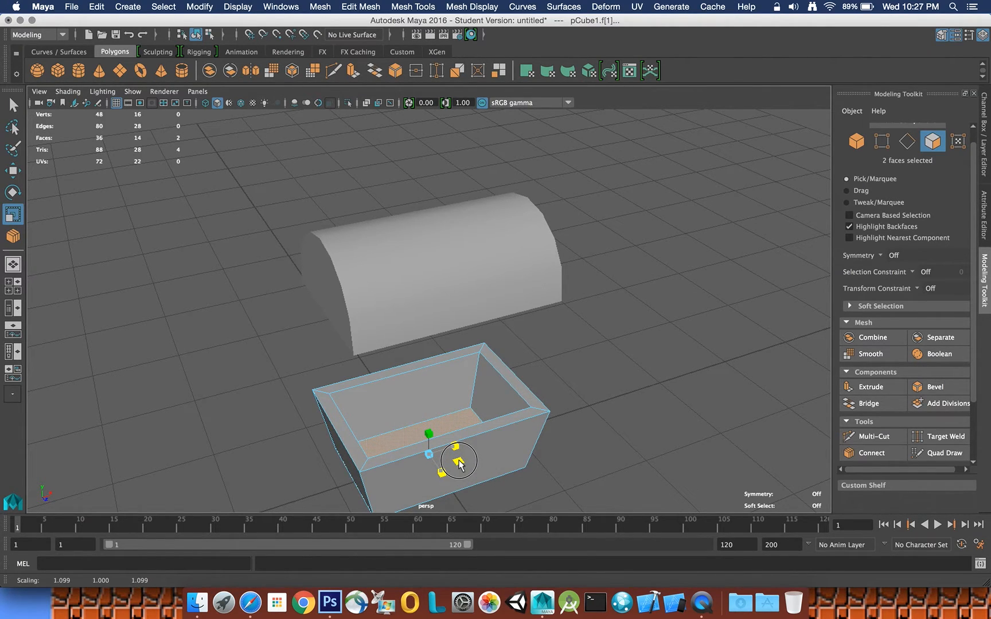
{"action": "left_click_drag", "start_coordinate": [459, 463], "coordinate": [459, 463]}
{"action": "left_click_drag", "start_coordinate": [533, 398], "coordinate": [571, 402], "text": "alt"}
- Select the whole lid and lower it back onto the box's rim, to about 0.825 in Y
{"action": "left_click", "coordinate": [13, 104]}
{"action": "left_click", "coordinate": [643, 363]}
{"action": "left_click", "coordinate": [392, 236]}
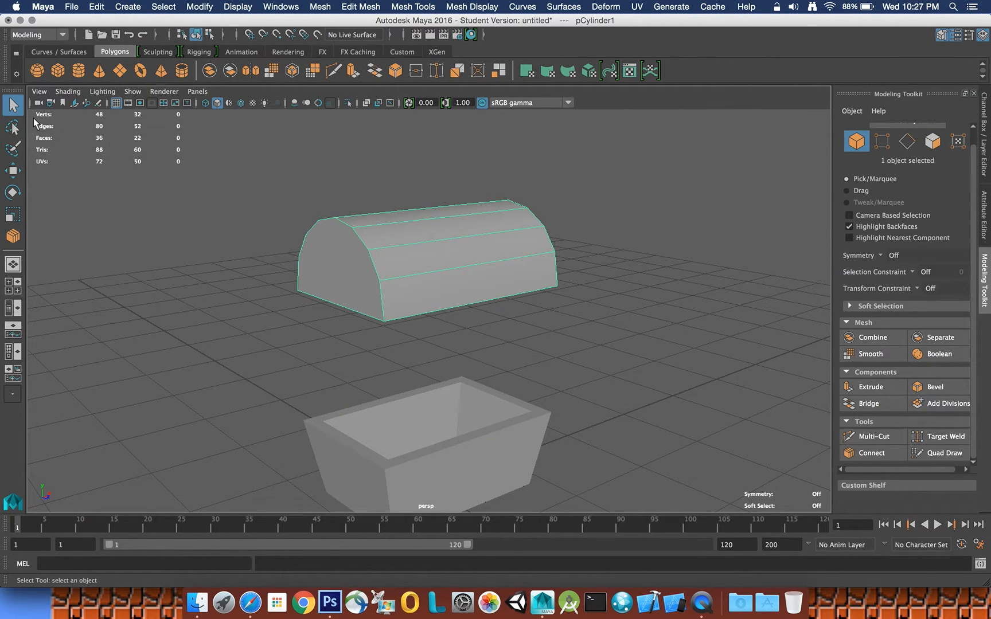
{"action": "left_click", "coordinate": [12, 170]}
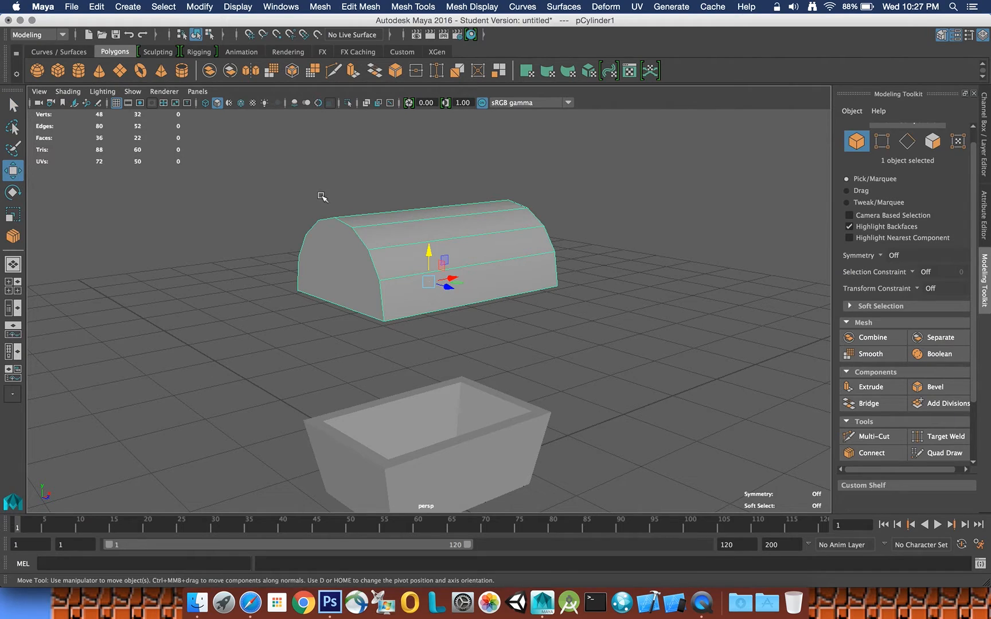
{"action": "left_click_drag", "start_coordinate": [433, 266], "coordinate": [428, 392]}
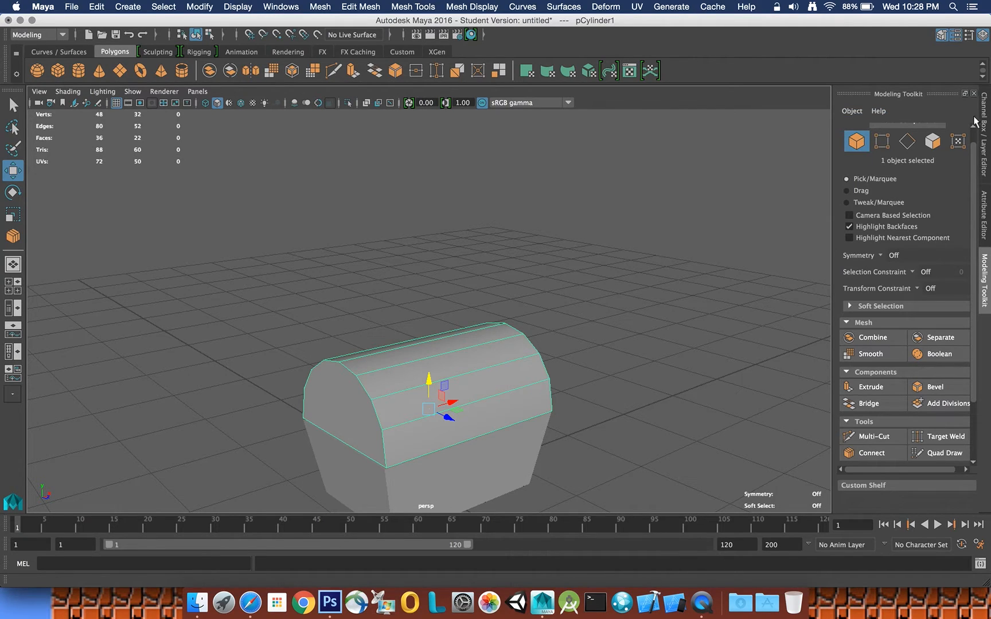
- Try a Y translation of 0.75 for the lid and set it back to 0.825
{"action": "left_click", "coordinate": [984, 221]}
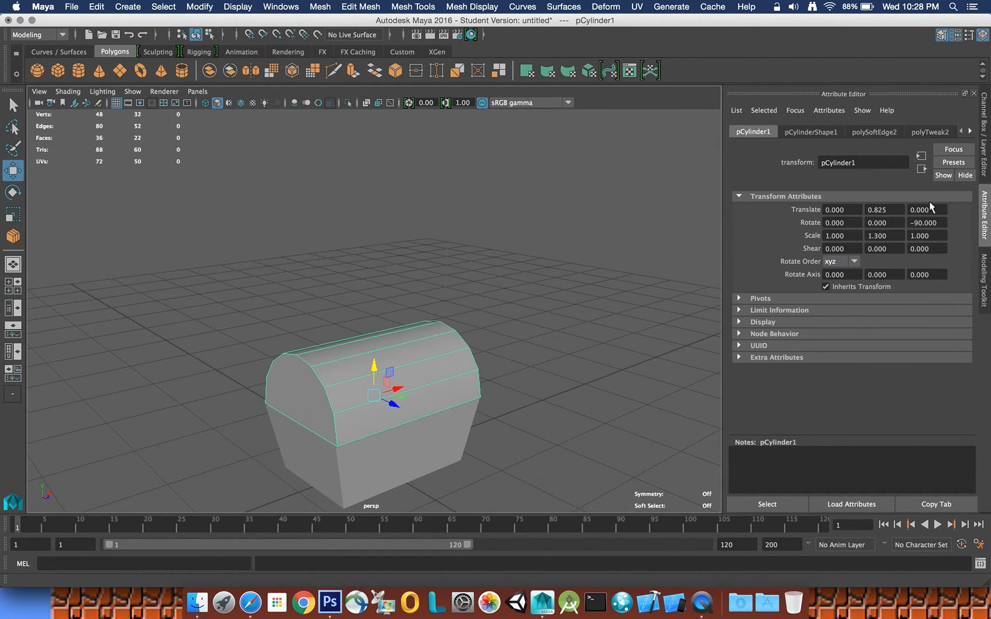
{"action": "double_click", "coordinate": [897, 210]}
{"action": "key", "text": "Return"}
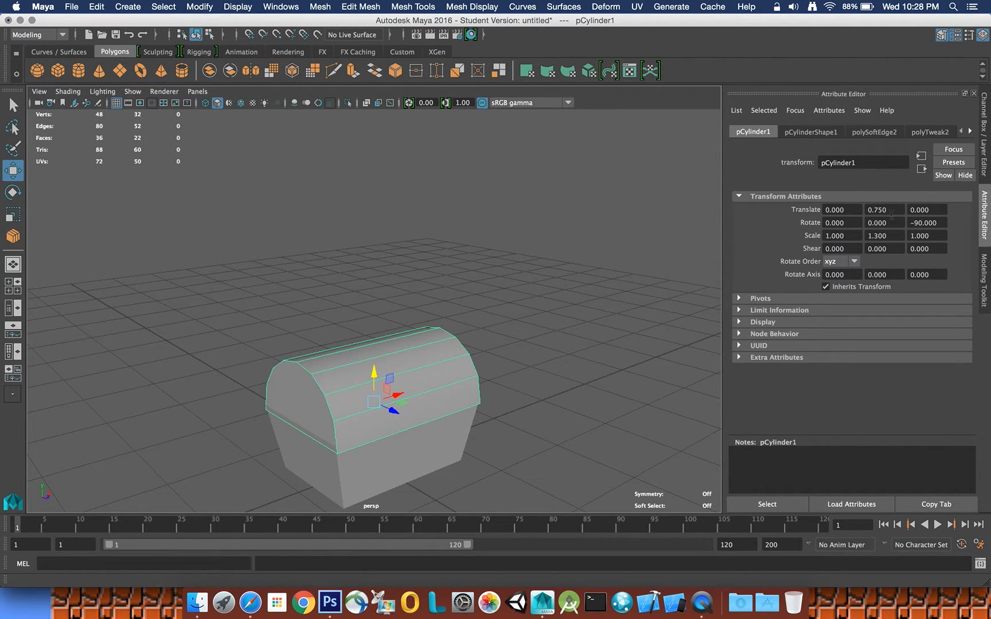
{"action": "double_click", "coordinate": [887, 210]}
{"action": "type", "text": "825"}
{"action": "key", "text": "Return"}
- Move the lid's pivot backward along Z to just behind the lid's rear side
{"action": "left_click_drag", "start_coordinate": [415, 299], "coordinate": [453, 283], "text": "alt"}
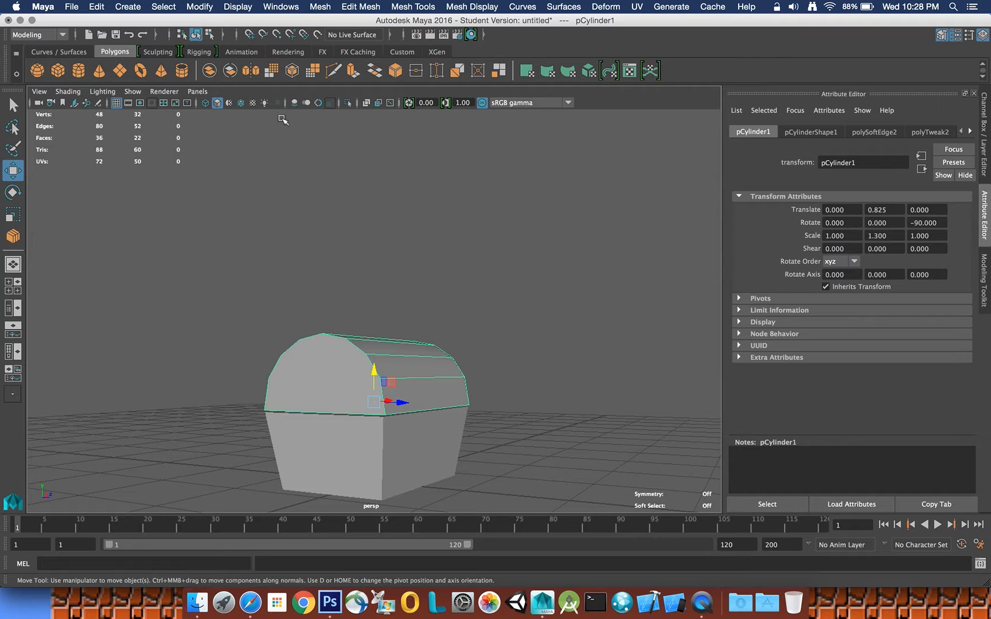
{"action": "left_click_drag", "start_coordinate": [386, 189], "coordinate": [344, 194], "text": "alt"}
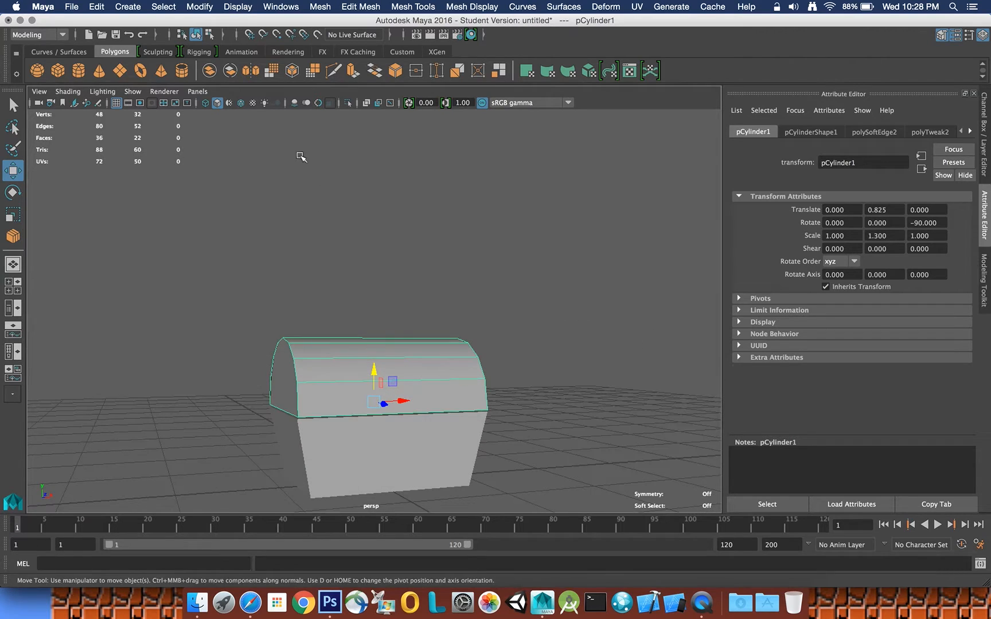
{"action": "left_click_drag", "start_coordinate": [400, 325], "coordinate": [459, 323], "text": "alt"}
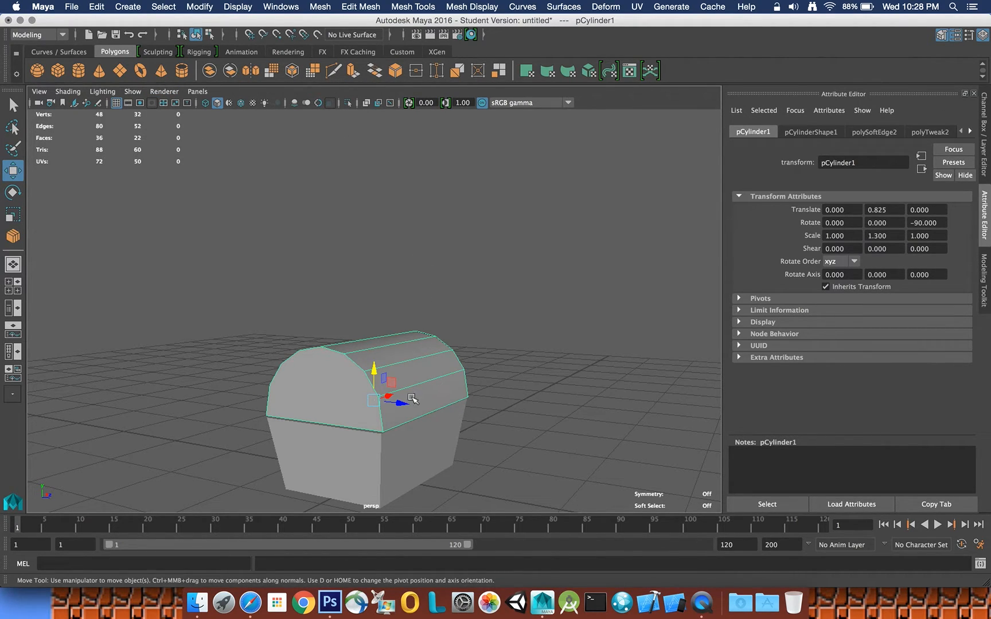
{"action": "key", "text": "d"}
{"action": "right_click_drag", "start_coordinate": [393, 340], "coordinate": [434, 267]}
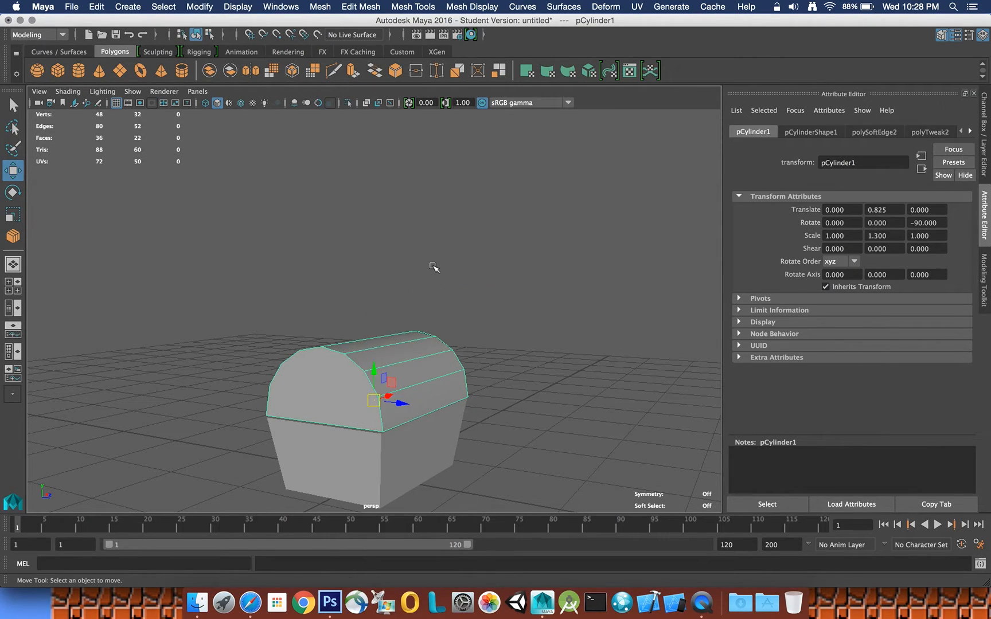
{"action": "left_click", "coordinate": [434, 267]}
{"action": "right_click_drag", "start_coordinate": [394, 346], "coordinate": [438, 263]}
{"action": "left_click", "coordinate": [380, 380]}
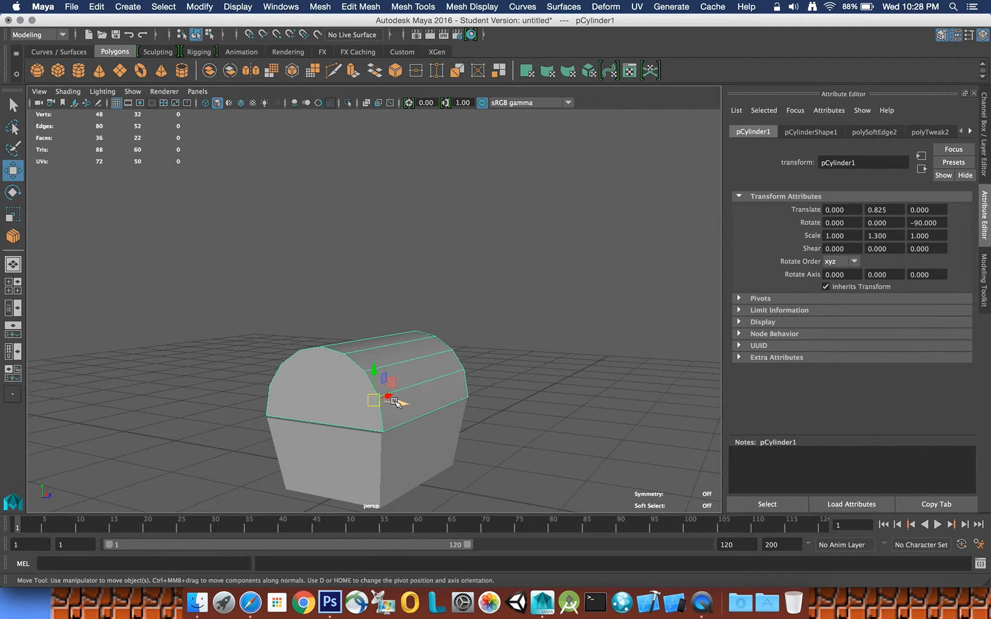
{"action": "key", "text": "d"}
{"action": "mouse_move", "coordinate": [401, 403]}
{"action": "left_mouse_down"}
{"action": "mouse_move", "coordinate": [327, 394]}
{"action": "mouse_move", "coordinate": [380, 389]}
{"action": "mouse_move", "coordinate": [381, 408]}
{"action": "left_mouse_up"}
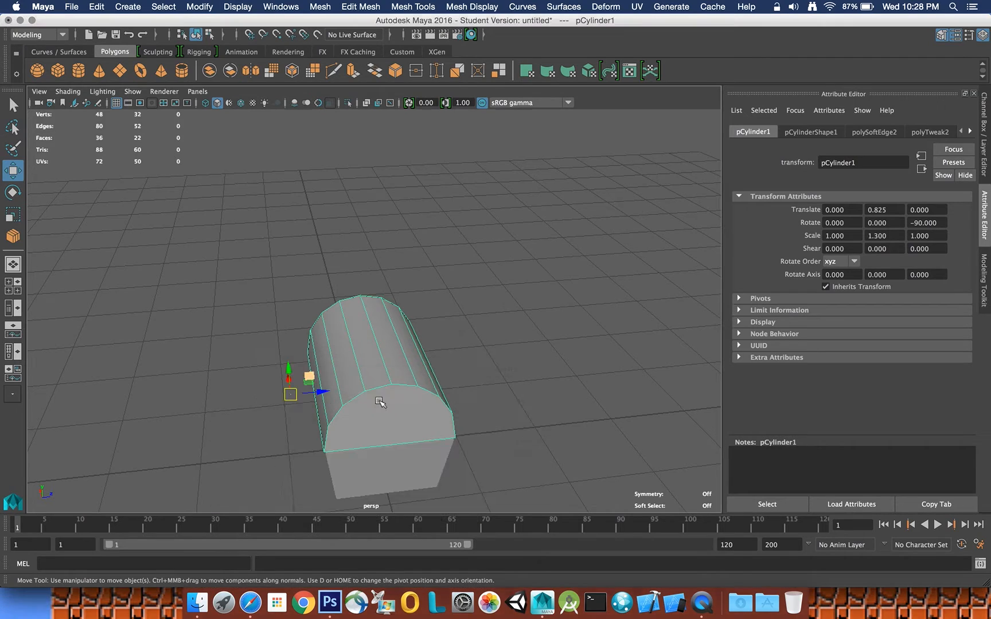
- Use the top view of the four-view layout to bring the lid's pivot forward to about -0.68 in Z
{"action": "key", "text": "space"}
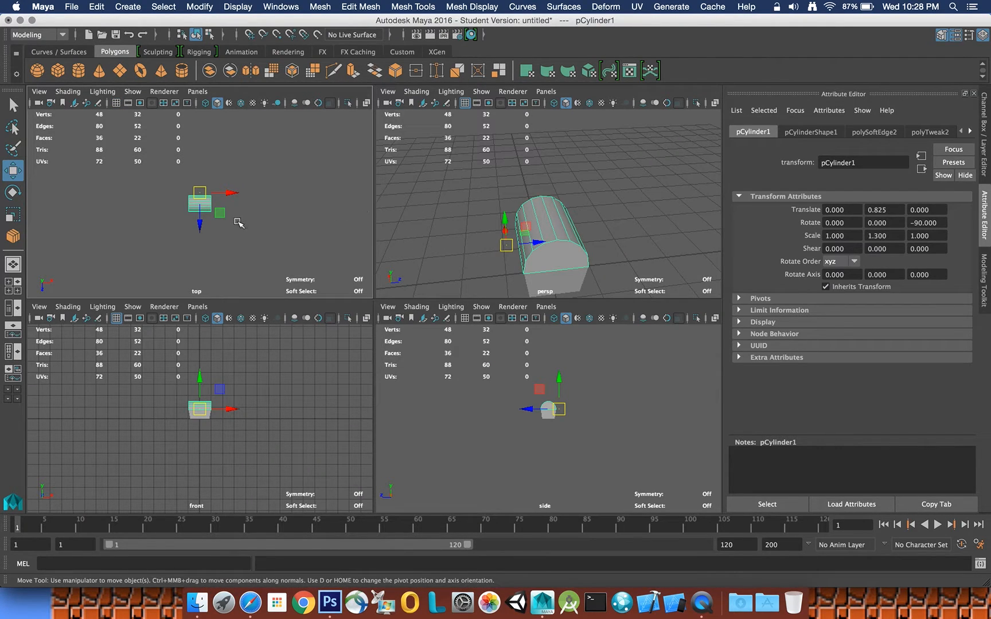
{"action": "key", "text": "space"}
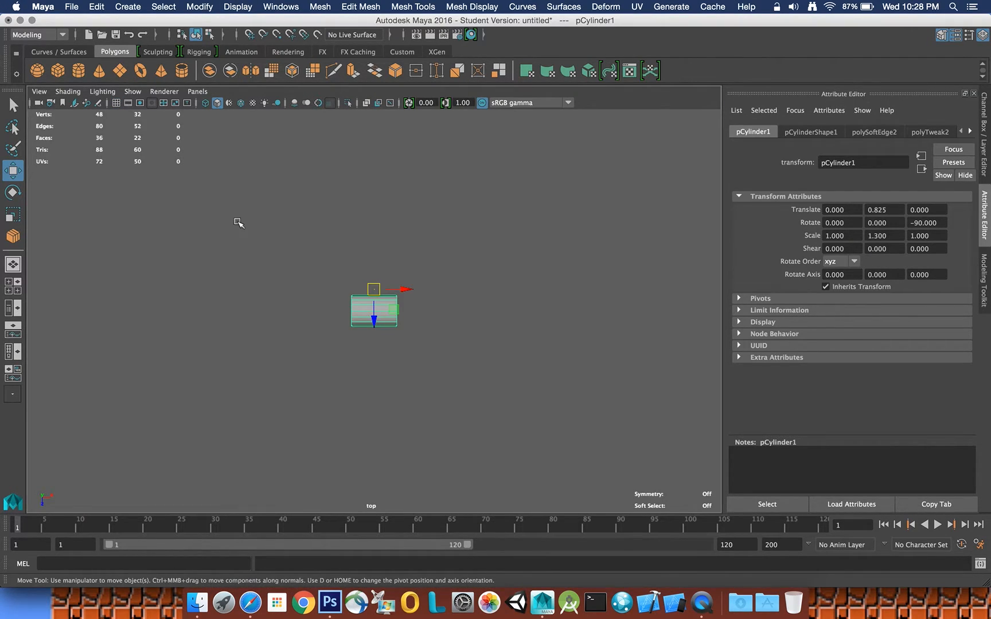
{"action": "key", "text": "space"}
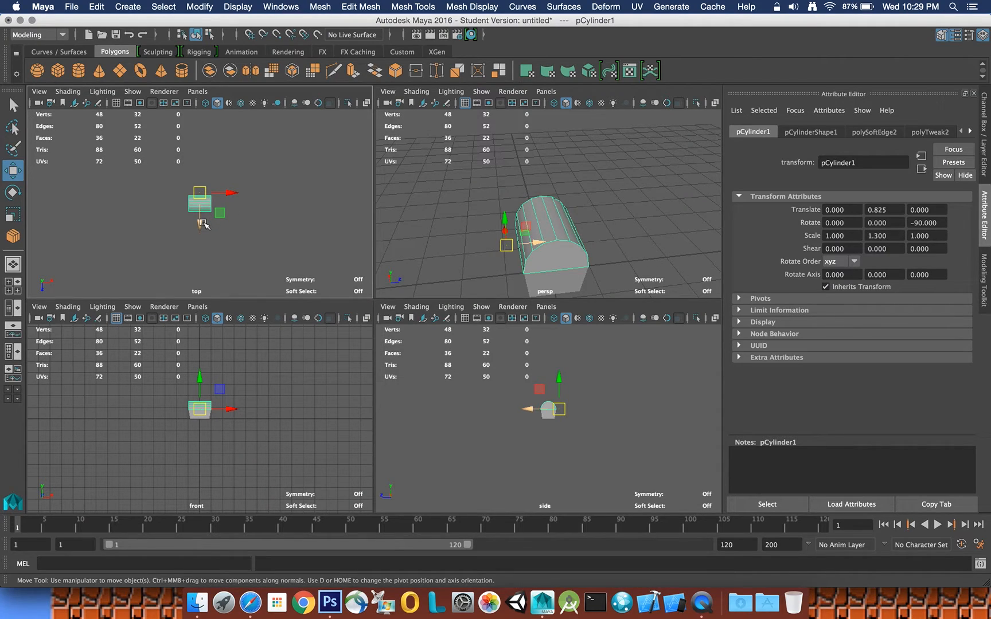
{"action": "key", "text": "d"}
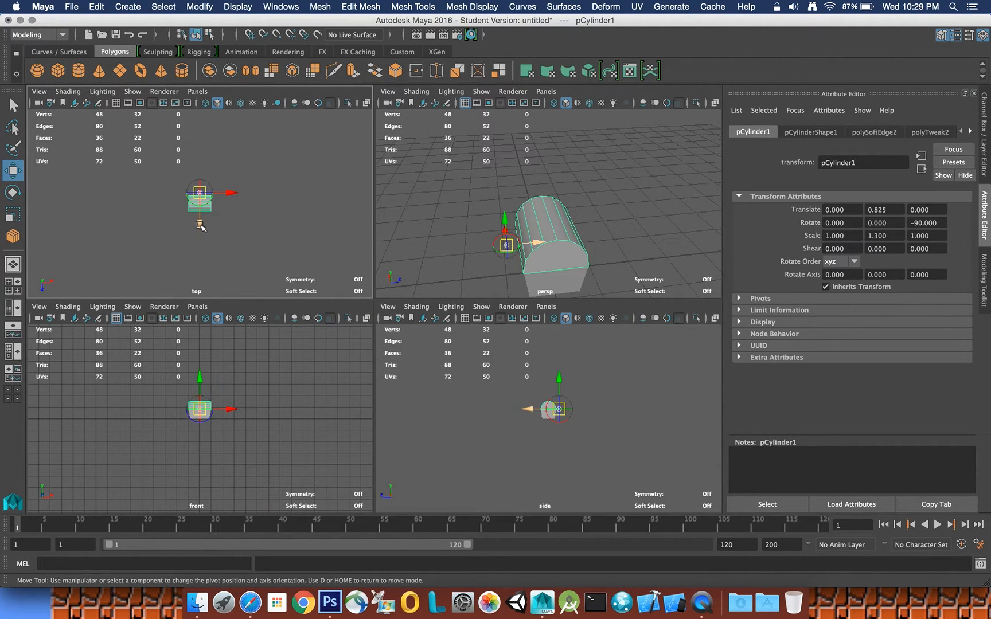
{"action": "left_click", "coordinate": [200, 223]}
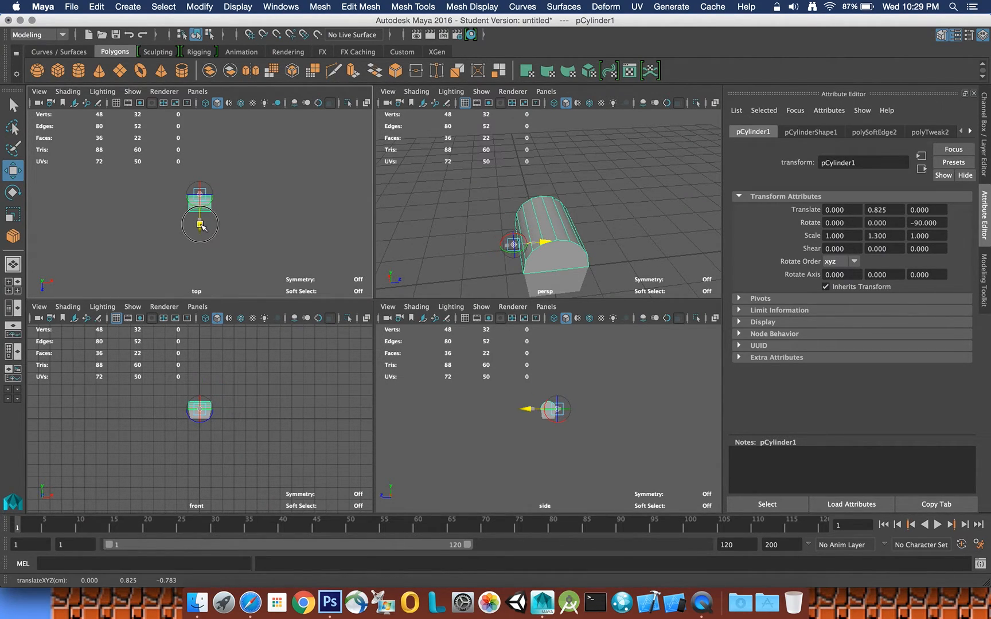
{"action": "left_click_drag", "start_coordinate": [201, 224], "coordinate": [201, 229]}
{"action": "key", "text": "d"}
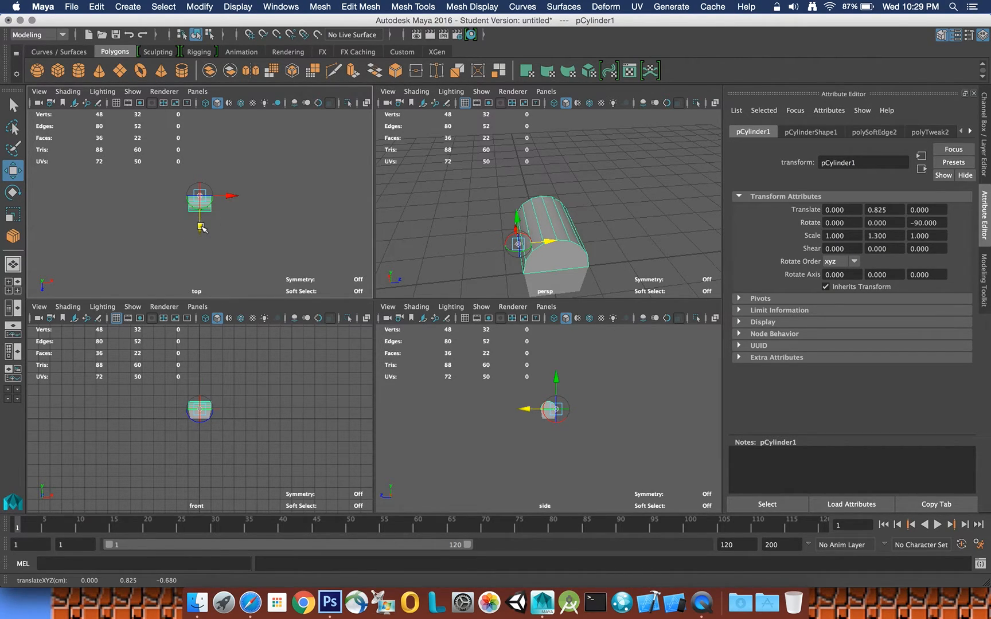
- Frame the lid in the top view and nudge its pivot to about -0.667 in Z at the rear edge
{"action": "key", "text": "f"}
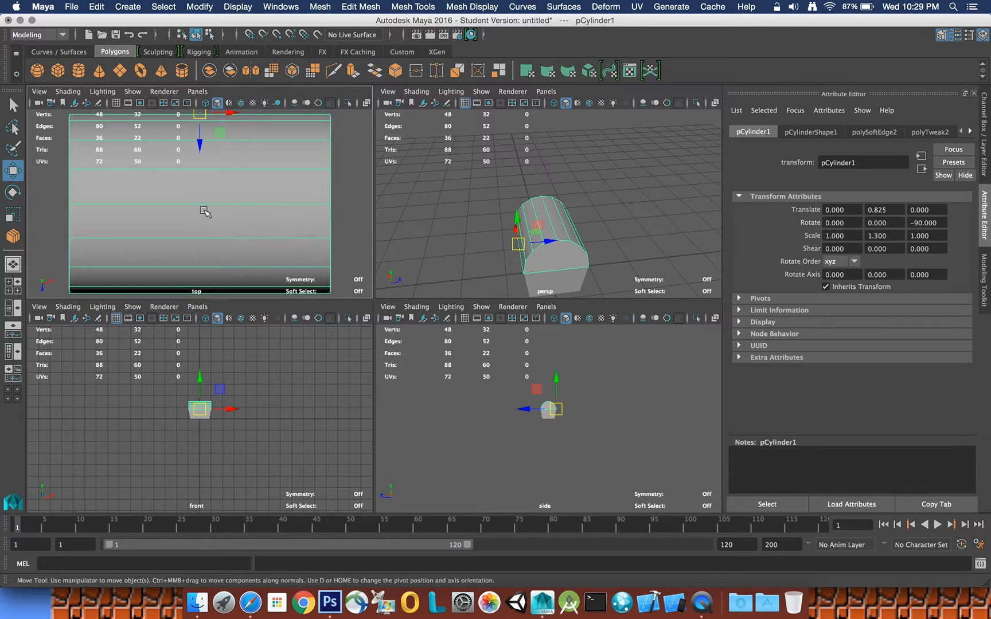
{"action": "left_click", "coordinate": [199, 136]}
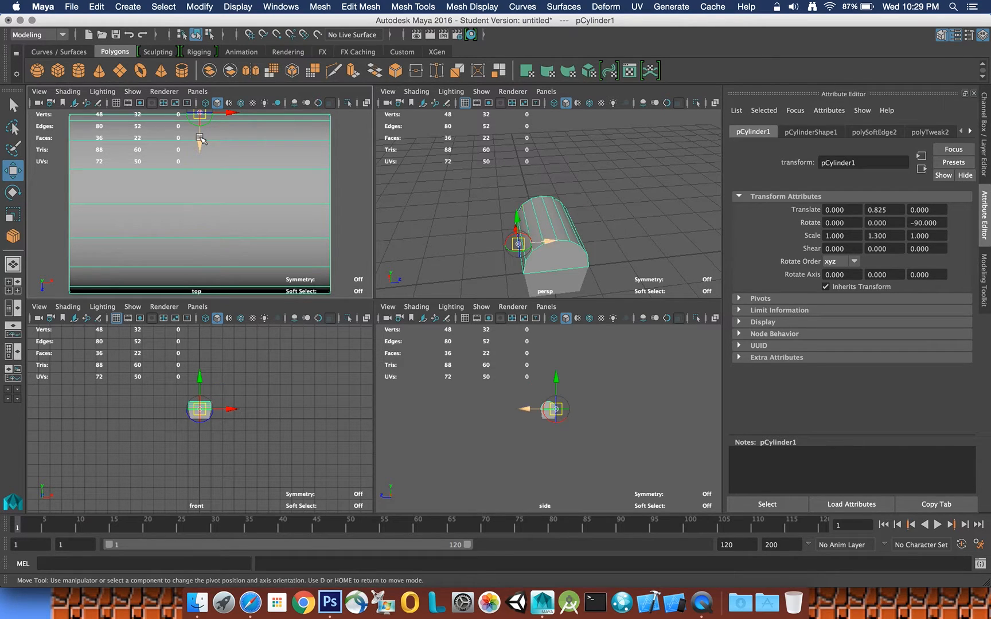
{"action": "key", "text": "d"}
{"action": "left_click_drag", "start_coordinate": [199, 137], "coordinate": [201, 140]}
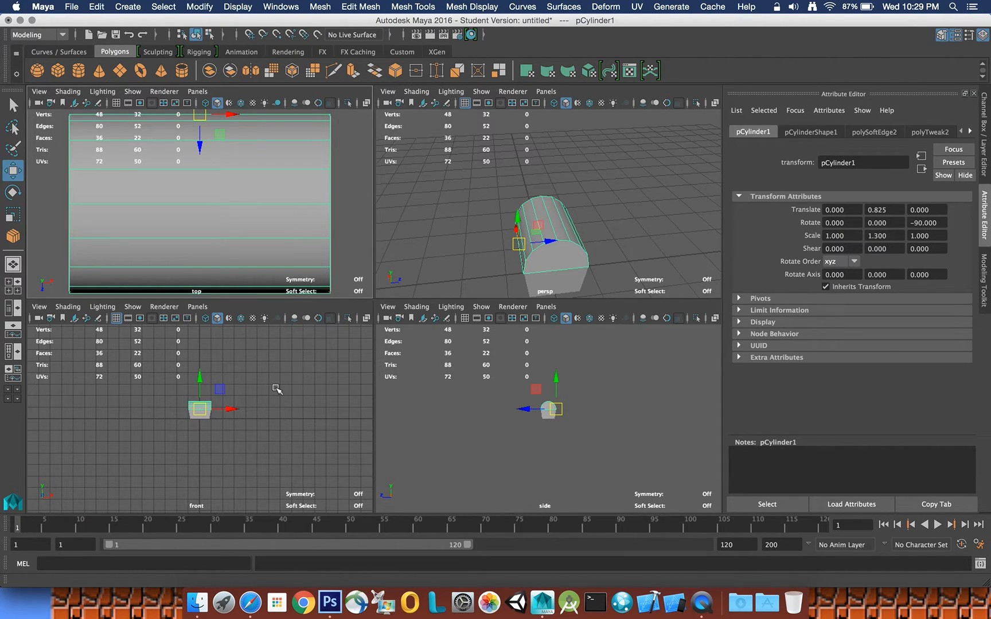
- Try to lower the lid's pivot to its bottom edge in the front view, and undo the pivot's axis realignment
{"action": "key", "text": "Down"}
{"action": "key", "text": "f"}
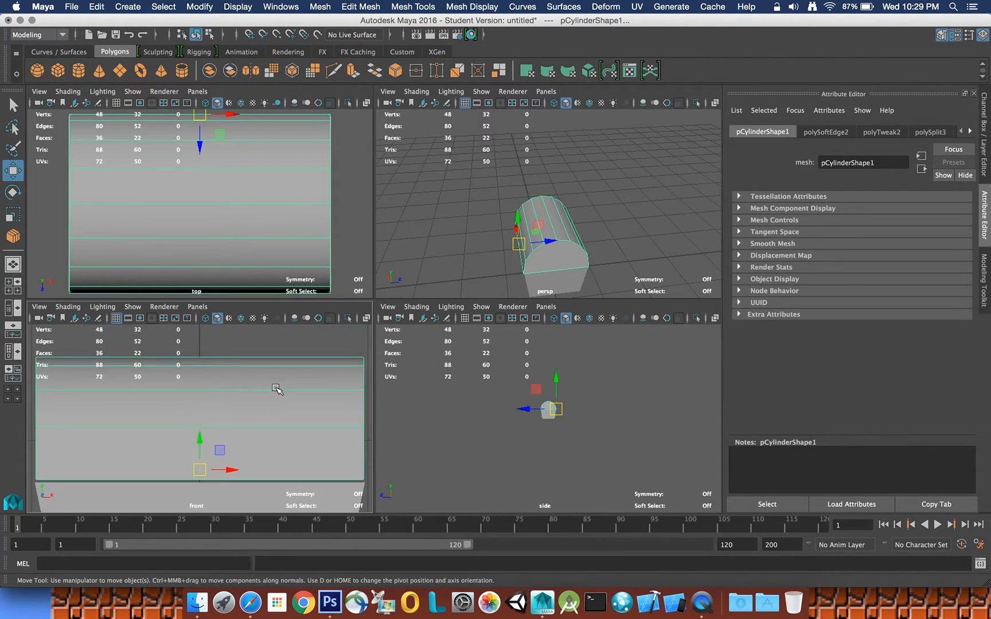
{"action": "left_click", "coordinate": [201, 445]}
{"action": "key", "text": "d"}
{"action": "key", "text": "d"}
{"action": "key", "text": "d"}
{"action": "key", "text": "d"}
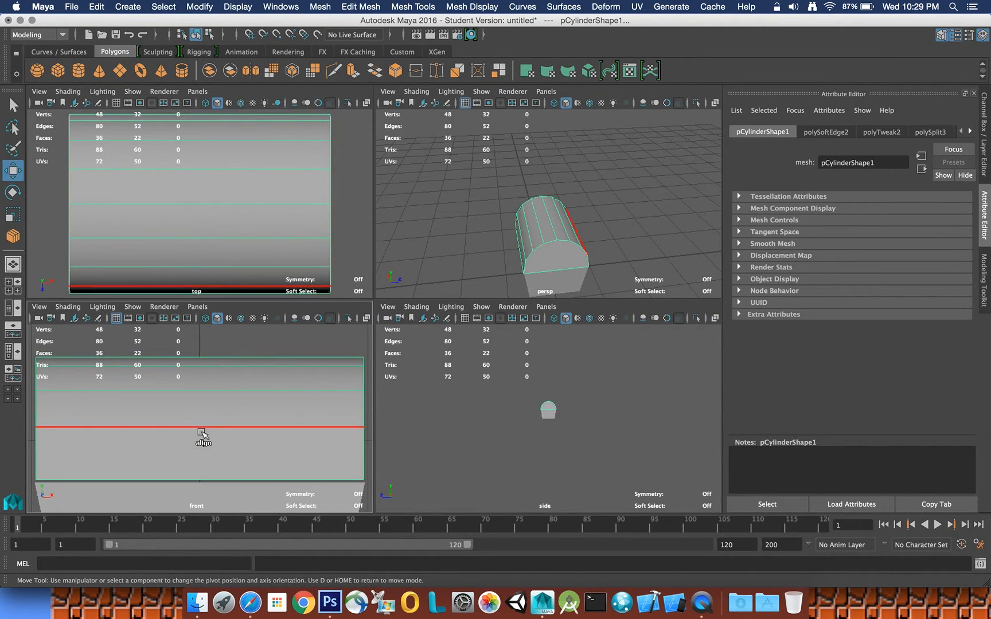
{"action": "key", "text": "d"}
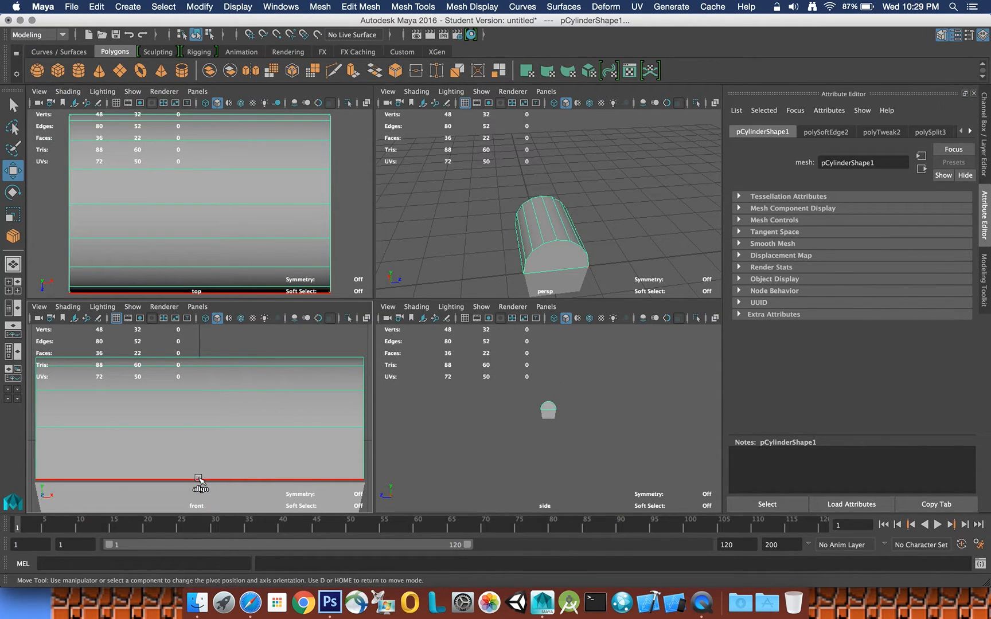
{"action": "key", "text": "d"}
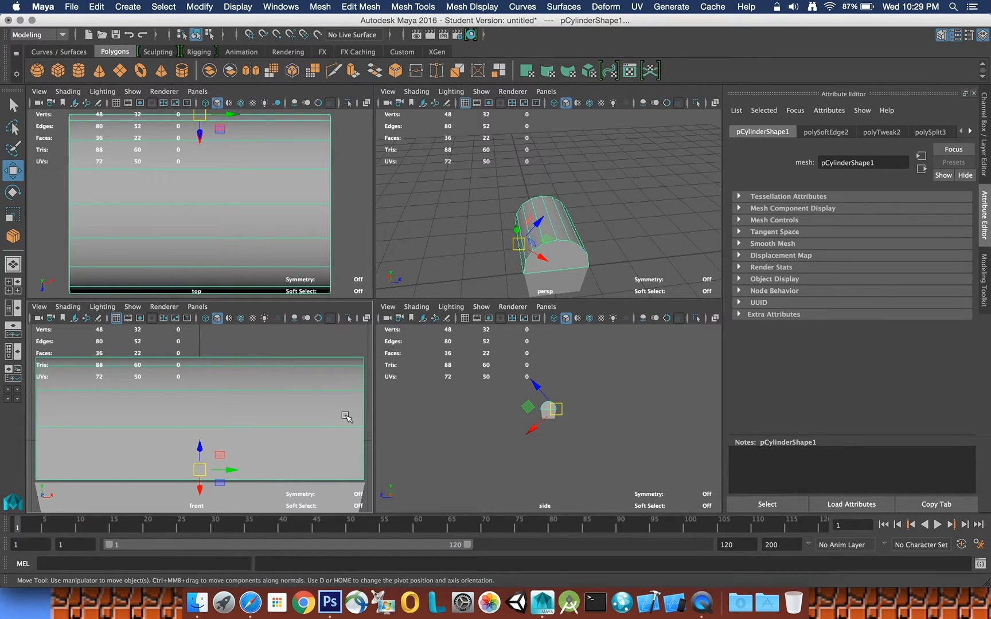
{"action": "key", "text": "z"}
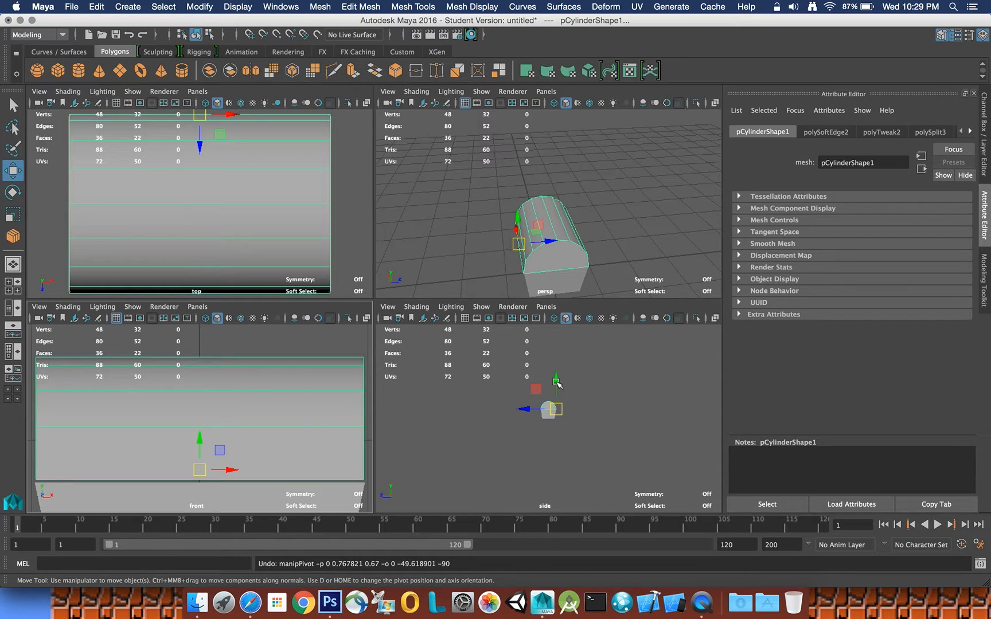
- Lower the lid's pivot along Y to the level of the lid's bottom edge
{"action": "key", "text": "d"}
{"action": "key", "text": "d"}
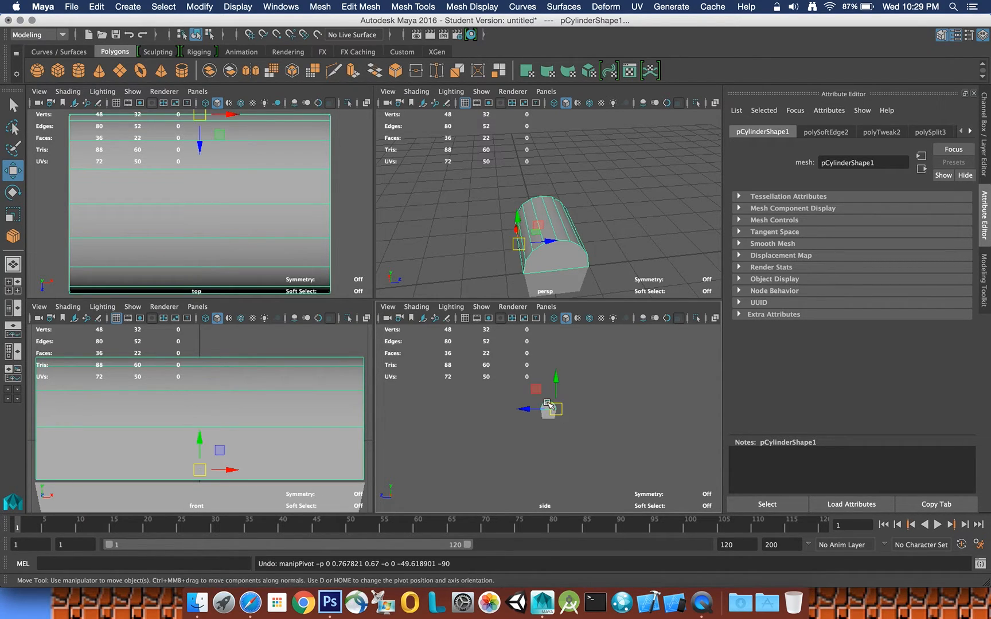
{"action": "left_click", "coordinate": [558, 388]}
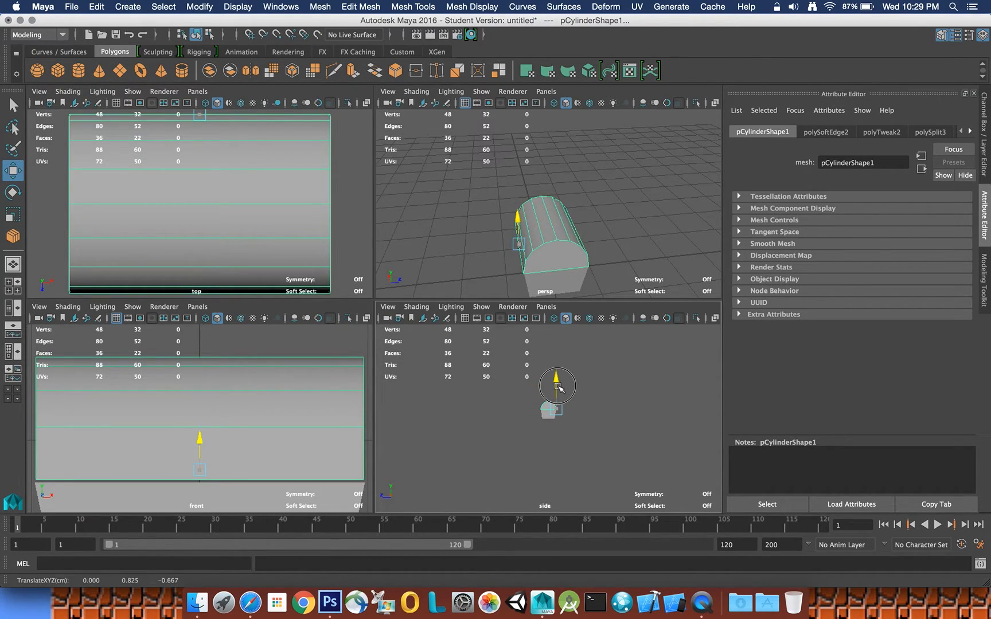
{"action": "key", "text": "d"}
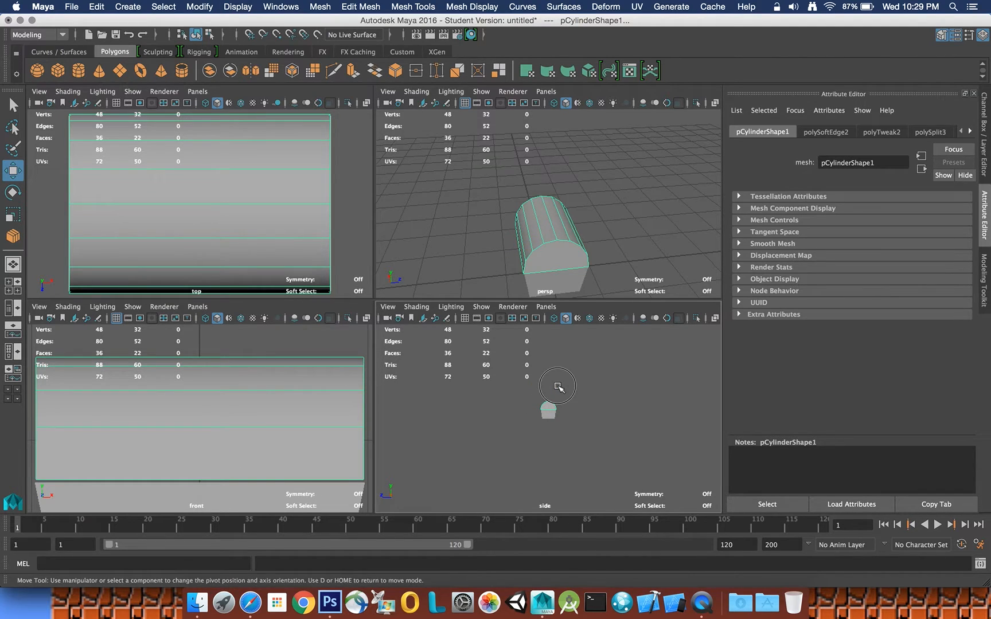
{"action": "left_click", "coordinate": [558, 388]}
{"action": "left_click", "coordinate": [274, 407]}
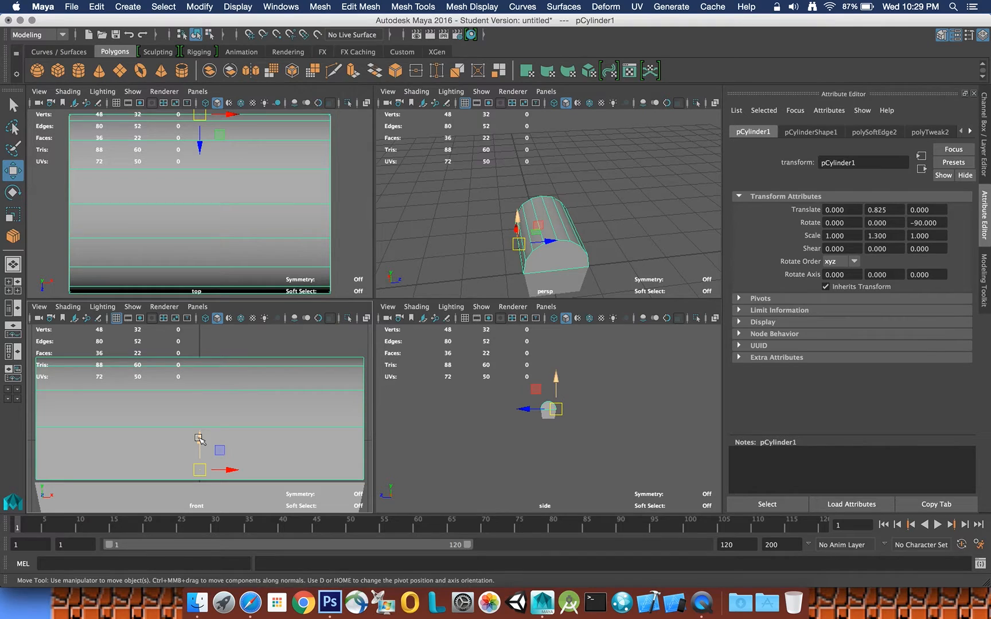
{"action": "left_click_drag", "start_coordinate": [594, 220], "coordinate": [520, 213], "text": "alt"}
{"action": "key", "text": "d"}
{"action": "key", "text": "d"}
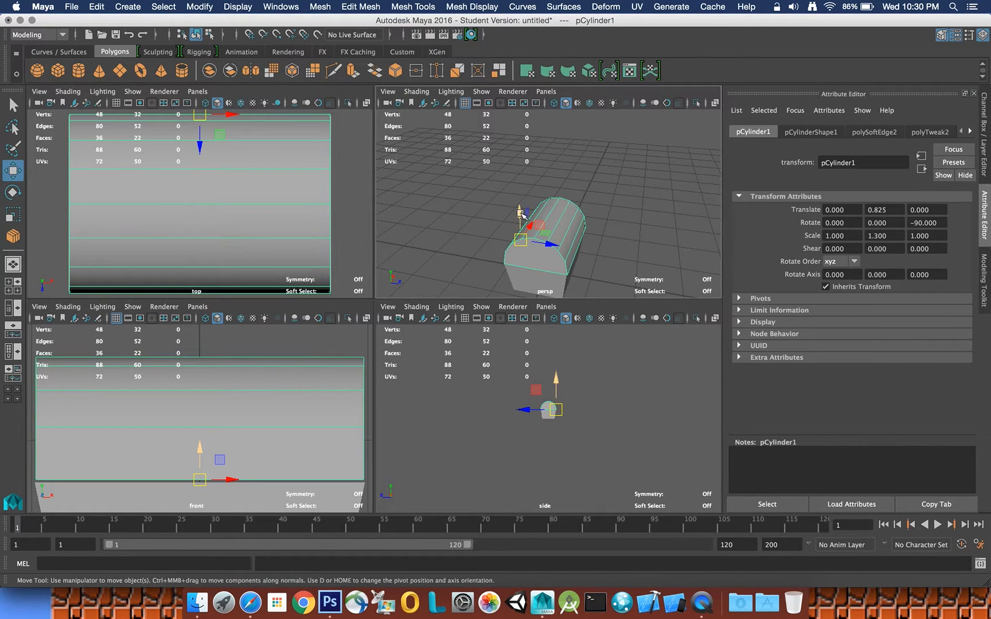
- Open the lid slightly in the perspective view by rotating it around its rear pivot to about -1.676 in Y
{"action": "key", "text": "q"}
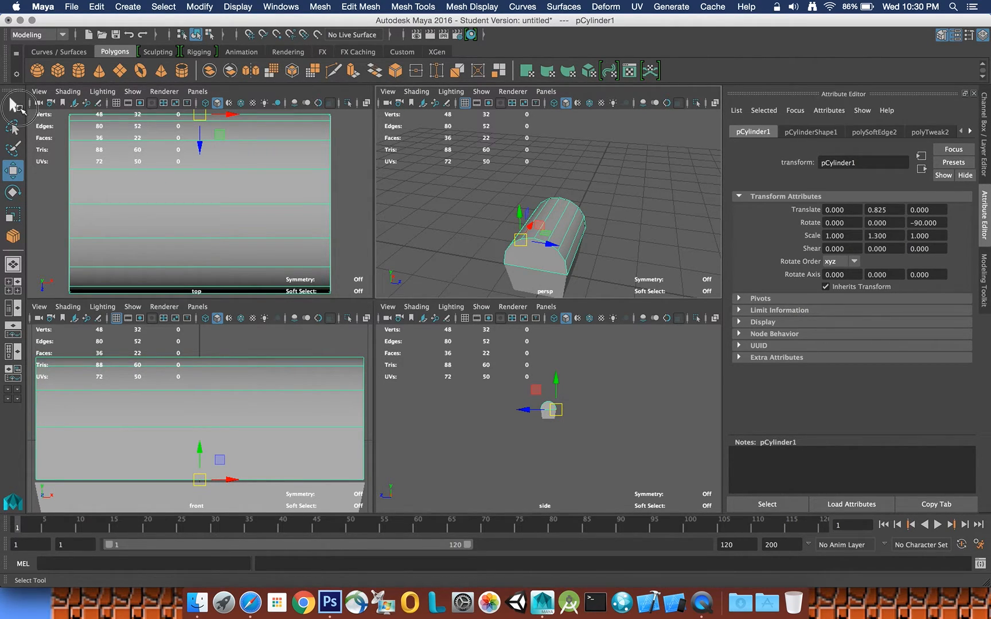
{"action": "left_click", "coordinate": [650, 172]}
{"action": "key", "text": "space"}
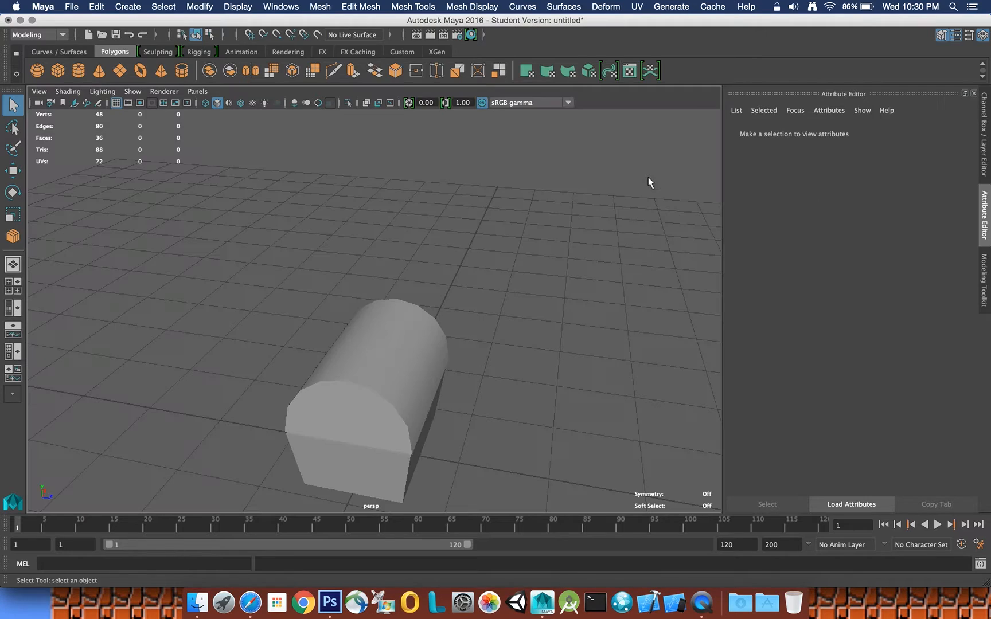
{"action": "left_click", "coordinate": [13, 193]}
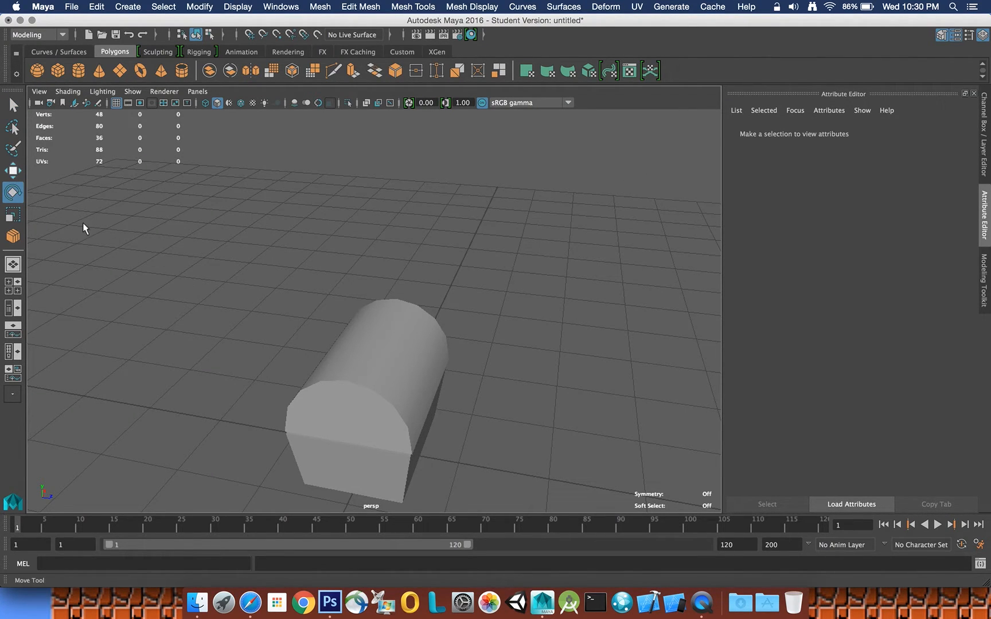
{"action": "left_click", "coordinate": [380, 370]}
{"action": "left_click_drag", "start_coordinate": [447, 369], "coordinate": [414, 349], "text": "alt"}
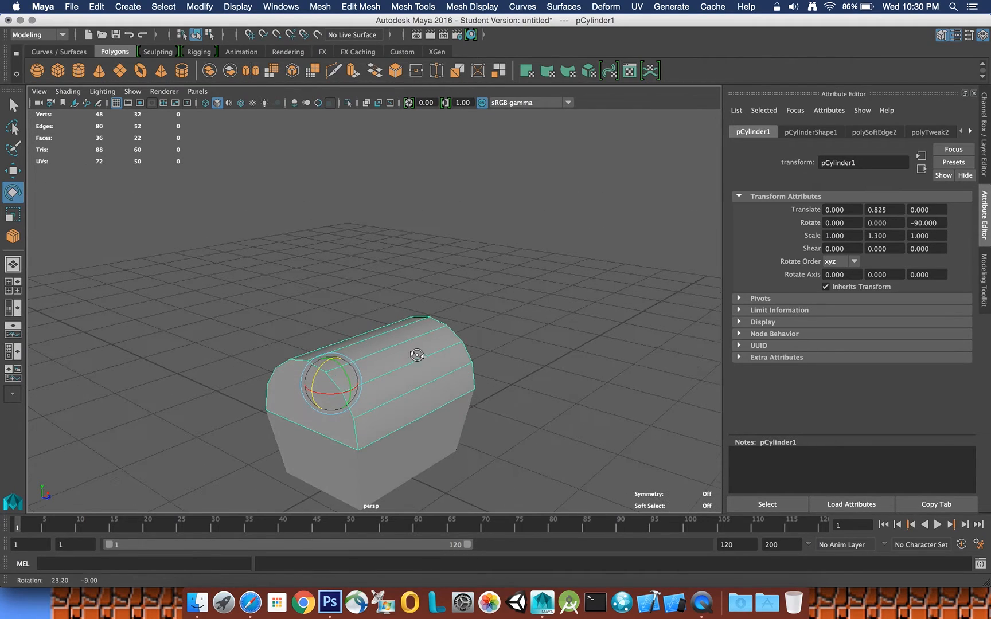
{"action": "mouse_move", "coordinate": [343, 376]}
{"action": "left_mouse_down"}
{"action": "mouse_move", "coordinate": [332, 343]}
{"action": "mouse_move", "coordinate": [343, 376]}
{"action": "left_mouse_up"}
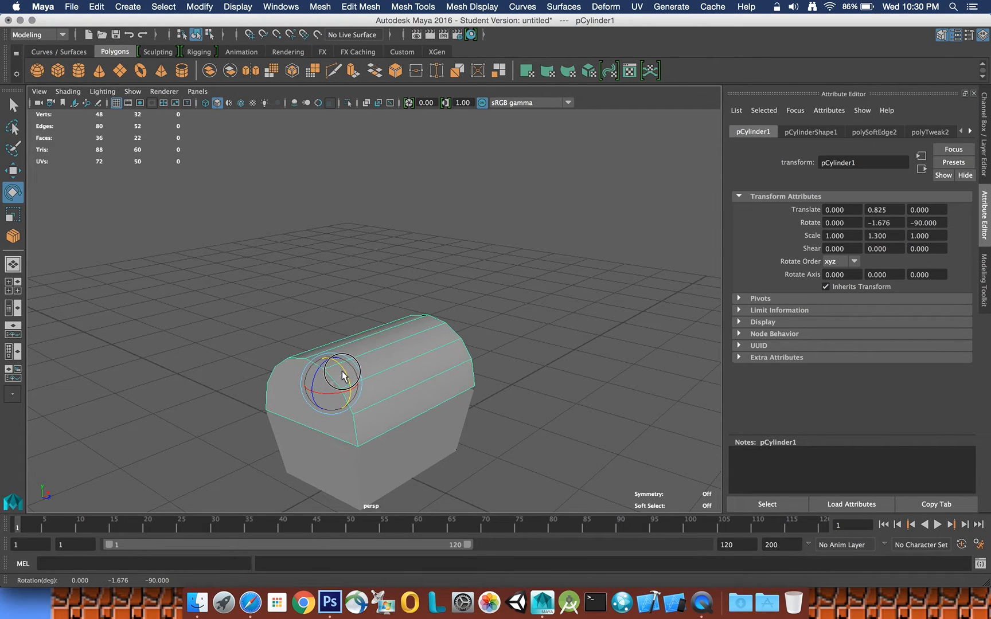
{"action": "left_click", "coordinate": [338, 289]}
{"action": "left_click_drag", "start_coordinate": [436, 281], "coordinate": [493, 265], "text": "alt"}
{"action": "mouse_move", "coordinate": [371, 271]}
{"action": "left_mouse_down", "text": "alt"}
{"action": "mouse_move", "coordinate": [356, 243]}
{"action": "mouse_move", "coordinate": [290, 254]}
{"action": "mouse_move", "coordinate": [292, 276]}
{"action": "mouse_move", "coordinate": [376, 270]}
{"action": "mouse_move", "coordinate": [380, 258]}
{"action": "left_mouse_up", "text": "alt"}
{"action": "left_click", "coordinate": [301, 408]}
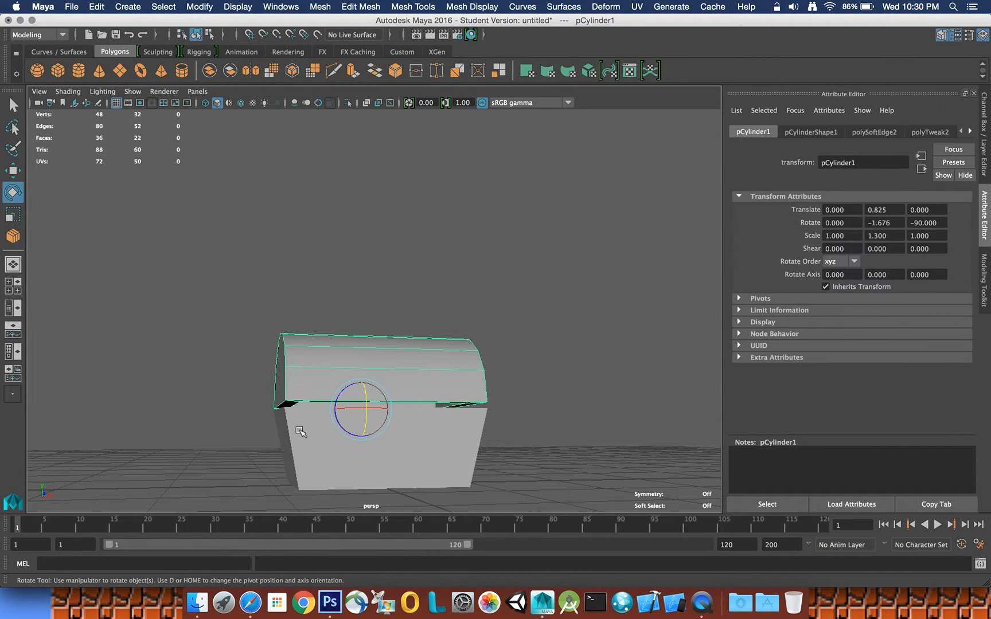
- Select the box and delete its construction history
{"action": "left_click", "coordinate": [296, 427]}
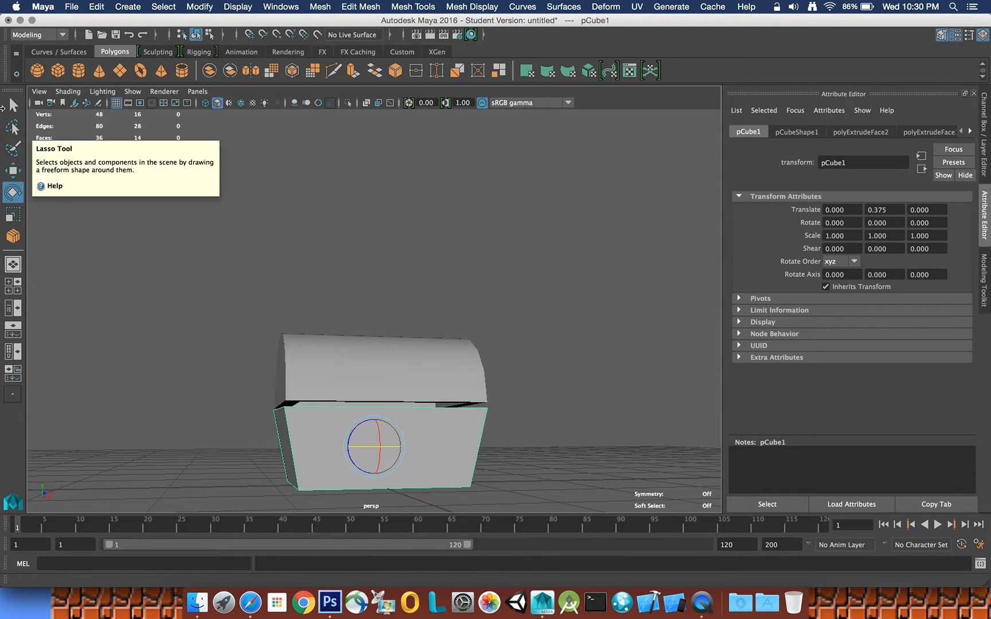
{"action": "left_click", "coordinate": [12, 104]}
{"action": "left_click_drag", "start_coordinate": [387, 420], "coordinate": [395, 426], "text": "alt"}
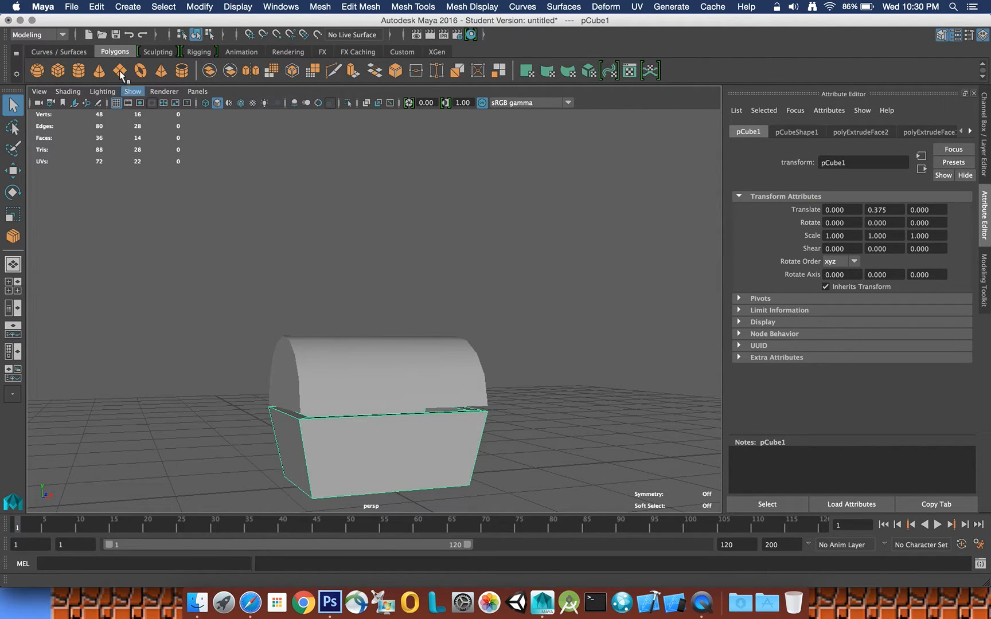
{"action": "left_click", "coordinate": [97, 7]}
{"action": "mouse_move", "coordinate": [155, 146]}
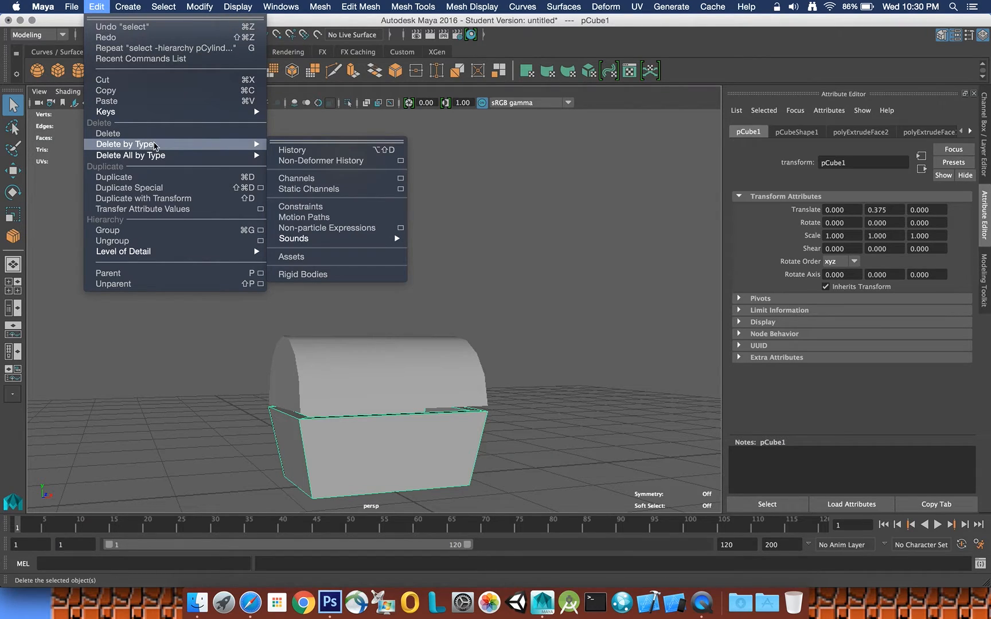
{"action": "left_click", "coordinate": [303, 149]}
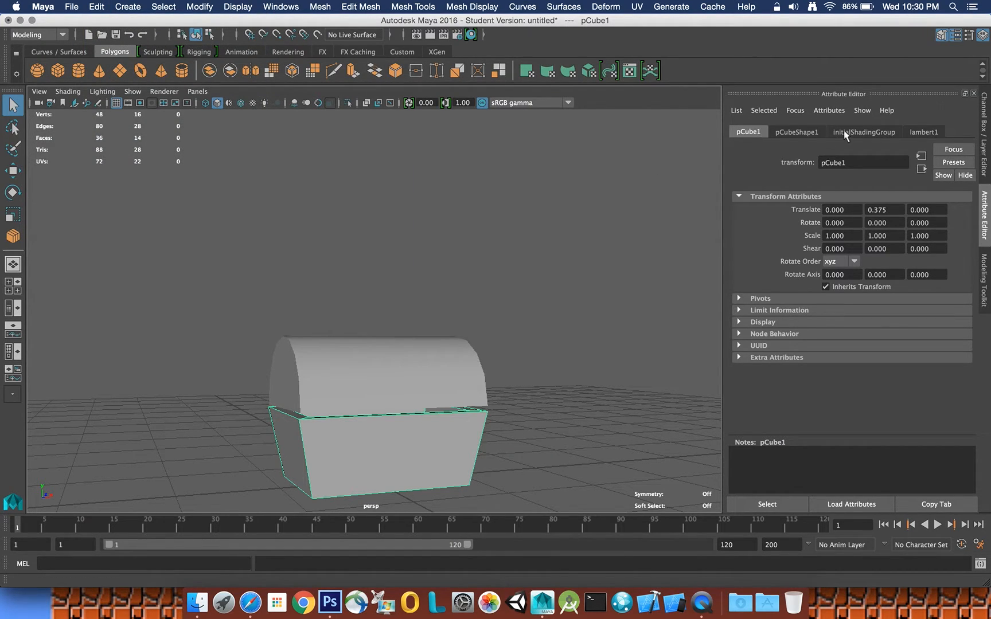
- Select the rounded lid and delete its construction history
{"action": "left_click", "coordinate": [383, 374]}
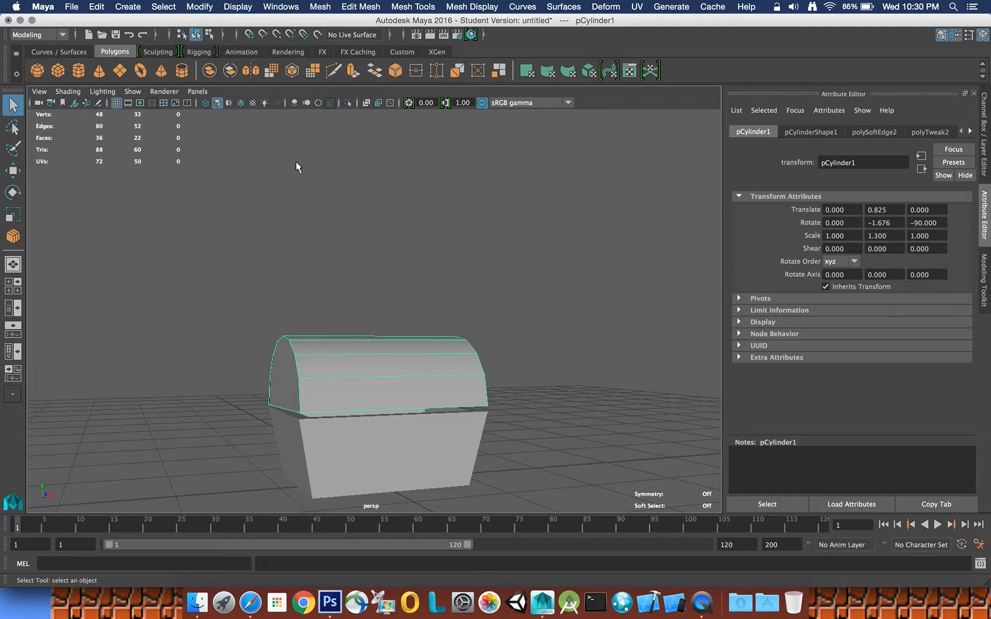
{"action": "left_click", "coordinate": [89, 8]}
{"action": "mouse_move", "coordinate": [147, 144]}
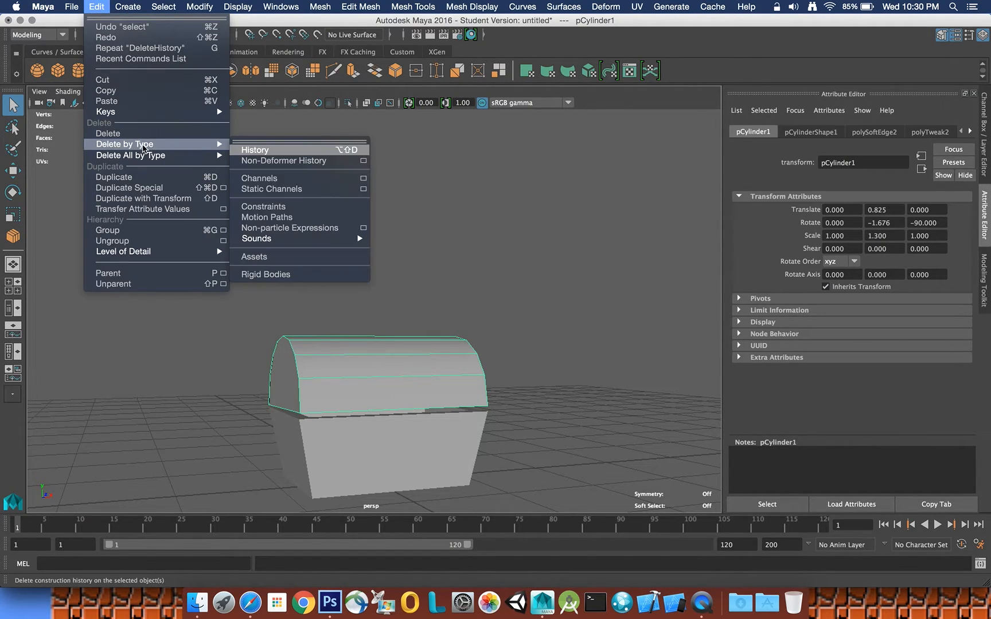
{"action": "left_click", "coordinate": [250, 151]}
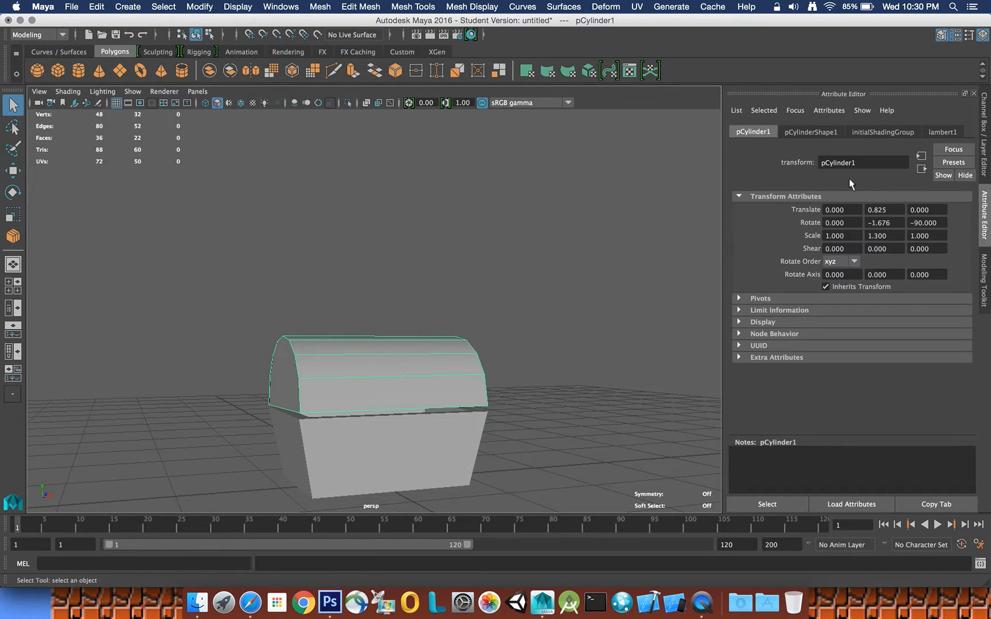
- Select the box and open the UV Editor with its whole UV layout framed beside the model
{"action": "left_click", "coordinate": [353, 470]}
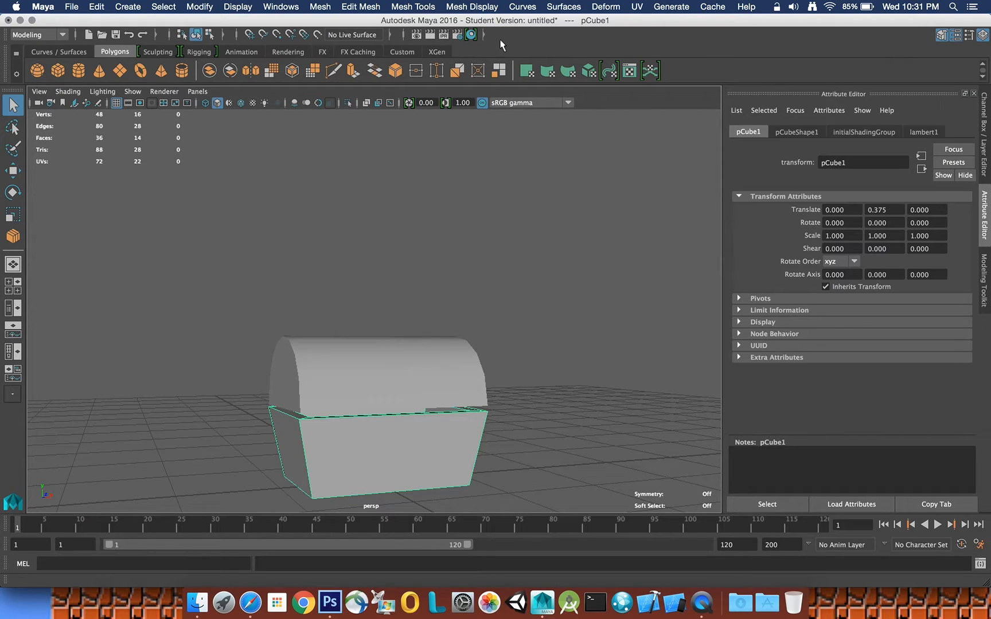
{"action": "left_click", "coordinate": [638, 6]}
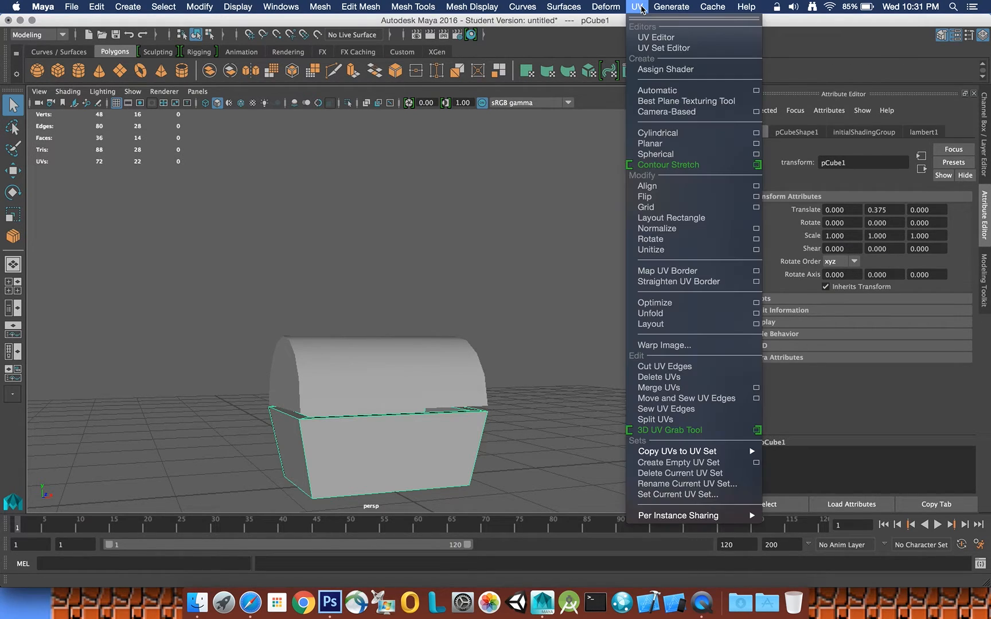
{"action": "left_click", "coordinate": [651, 38]}
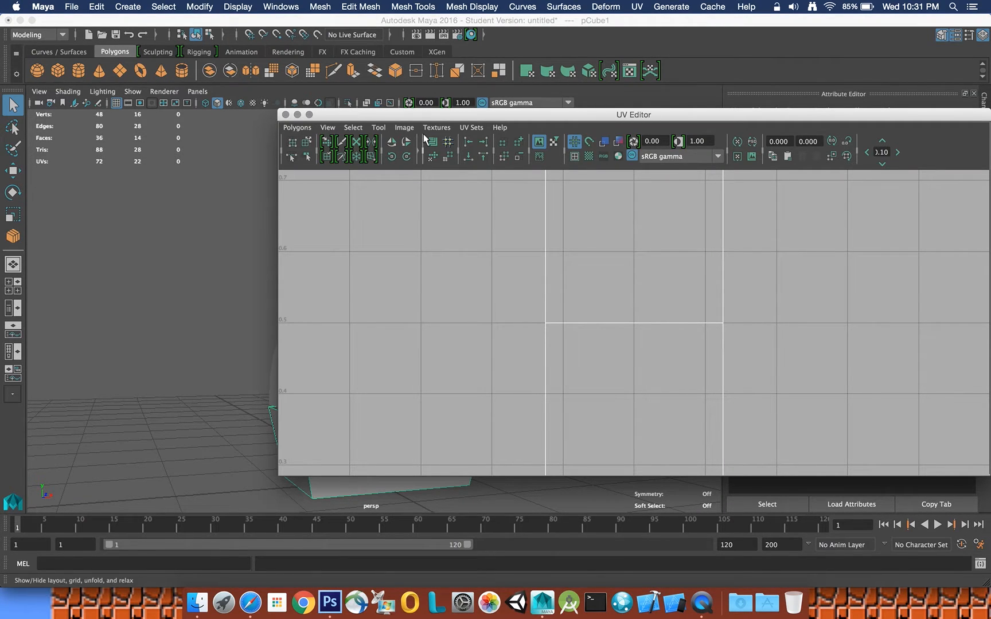
{"action": "left_click_drag", "start_coordinate": [337, 110], "coordinate": [219, 52]}
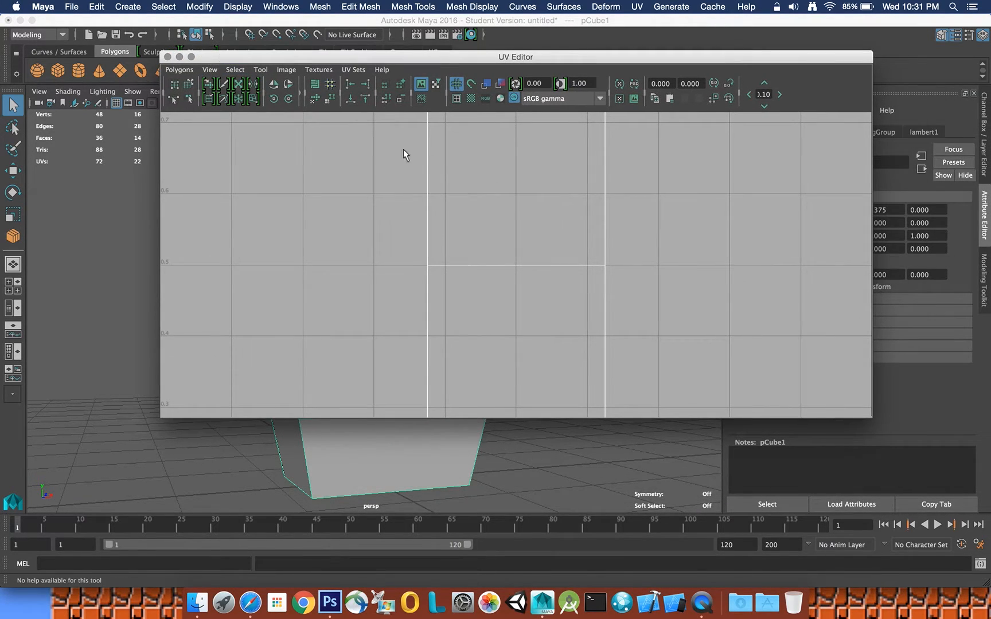
{"action": "key", "text": "f"}
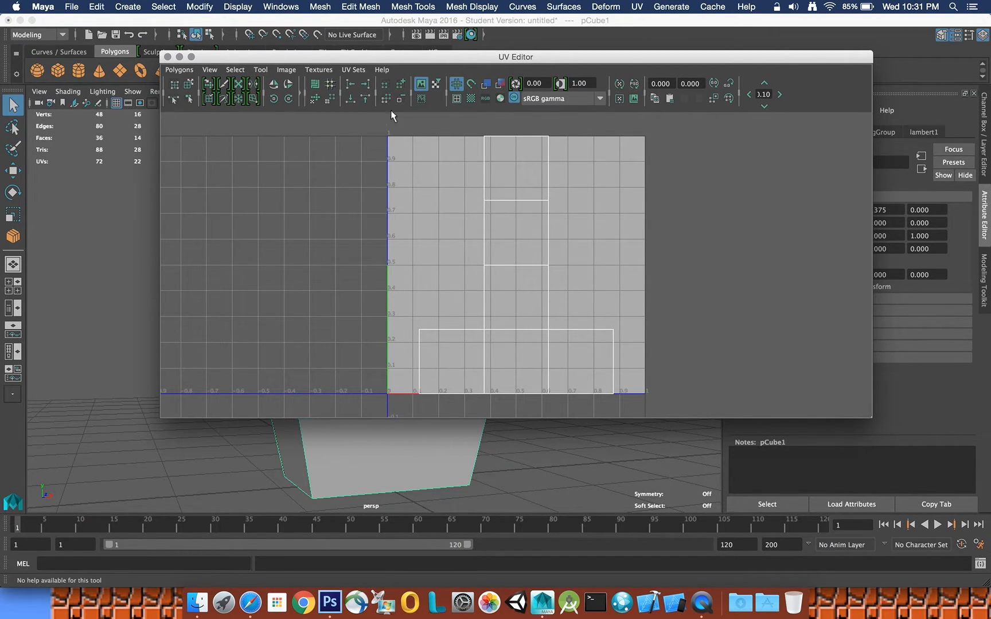
{"action": "left_click_drag", "start_coordinate": [383, 61], "coordinate": [483, 64]}
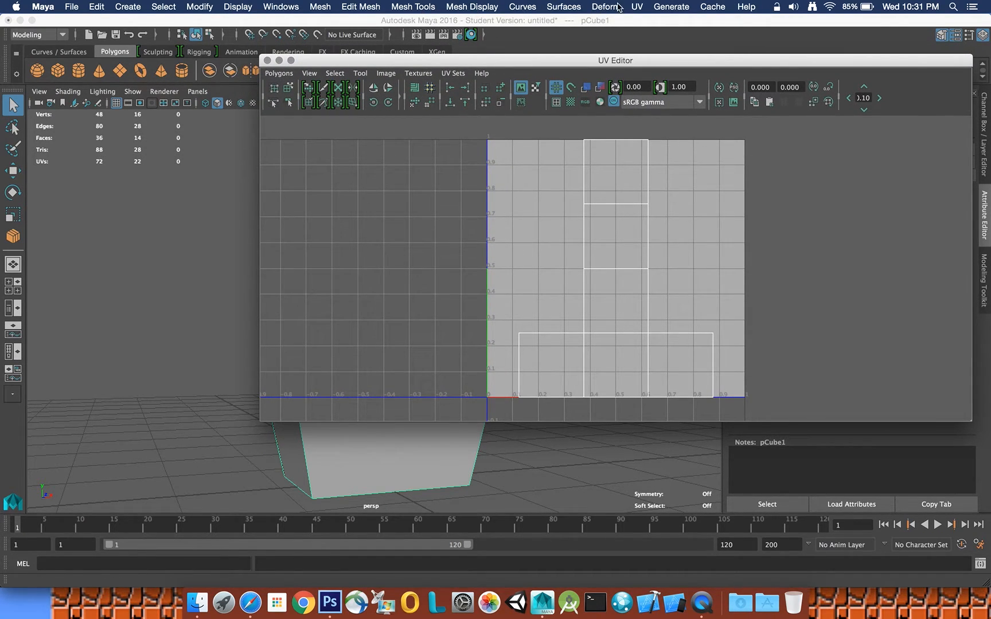
- Apply an automatic UV projection to the box and run Layout to space out its UV shells
{"action": "left_click", "coordinate": [638, 7]}
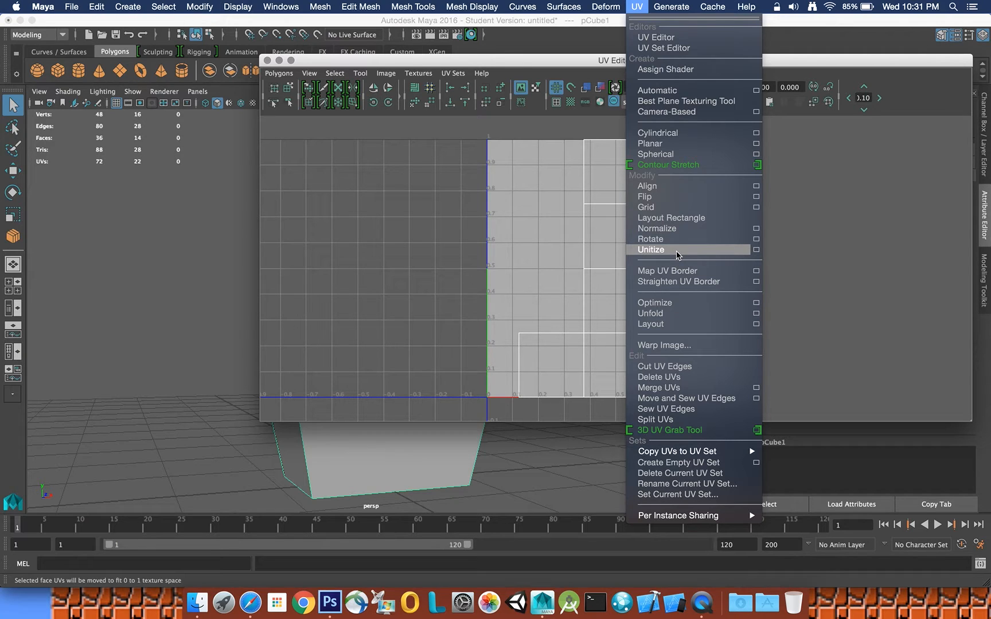
{"action": "left_click", "coordinate": [668, 90]}
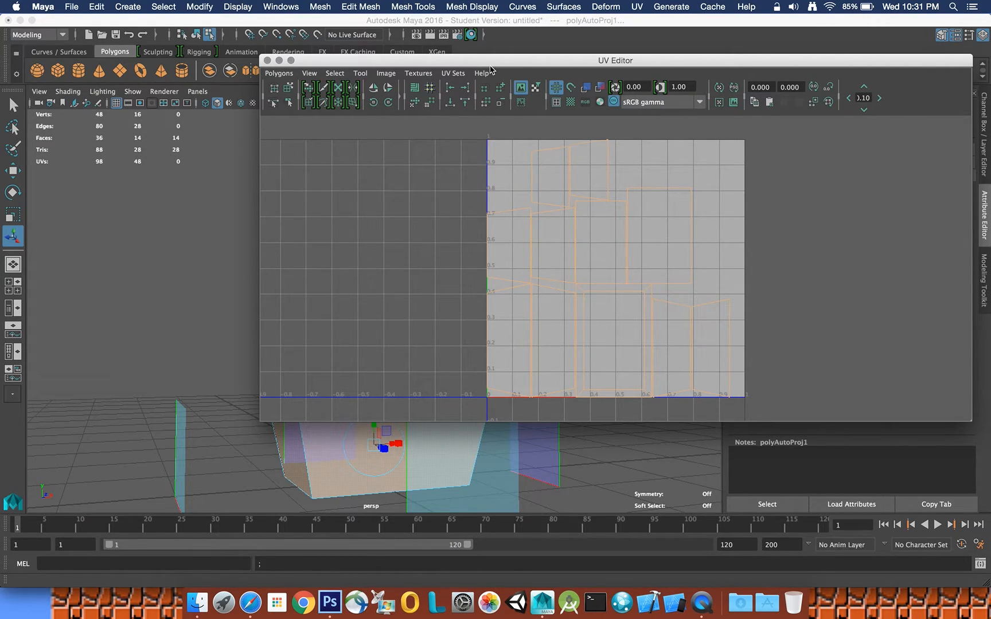
{"action": "left_click", "coordinate": [637, 7]}
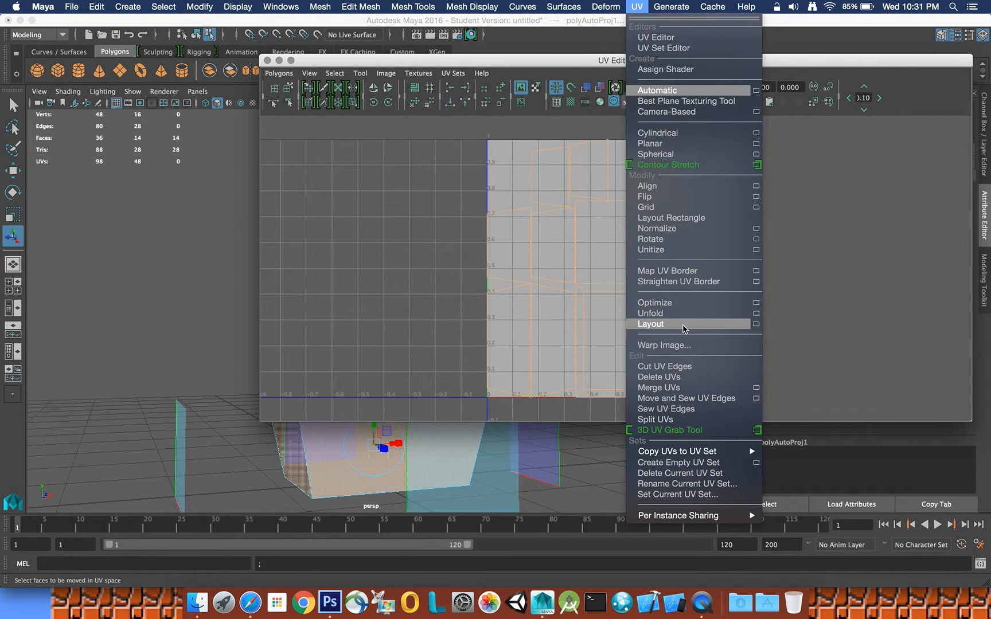
{"action": "left_click", "coordinate": [650, 324]}
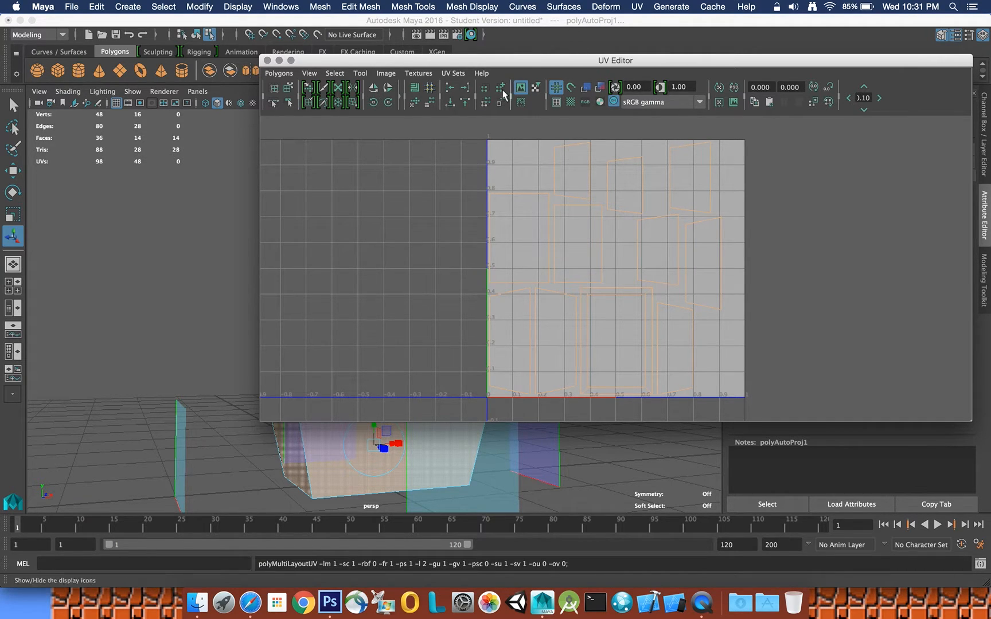
- Examine the UV shells in an enlarged editor and beside the model to match each shell to its box face
{"action": "left_click_drag", "start_coordinate": [574, 61], "coordinate": [417, 41]}
{"action": "left_click", "coordinate": [440, 240]}
{"action": "scroll", "coordinate": [438, 238], "scroll_direction": "down", "scroll_amount": 2}
{"action": "scroll", "coordinate": [439, 238], "scroll_direction": "up", "scroll_amount": 3}
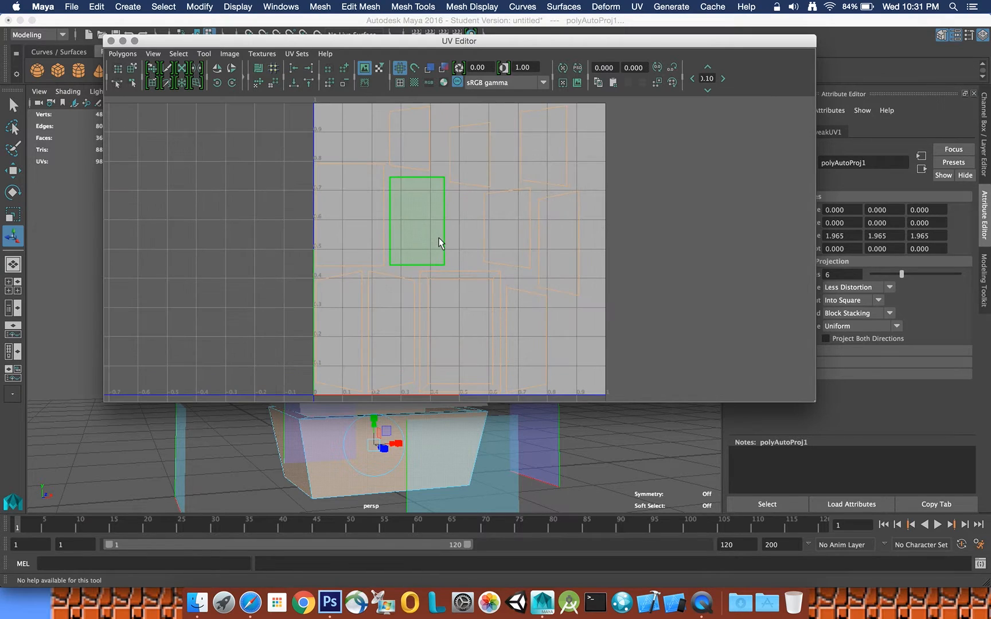
{"action": "left_click", "coordinate": [134, 41]}
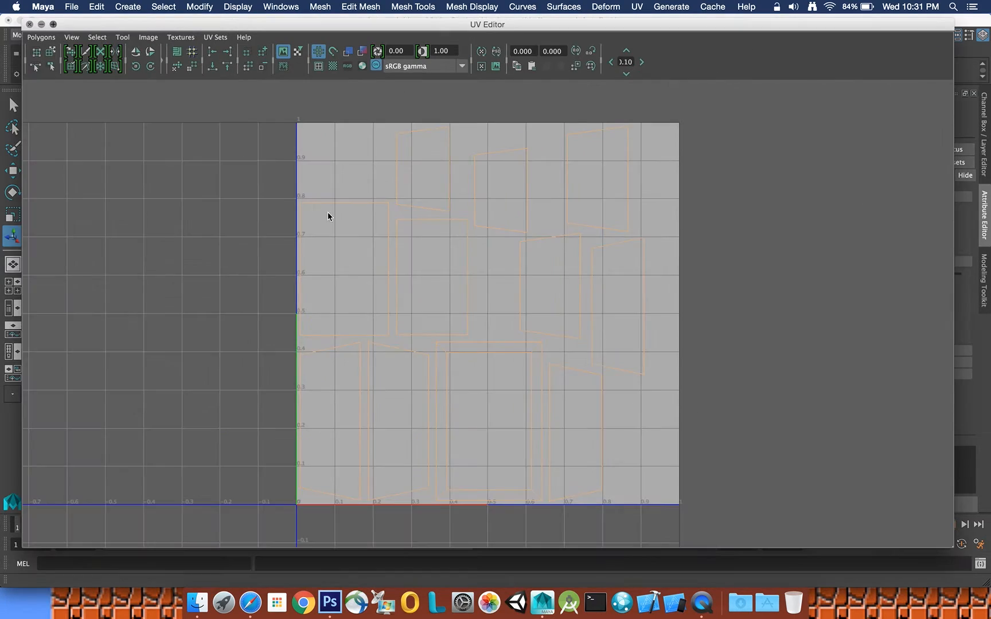
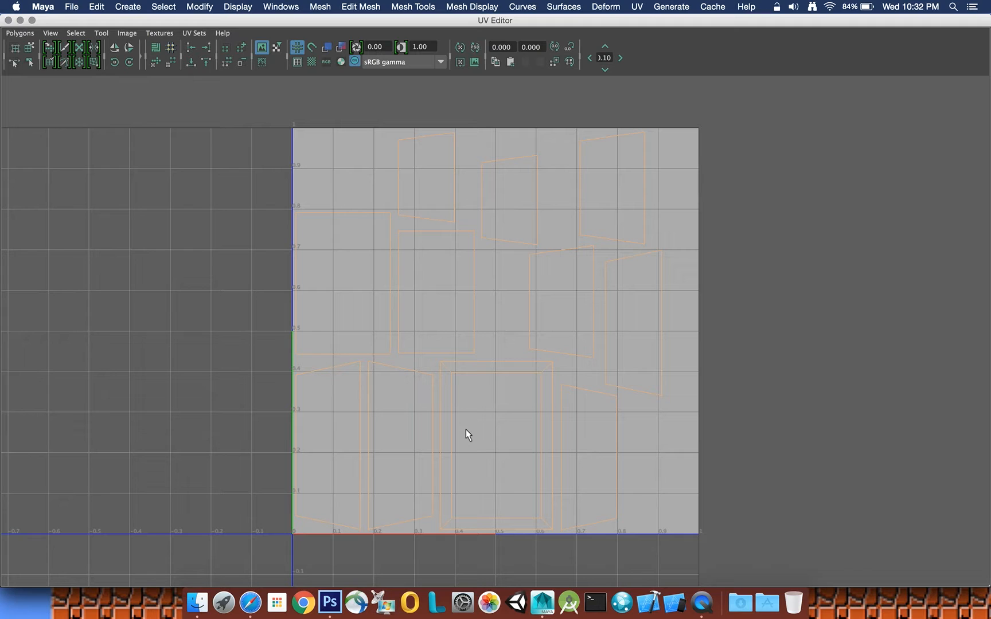
{"action": "left_click", "coordinate": [32, 22]}
{"action": "left_click_drag", "start_coordinate": [338, 42], "coordinate": [583, 21]}
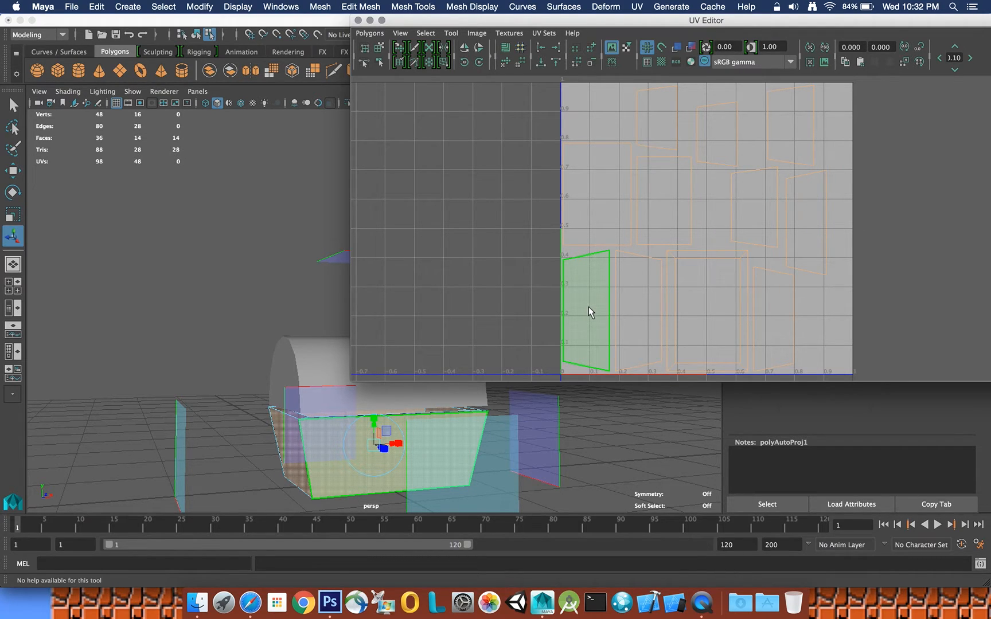
{"action": "left_click_drag", "start_coordinate": [588, 307], "coordinate": [632, 307]}
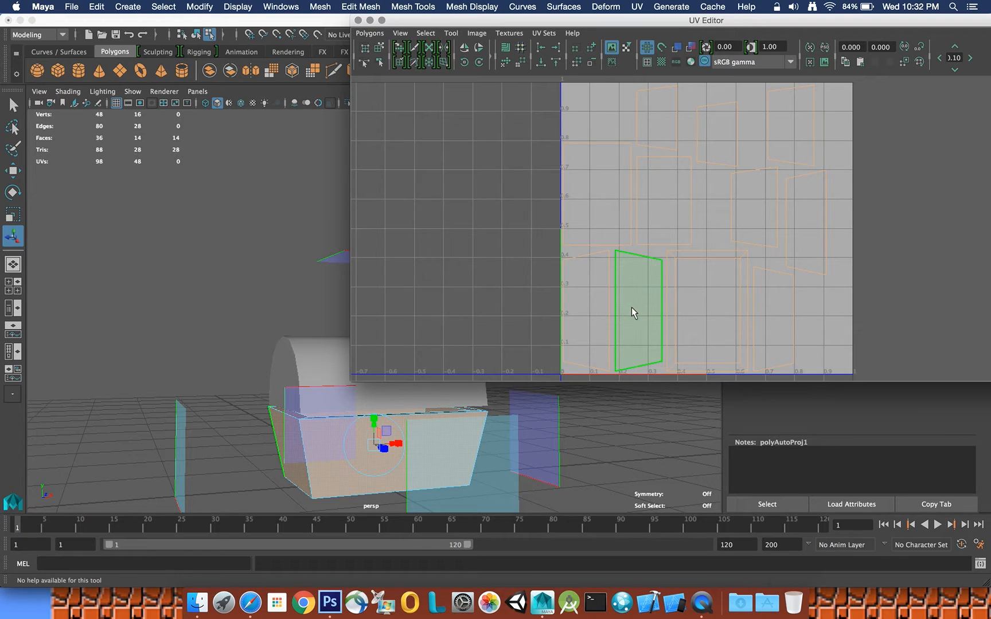
{"action": "left_click_drag", "start_coordinate": [632, 307], "coordinate": [756, 197]}
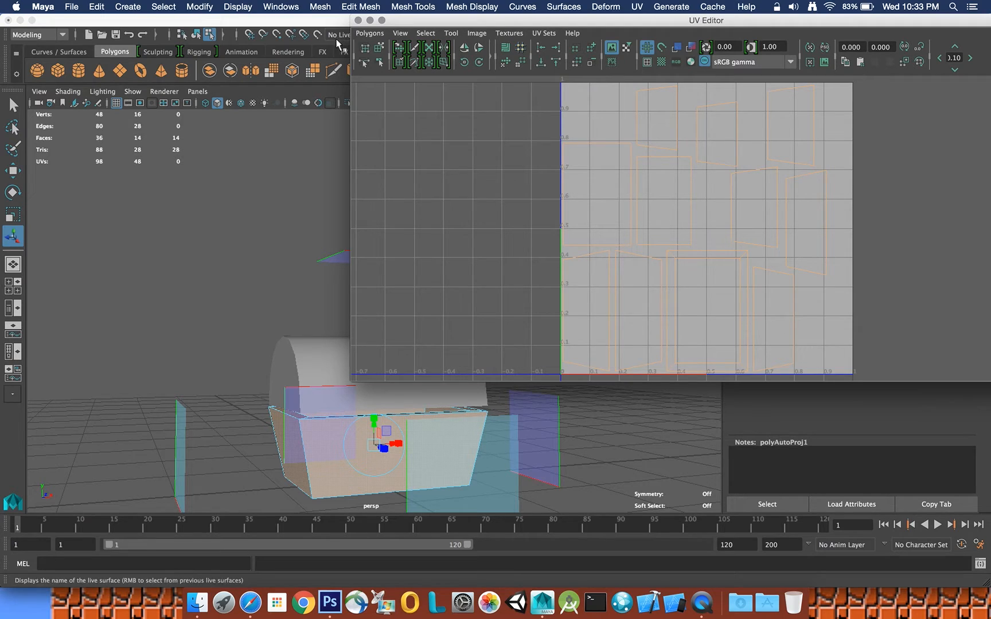
- Clear the face selection and save the scene as treasureChest in Maya Binary format in the Treasure_Chest project's scenes folder
{"action": "left_click", "coordinate": [14, 105]}
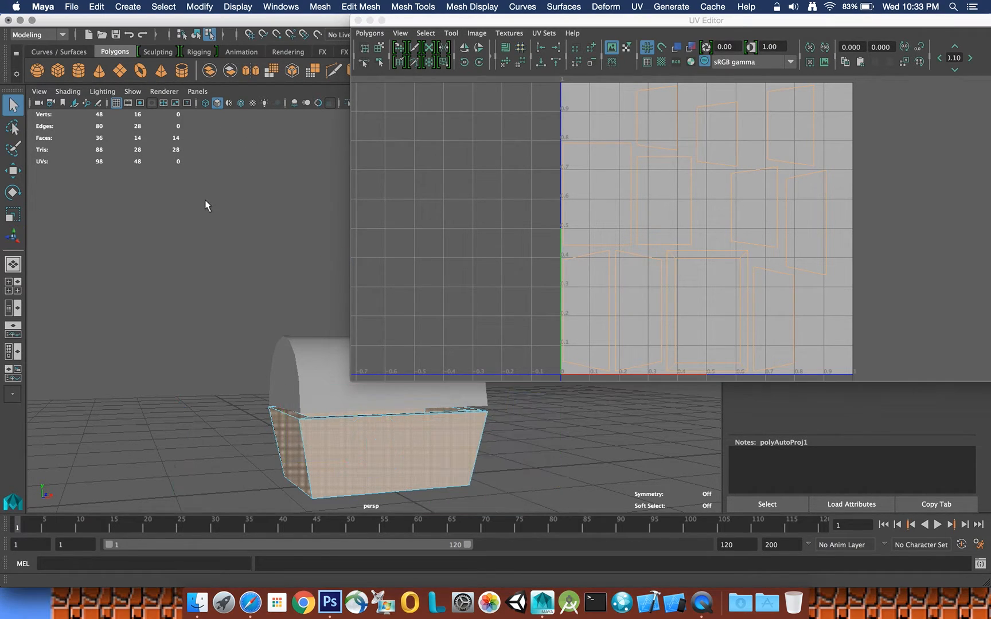
{"action": "left_click", "coordinate": [228, 210]}
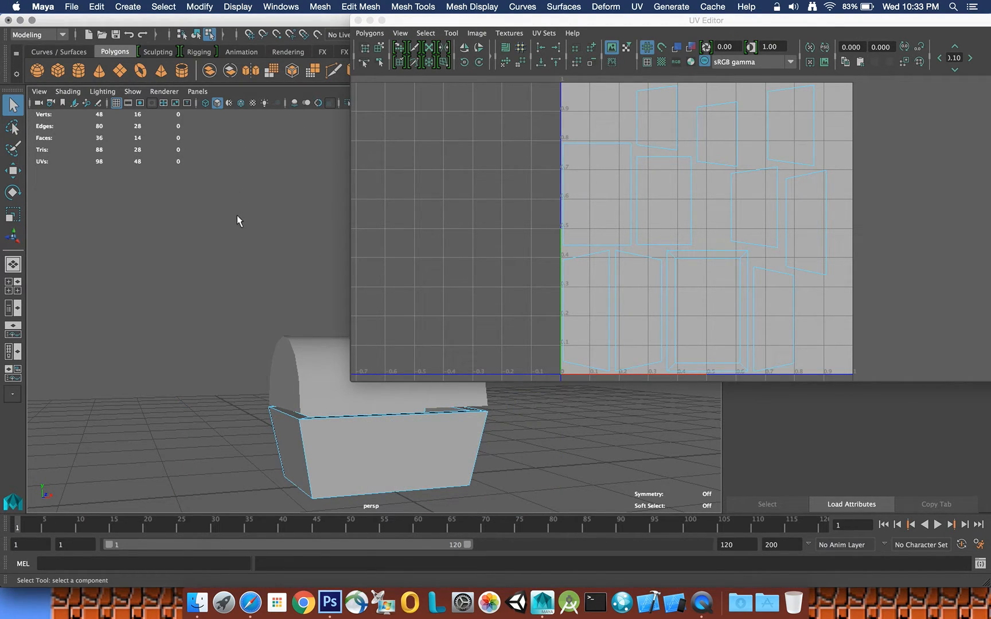
{"action": "left_click", "coordinate": [69, 7]}
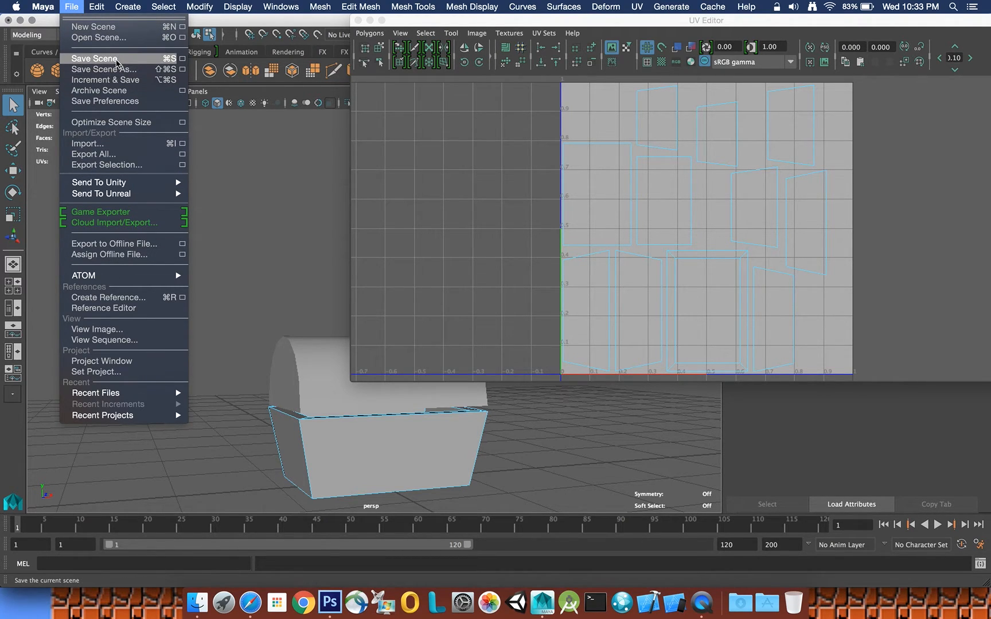
{"action": "left_click", "coordinate": [115, 69]}
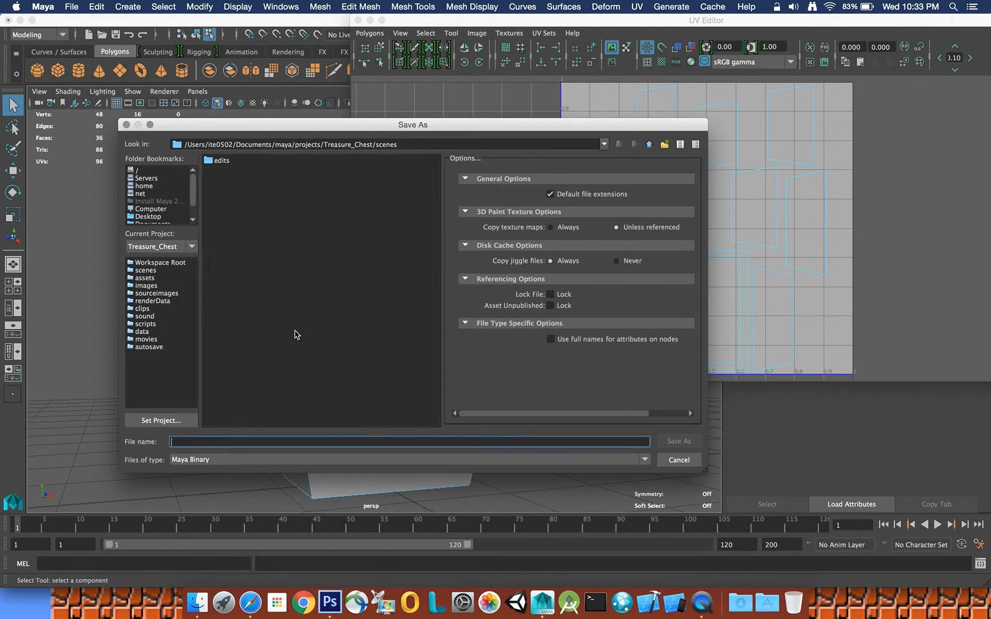
{"action": "type", "text": "treasureChest"}
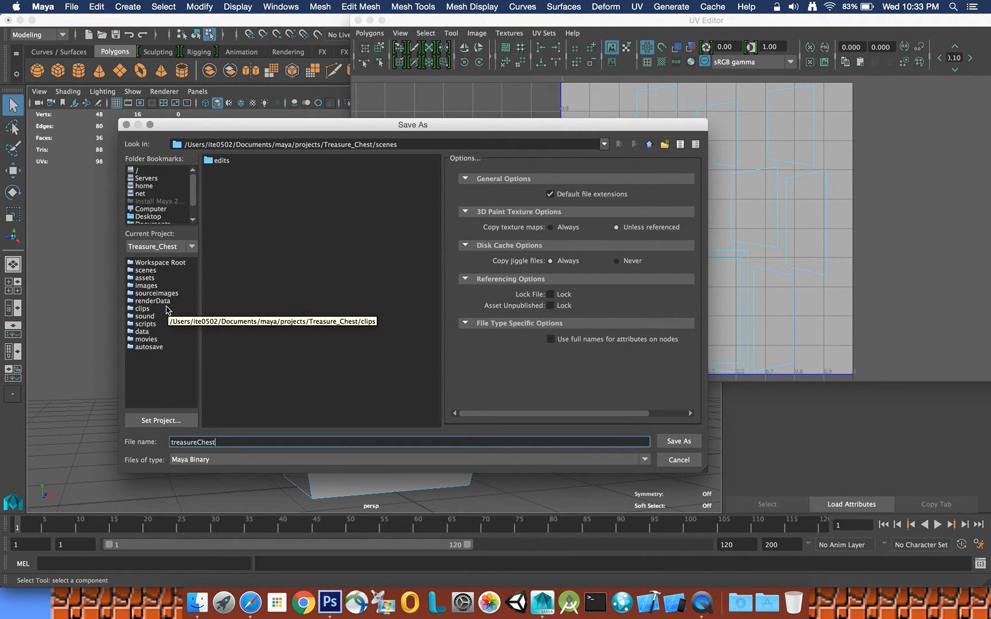
{"action": "left_click", "coordinate": [155, 273]}
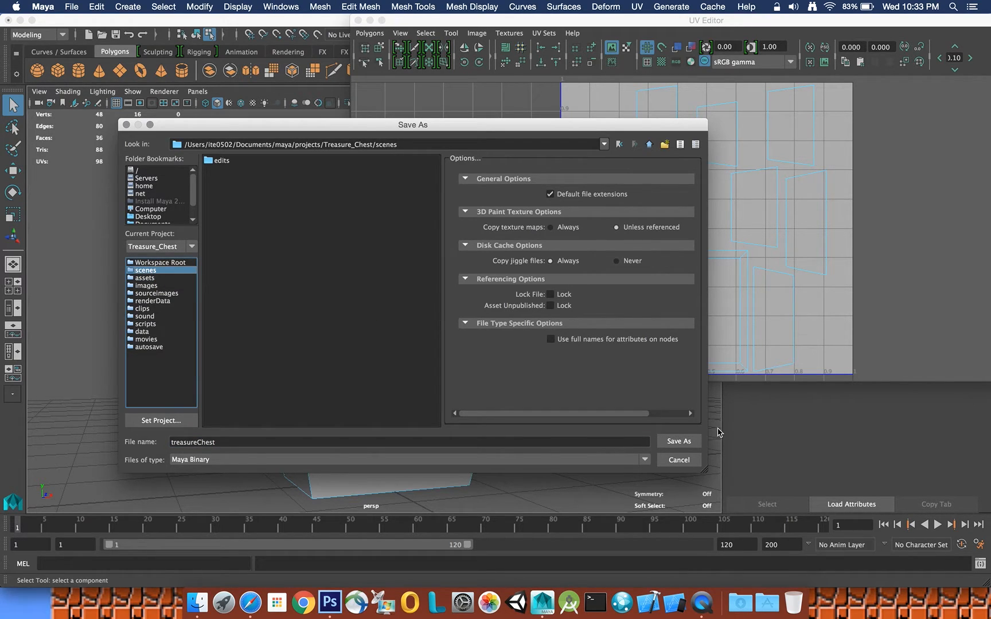
{"action": "left_click", "coordinate": [683, 443]}
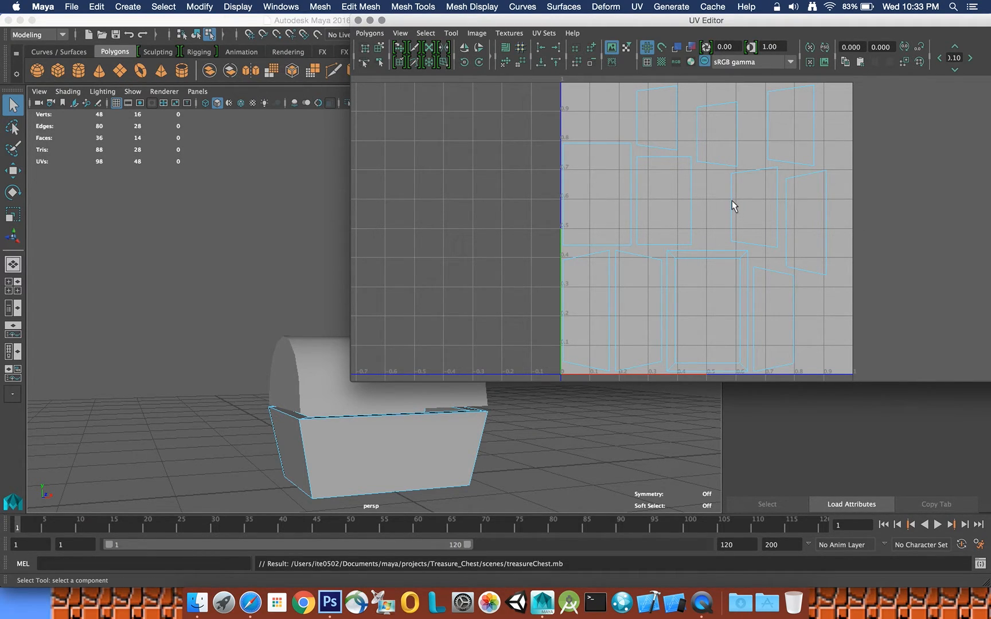
- Try to export a 1024 by 1024 UV snapshot in Maya IFF format as treasureOutUV in the project's images folder
{"action": "left_click", "coordinate": [369, 32]}
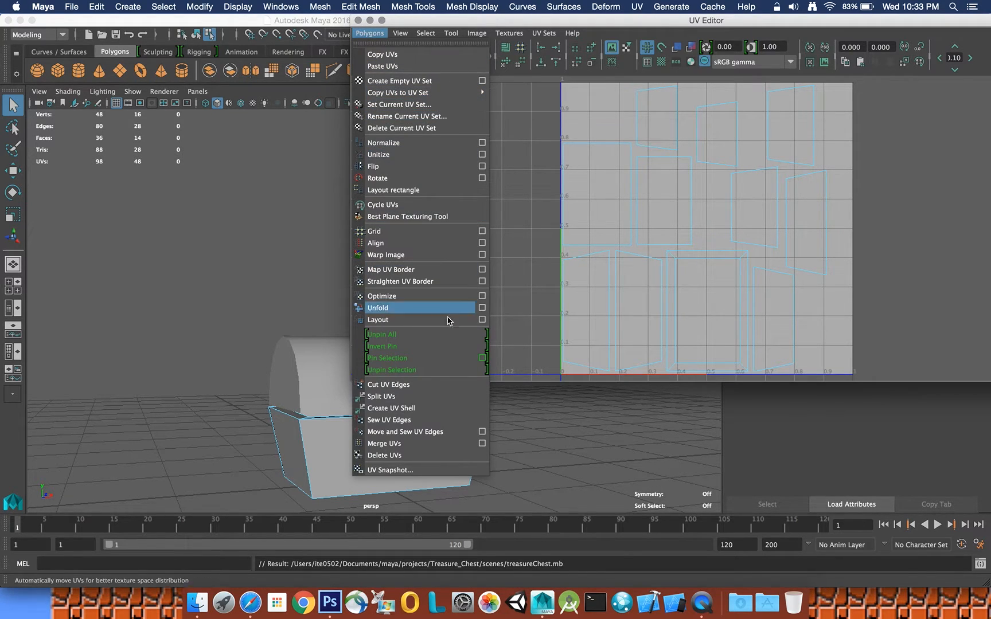
{"action": "left_click", "coordinate": [395, 470]}
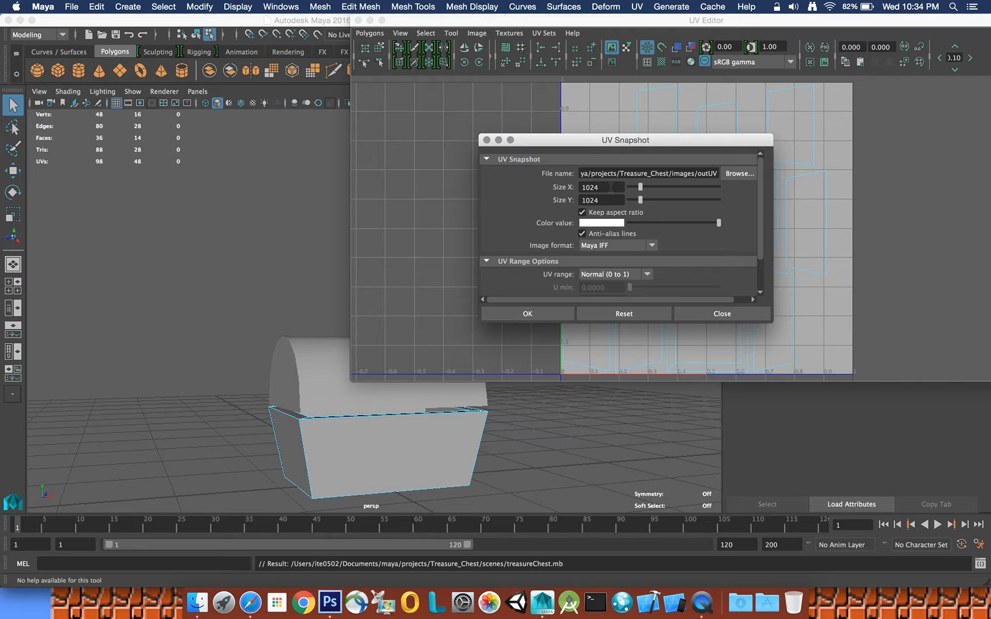
{"action": "left_click_drag", "start_coordinate": [604, 188], "coordinate": [582, 188]}
{"action": "mouse_move", "coordinate": [759, 194]}
{"action": "left_mouse_down"}
{"action": "mouse_move", "coordinate": [758, 221]}
{"action": "mouse_move", "coordinate": [760, 158]}
{"action": "mouse_move", "coordinate": [759, 186]}
{"action": "left_mouse_up"}
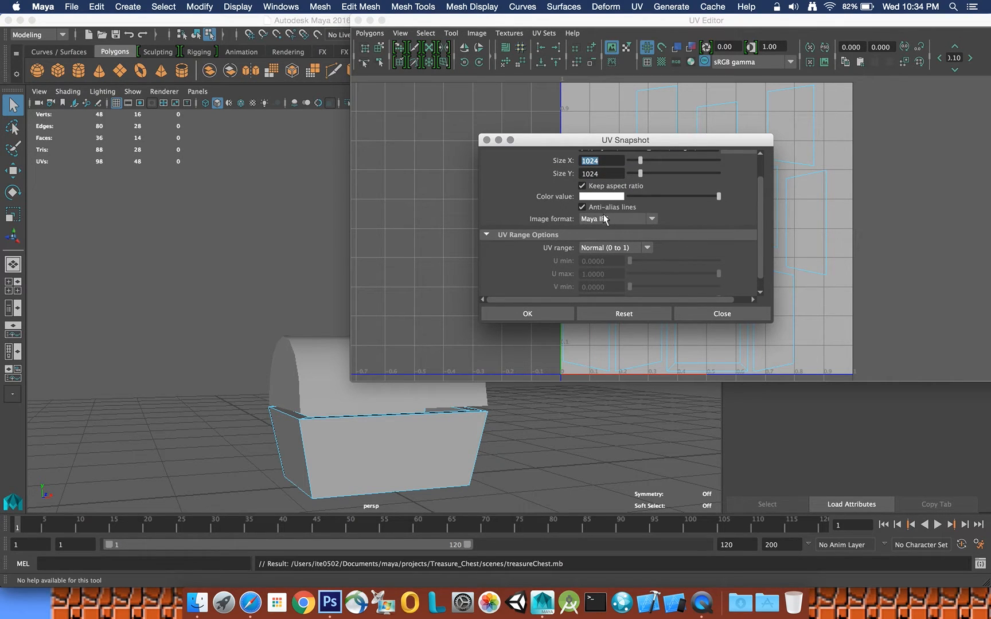
{"action": "left_click_drag", "start_coordinate": [760, 202], "coordinate": [731, 175]}
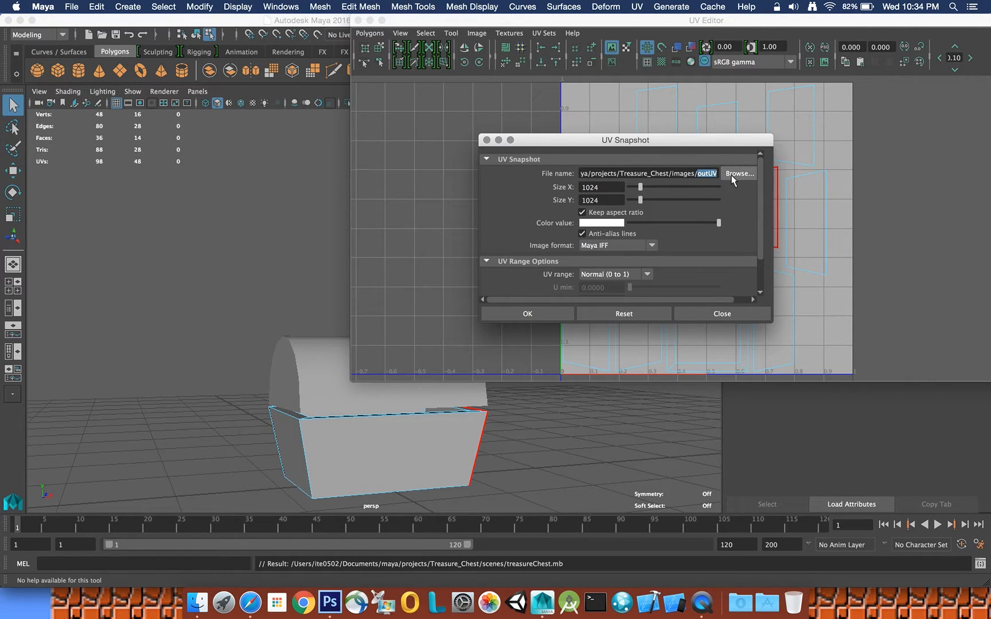
{"action": "type", "text": "treasureOutUV"}
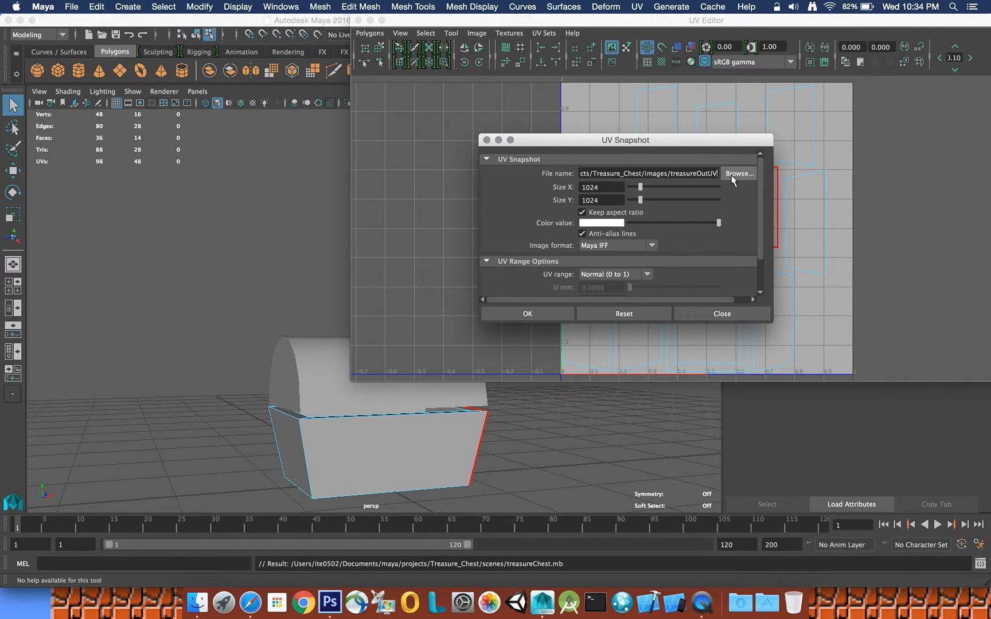
{"action": "left_click", "coordinate": [537, 315]}
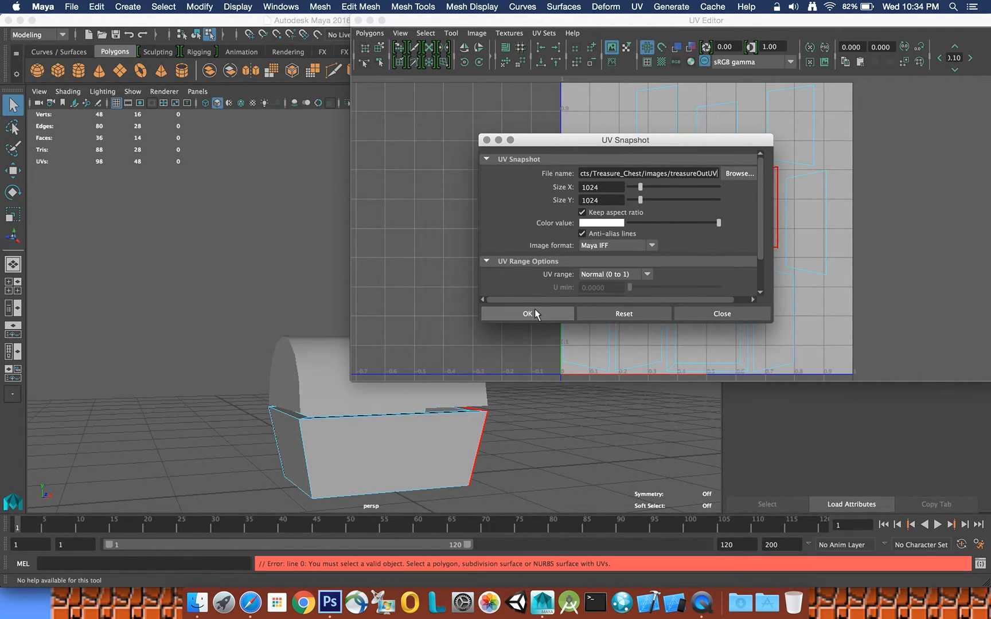
{"action": "left_click", "coordinate": [718, 314]}
- Select all of the box's UV faces and export a 1024 by 1024 Maya IFF UV snapshot as treasureOutUV in the project's images folder
{"action": "left_click_drag", "start_coordinate": [632, 246], "coordinate": [563, 144]}
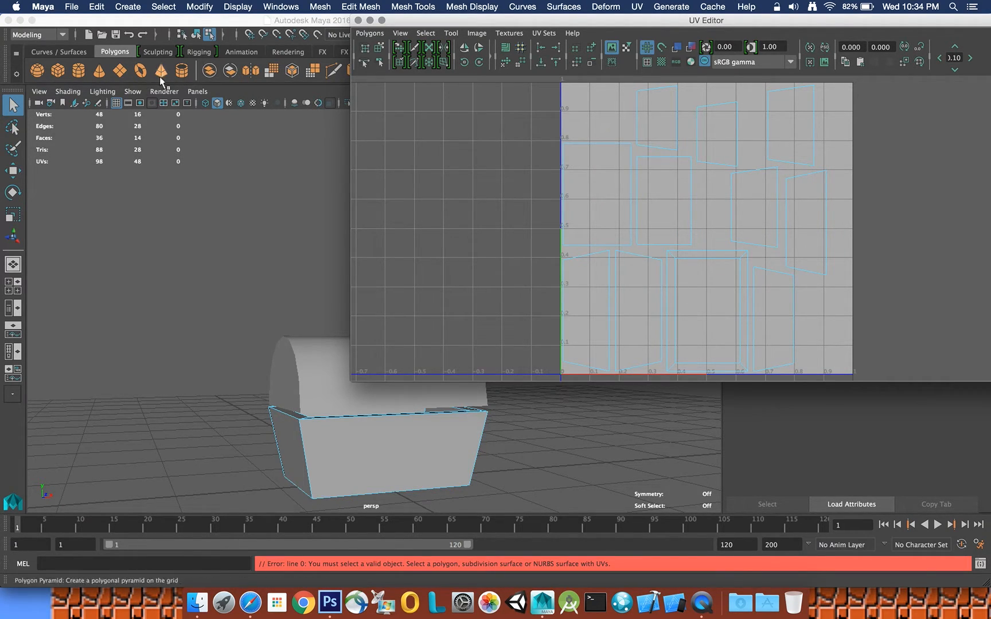
{"action": "left_click_drag", "start_coordinate": [526, 81], "coordinate": [926, 380]}
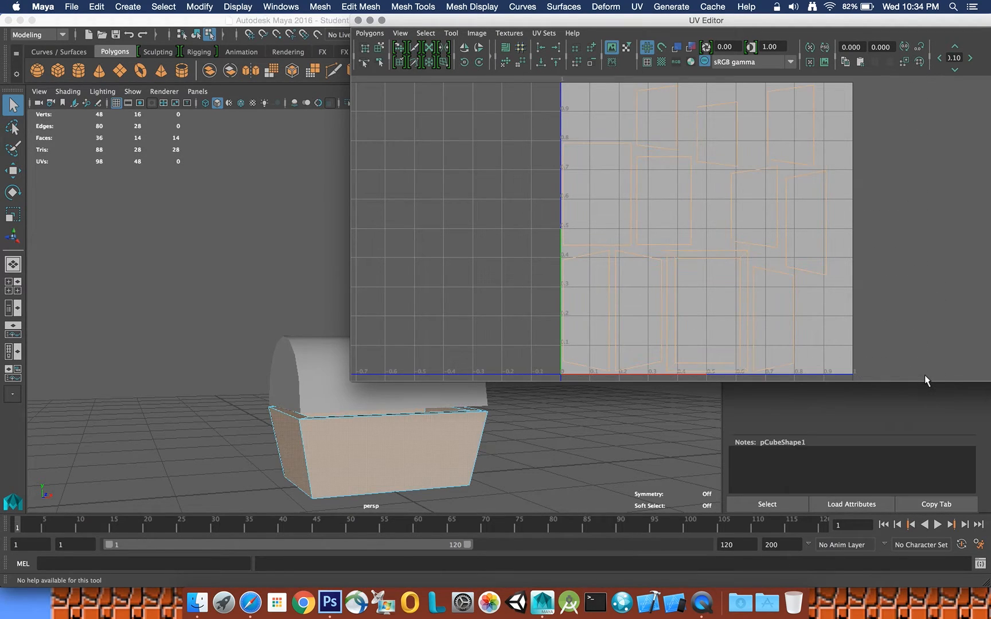
{"action": "left_click", "coordinate": [370, 34]}
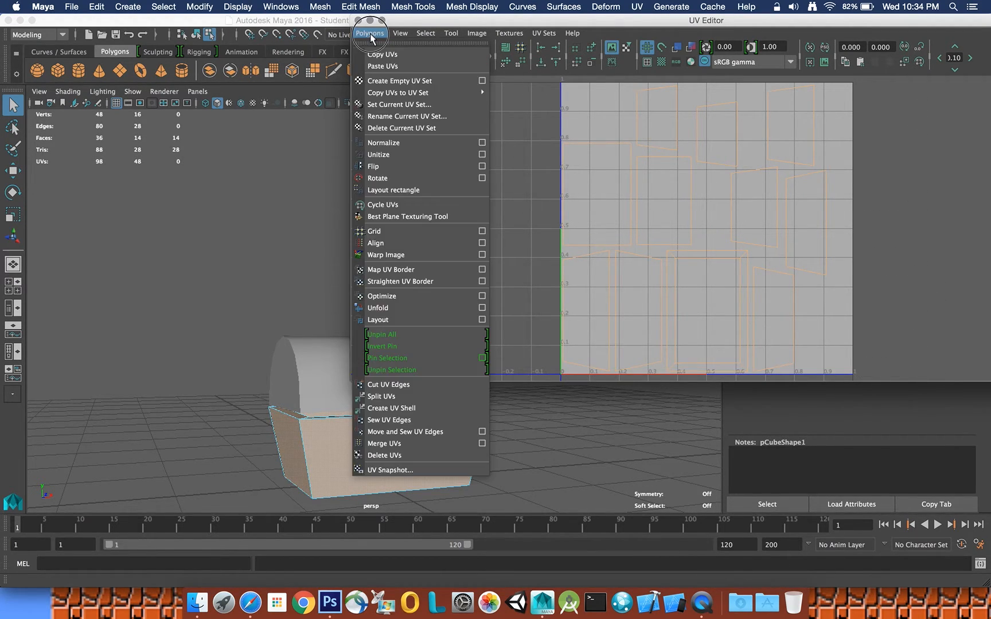
{"action": "left_click", "coordinate": [407, 471]}
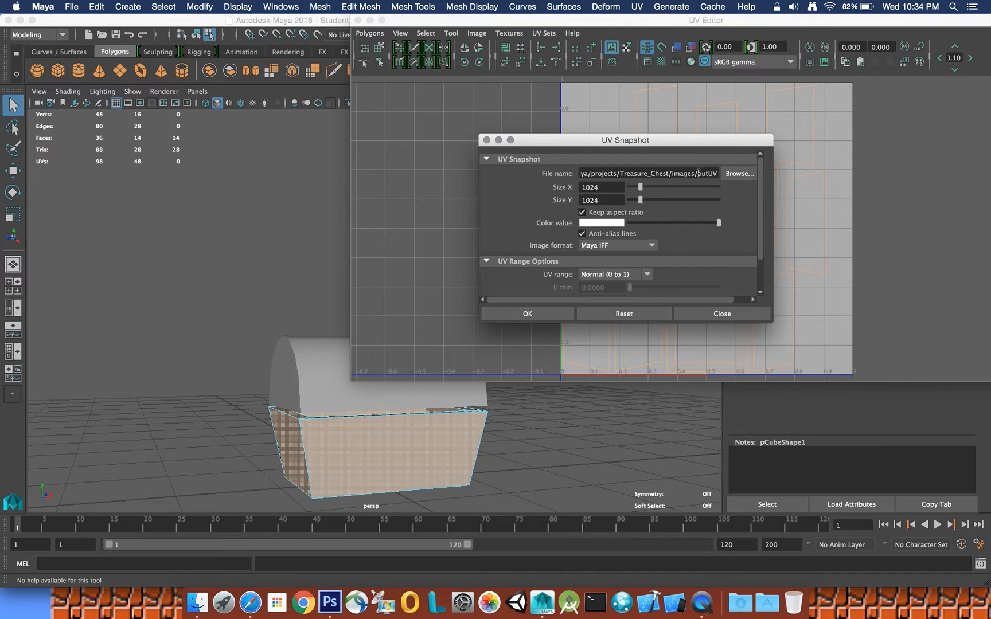
{"action": "key", "text": "Delete"}
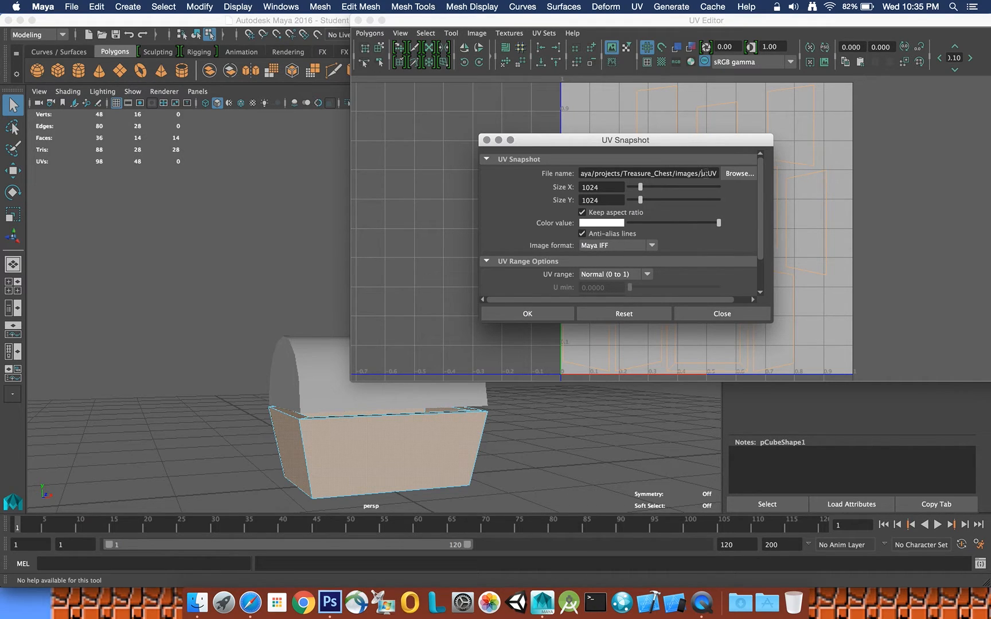
{"action": "type", "text": "treasureO"}
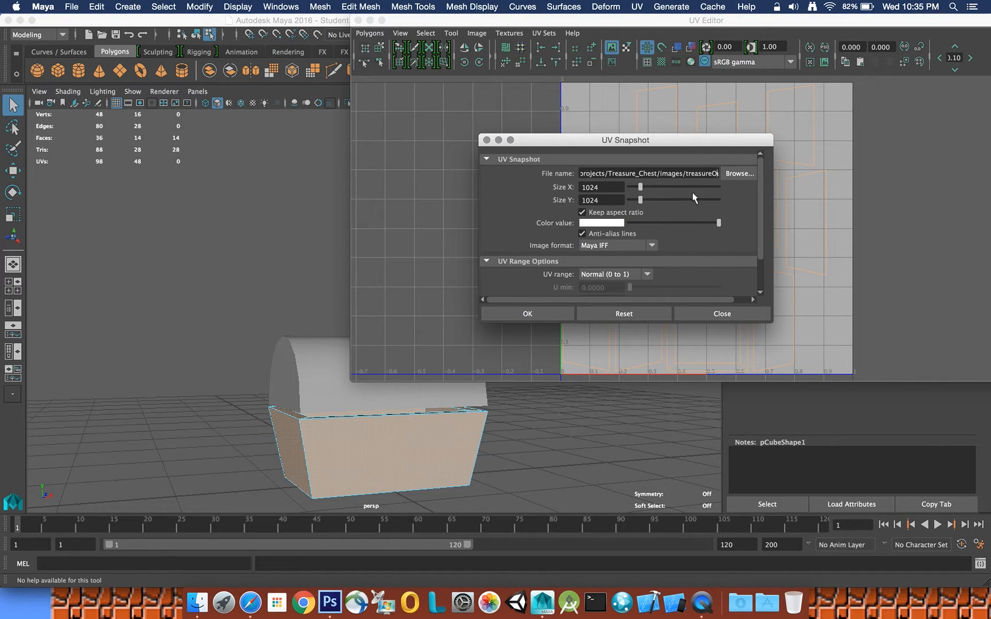
{"action": "scroll", "coordinate": [602, 200], "scroll_direction": "down", "scroll_amount": 3}
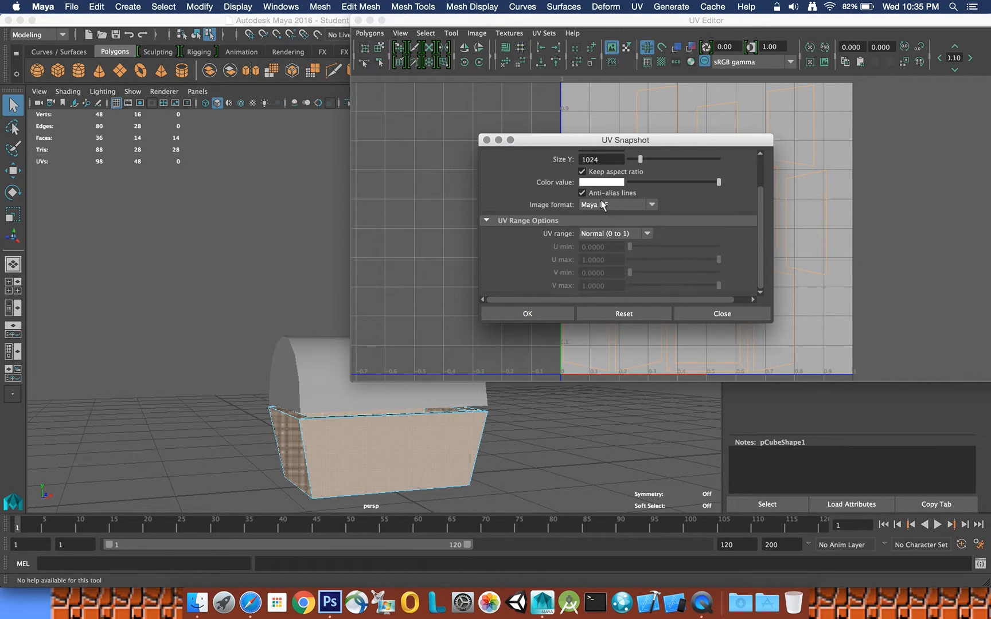
{"action": "left_click", "coordinate": [555, 312]}
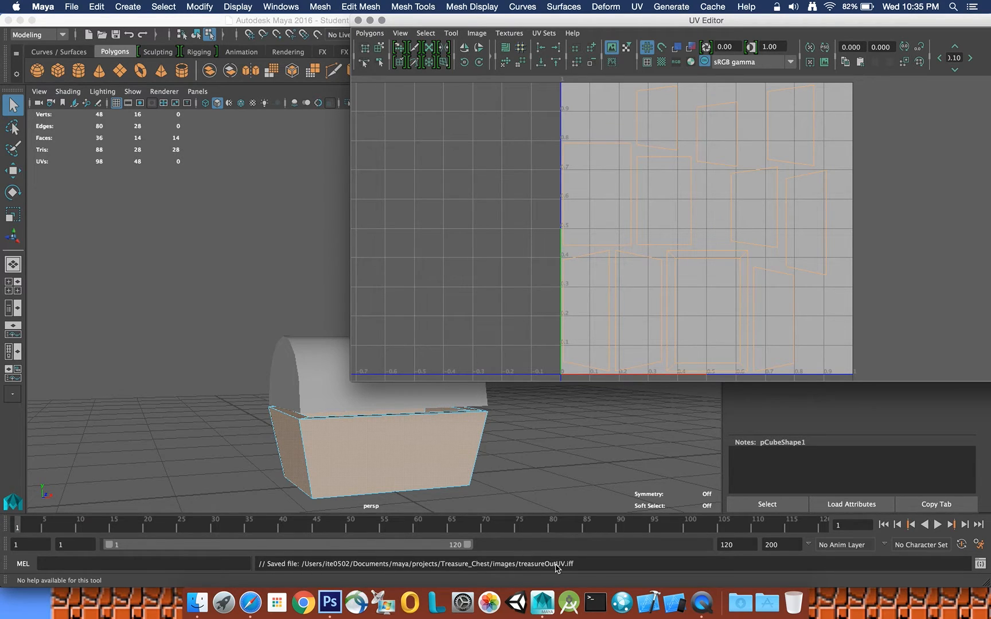
{"action": "left_click", "coordinate": [579, 569]}
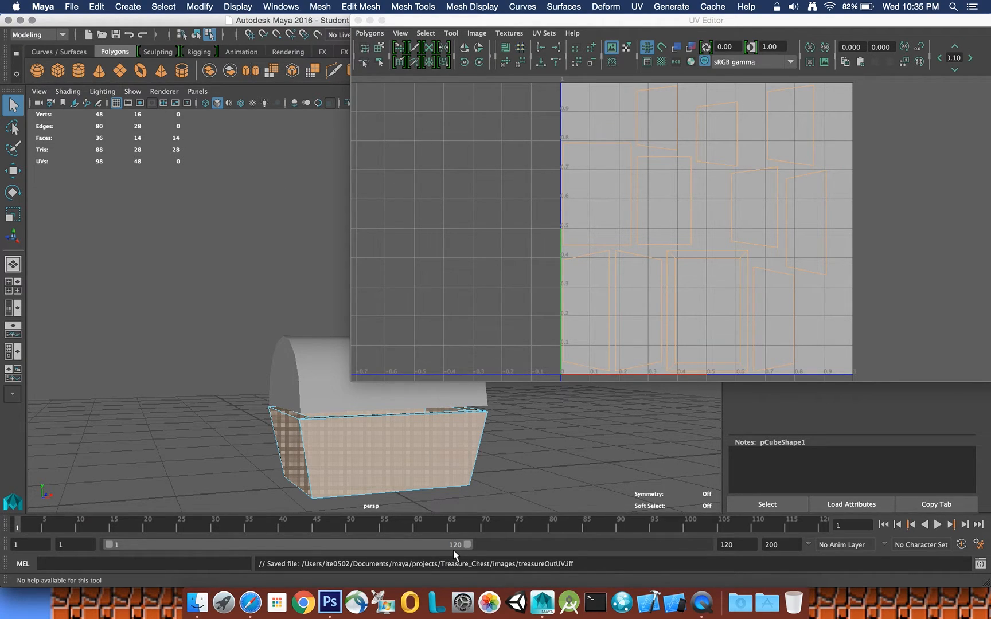
- Switch to Photoshop and open treasureOutUV.iff from the images folder of the Treasure_Chest Maya project
{"action": "left_click", "coordinate": [330, 602]}
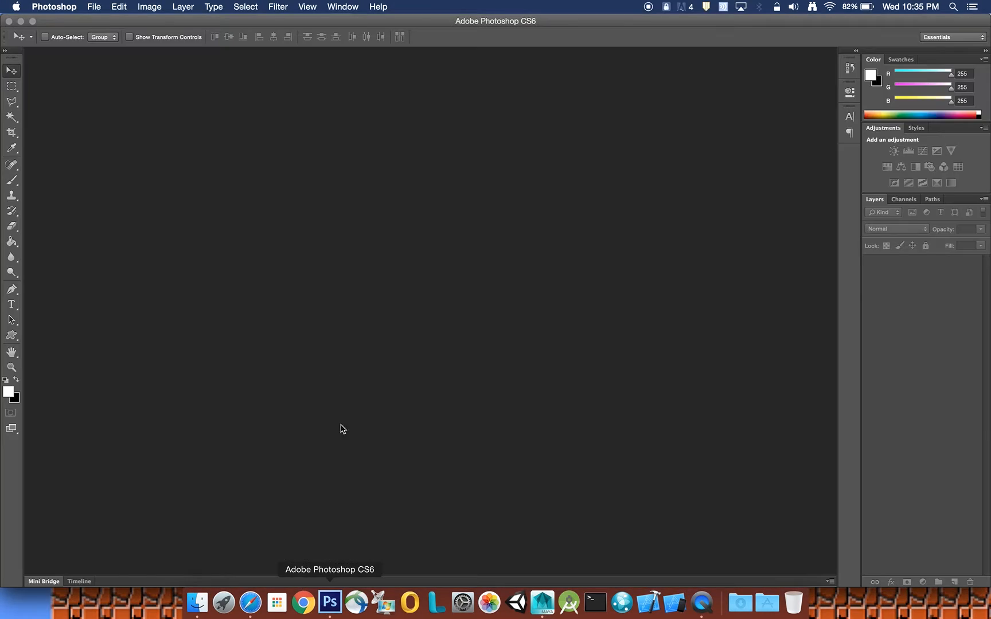
{"action": "left_click", "coordinate": [96, 8]}
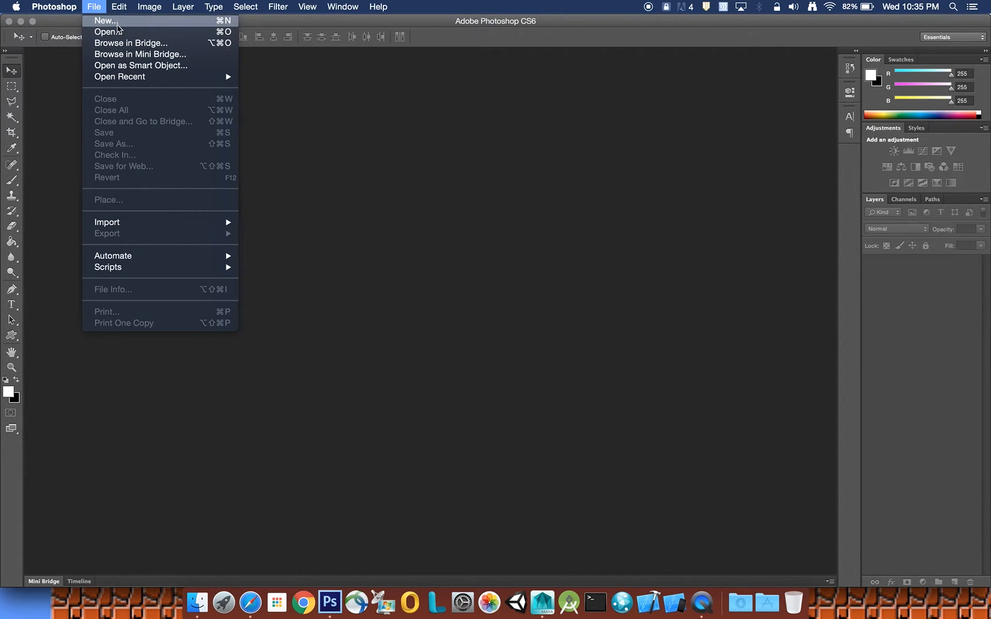
{"action": "left_click", "coordinate": [118, 33]}
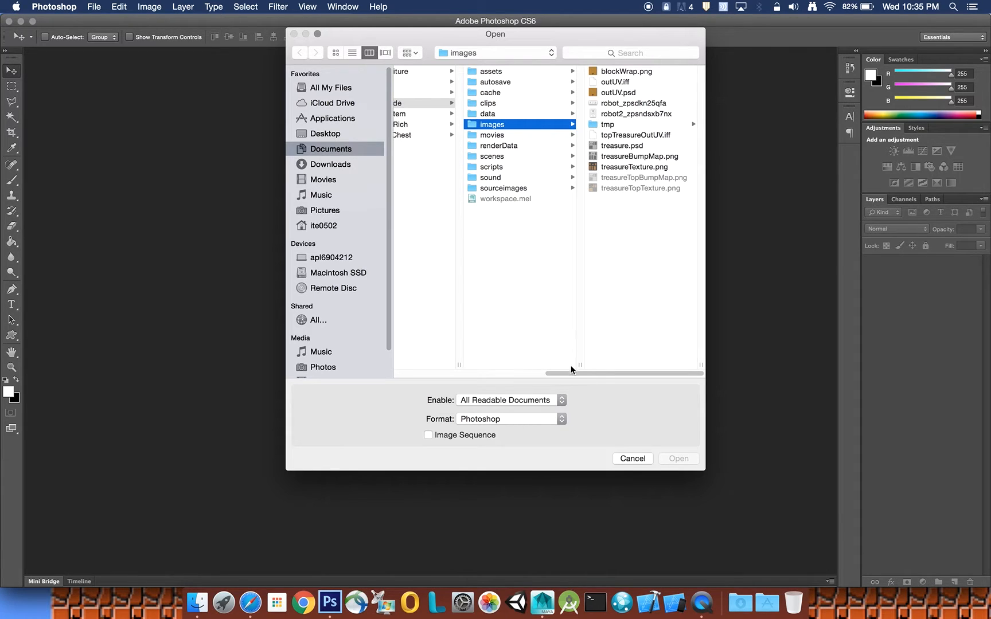
{"action": "left_click", "coordinate": [528, 373]}
{"action": "left_click", "coordinate": [599, 135]}
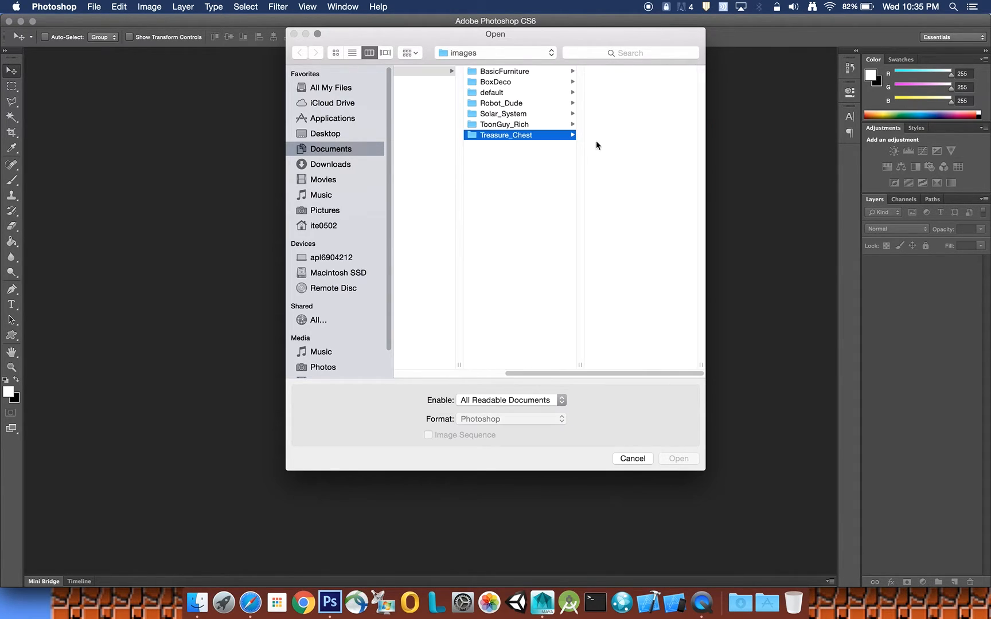
{"action": "left_click", "coordinate": [342, 151]}
{"action": "left_click", "coordinate": [425, 156]}
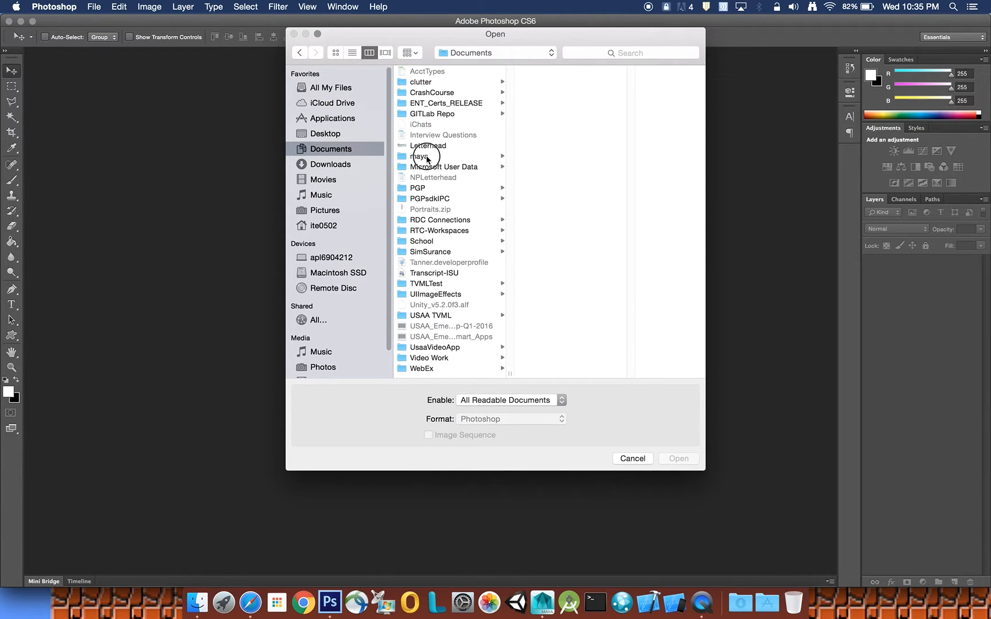
{"action": "left_click", "coordinate": [547, 72]}
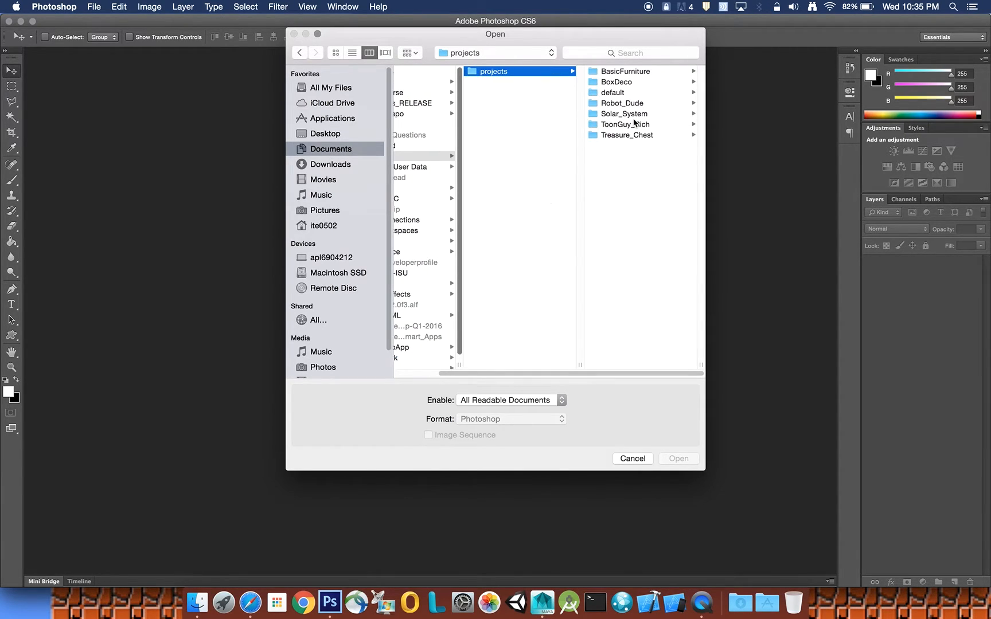
{"action": "left_click", "coordinate": [626, 136]}
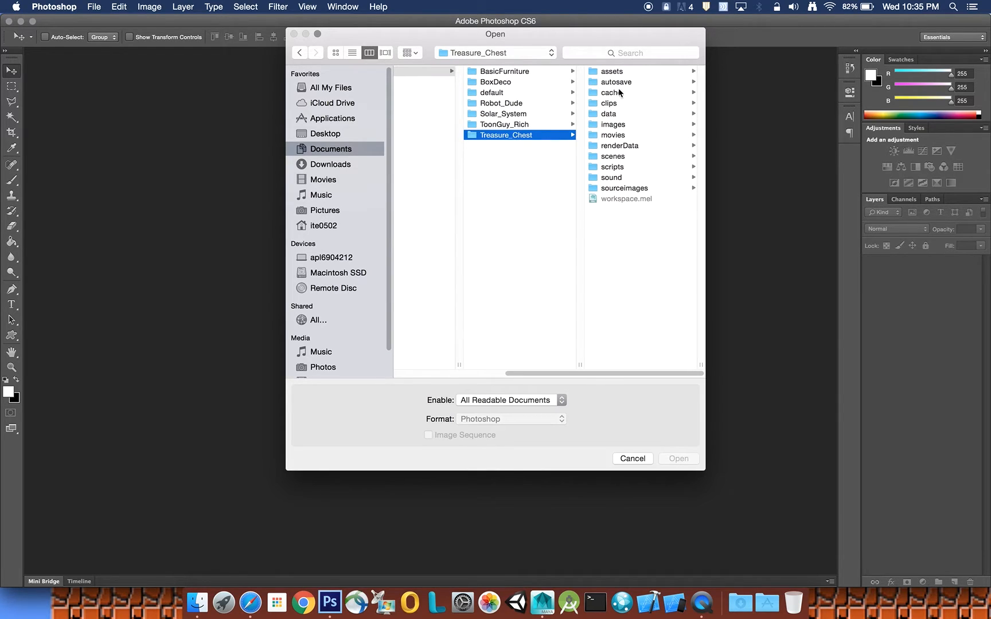
{"action": "left_click", "coordinate": [616, 125]}
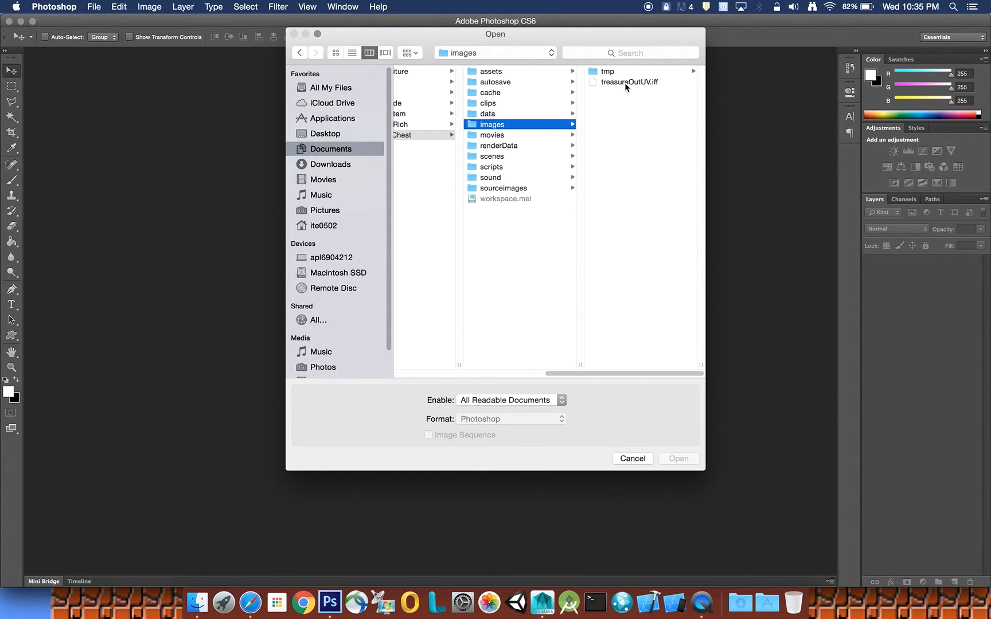
{"action": "left_click", "coordinate": [624, 82]}
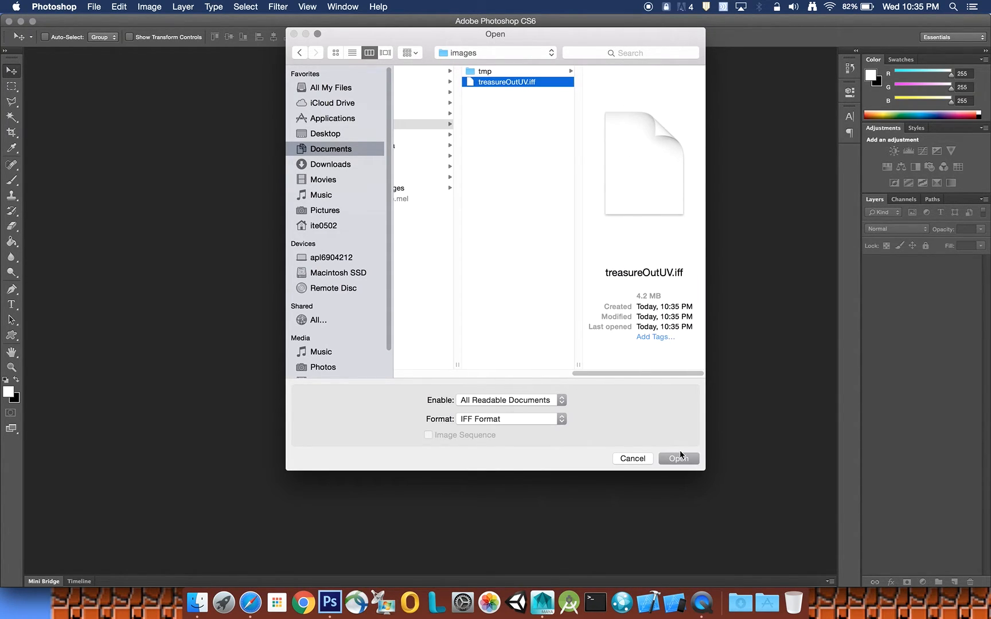
{"action": "left_click", "coordinate": [679, 458]}
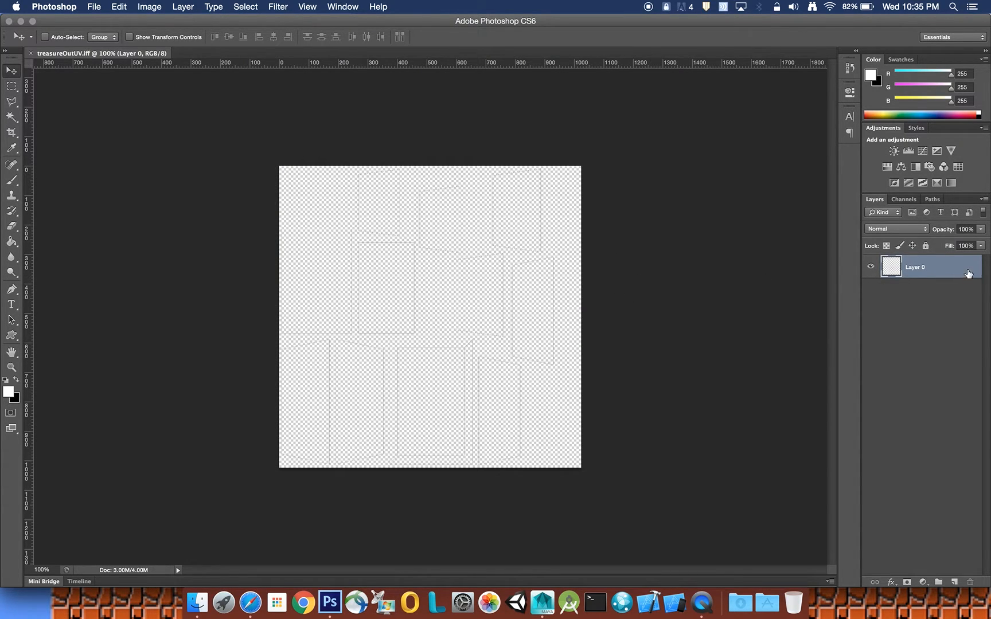
- Rename the UV snapshot's layer as outline
{"action": "double_click", "coordinate": [921, 267]}
{"action": "type", "text": "outline"}
{"action": "key", "text": "Return"}
- Create a layer group containing a new empty layer, and move the outline layer above the group
{"action": "left_click", "coordinate": [938, 582]}
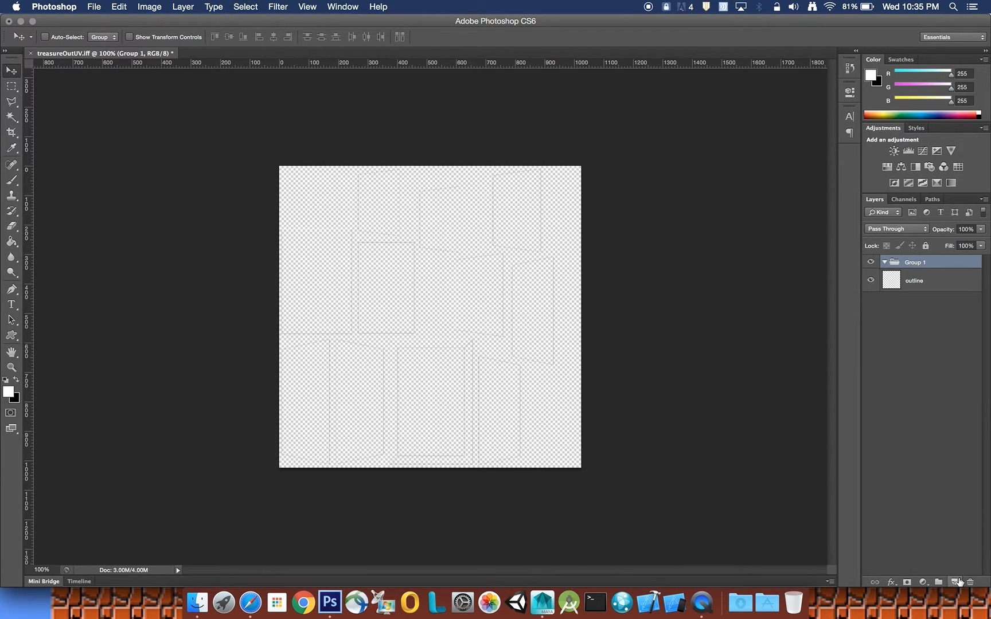
{"action": "left_click", "coordinate": [955, 582]}
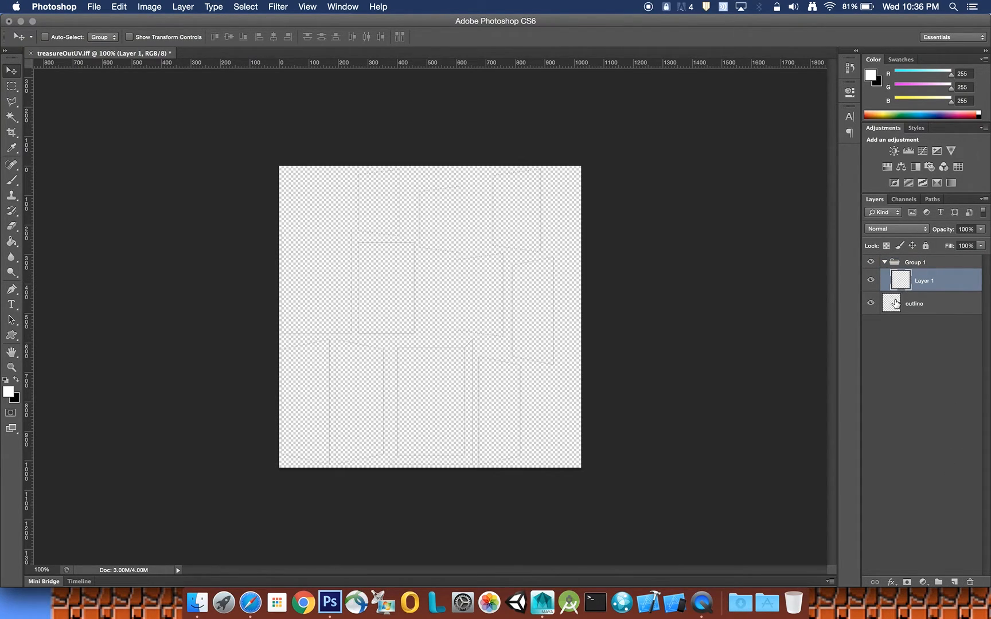
{"action": "left_click_drag", "start_coordinate": [897, 304], "coordinate": [929, 243]}
{"action": "left_click_drag", "start_coordinate": [926, 298], "coordinate": [916, 252]}
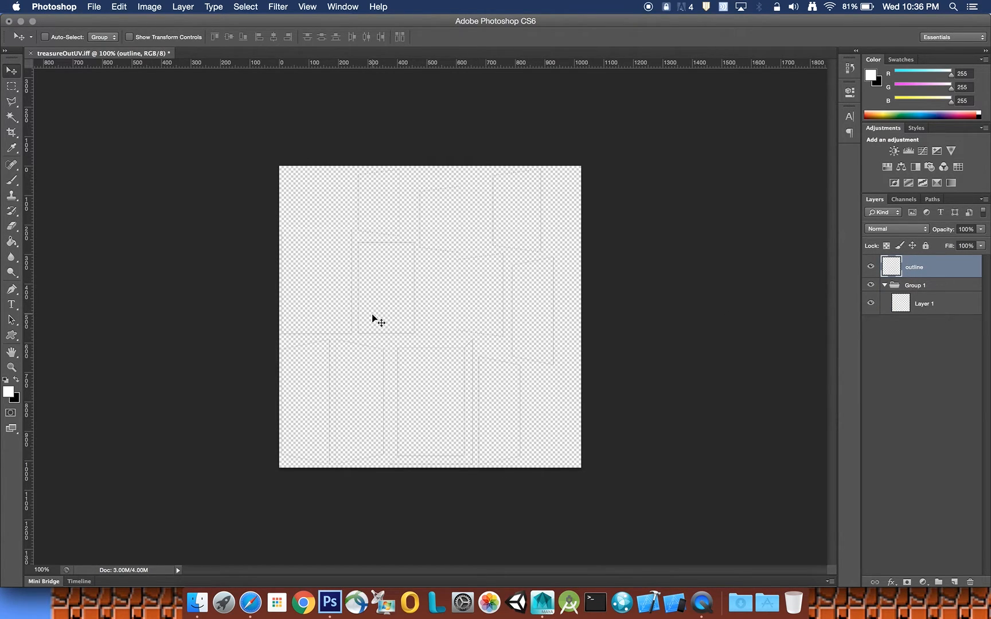
- Set the foreground colour to 3e3e3e and fill the group's empty layer with it using the Paint Bucket
{"action": "left_click", "coordinate": [9, 392]}
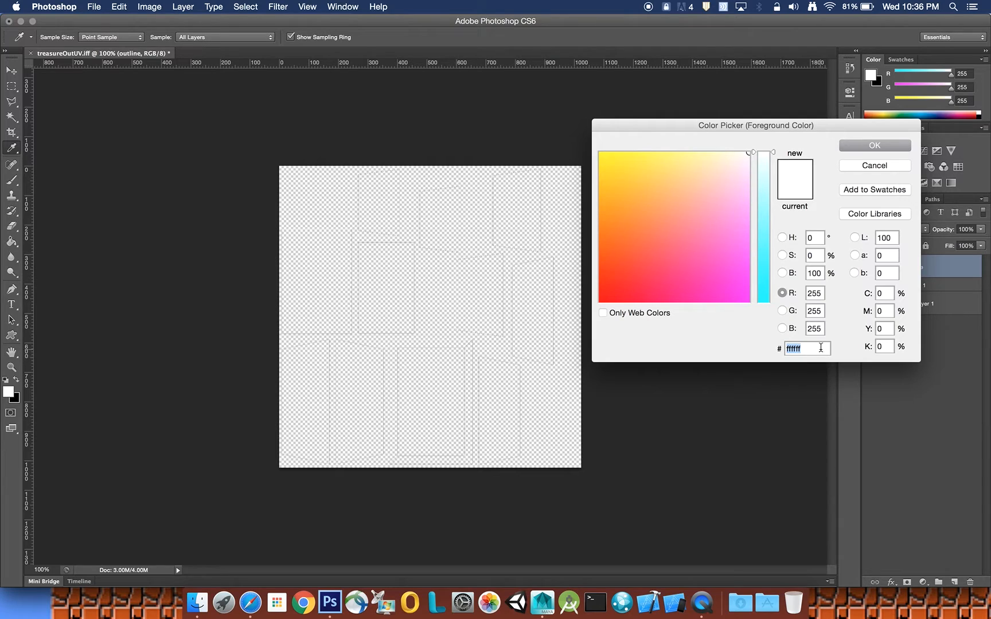
{"action": "type", "text": "3e3e3e"}
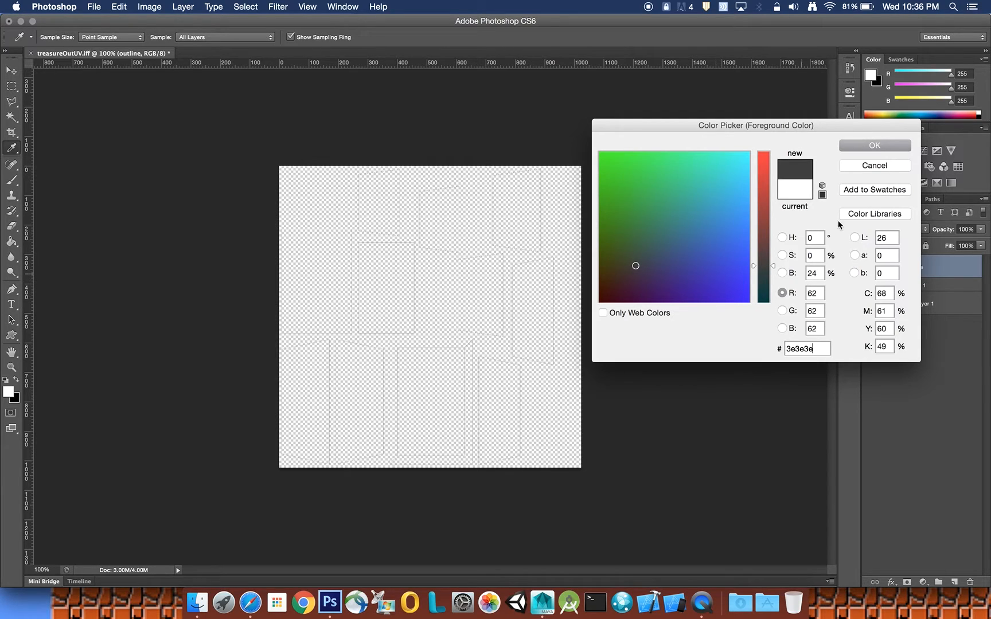
{"action": "left_click", "coordinate": [875, 145]}
{"action": "key", "text": "v"}
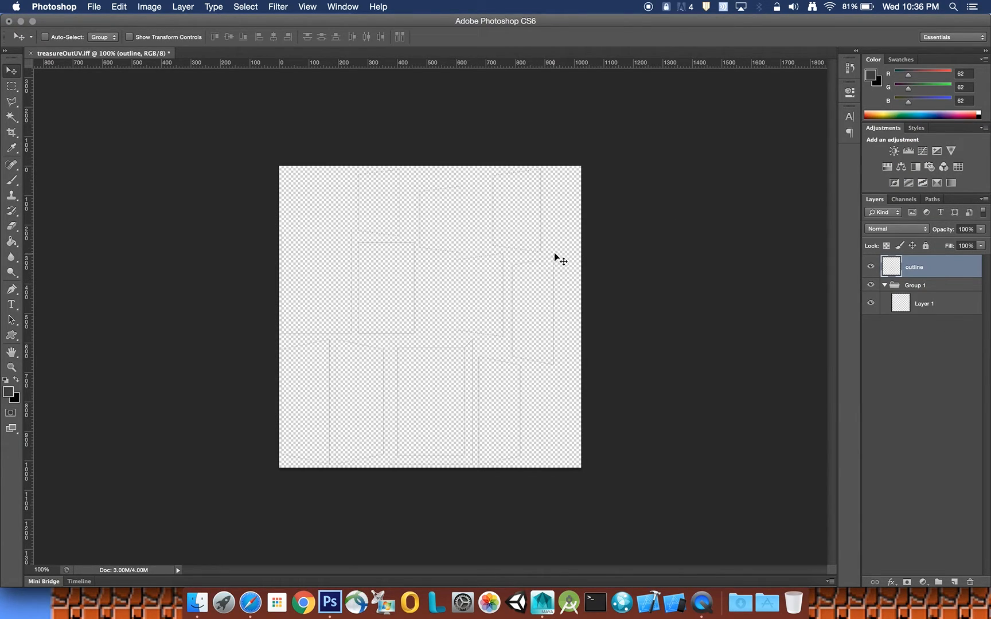
{"action": "left_click", "coordinate": [958, 303]}
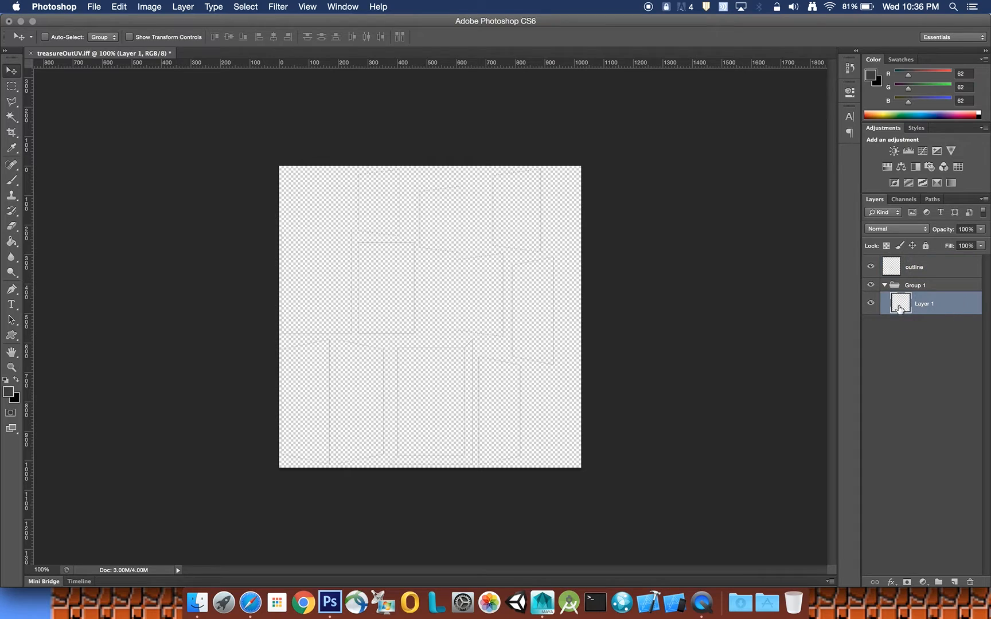
{"action": "left_click", "coordinate": [12, 242]}
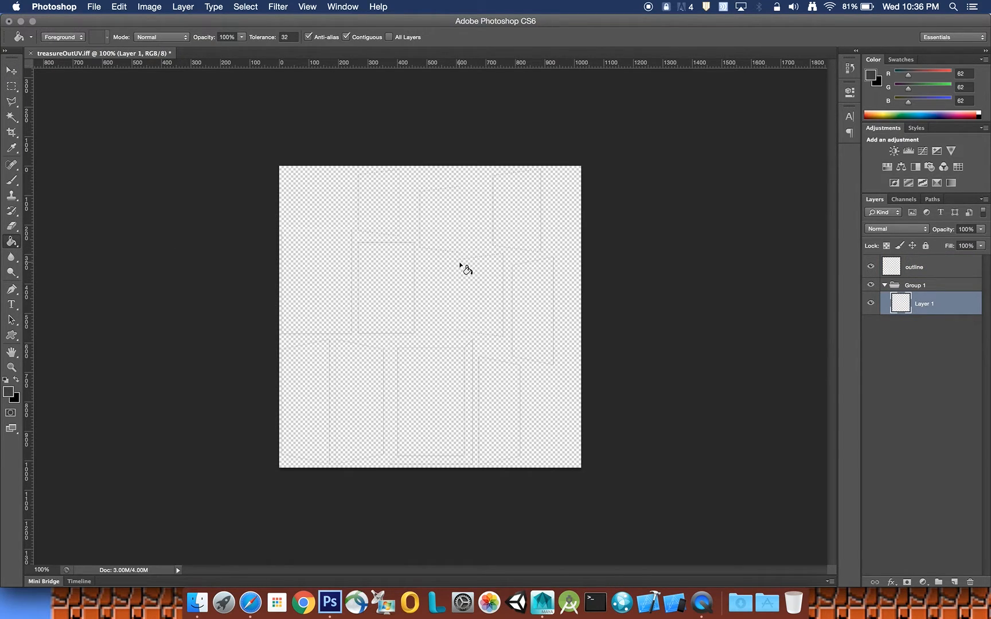
{"action": "left_click", "coordinate": [441, 268]}
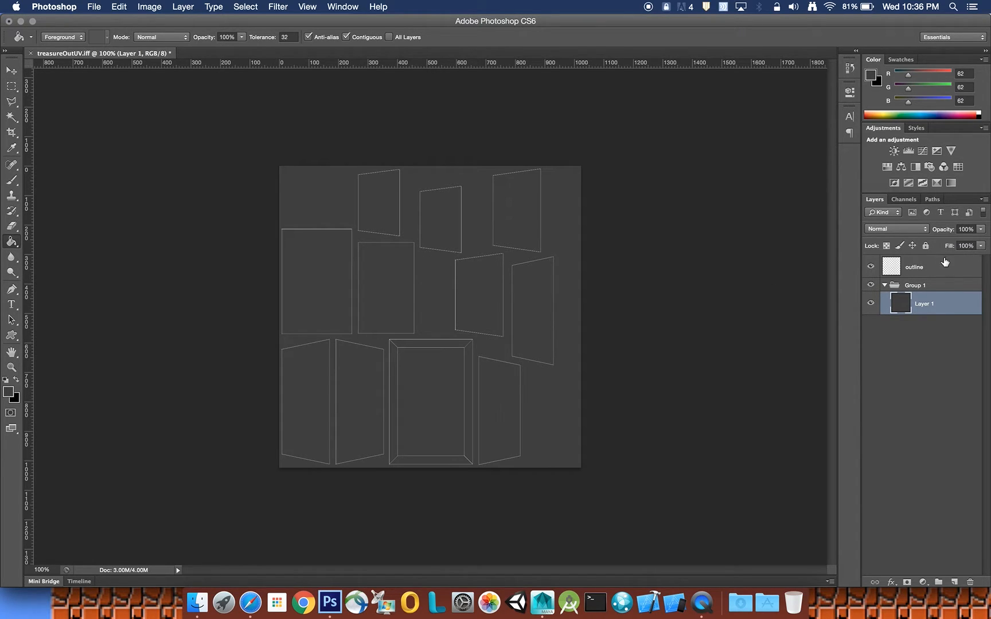
- Hide the dark grey layer and add a new empty layer beneath it inside the group
{"action": "left_click", "coordinate": [871, 303]}
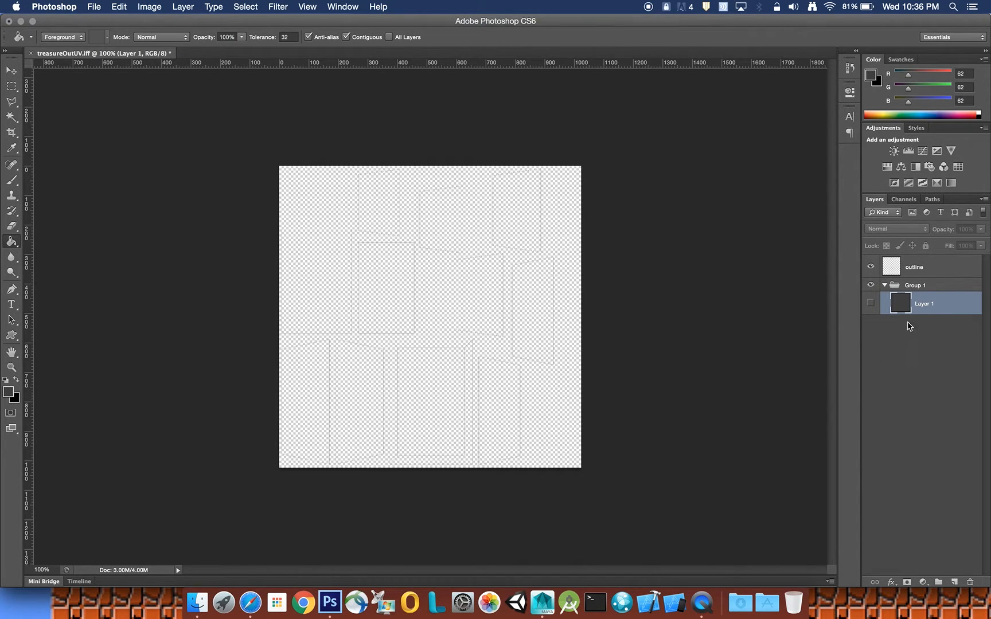
{"action": "left_click", "coordinate": [955, 582]}
{"action": "left_click_drag", "start_coordinate": [924, 304], "coordinate": [919, 346]}
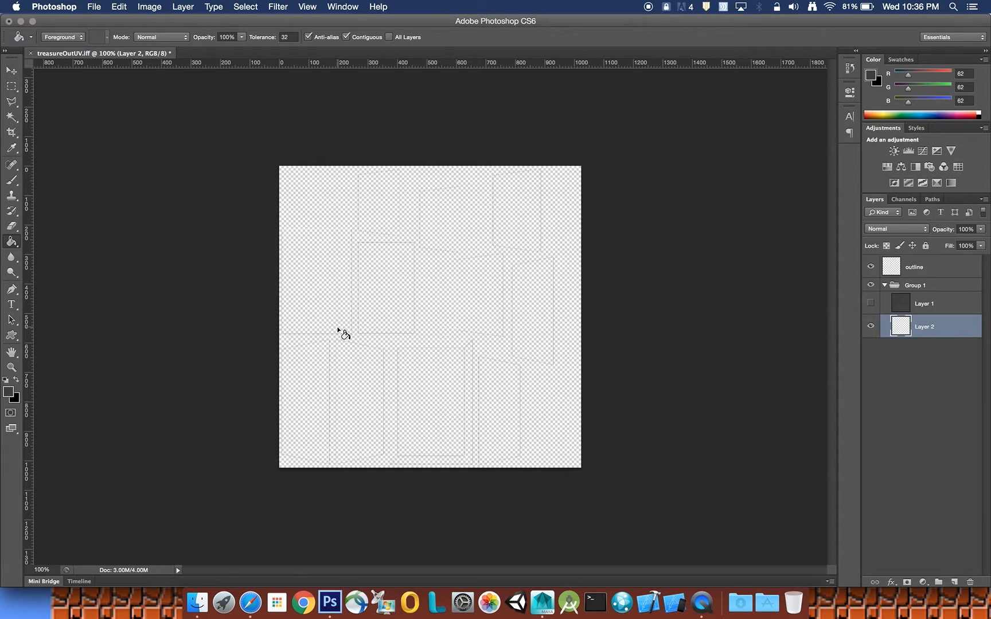
- Copy the cinnamon hex code from the colour chart in Safari and set Photoshop's foreground colour to 7B3F00, ready for the Paint Bucket
{"action": "left_click", "coordinate": [9, 393]}
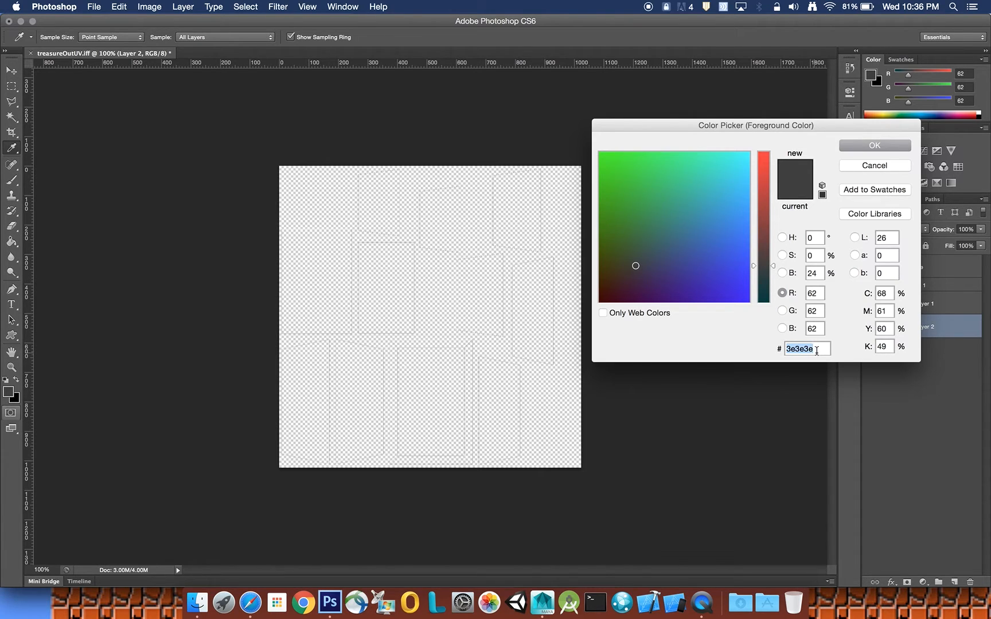
{"action": "left_click", "coordinate": [250, 603]}
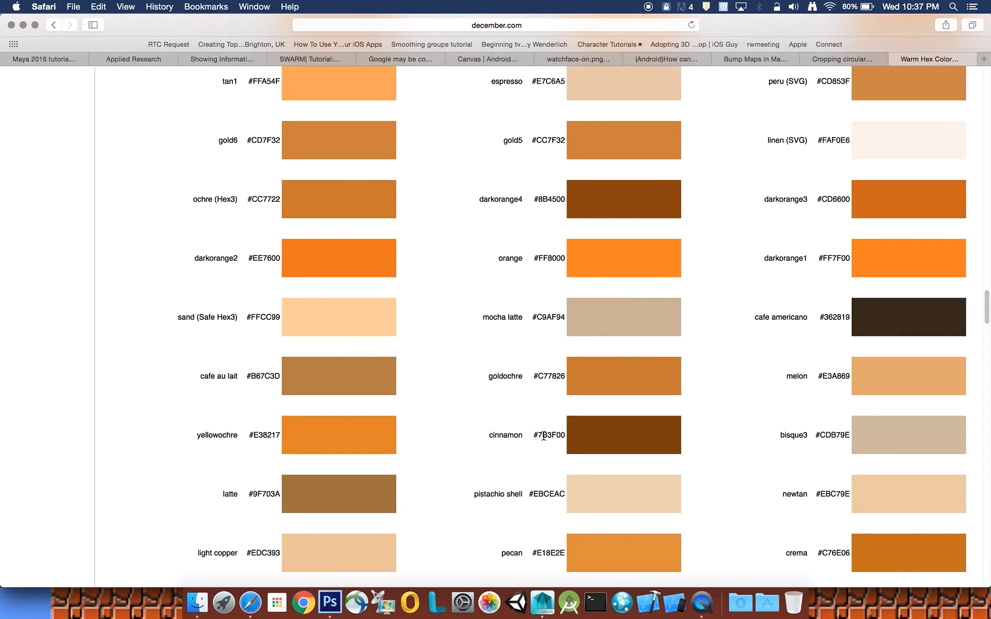
{"action": "left_click_drag", "start_coordinate": [540, 436], "coordinate": [565, 435]}
{"action": "key", "text": "super+c"}
{"action": "left_click", "coordinate": [330, 602]}
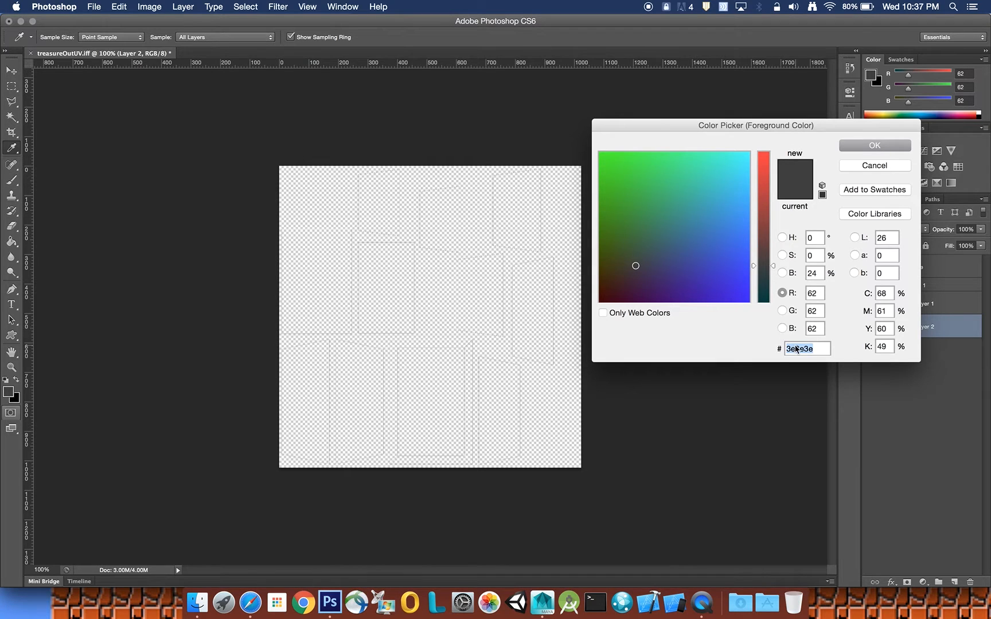
{"action": "key", "text": "super+v"}
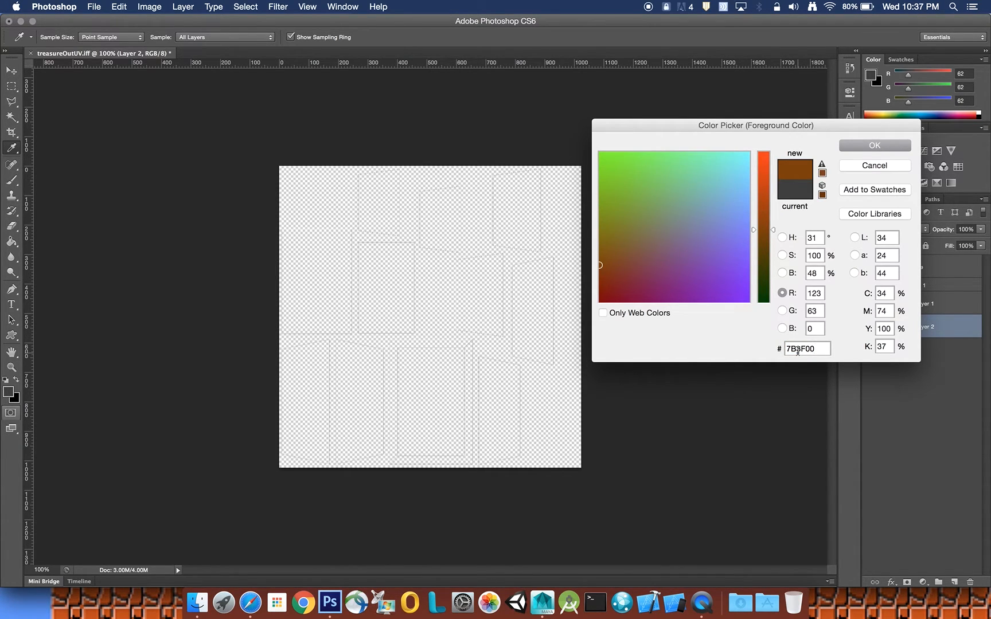
{"action": "key", "text": "Return"}
{"action": "key", "text": "g"}
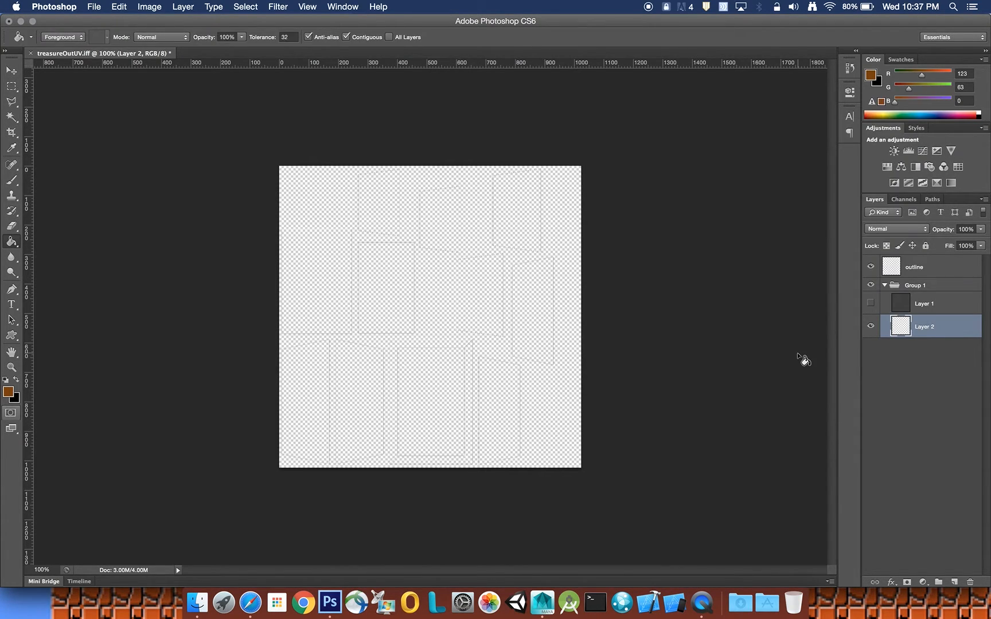
- Copy the gold6 hex code from the colour chart in Safari and set Photoshop's background colour to CD7F32
{"action": "left_click", "coordinate": [18, 396]}
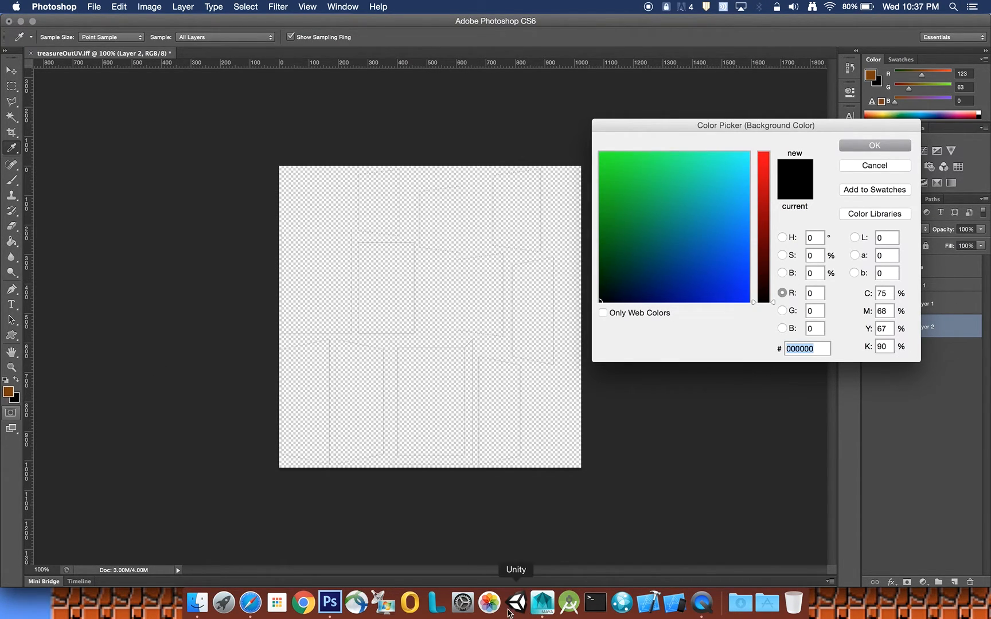
{"action": "left_click", "coordinate": [250, 602]}
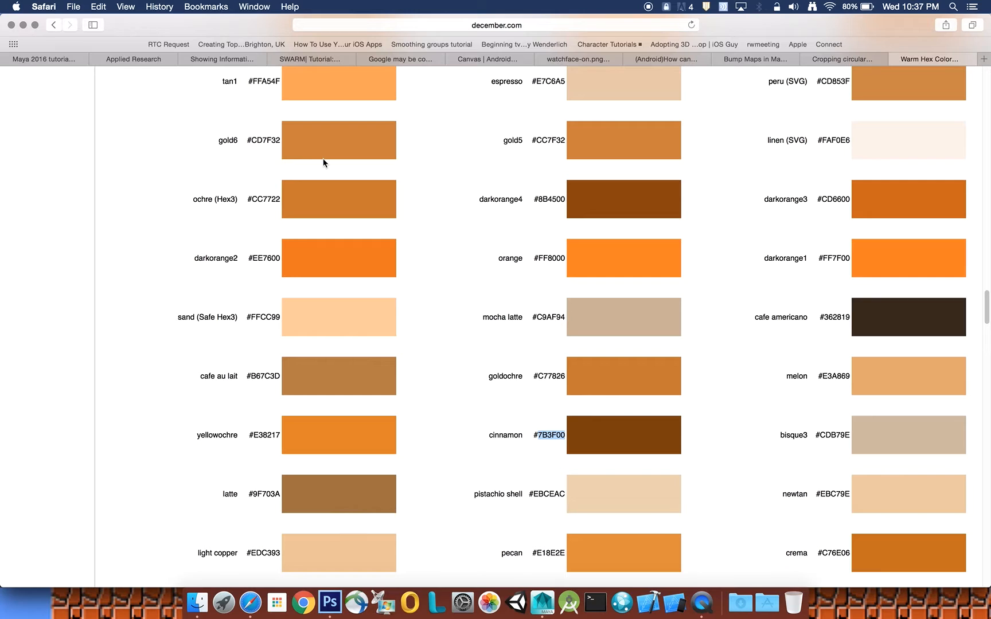
{"action": "left_click_drag", "start_coordinate": [252, 140], "coordinate": [279, 141]}
{"action": "key", "text": "super+c"}
{"action": "left_click", "coordinate": [330, 602]}
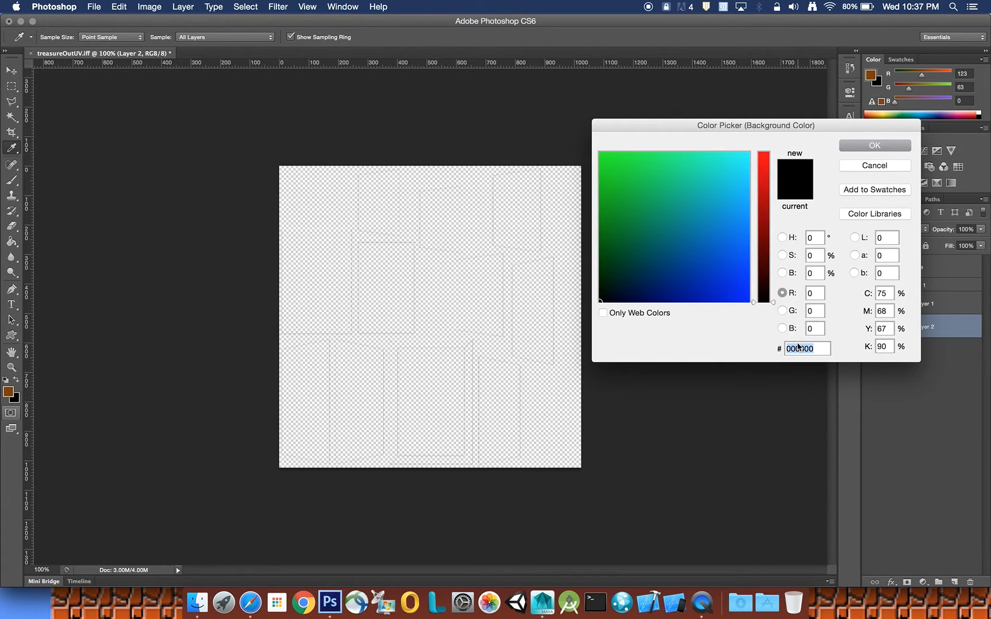
{"action": "key", "text": "super+v"}
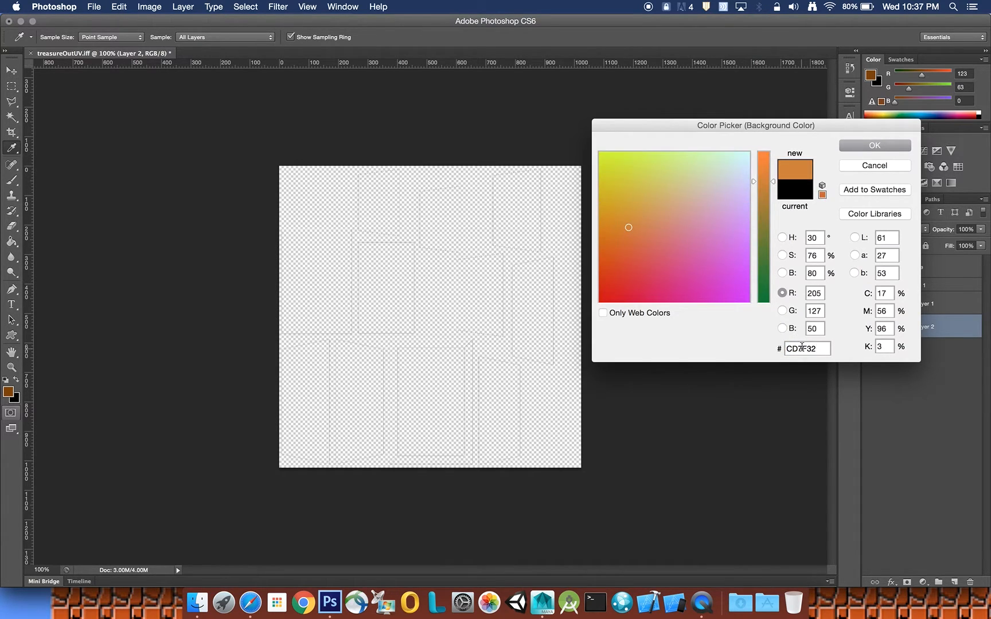
{"action": "key", "text": "Return"}
- Swap the foreground and background colours and fill the empty Layer 2 with orange CD7F32 using the Paint Bucket
{"action": "key", "text": "g"}
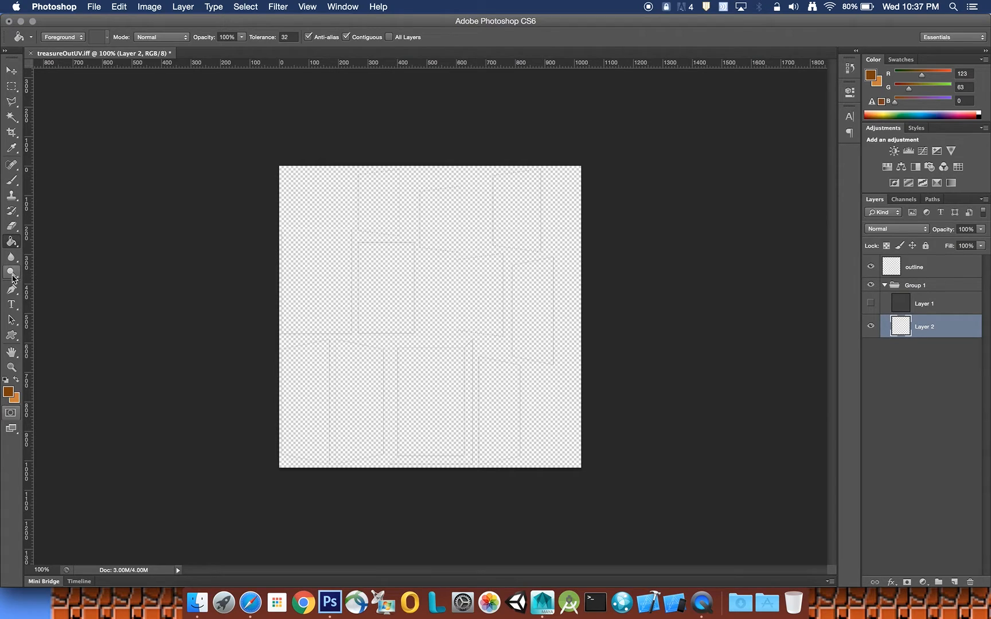
{"action": "left_click", "coordinate": [16, 381]}
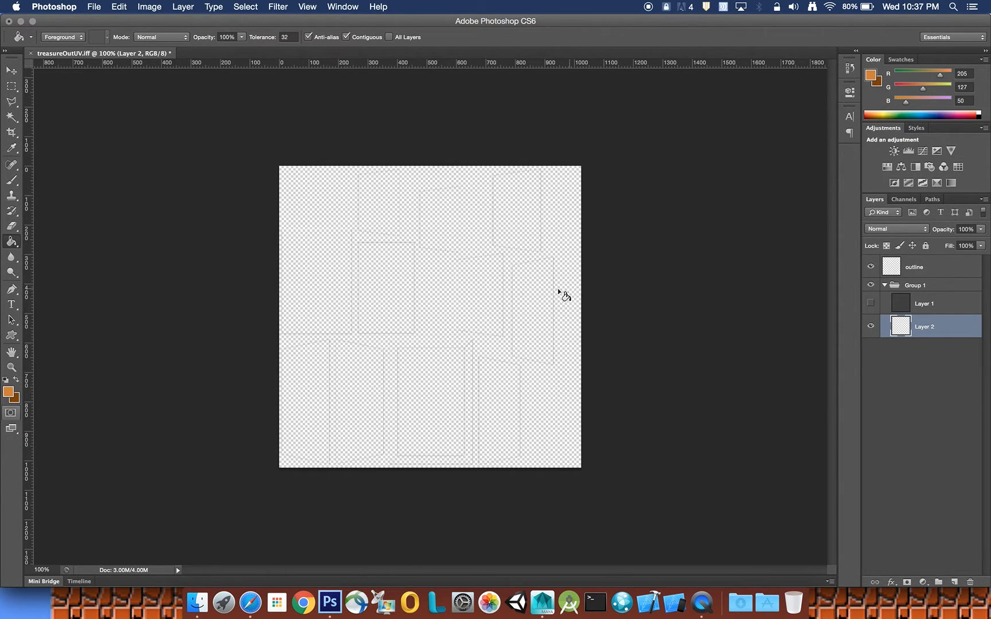
{"action": "left_click", "coordinate": [429, 292]}
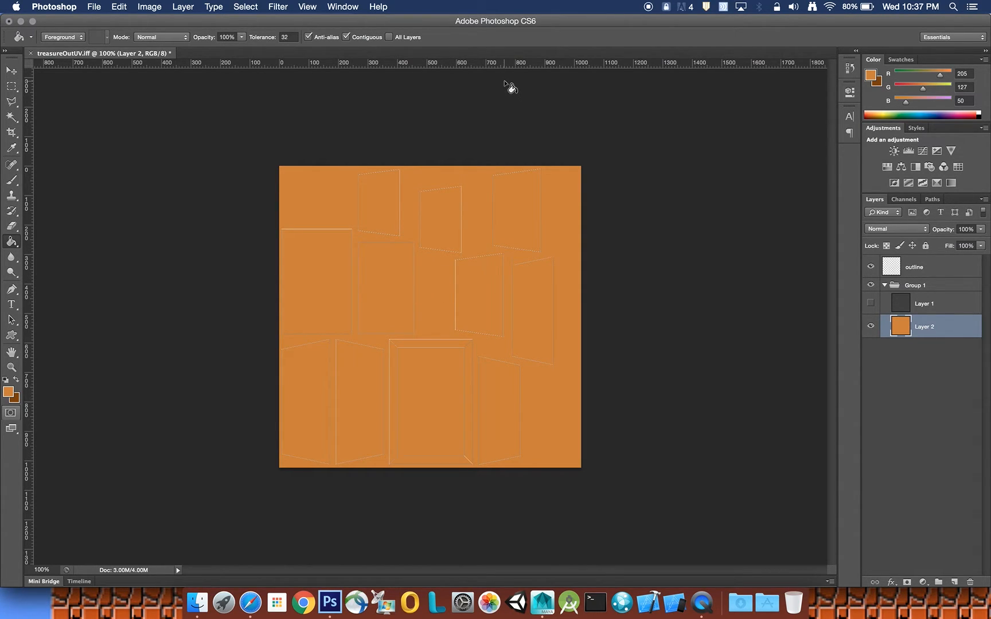
- Render Fibers on Layer 2 with variance 30 and strength 10, randomizing the wood-grain pattern several times before applying it
{"action": "left_click", "coordinate": [279, 7]}
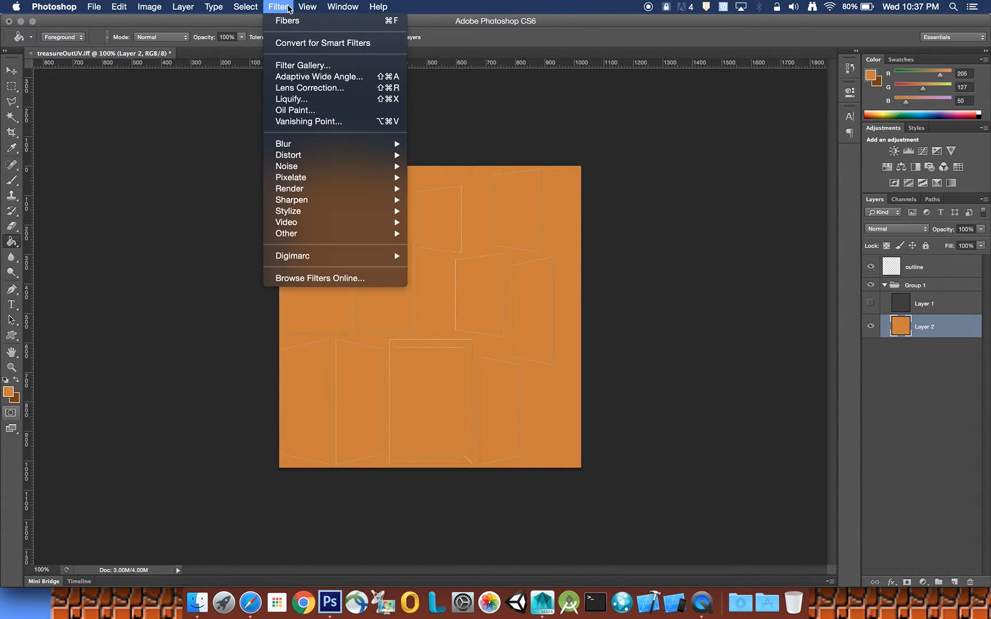
{"action": "mouse_move", "coordinate": [340, 189]}
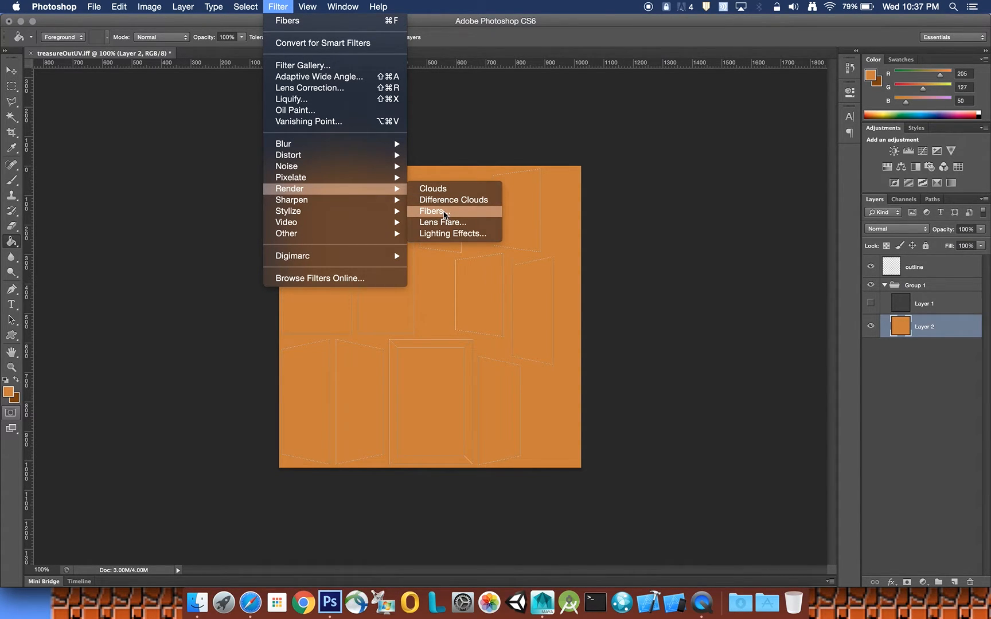
{"action": "left_click", "coordinate": [435, 211]}
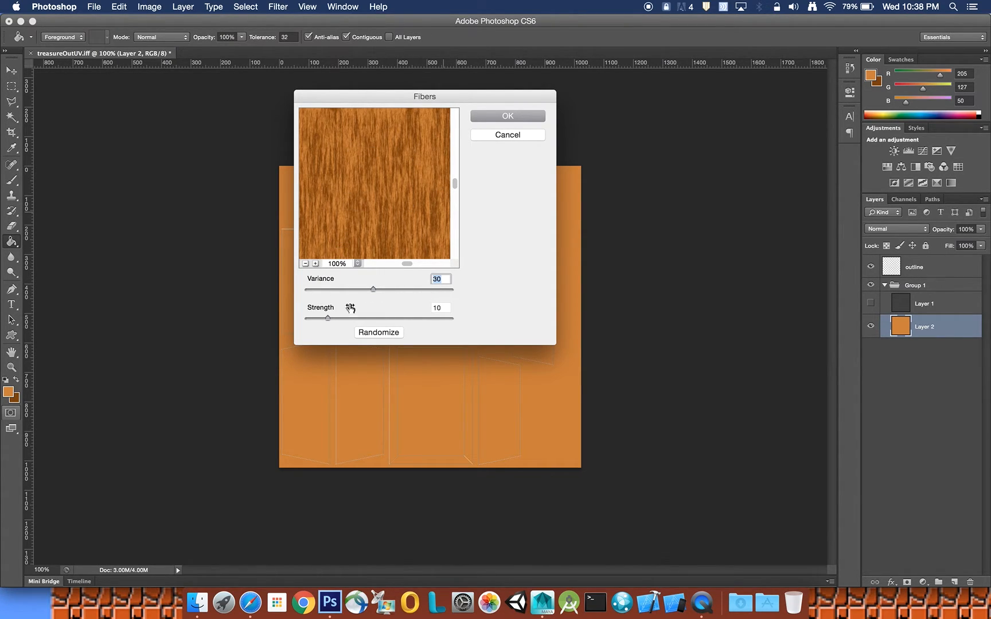
{"action": "left_click_drag", "start_coordinate": [405, 102], "coordinate": [690, 96]}
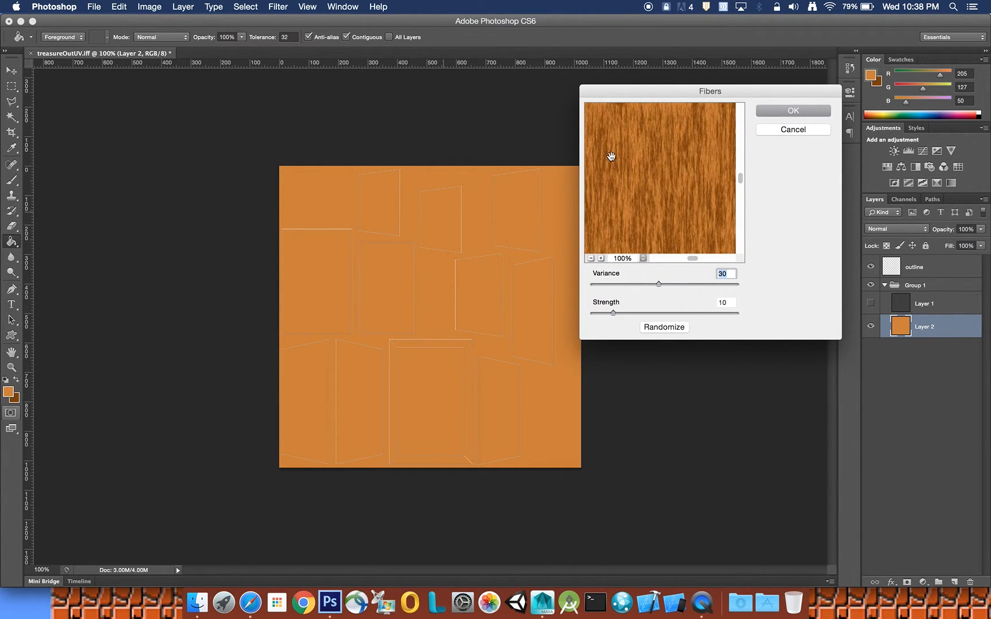
{"action": "left_click", "coordinate": [667, 328]}
{"action": "left_click", "coordinate": [666, 328]}
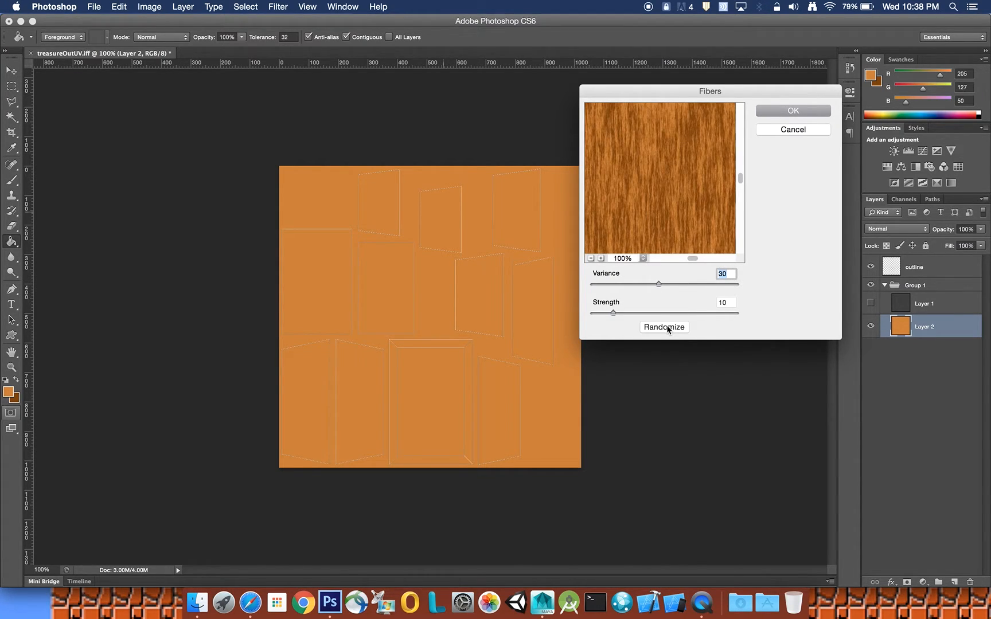
{"action": "left_click", "coordinate": [667, 327]}
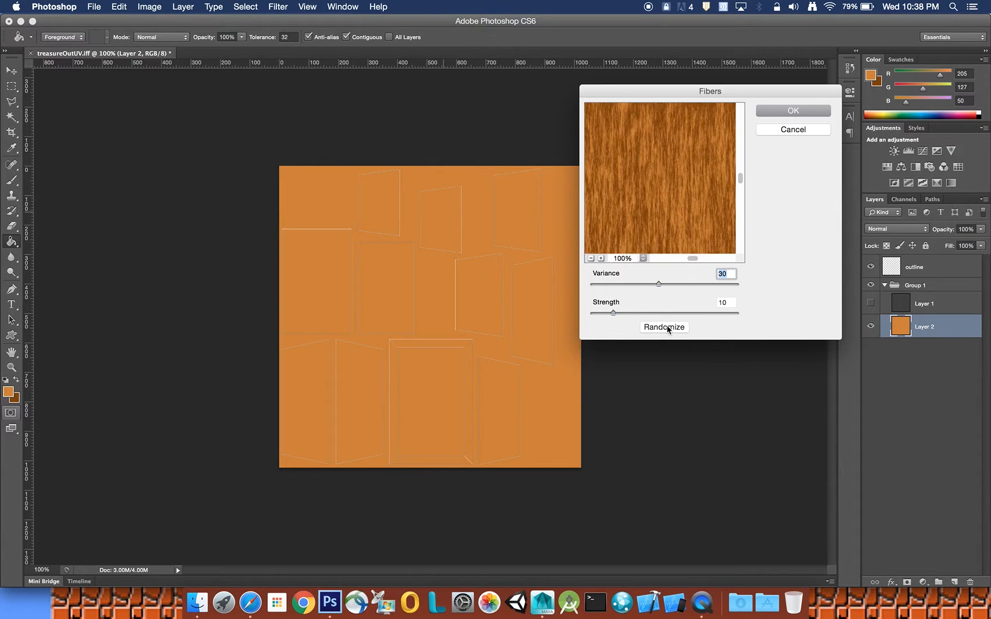
{"action": "left_click", "coordinate": [667, 328]}
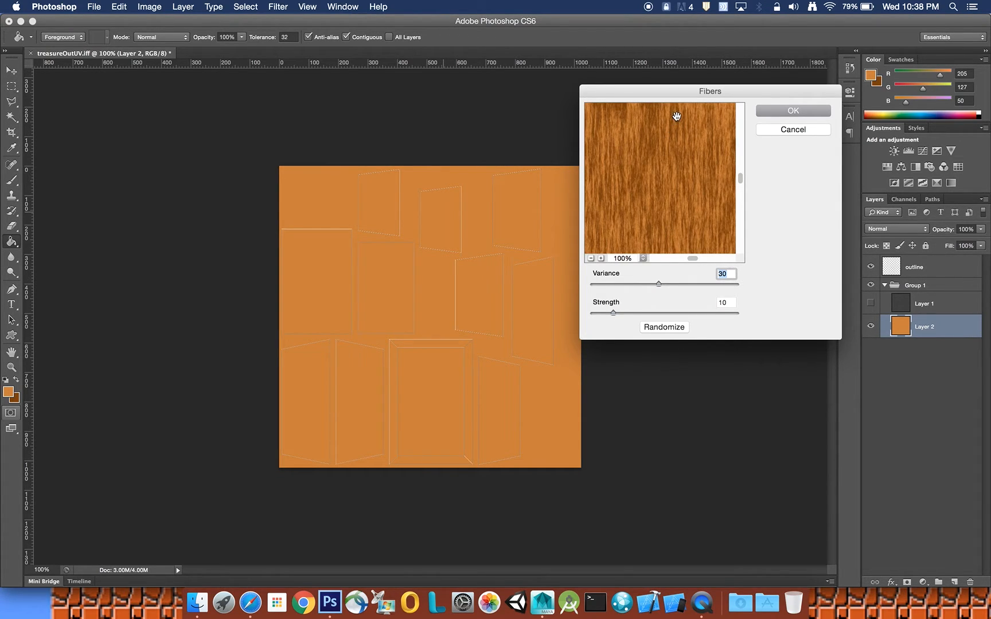
{"action": "left_click", "coordinate": [787, 115]}
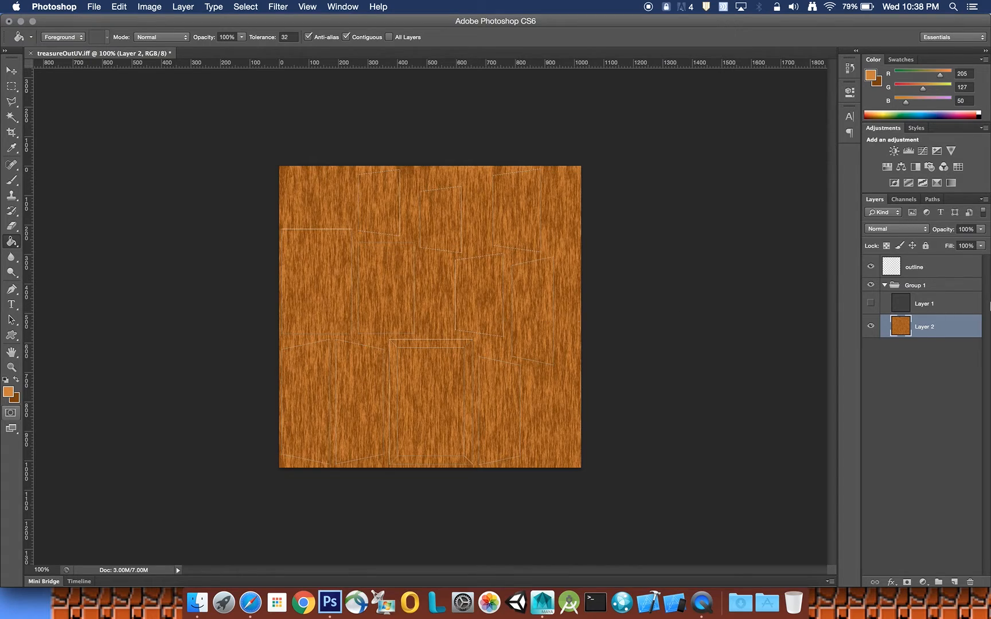
- Show Layer 1, make it active and try to select a panel area with the Magic Wand
{"action": "left_click", "coordinate": [868, 306]}
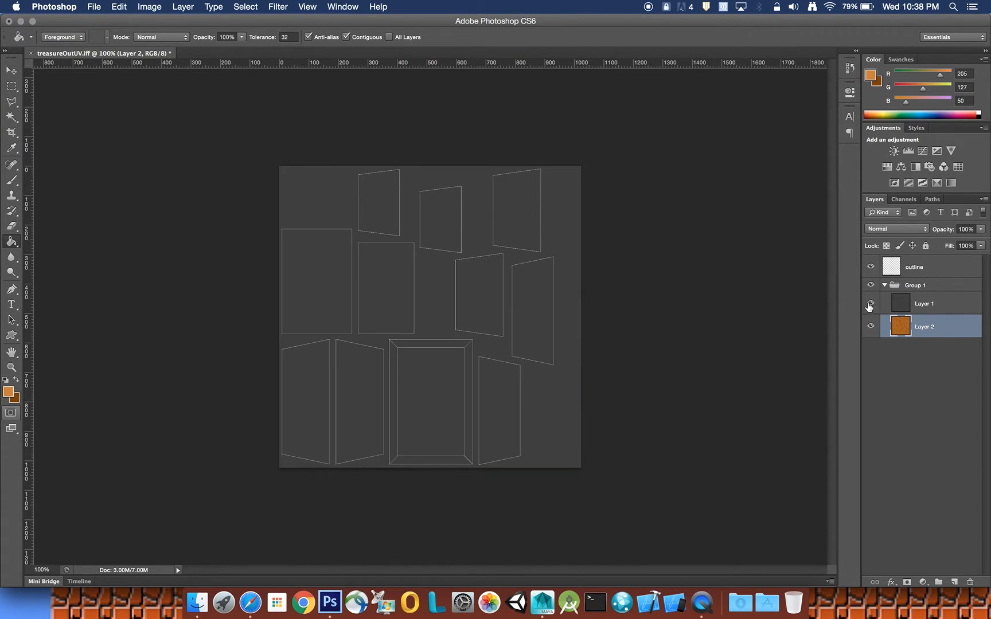
{"action": "left_click", "coordinate": [937, 305]}
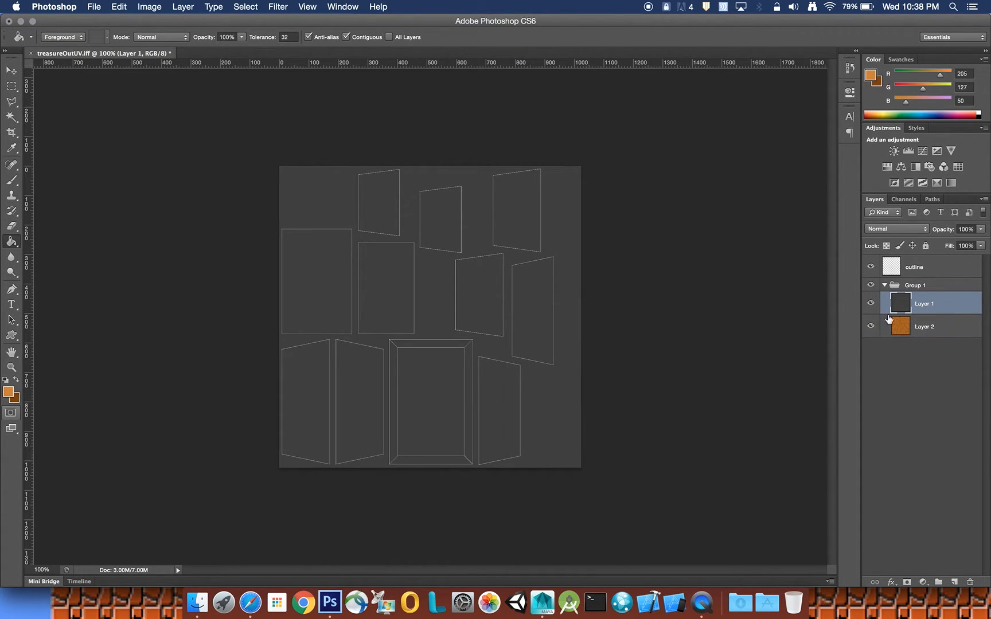
{"action": "left_click", "coordinate": [11, 117]}
{"action": "left_click", "coordinate": [11, 117]}
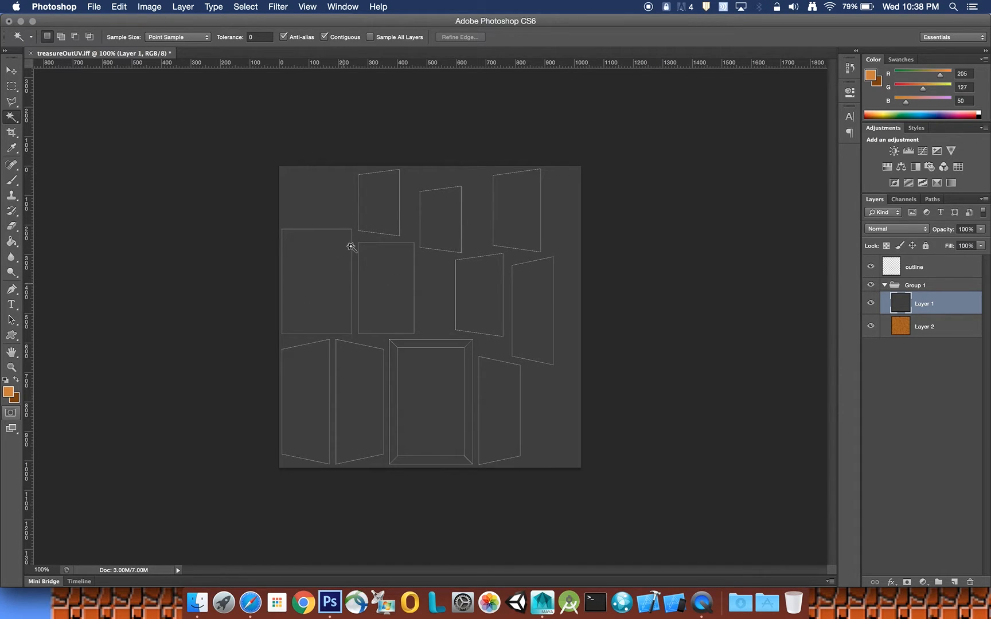
{"action": "left_click", "coordinate": [382, 215]}
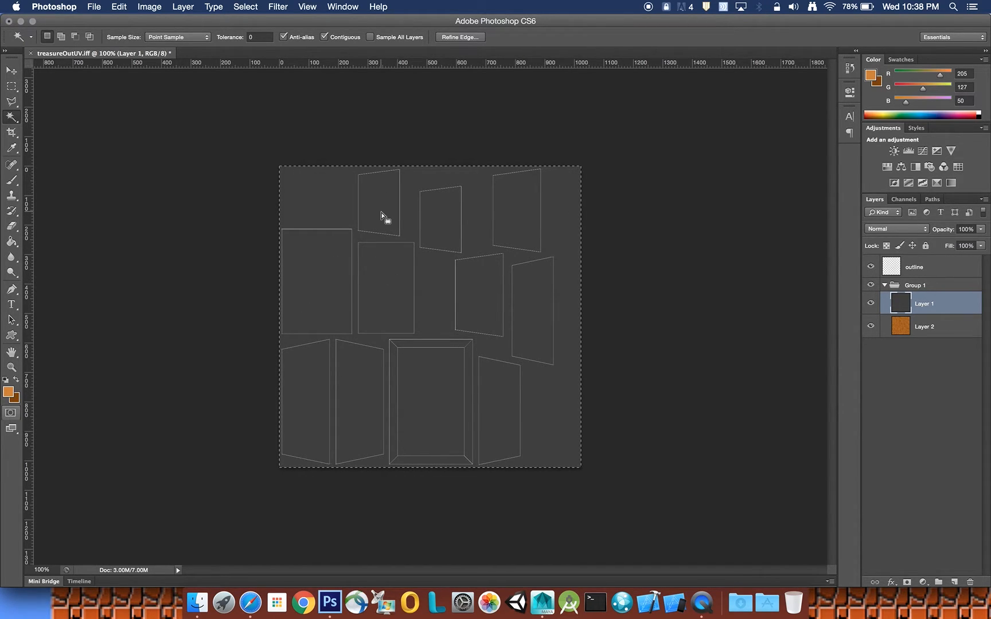
- On the outline layer, select the insides of all ten single-outlined panels with the Magic Wand, leaving out the double-framed panel
{"action": "left_click", "coordinate": [920, 267]}
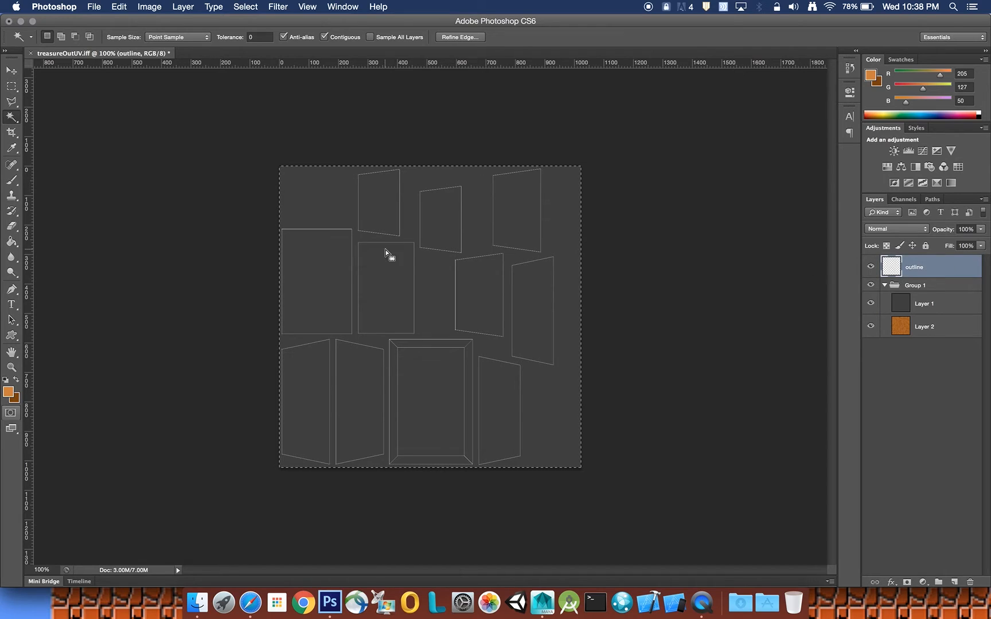
{"action": "left_click", "coordinate": [387, 212]}
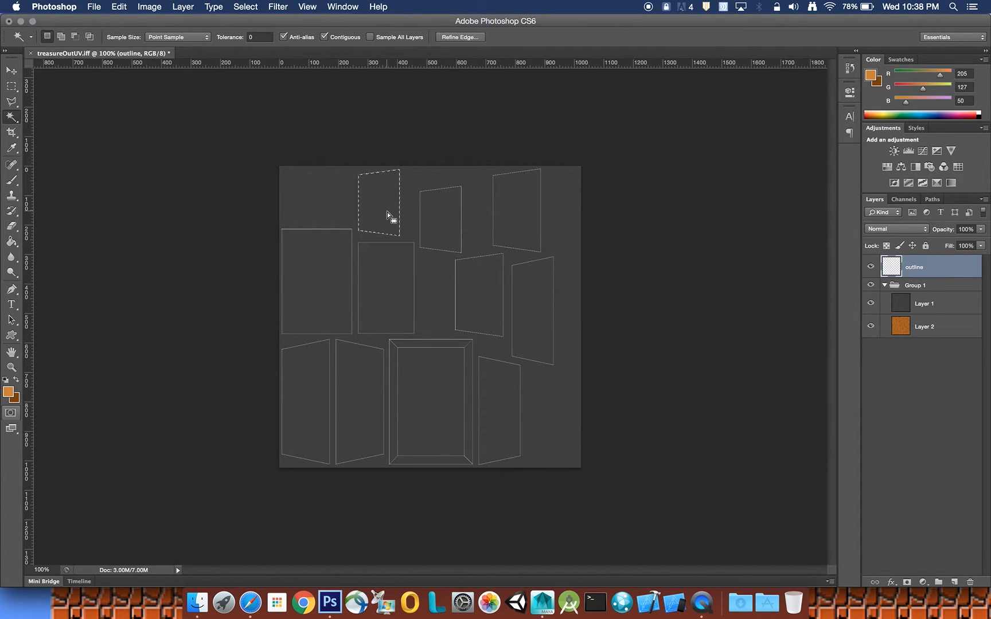
{"action": "left_click", "coordinate": [439, 223], "text": "shift"}
{"action": "left_click", "coordinate": [510, 218], "text": "shift"}
{"action": "left_click", "coordinate": [486, 279], "text": "shift"}
{"action": "left_click", "coordinate": [537, 299], "text": "shift"}
{"action": "left_click", "coordinate": [396, 295], "text": "shift"}
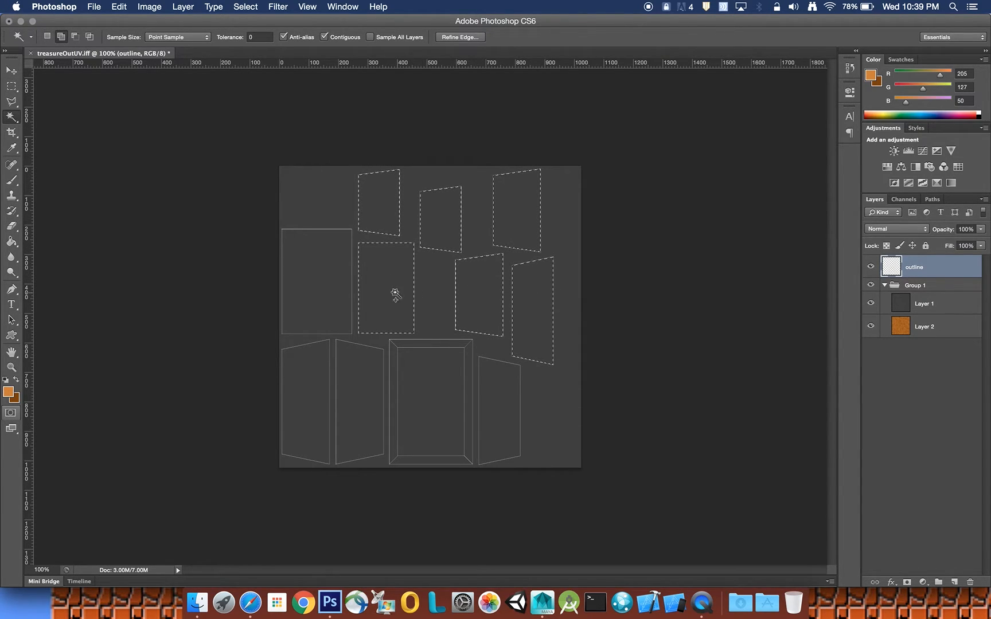
{"action": "left_click", "coordinate": [331, 303], "text": "shift"}
{"action": "left_click", "coordinate": [317, 355], "text": "shift"}
{"action": "left_click", "coordinate": [360, 373], "text": "shift"}
{"action": "left_click", "coordinate": [493, 400], "text": "shift"}
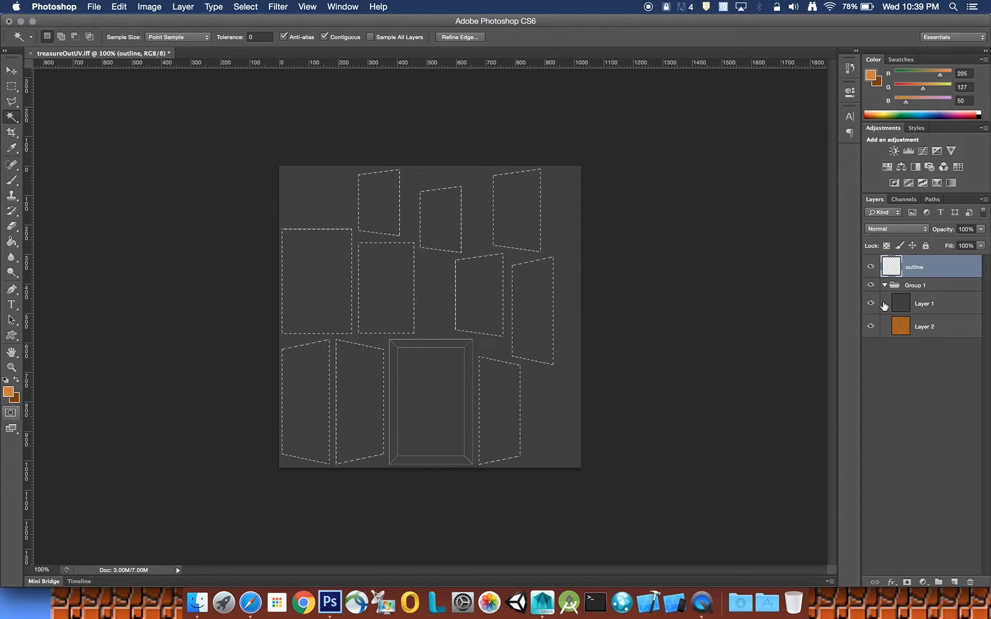
- Make Layer 1 active and contract the panel selection by 50 pixels
{"action": "left_click", "coordinate": [925, 302]}
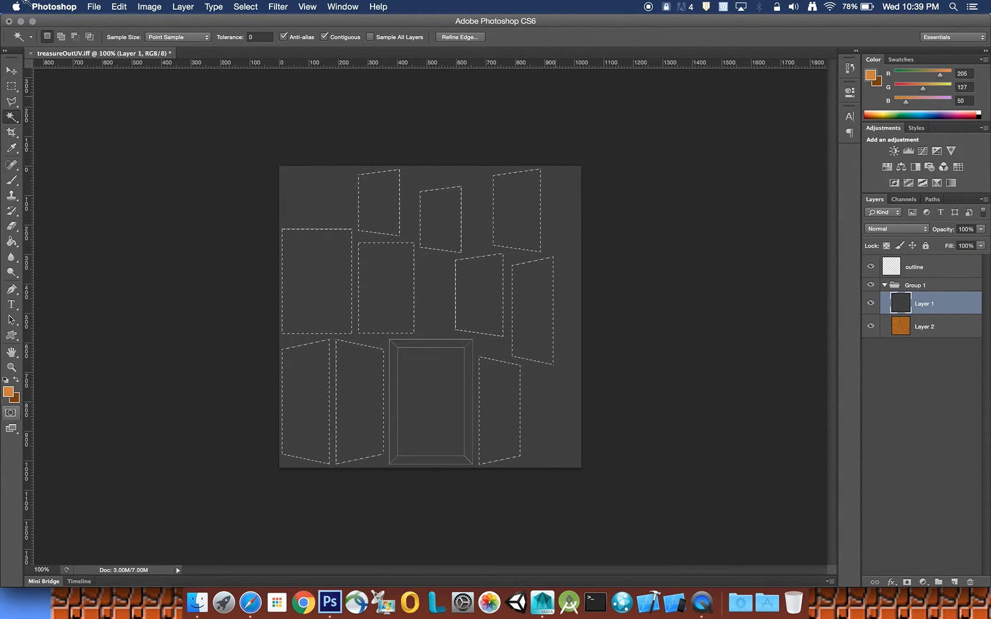
{"action": "left_click", "coordinate": [245, 10]}
{"action": "mouse_move", "coordinate": [272, 163]}
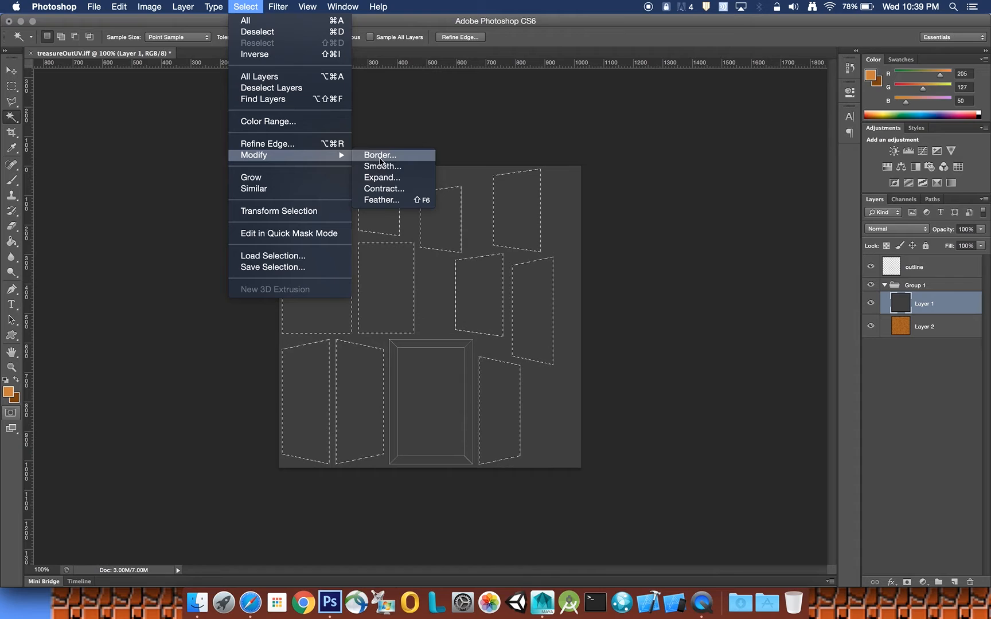
{"action": "left_click", "coordinate": [383, 188]}
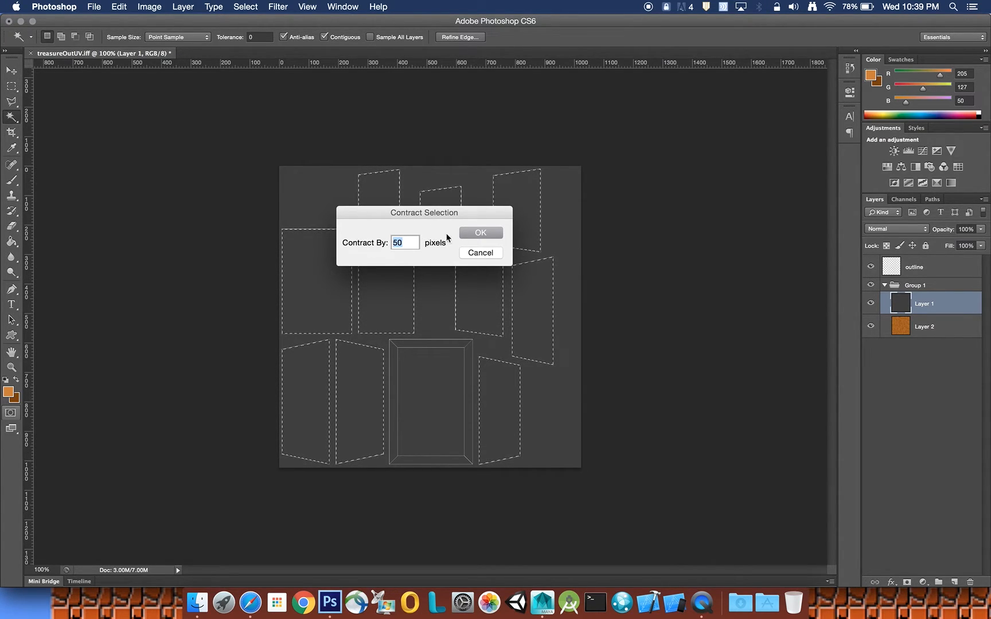
{"action": "left_click", "coordinate": [475, 233]}
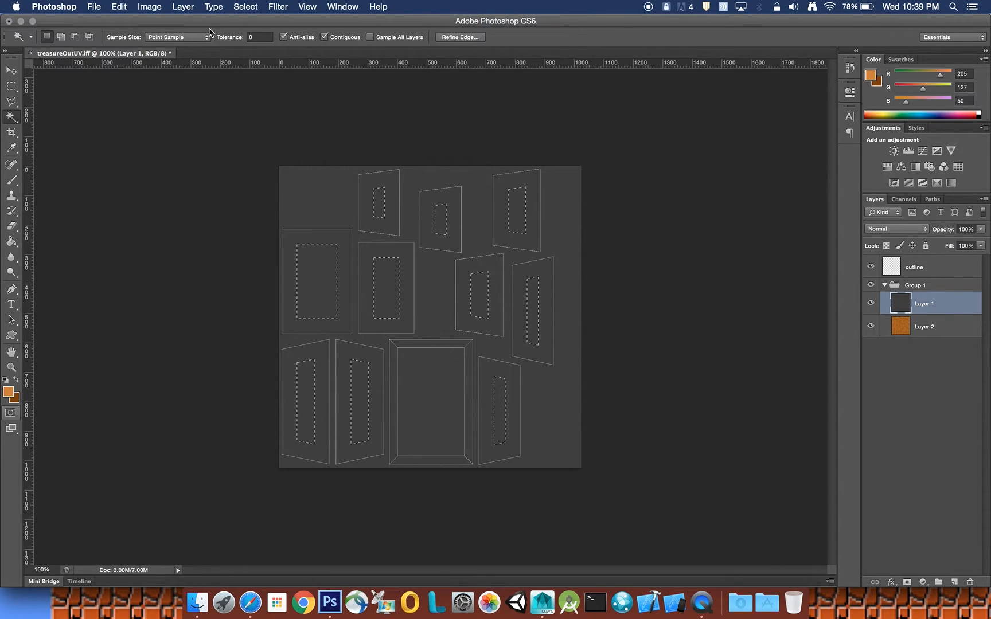
- Expand the contracted panel selection by 10 pixels
{"action": "left_click", "coordinate": [246, 6]}
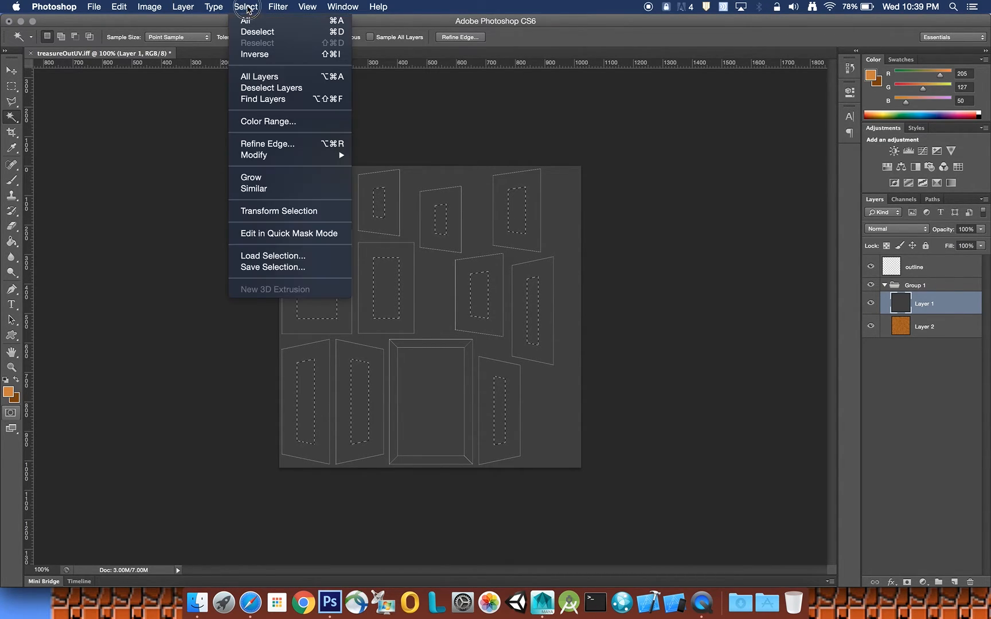
{"action": "mouse_move", "coordinate": [257, 160]}
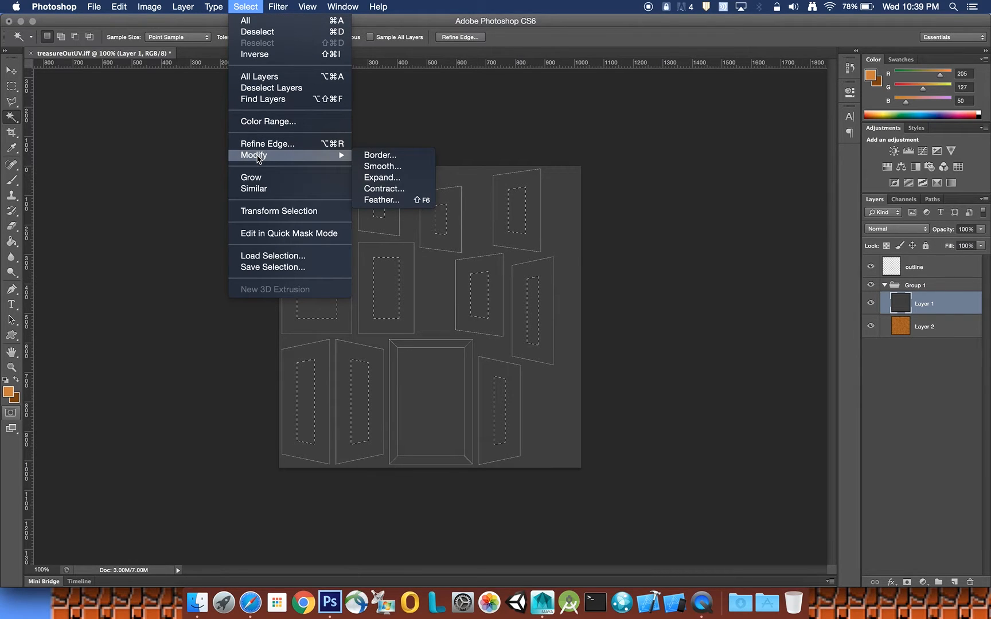
{"action": "left_click", "coordinate": [382, 177]}
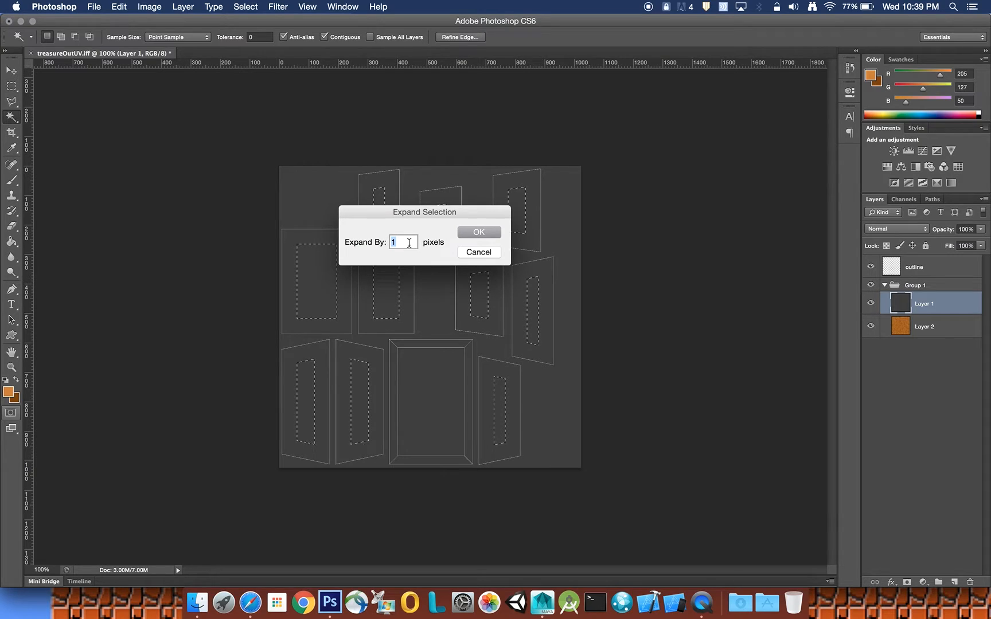
{"action": "type", "text": "10"}
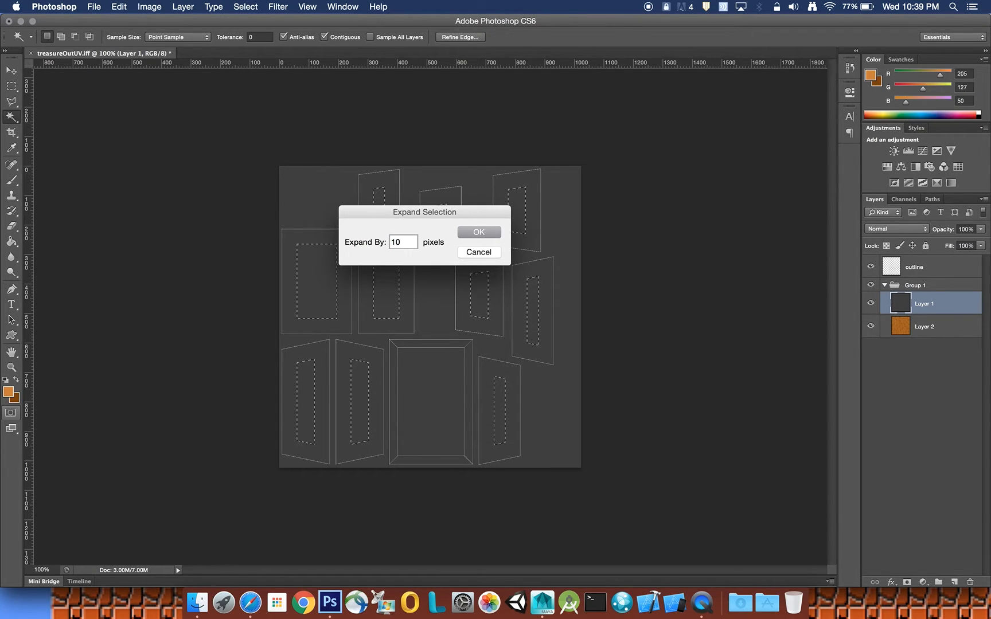
{"action": "left_click", "coordinate": [468, 234]}
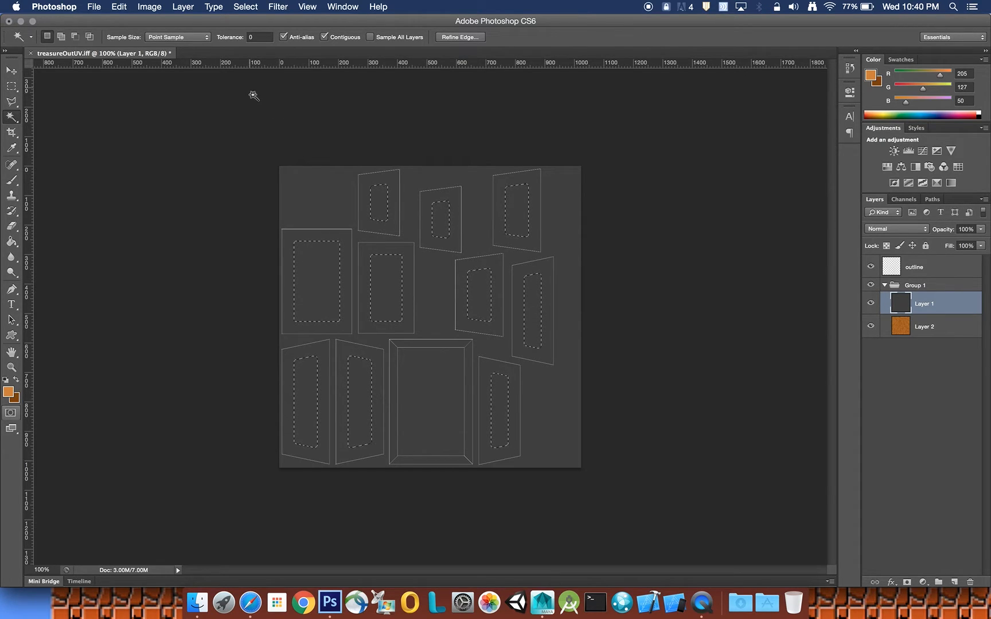
- Expand the selection once more by the same amount, then delete the selected areas from Layer 1 and deselect
{"action": "left_click", "coordinate": [245, 8]}
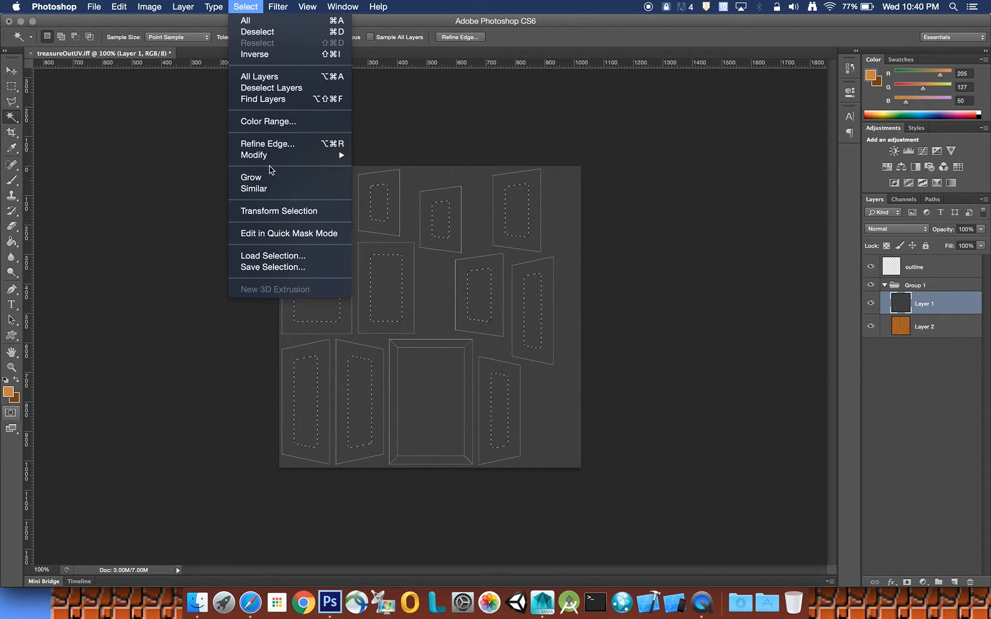
{"action": "mouse_move", "coordinate": [273, 158]}
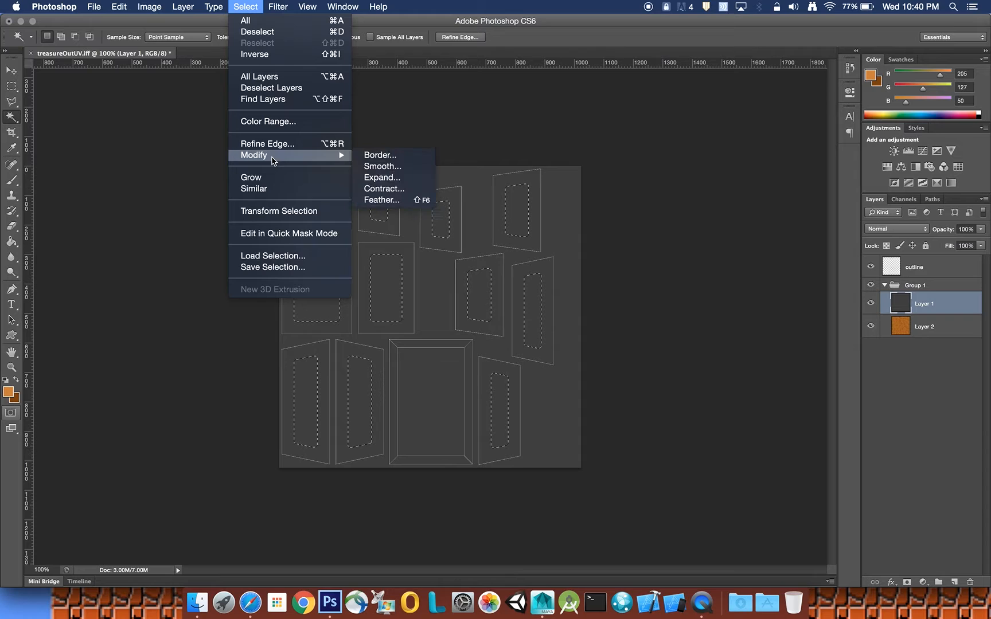
{"action": "left_click", "coordinate": [384, 177]}
{"action": "left_click", "coordinate": [479, 233]}
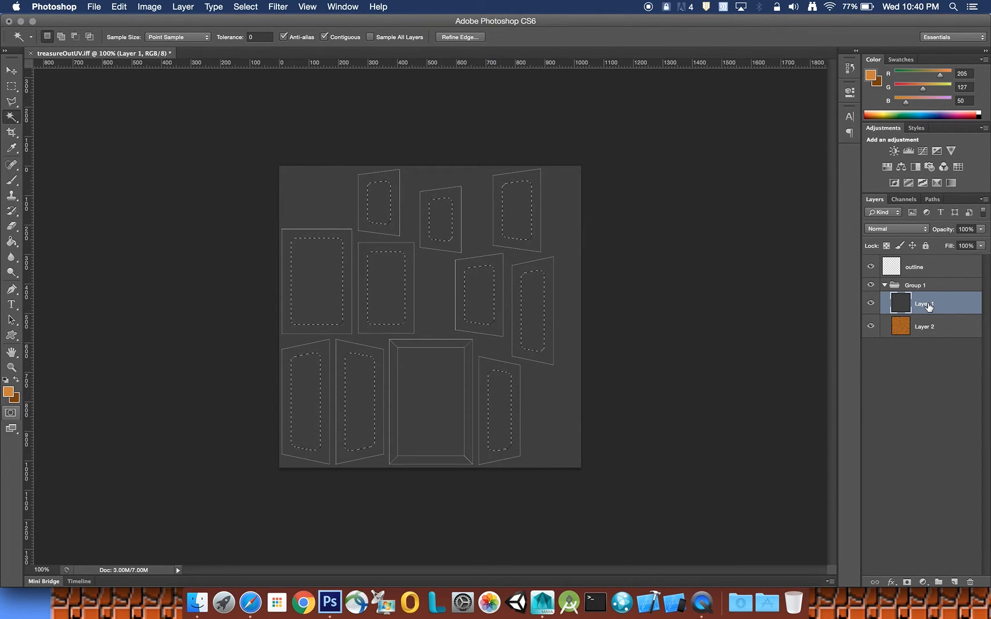
{"action": "key", "text": "BackSpace"}
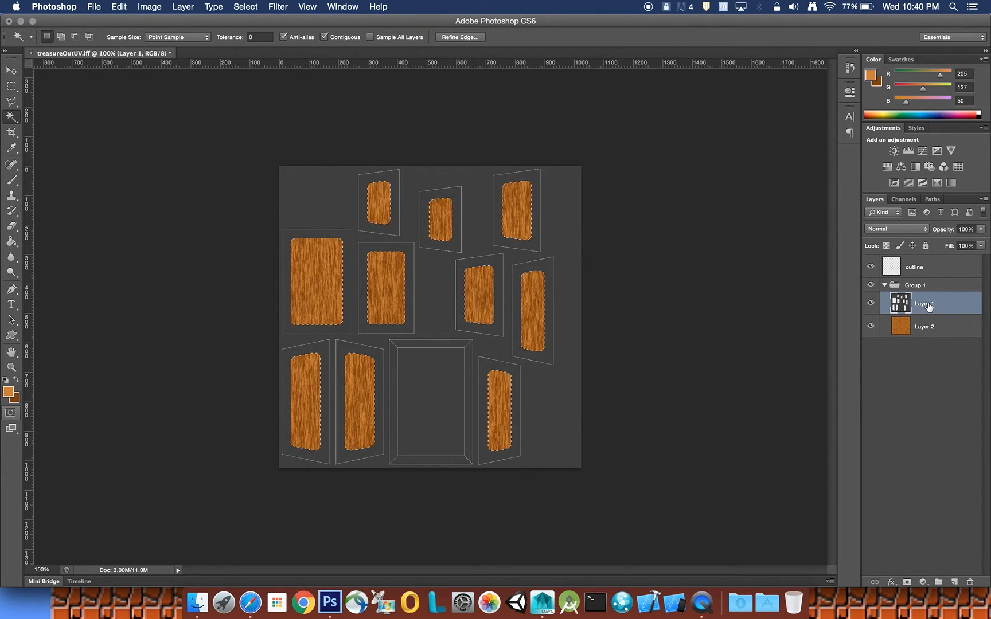
{"action": "left_click", "coordinate": [263, 196]}
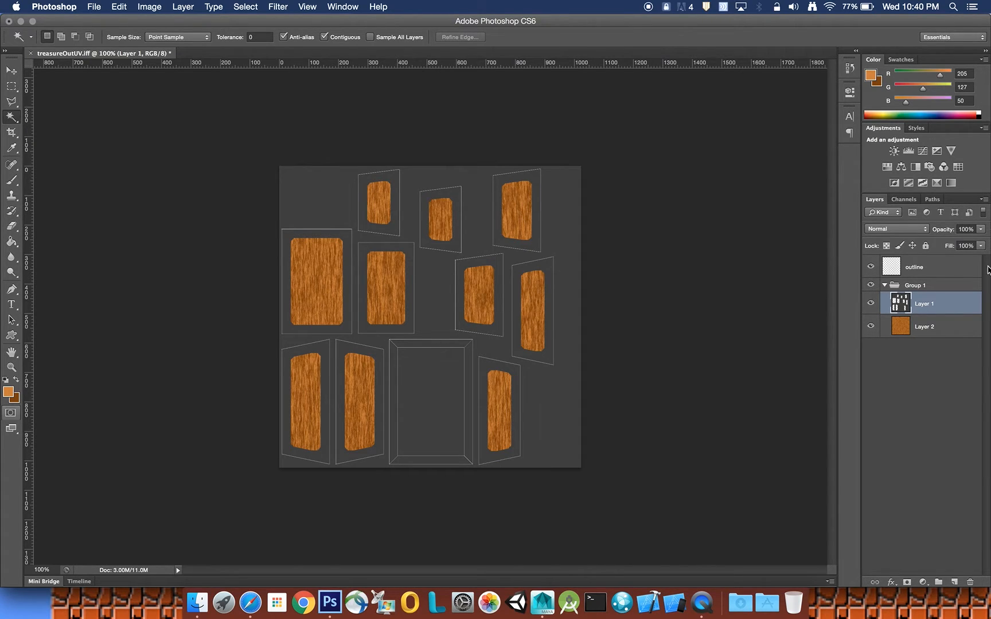
- Add an Outer Glow layer style to Layer 1 with its blend mode set to Darken
{"action": "double_click", "coordinate": [965, 308]}
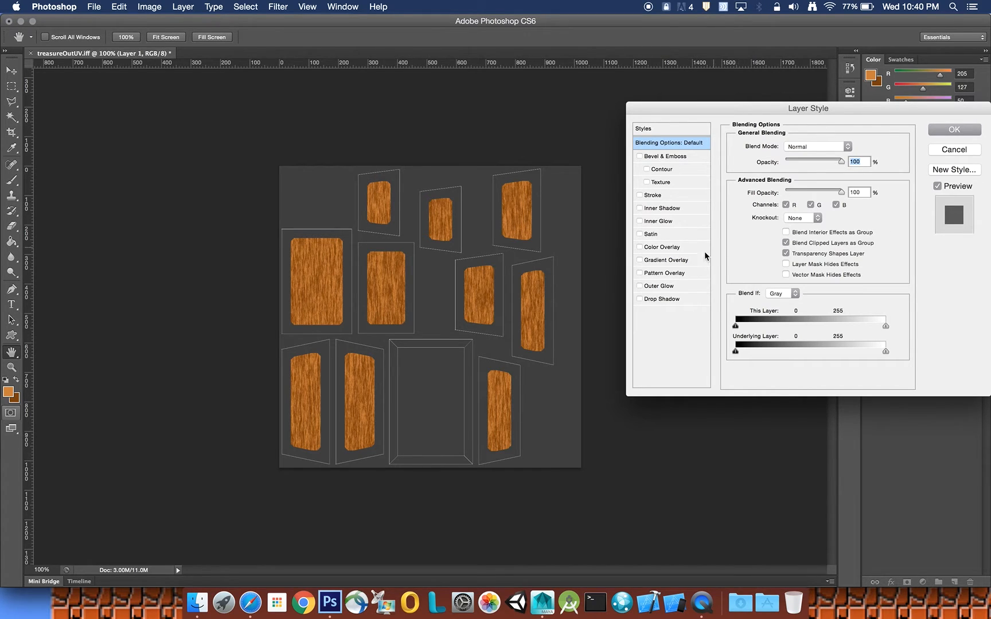
{"action": "left_click", "coordinate": [640, 286]}
{"action": "left_click", "coordinate": [657, 286]}
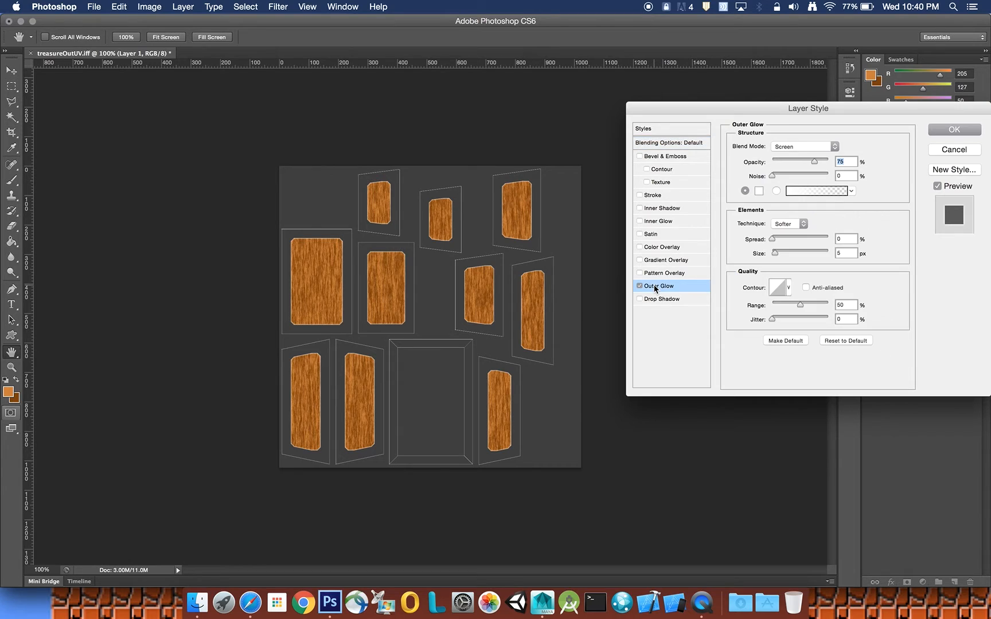
{"action": "left_click", "coordinate": [835, 147]}
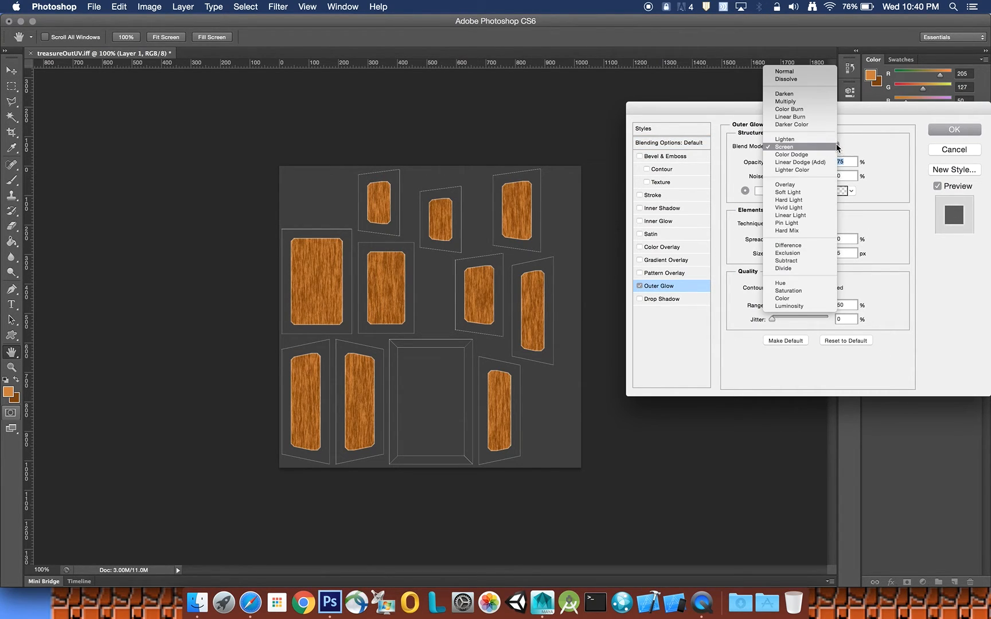
{"action": "left_click", "coordinate": [805, 94]}
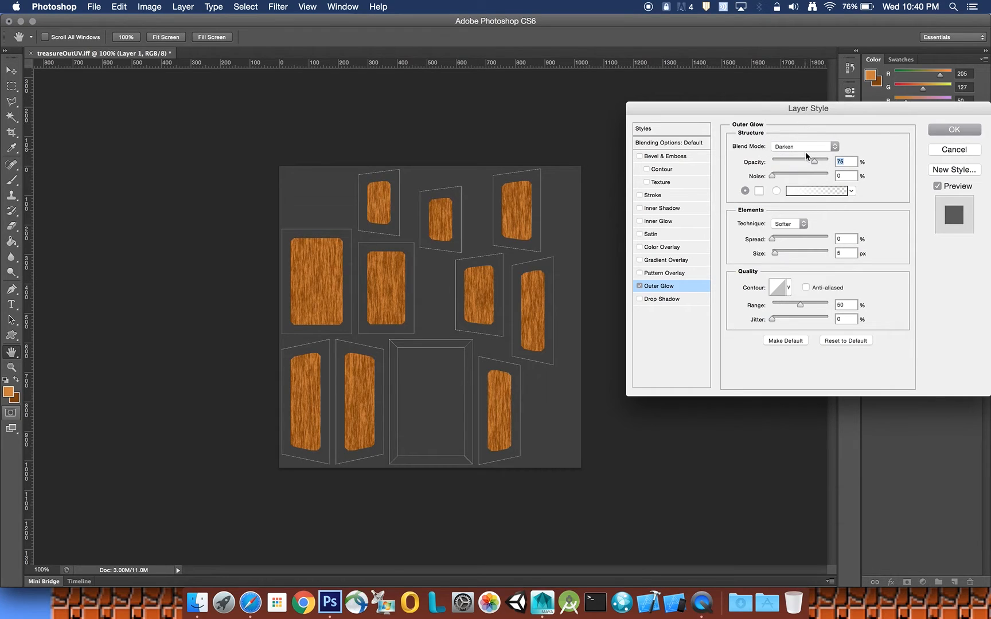
- Set the Outer Glow colour to black (000000) and apply the layer style to Layer 1
{"action": "left_click", "coordinate": [759, 191]}
{"action": "left_click_drag", "start_coordinate": [692, 244], "coordinate": [592, 316]}
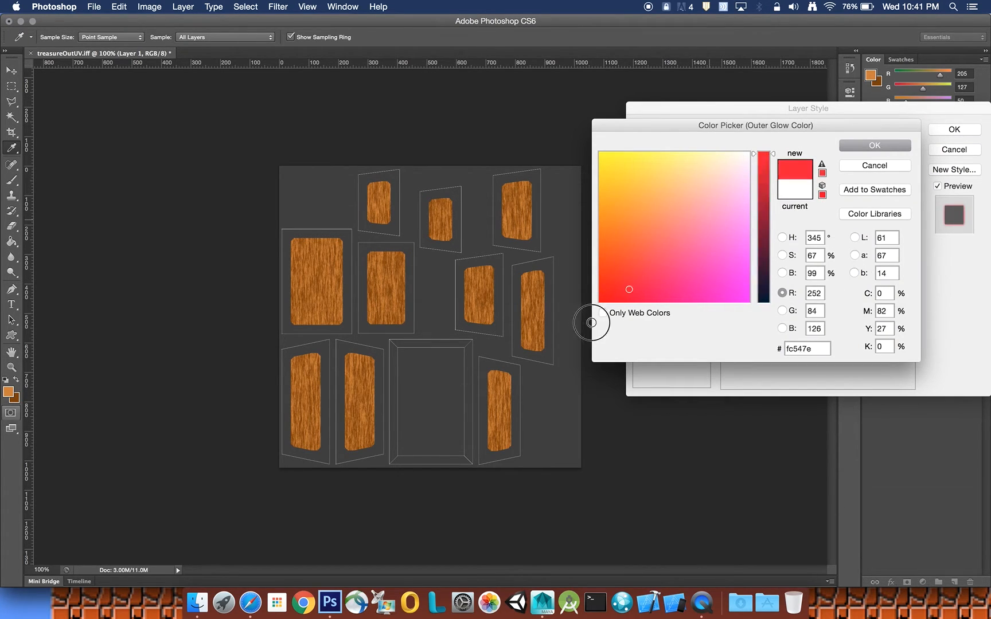
{"action": "left_click_drag", "start_coordinate": [767, 154], "coordinate": [771, 320]}
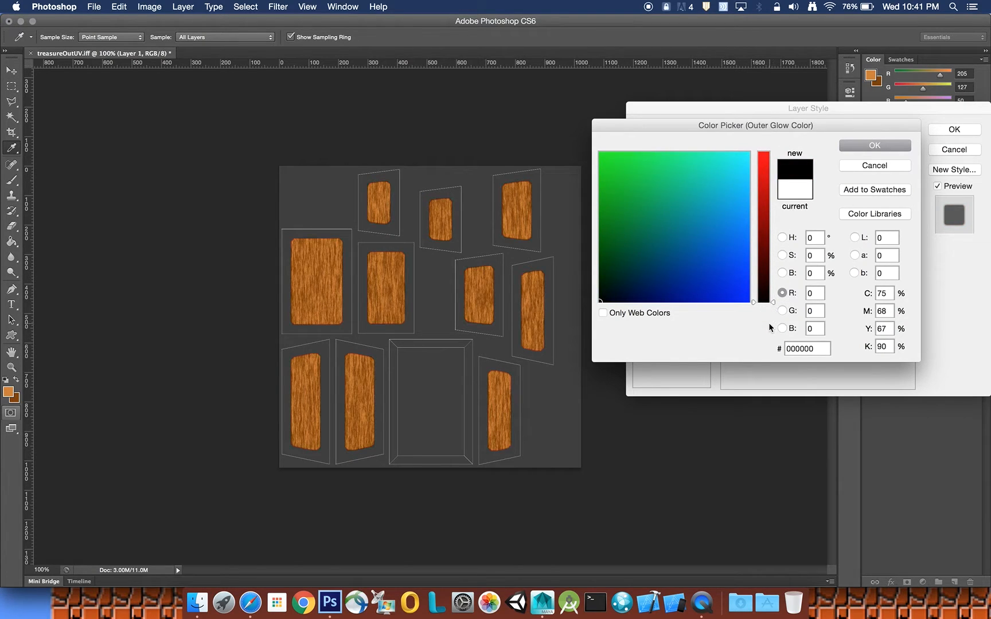
{"action": "left_click", "coordinate": [873, 146]}
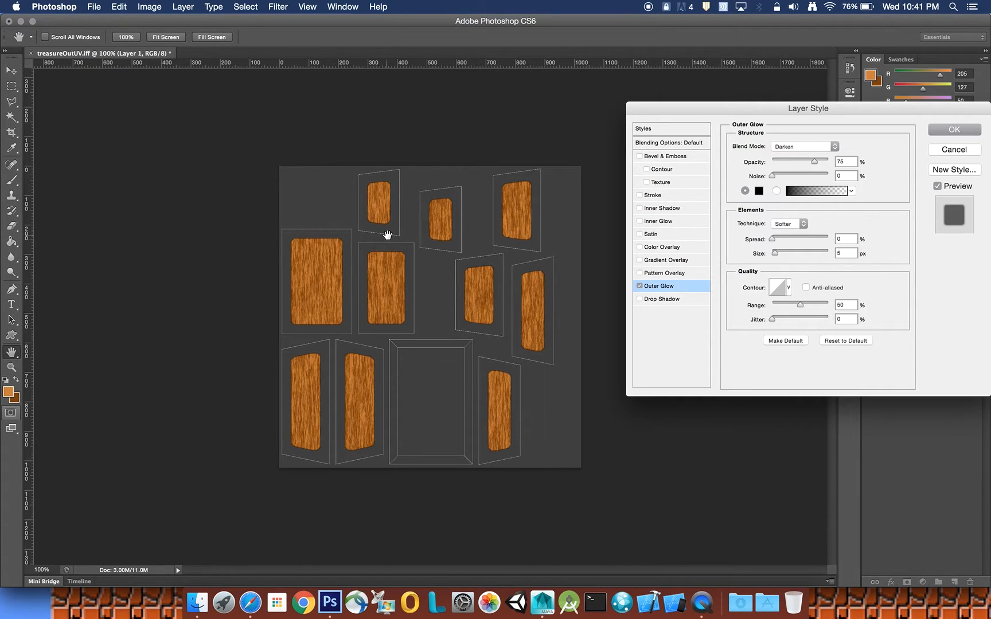
{"action": "left_click", "coordinate": [954, 131]}
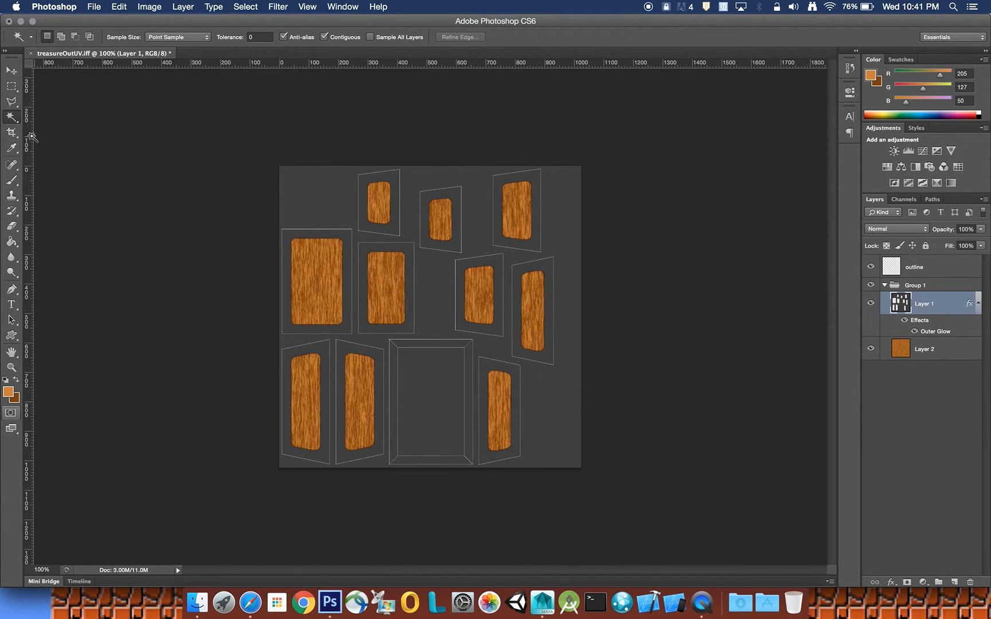
- Switch to the Single Column Marquee tool and create a new empty layer directly above Layer 2
{"action": "left_click", "coordinate": [19, 90]}
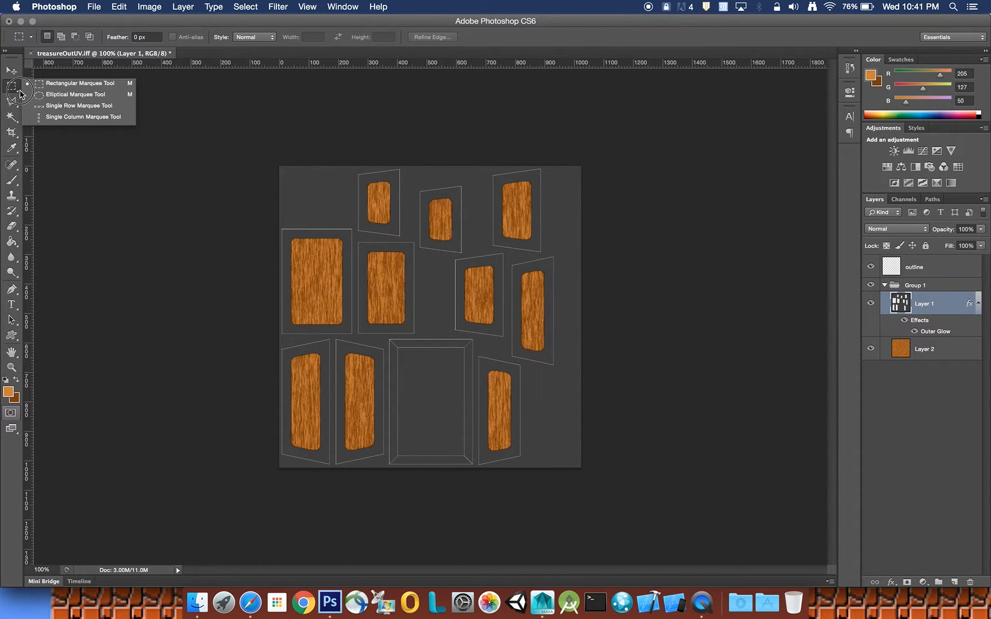
{"action": "left_click", "coordinate": [63, 117]}
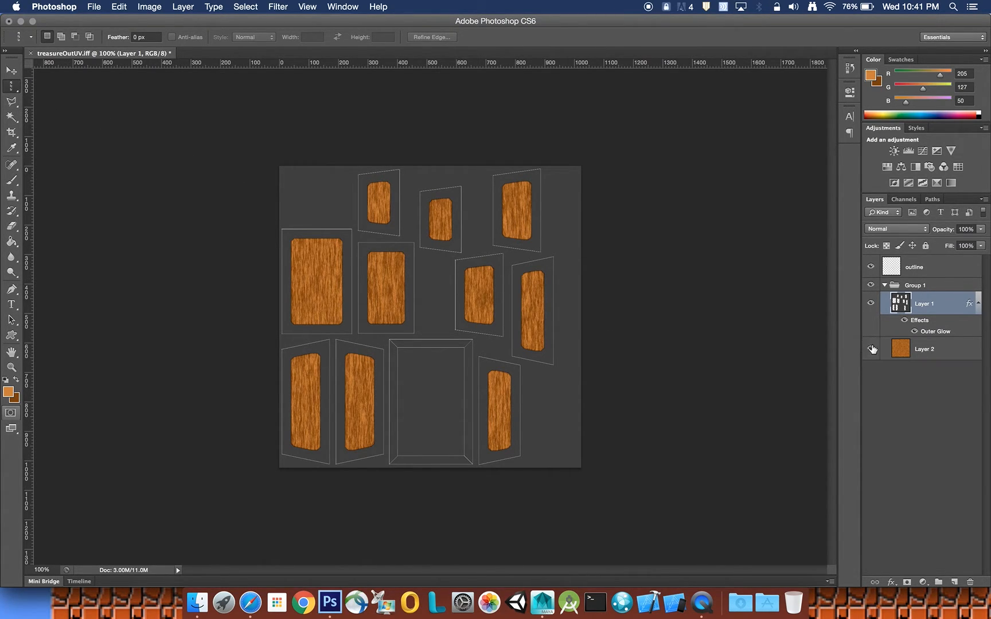
{"action": "left_click", "coordinate": [952, 351]}
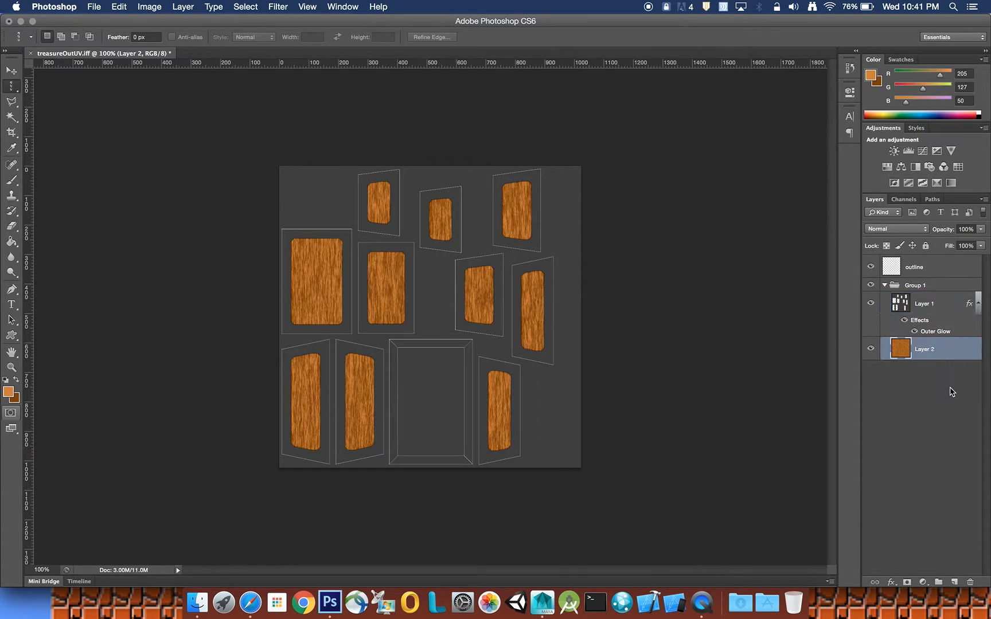
{"action": "left_click", "coordinate": [954, 582]}
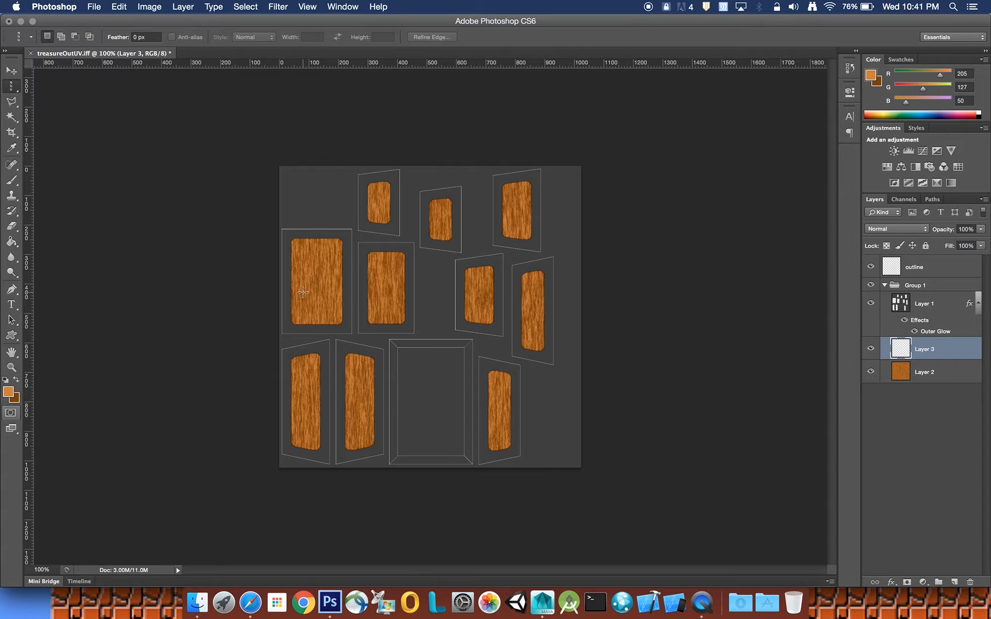
- Select several spaced single-pixel columns as plank seams through the two lower-left wood panels and the two panels above them
{"action": "left_click", "coordinate": [55, 568]}
{"action": "type", "text": "1"}
{"action": "type", "text": "00"}
{"action": "key", "text": "Return"}
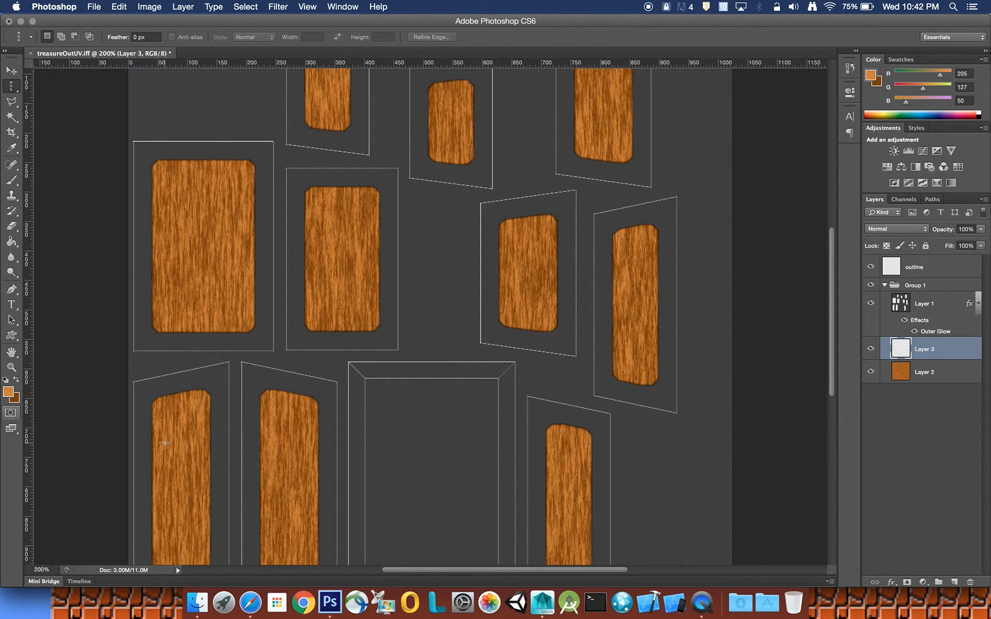
{"action": "left_click_drag", "start_coordinate": [833, 355], "coordinate": [831, 385]}
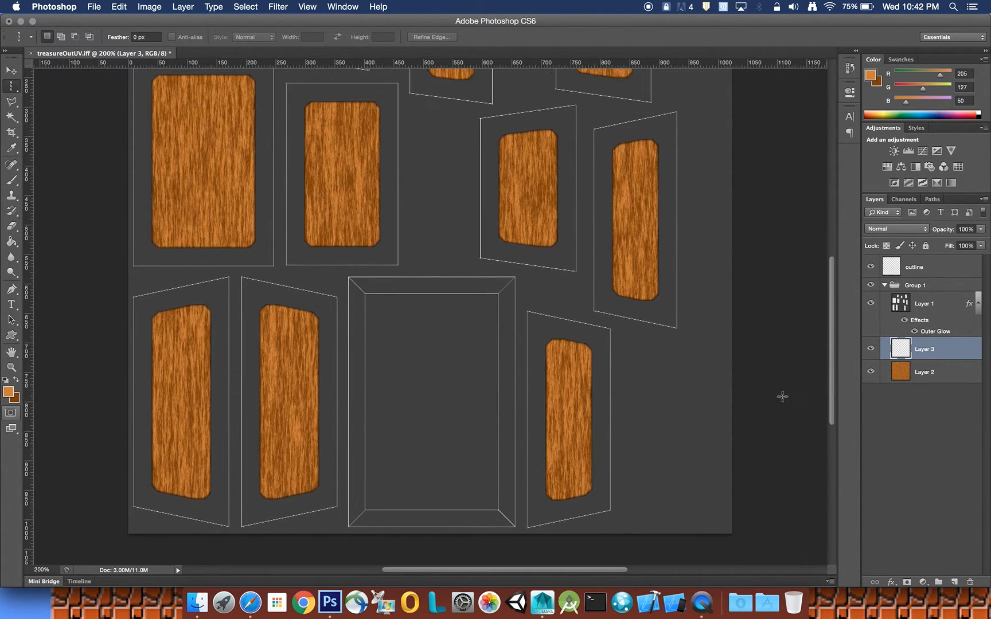
{"action": "left_click", "coordinate": [169, 368]}
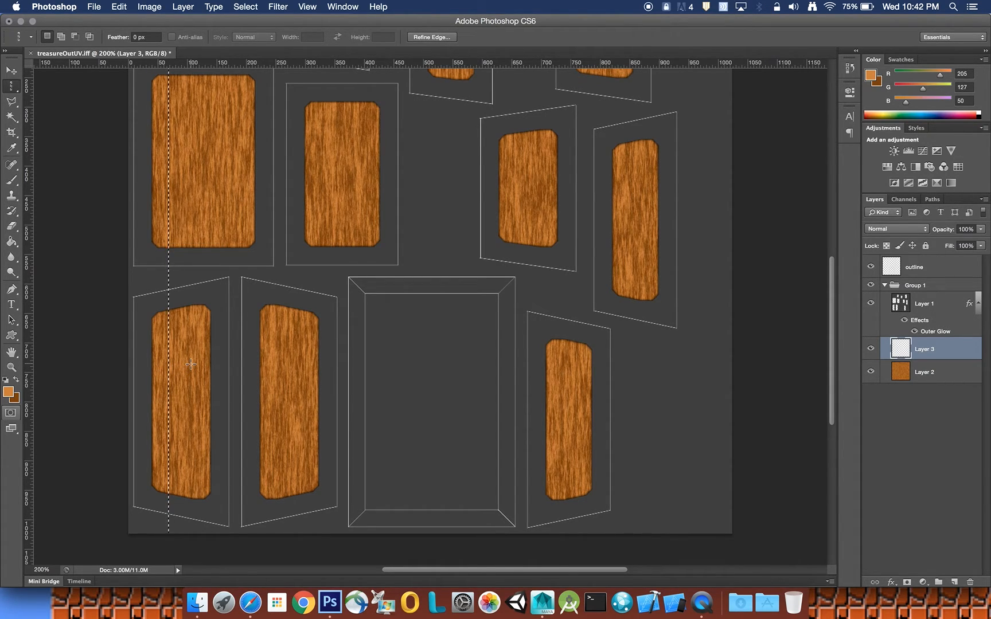
{"action": "key", "text": "shift"}
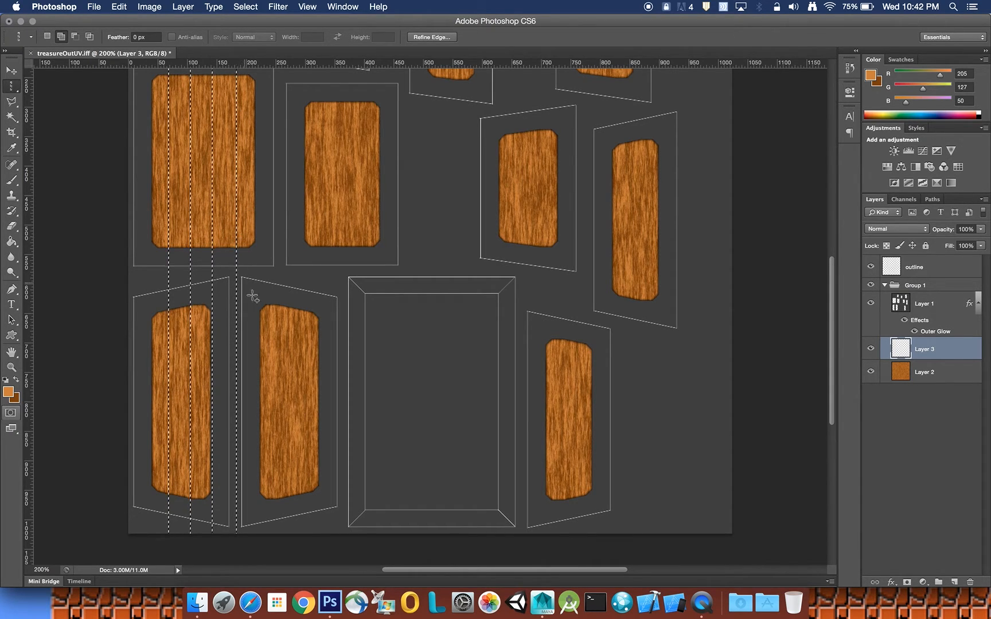
{"action": "left_click", "coordinate": [280, 339]}
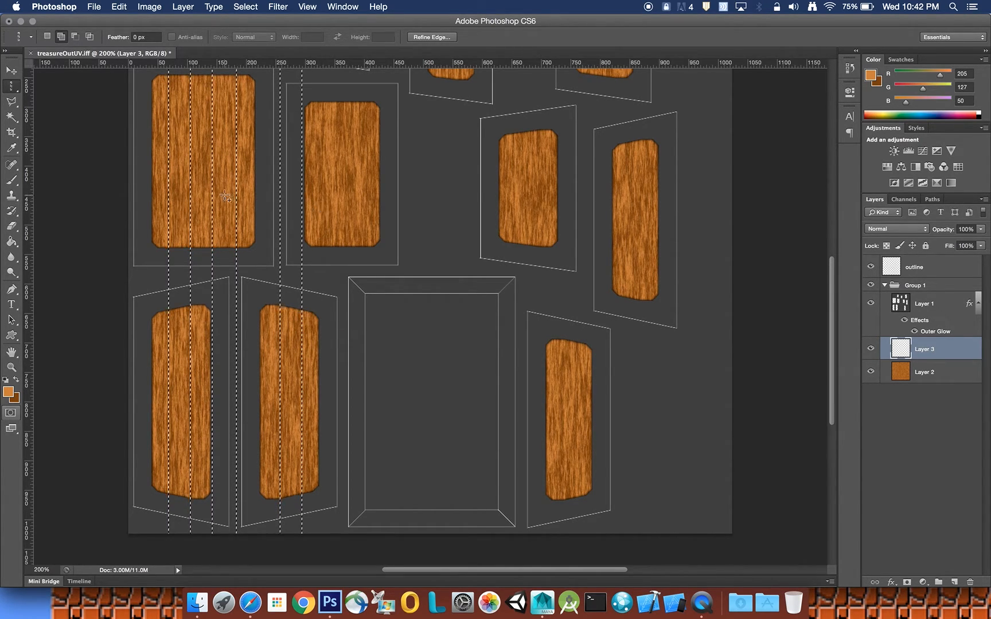
{"action": "left_click", "coordinate": [322, 202]}
{"action": "left_click", "coordinate": [346, 201]}
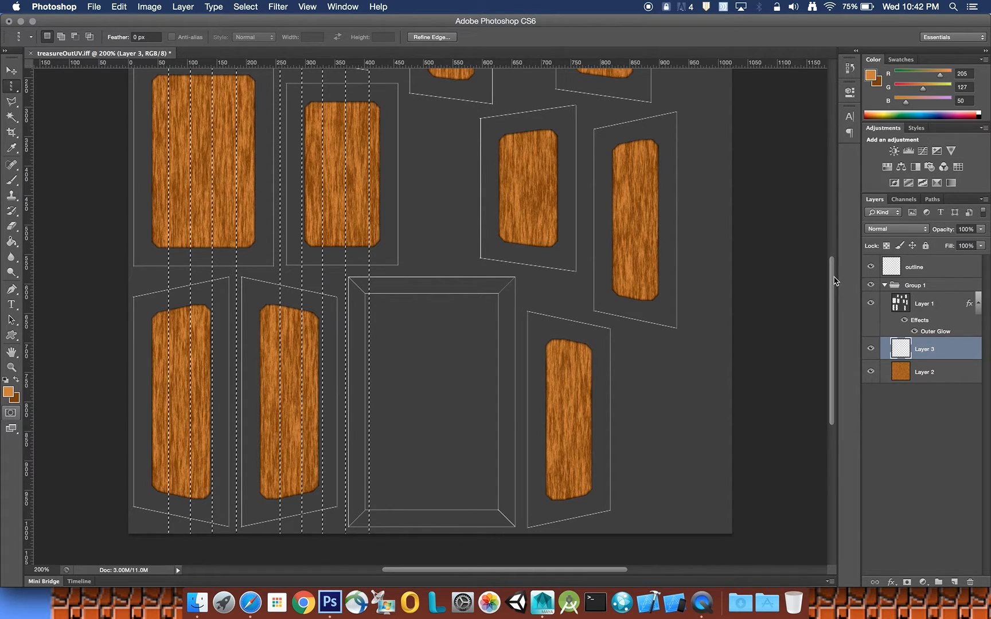
- Add single-pixel columns to the selection as plank seams through the remaining wood panels in the right half of the texture
{"action": "left_click_drag", "start_coordinate": [833, 284], "coordinate": [833, 245]}
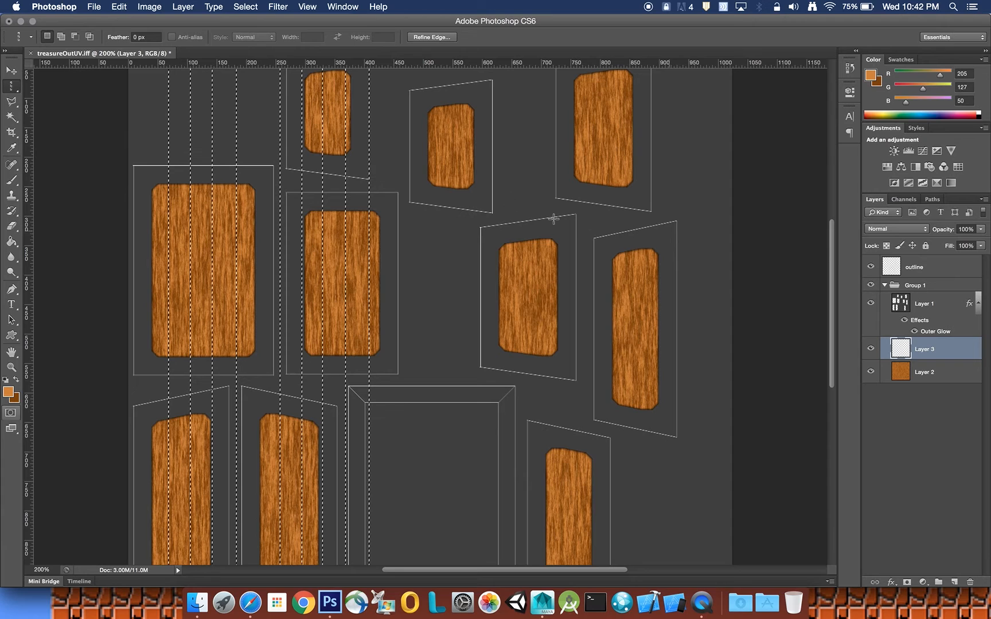
{"action": "key", "text": "shift"}
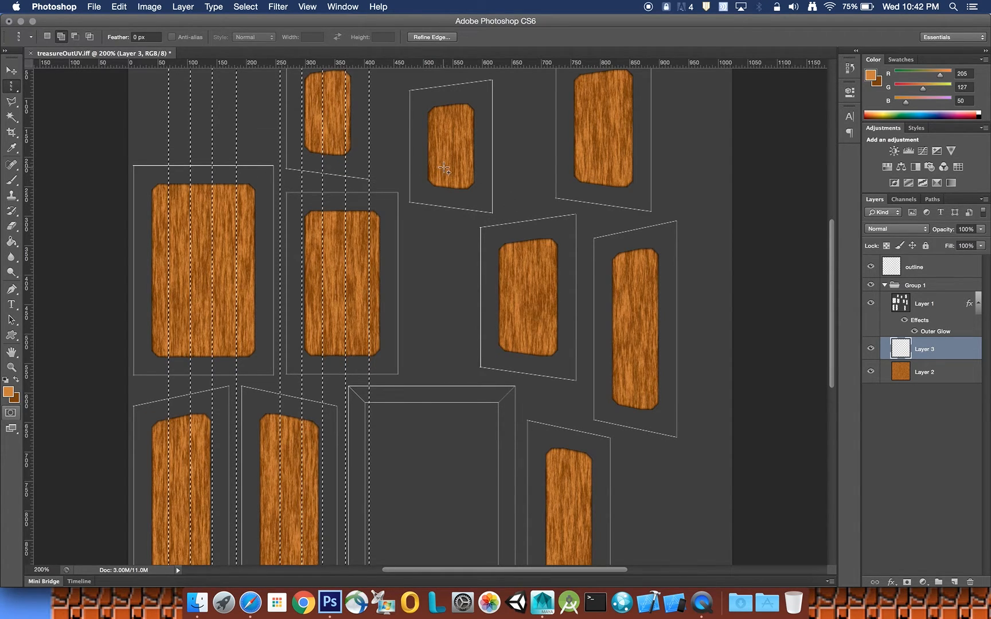
{"action": "left_click", "coordinate": [445, 167], "text": "shift"}
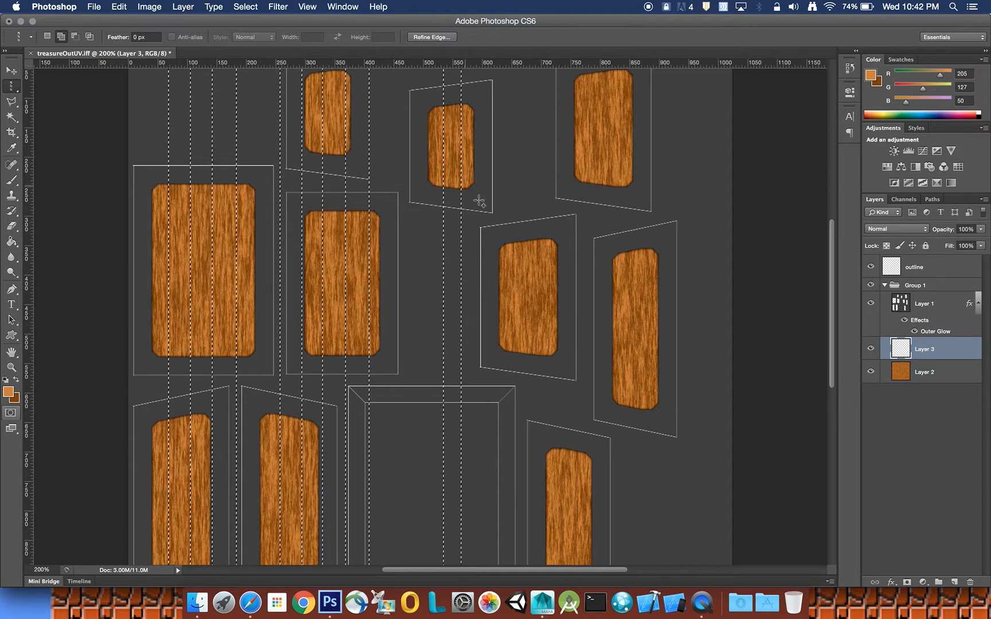
{"action": "left_click", "coordinate": [519, 277], "text": "shift"}
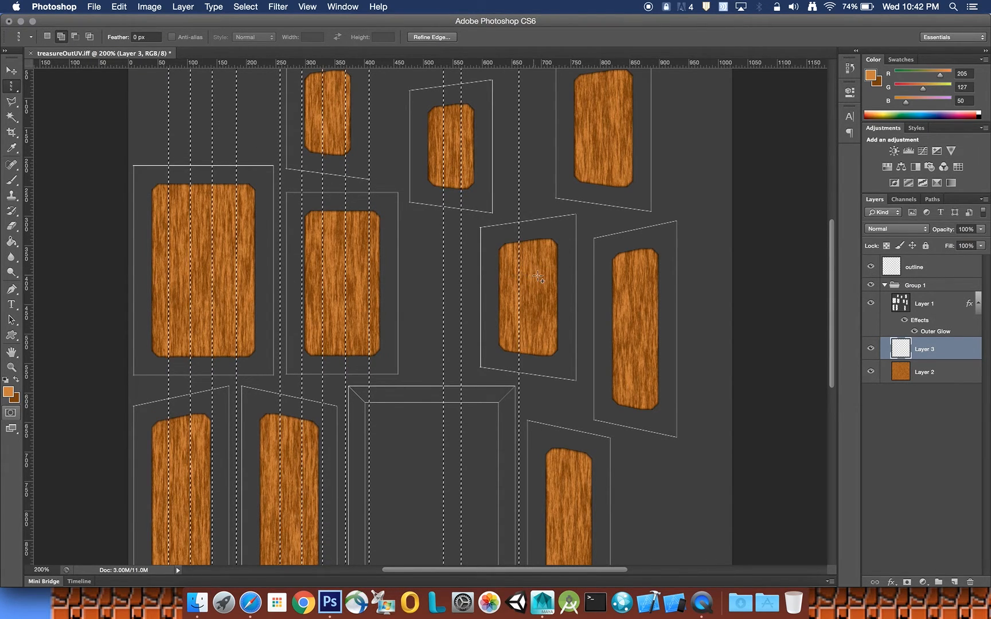
{"action": "left_click", "coordinate": [539, 252], "text": "shift"}
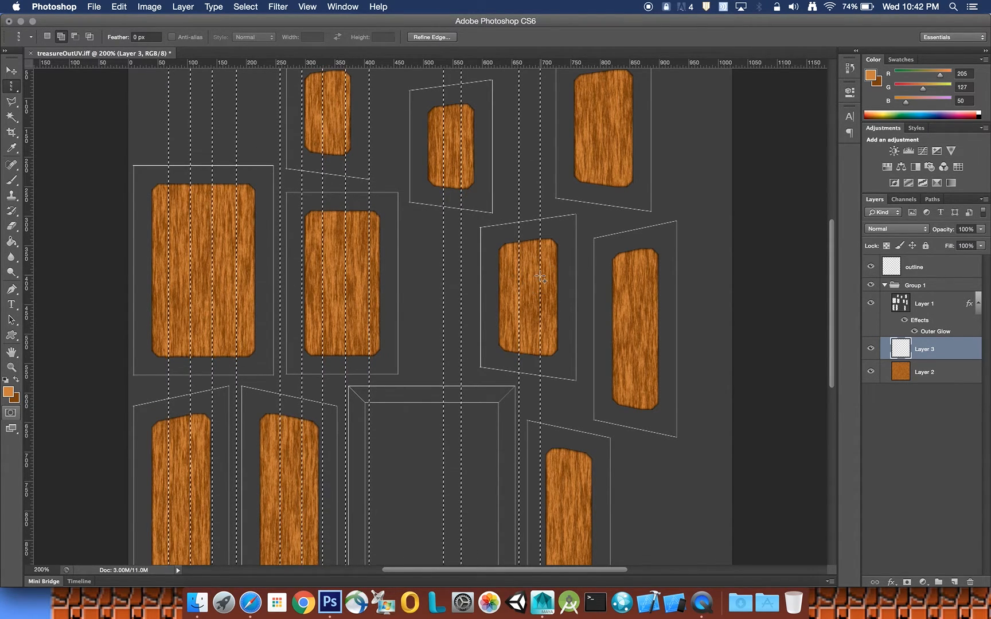
{"action": "left_click", "coordinate": [595, 148], "text": "shift"}
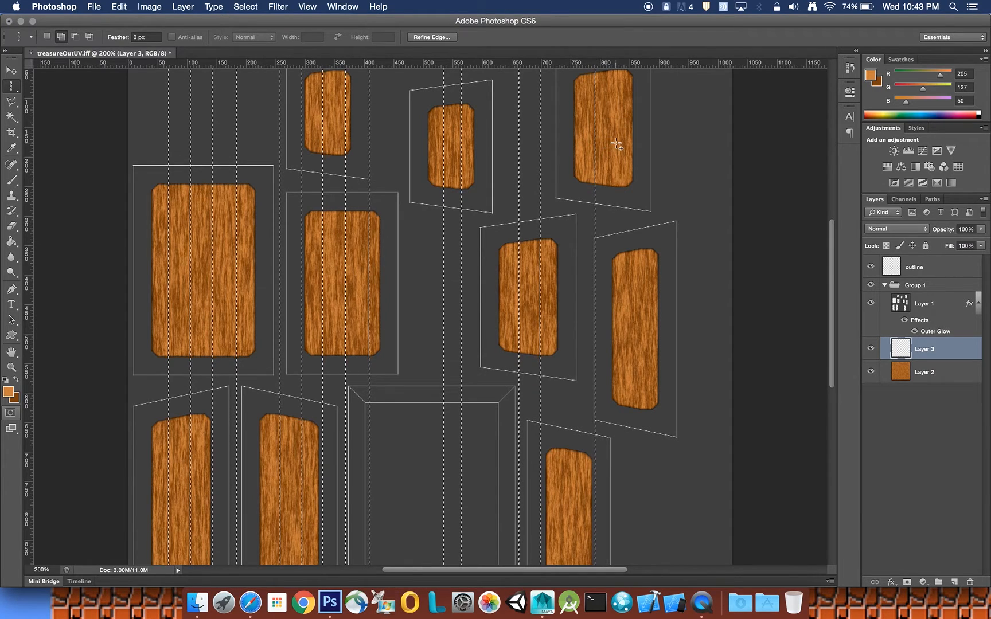
{"action": "left_click", "coordinate": [617, 189], "text": "shift"}
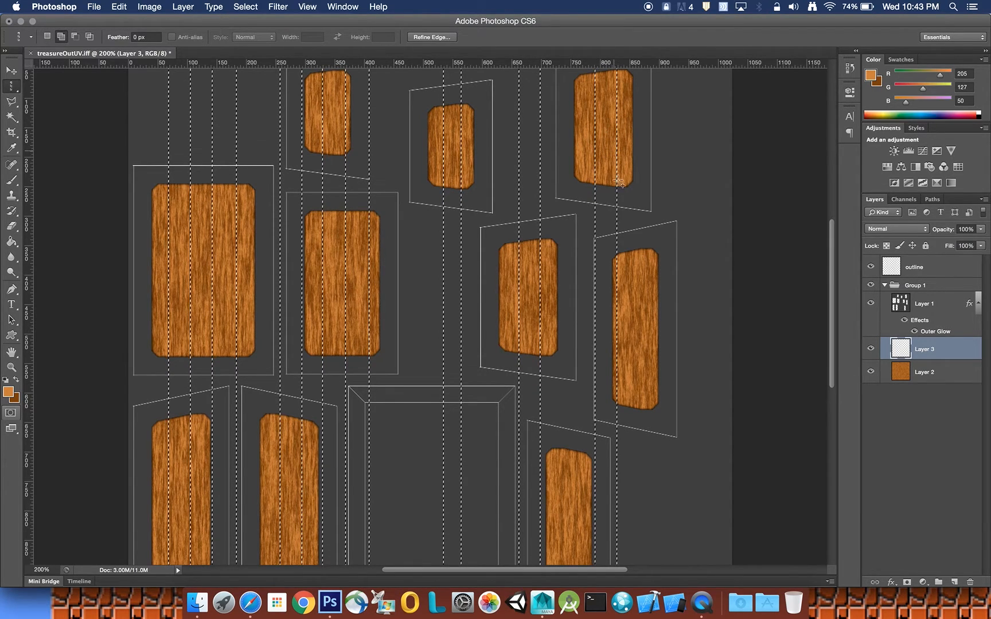
{"action": "left_click", "coordinate": [642, 307], "text": "shift"}
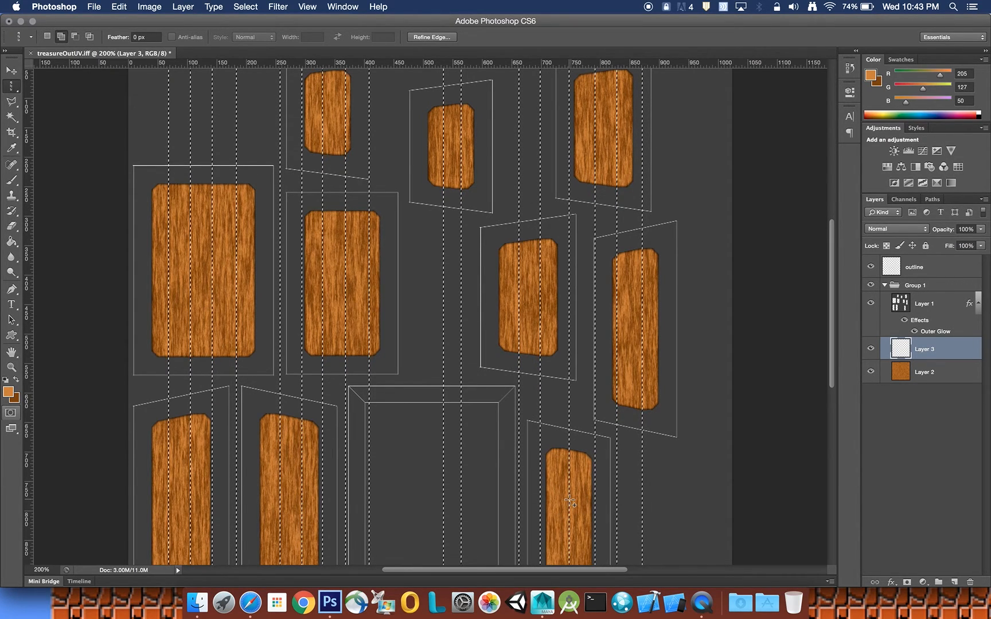
{"action": "left_click_drag", "start_coordinate": [830, 250], "coordinate": [831, 288]}
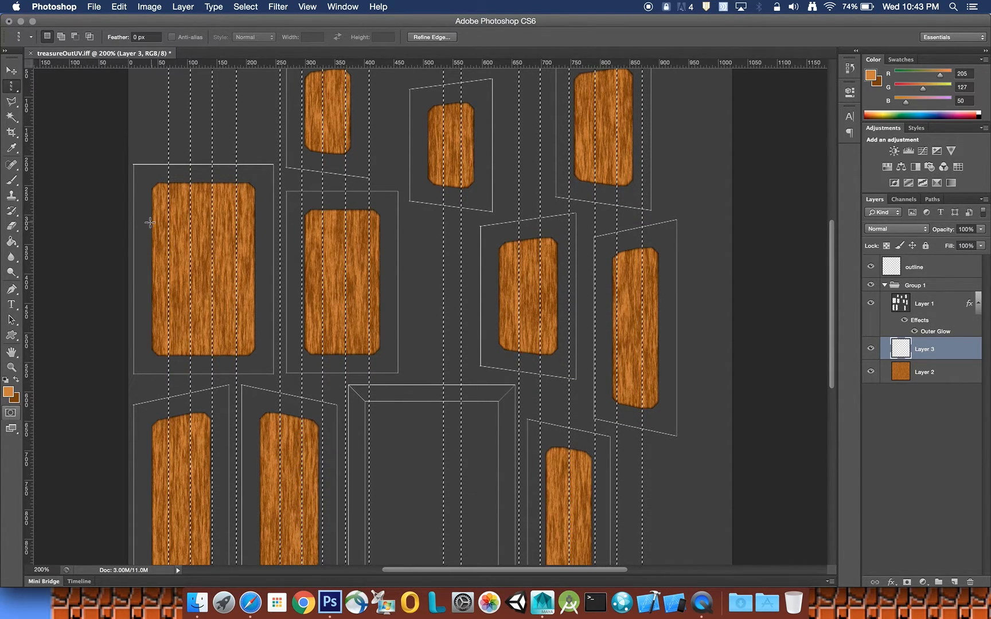
- Reset the colours to default, fill the selected columns on Layer 3 with the black foreground colour at 100% opacity, and deselect
{"action": "left_click", "coordinate": [6, 381]}
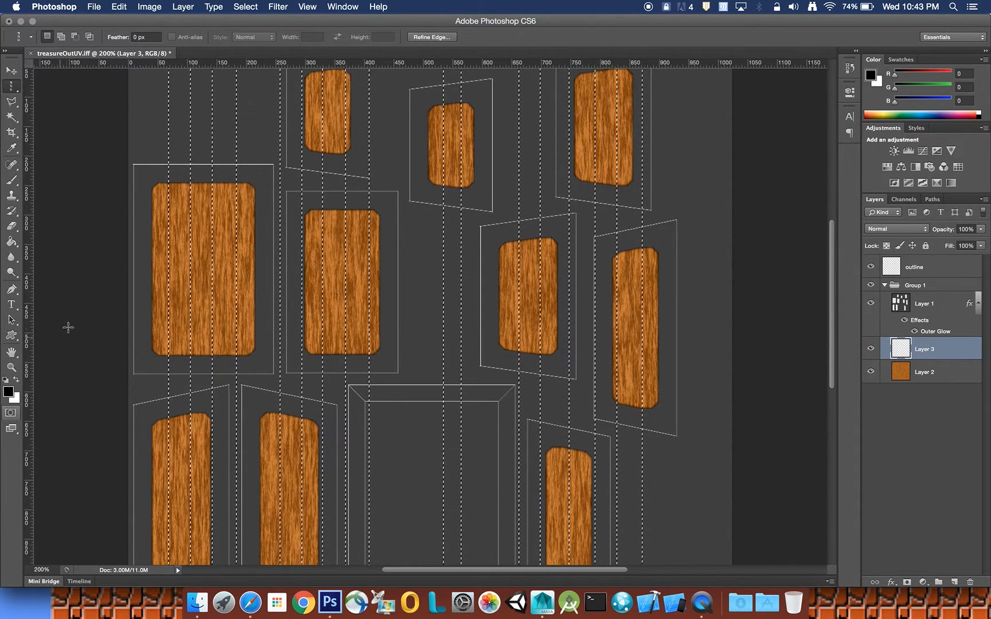
{"action": "right_click", "coordinate": [168, 284]}
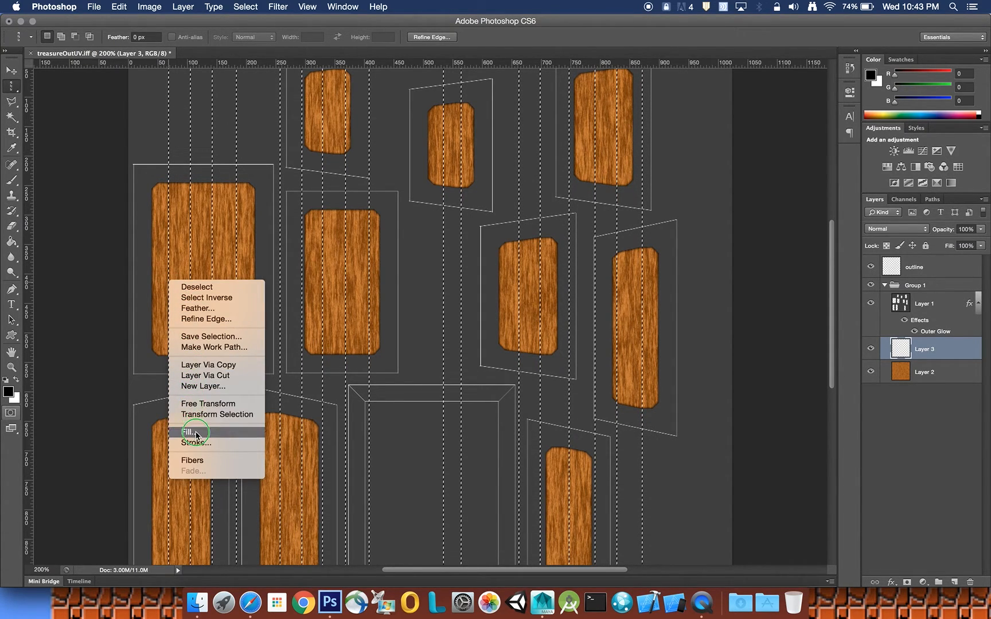
{"action": "key", "text": "shift+BackSpace"}
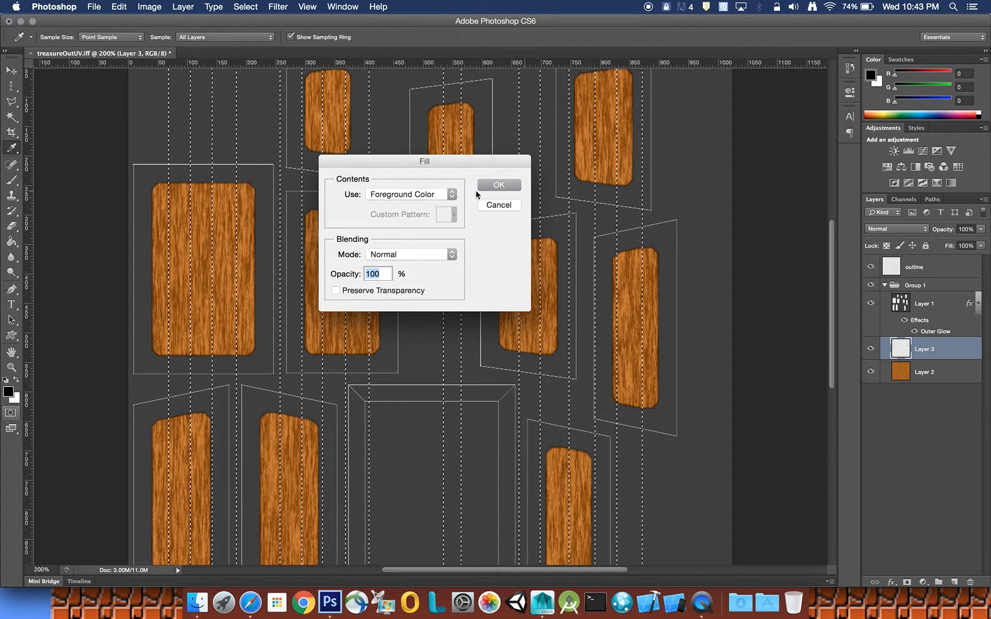
{"action": "left_click", "coordinate": [499, 185]}
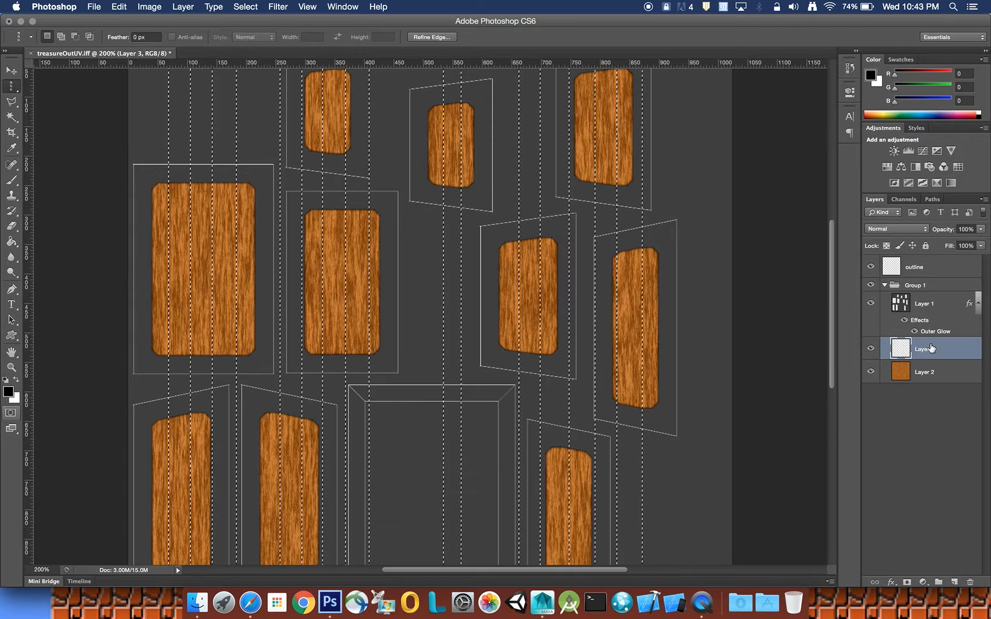
{"action": "key", "text": "super+d"}
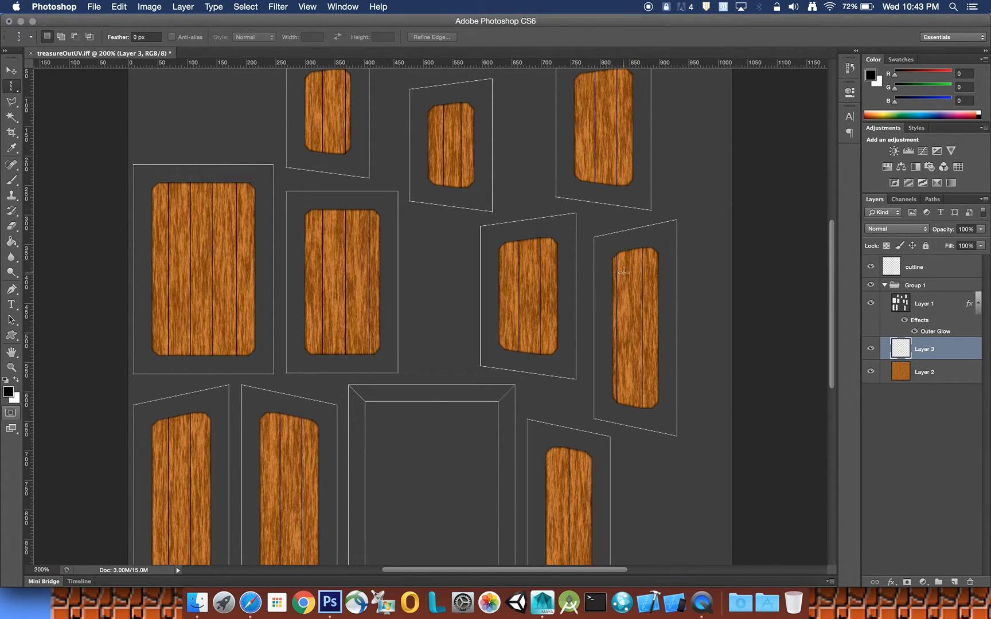
- Add a Stroke layer style to Layer 3 with a size of 1 px and its position set to Center
{"action": "double_click", "coordinate": [959, 350]}
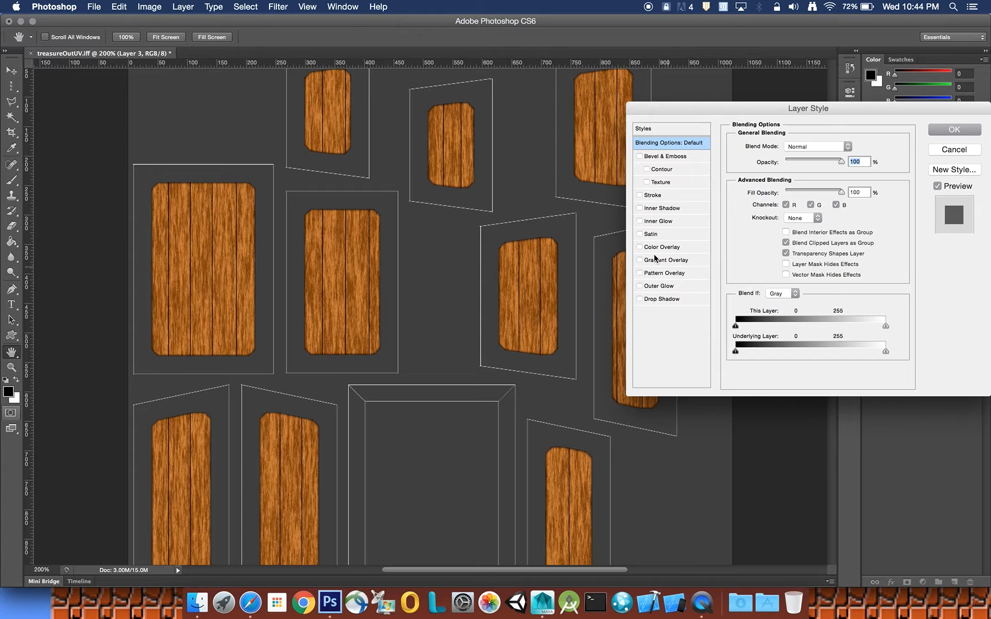
{"action": "left_click", "coordinate": [640, 195]}
{"action": "left_click", "coordinate": [653, 195]}
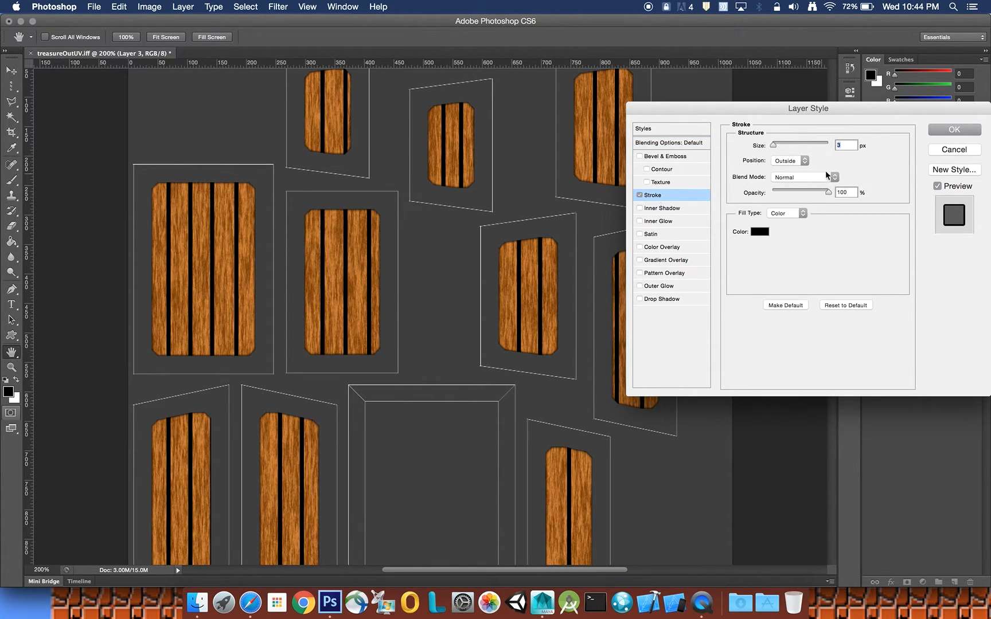
{"action": "double_click", "coordinate": [847, 144]}
{"action": "type", "text": "1"}
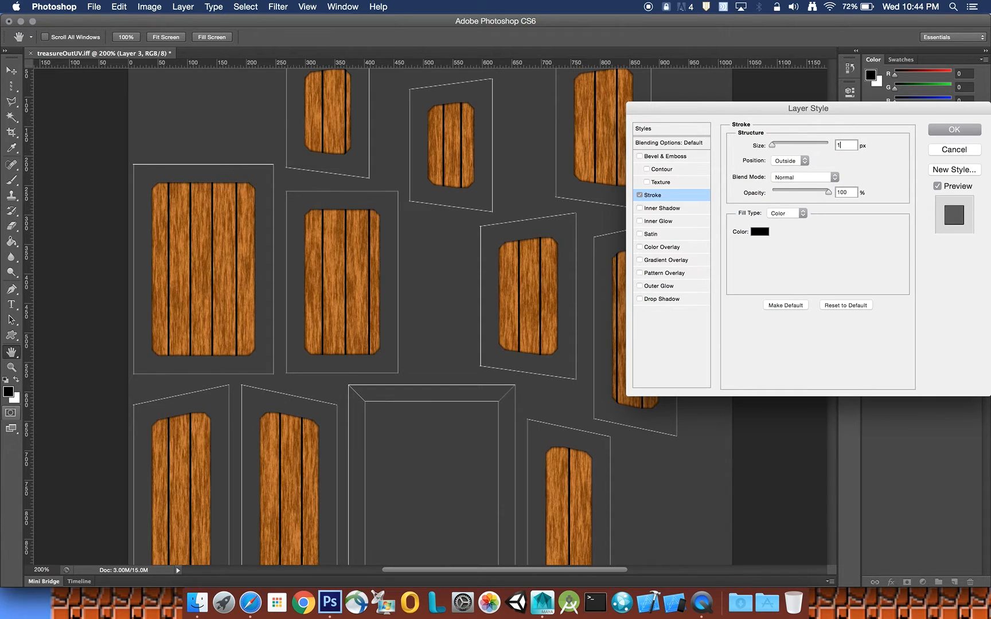
{"action": "left_click", "coordinate": [851, 193]}
{"action": "left_click", "coordinate": [808, 163]}
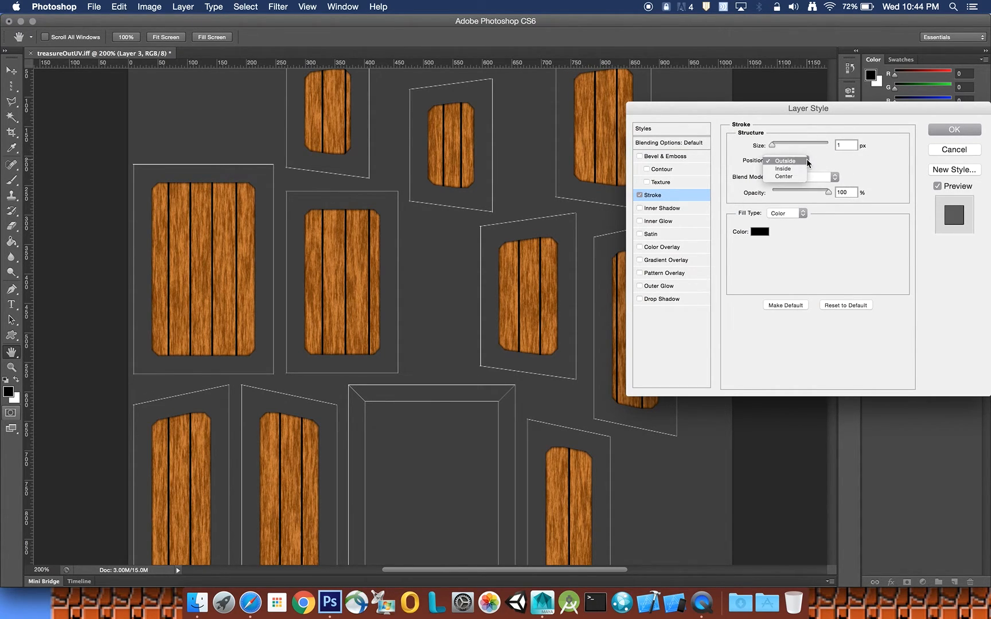
{"action": "left_click", "coordinate": [790, 176]}
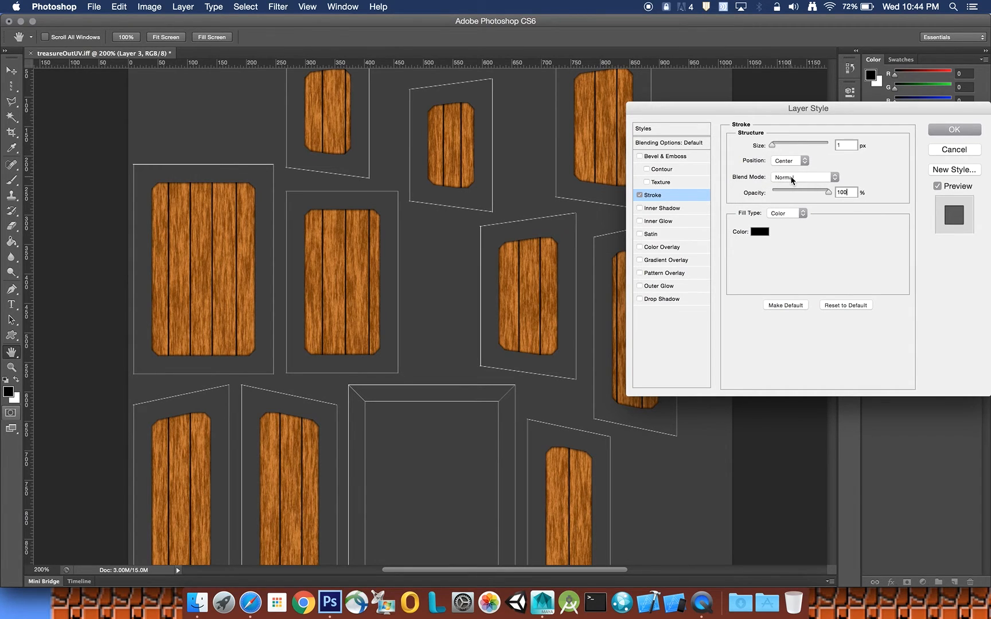
{"action": "left_click", "coordinate": [947, 132]}
{"action": "key", "text": "m"}
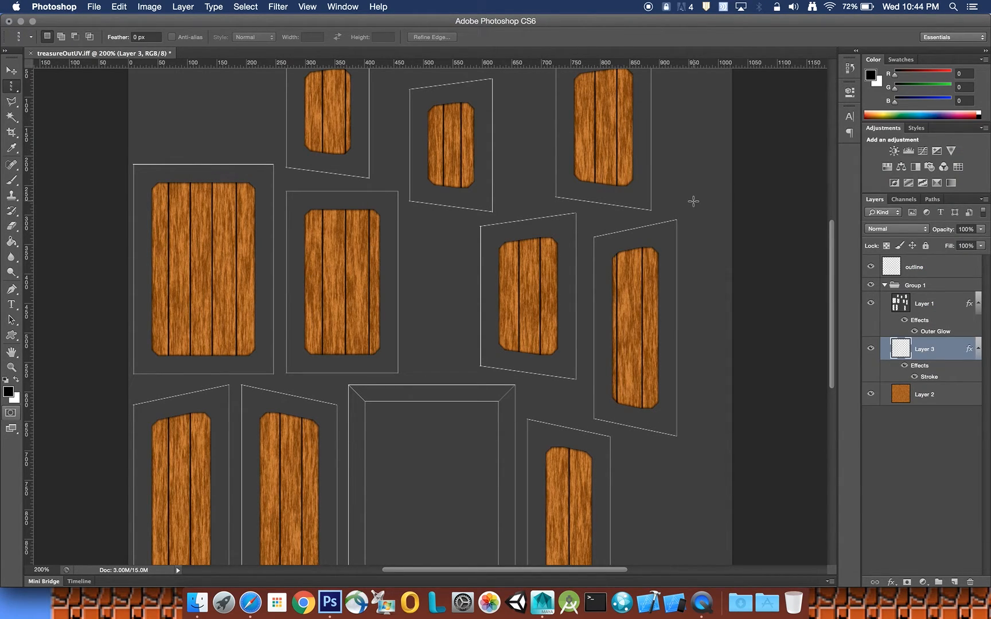
{"action": "left_click_drag", "start_coordinate": [833, 255], "coordinate": [832, 298]}
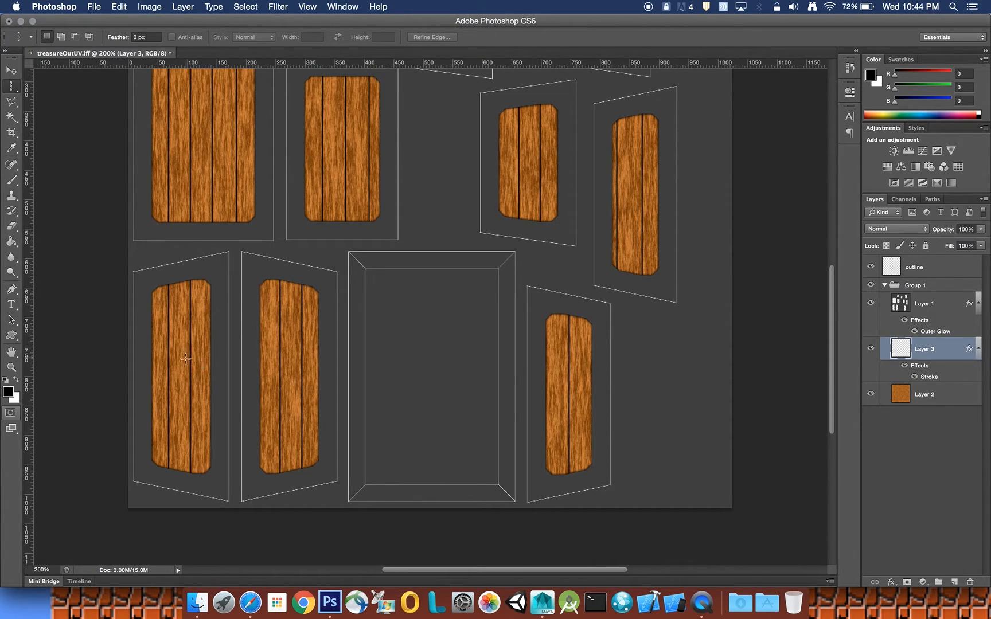
- Select Layer 1 and sample the frame's dark grey (#3e3e3e) as the foreground colour
{"action": "left_click", "coordinate": [943, 304]}
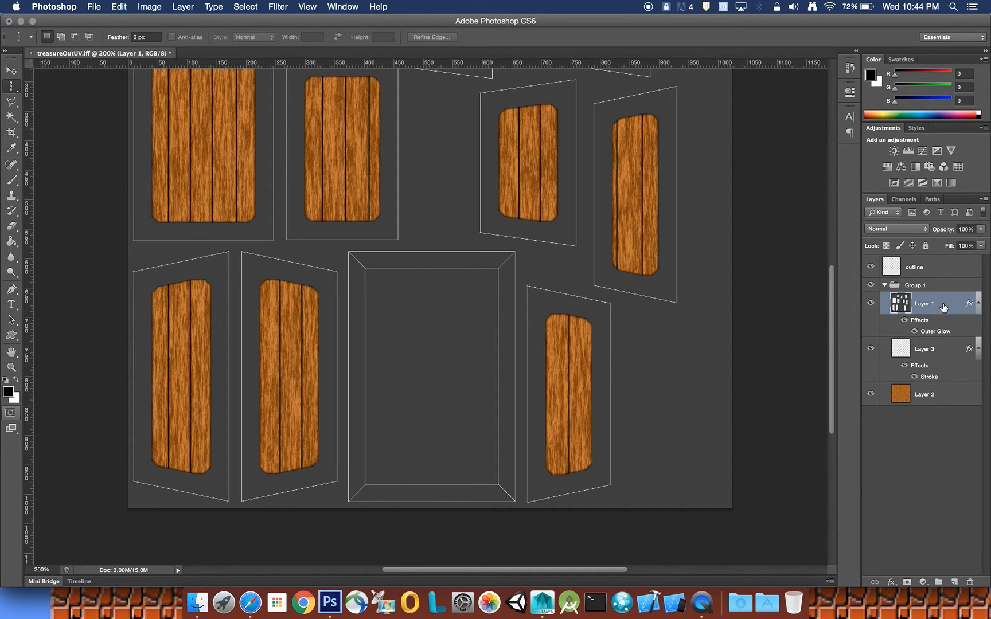
{"action": "left_click", "coordinate": [8, 392]}
{"action": "left_click", "coordinate": [156, 251]}
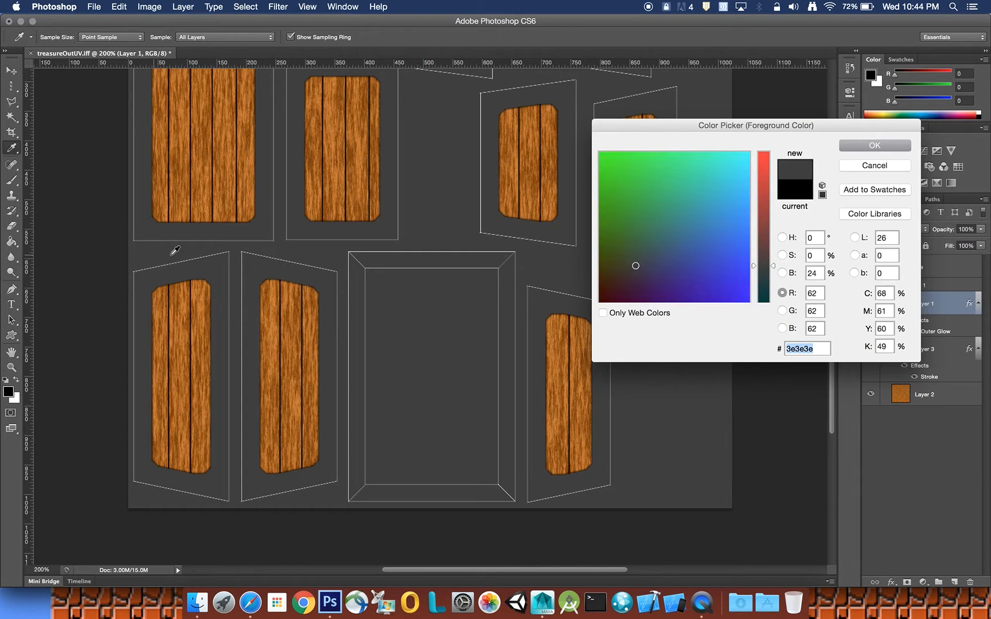
{"action": "left_click", "coordinate": [875, 146]}
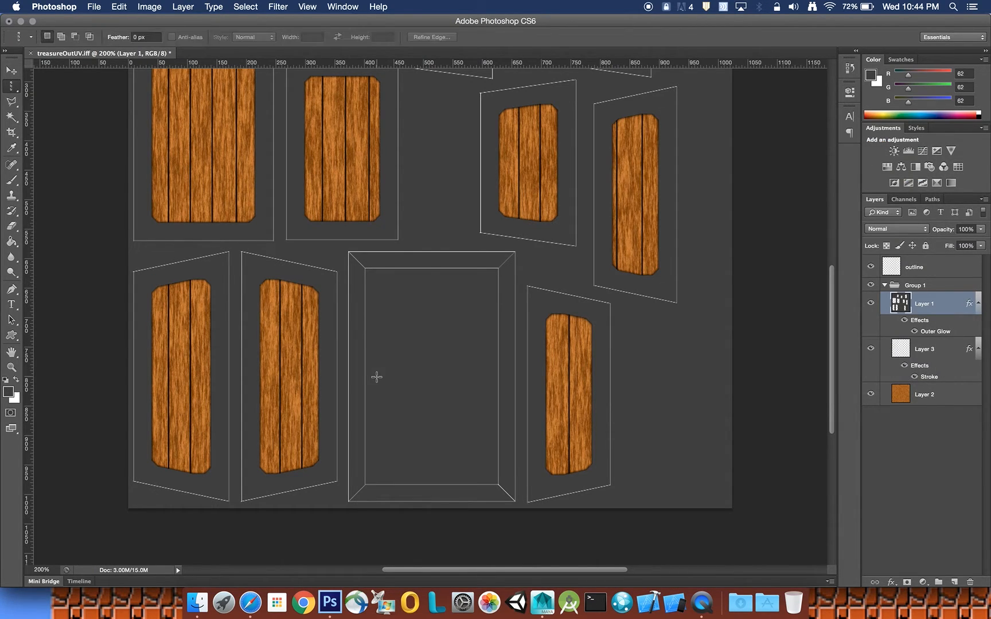
- Marquee-select a small rectangle across the right edge of the lower-left wood panel and add an empty layer above Layer 1
{"action": "left_click", "coordinate": [20, 92]}
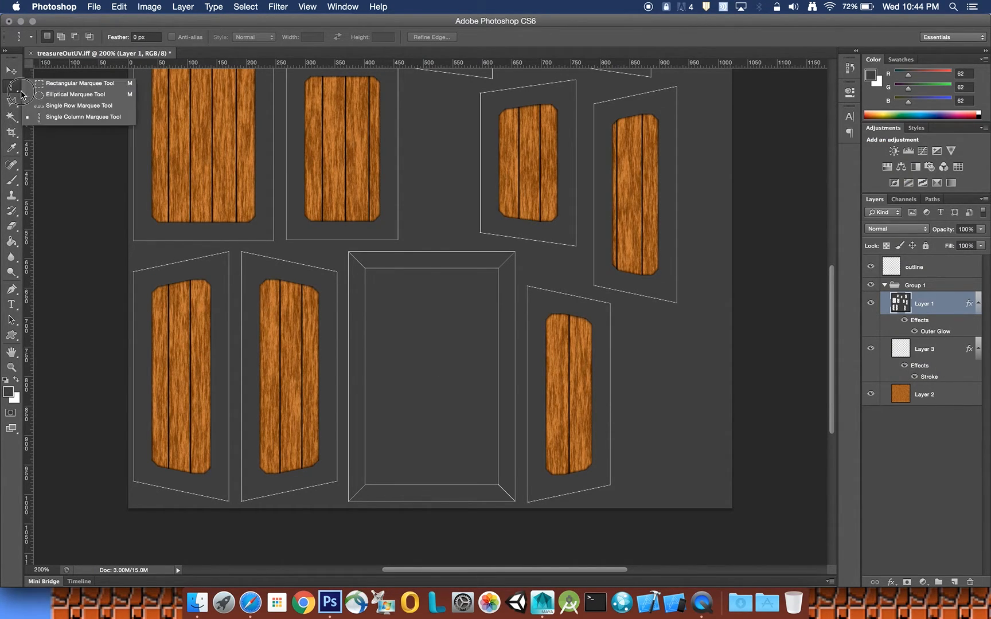
{"action": "left_click", "coordinate": [75, 83]}
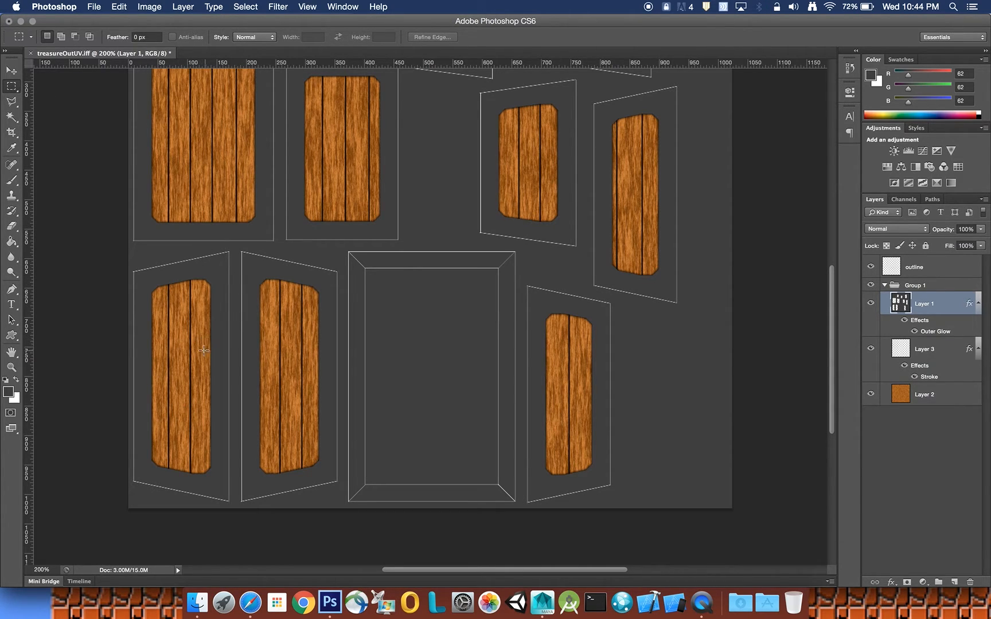
{"action": "left_click_drag", "start_coordinate": [199, 351], "coordinate": [222, 389]}
{"action": "left_click", "coordinate": [954, 582]}
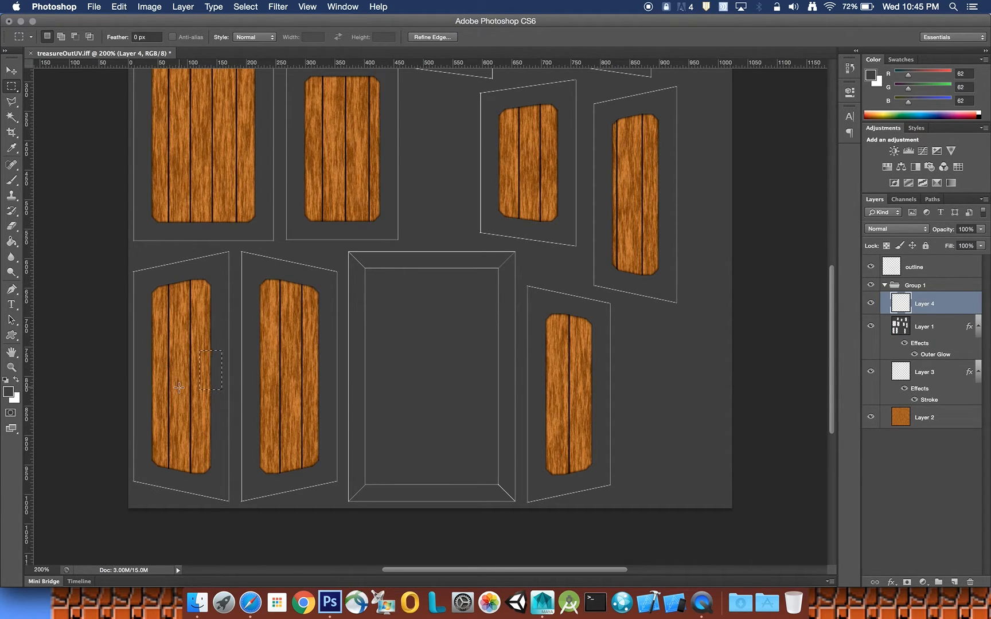
- On Layer 1, redraw the rectangular selection over the lower-left panel's right edge and smooth it with a 4-pixel sample radius
{"action": "left_click", "coordinate": [927, 327]}
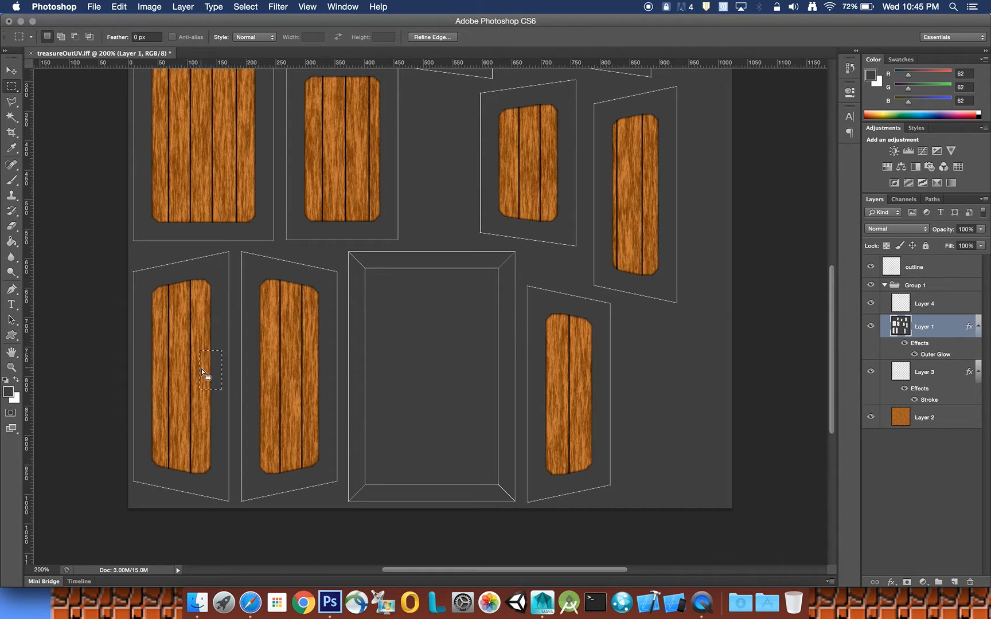
{"action": "left_click_drag", "start_coordinate": [211, 372], "coordinate": [207, 370]}
{"action": "left_click_drag", "start_coordinate": [216, 357], "coordinate": [197, 391]}
{"action": "left_click", "coordinate": [245, 7]}
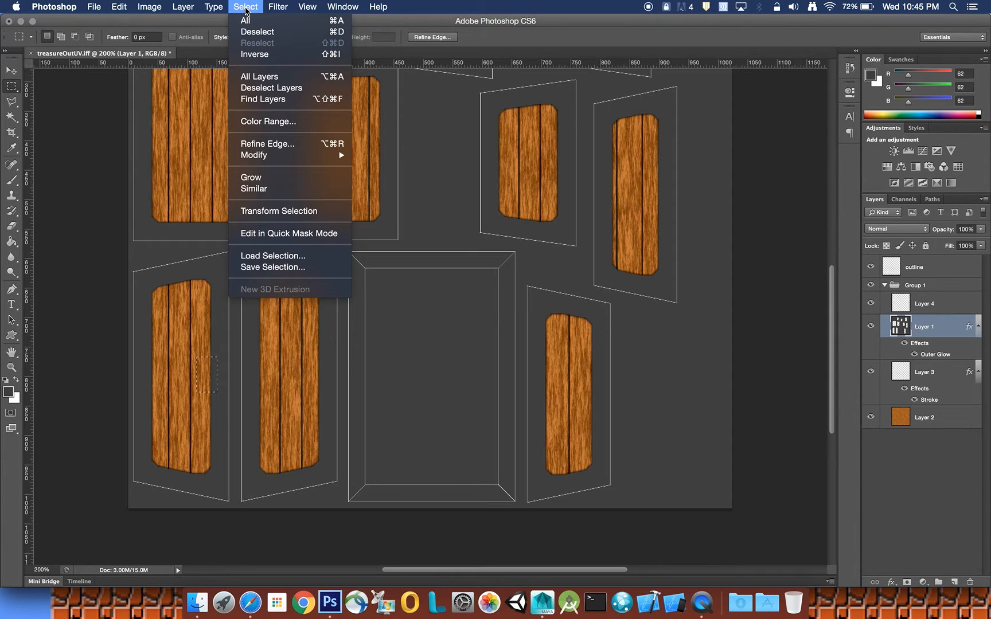
{"action": "mouse_move", "coordinate": [266, 156]}
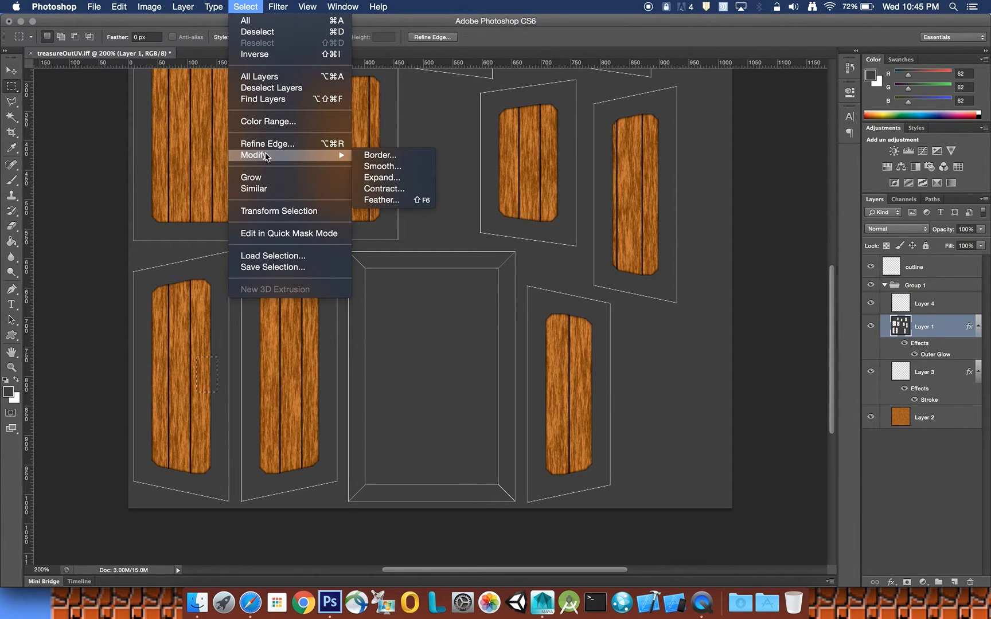
{"action": "left_click", "coordinate": [370, 167]}
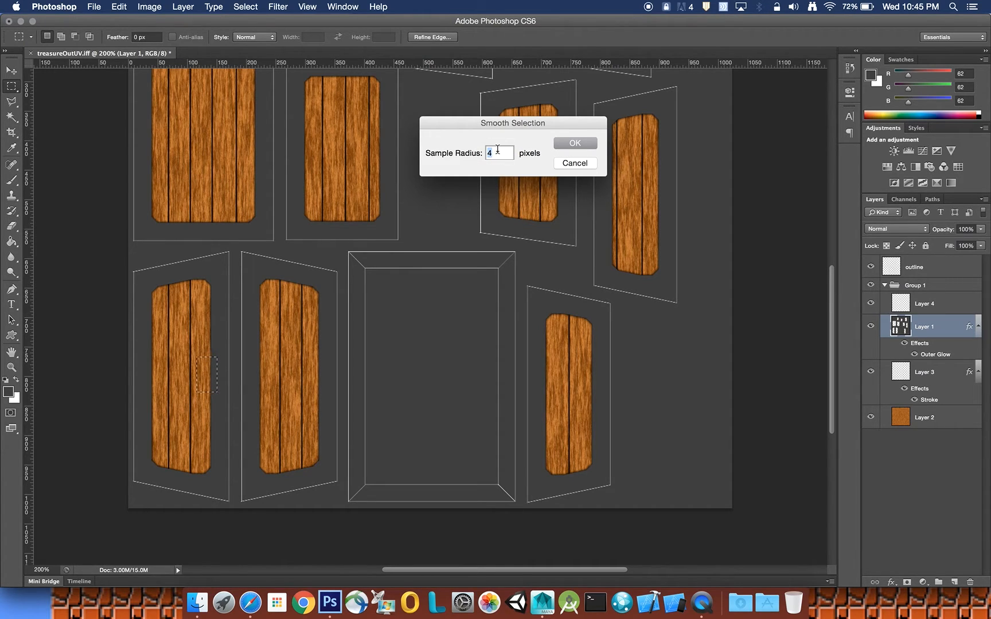
{"action": "left_click", "coordinate": [577, 143]}
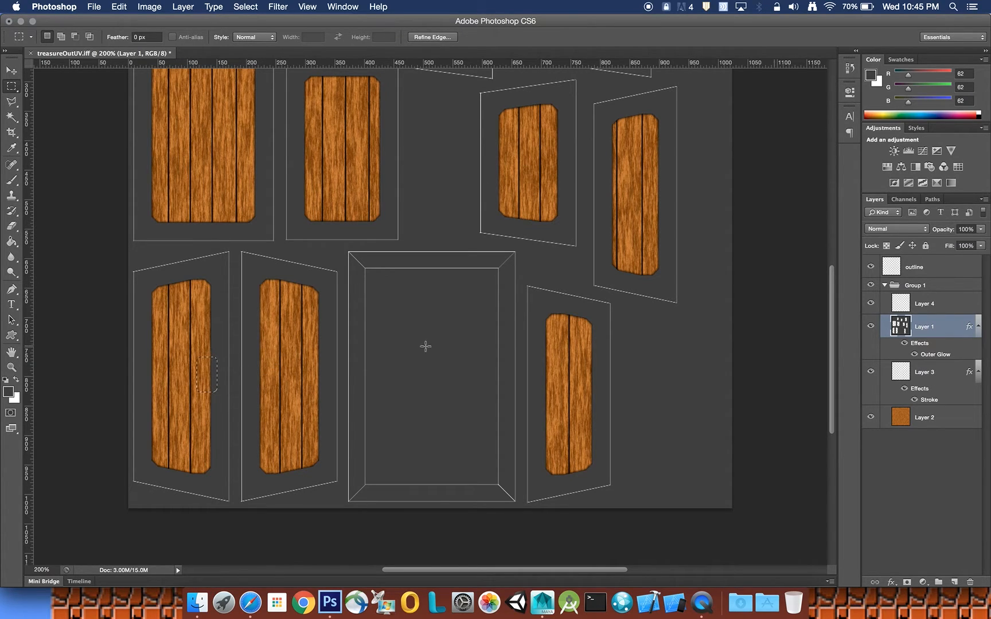
- Fill the rounded selection on Layer 1 with the dark grey foreground colour at 100% opacity as a lock plate, and deselect
{"action": "right_click", "coordinate": [206, 378]}
{"action": "left_click", "coordinate": [227, 524]}
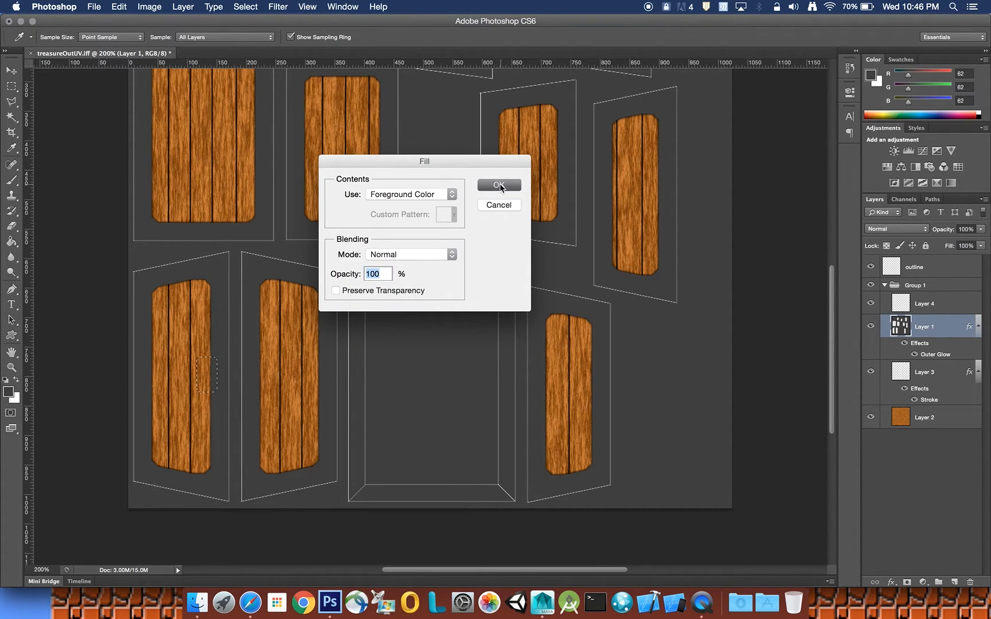
{"action": "left_click", "coordinate": [498, 186]}
{"action": "key", "text": "super+d"}
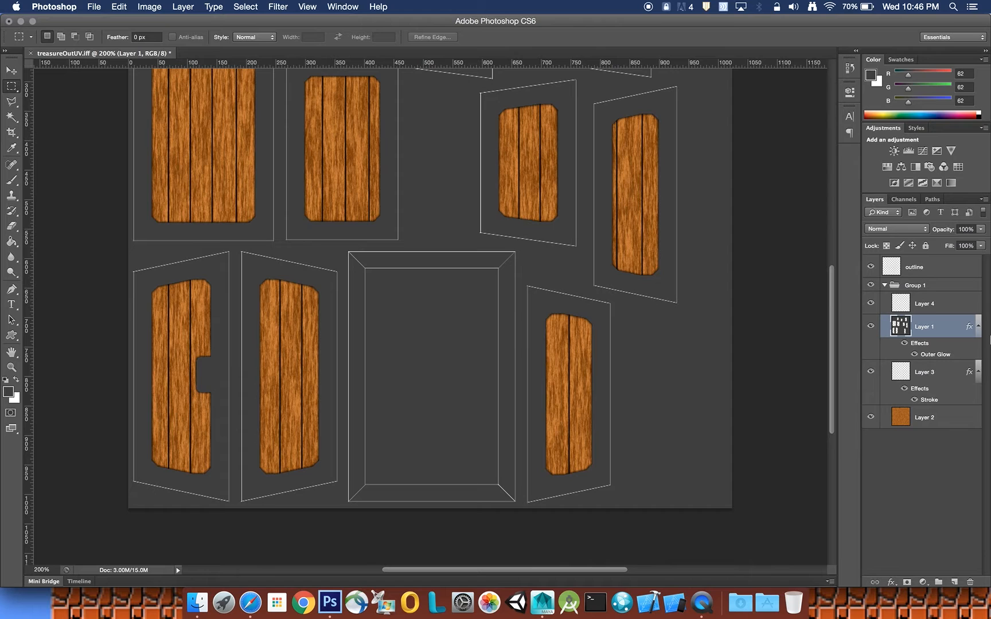
- On Layer 4, reset the colours to default and fill a thin horizontal rectangle inside the lock plate with black as the keyhole slot
{"action": "left_click", "coordinate": [950, 305]}
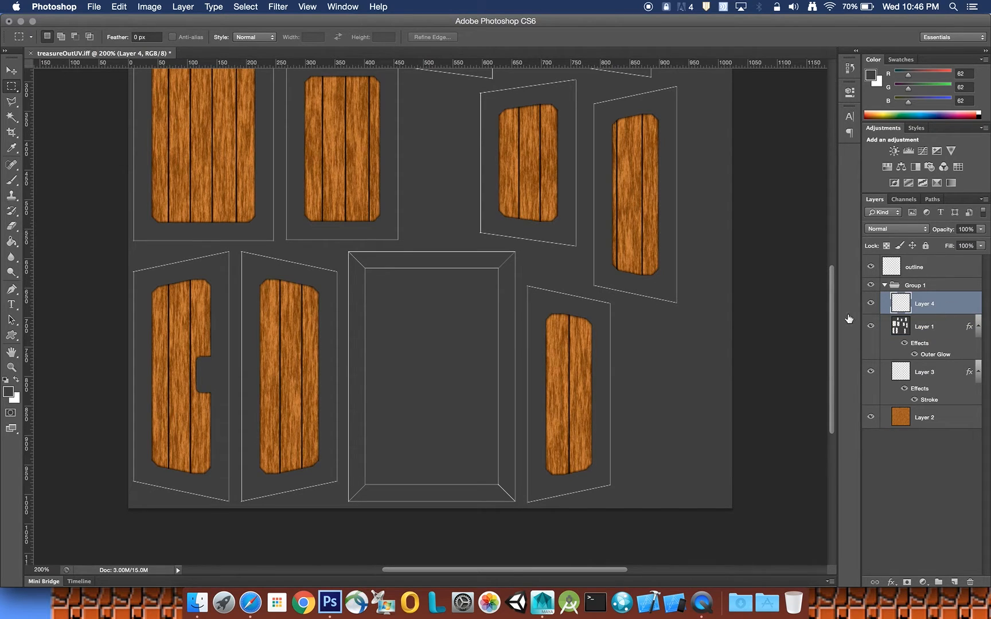
{"action": "left_click", "coordinate": [8, 380]}
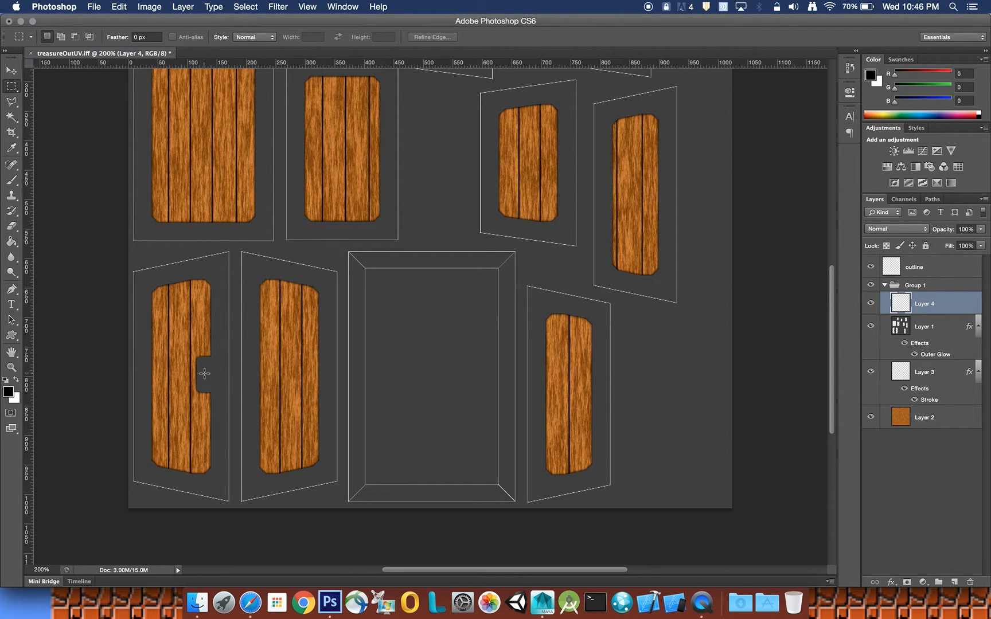
{"action": "left_click_drag", "start_coordinate": [203, 373], "coordinate": [213, 377]}
{"action": "left_click", "coordinate": [11, 70]}
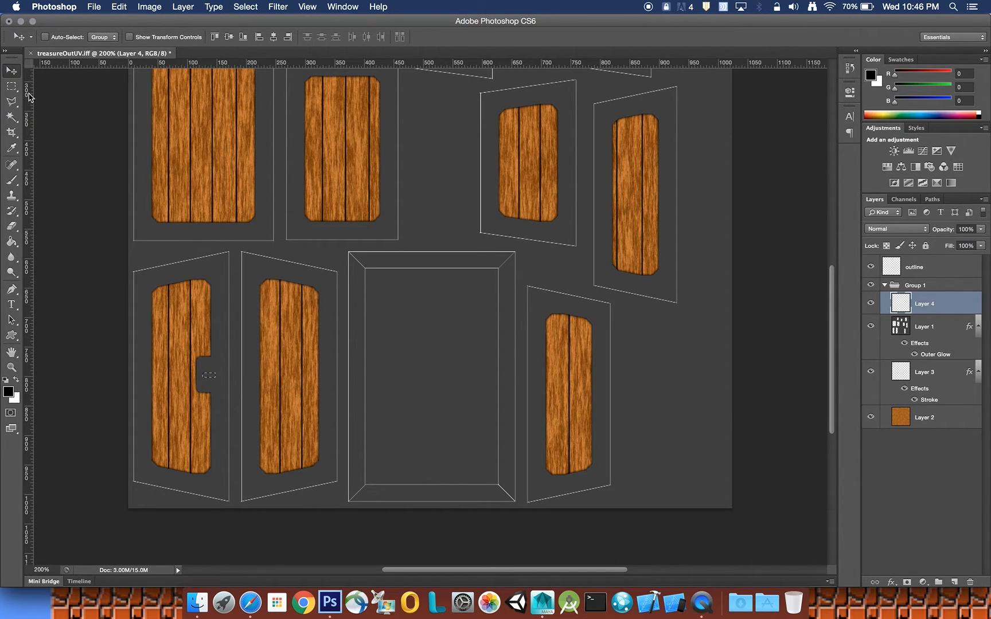
{"action": "left_click", "coordinate": [11, 86]}
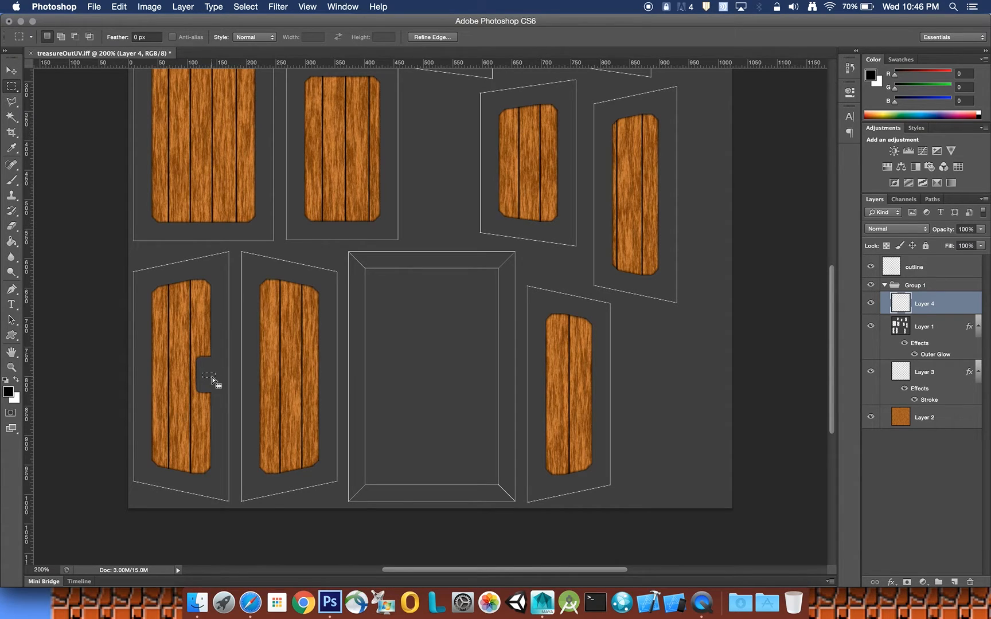
{"action": "right_click", "coordinate": [211, 378]}
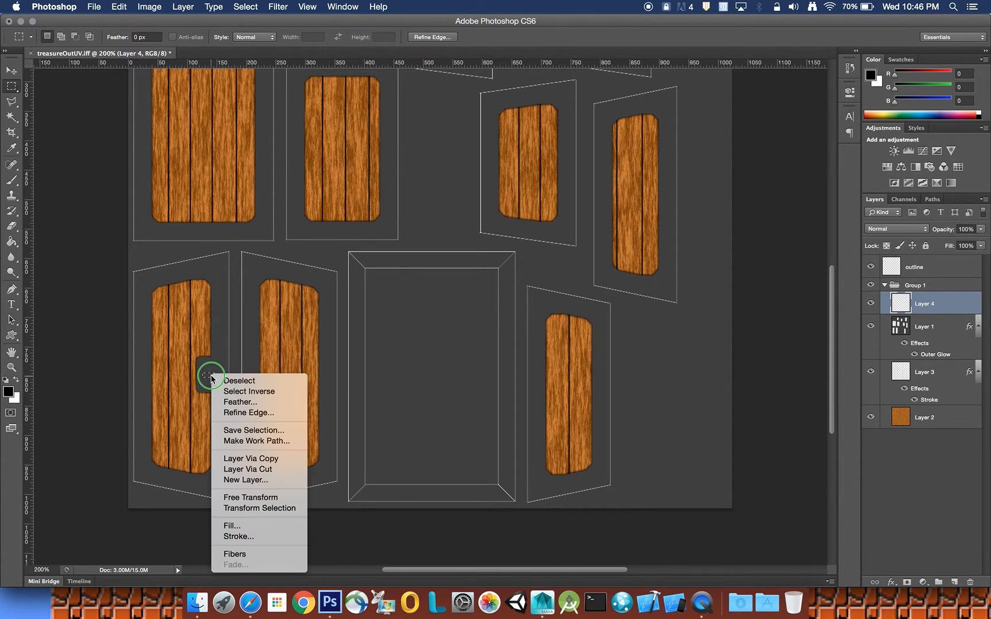
{"action": "left_click", "coordinate": [243, 525]}
{"action": "left_click", "coordinate": [498, 190]}
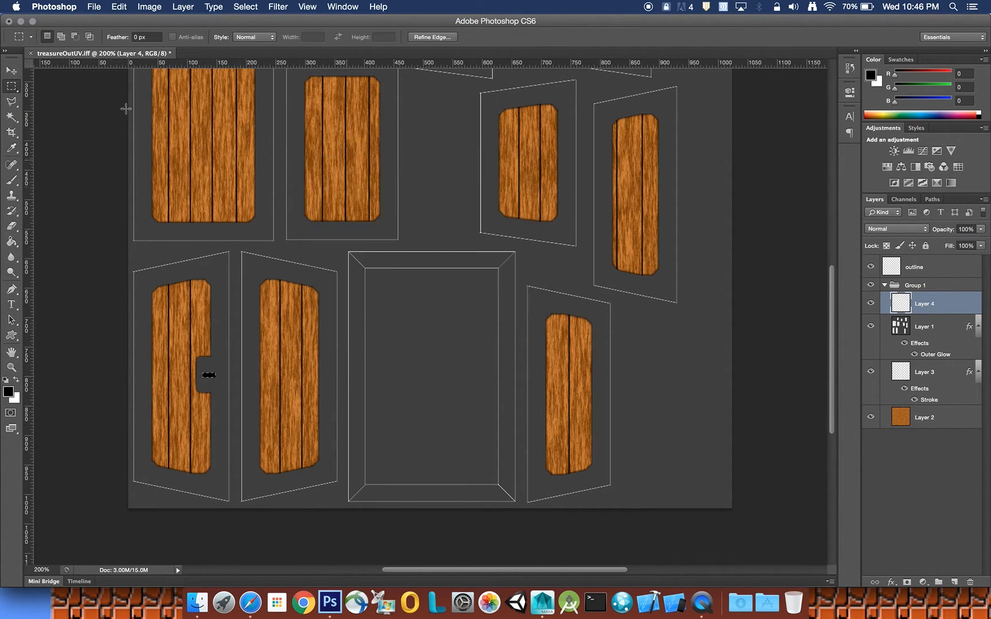
- Draw a small circular selection at the right end of the keyhole slot, fill it with black on Layer 4, and deselect
{"action": "left_click", "coordinate": [11, 86]}
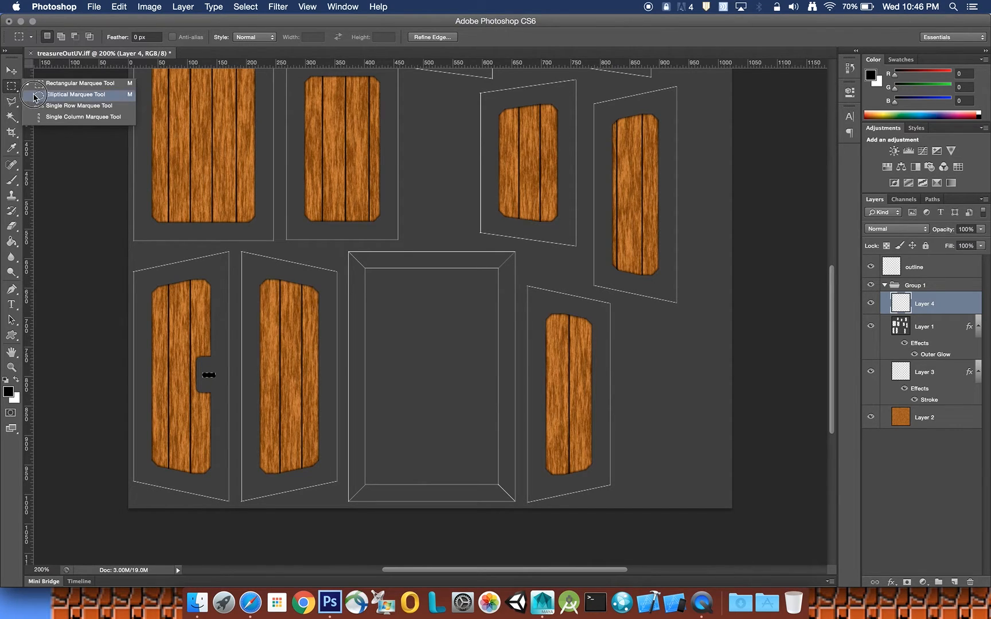
{"action": "left_click", "coordinate": [76, 94]}
{"action": "left_click", "coordinate": [196, 294]}
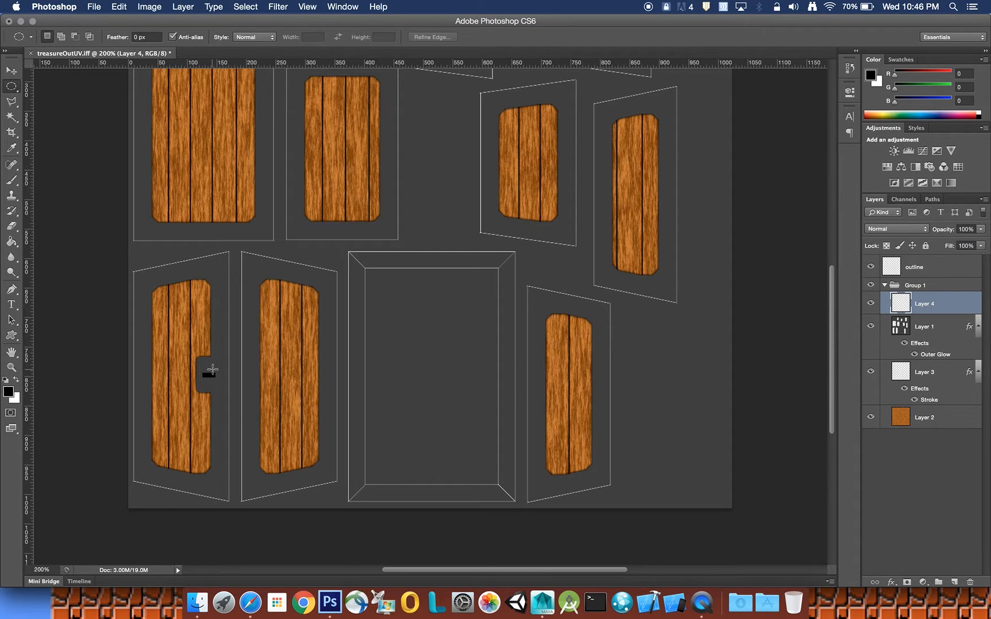
{"action": "left_click_drag", "start_coordinate": [212, 370], "coordinate": [223, 383], "text": "alt+shift"}
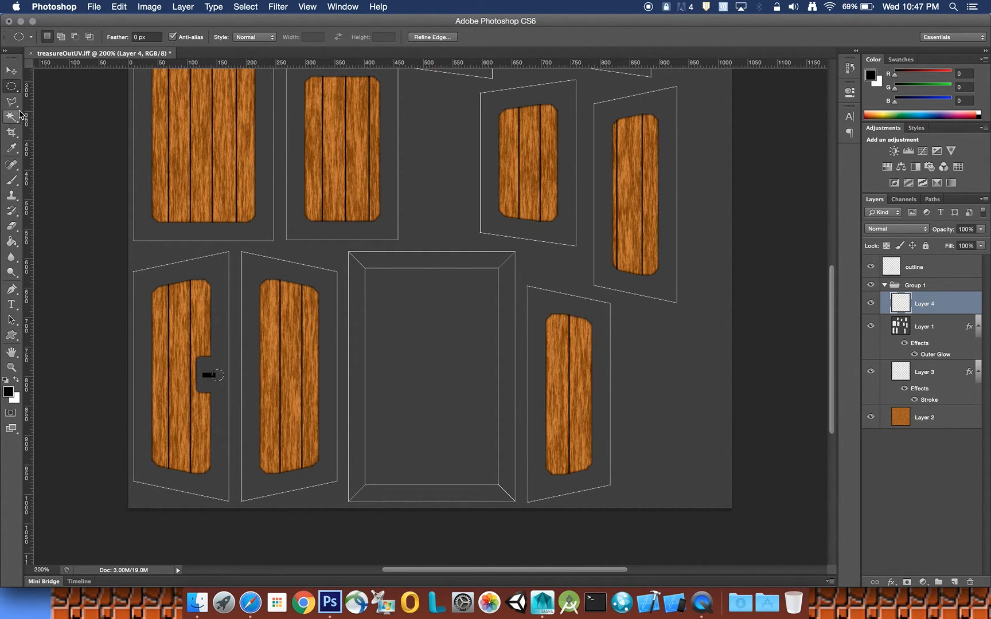
{"action": "left_click_drag", "start_coordinate": [220, 379], "coordinate": [216, 377]}
{"action": "right_click", "coordinate": [217, 378]}
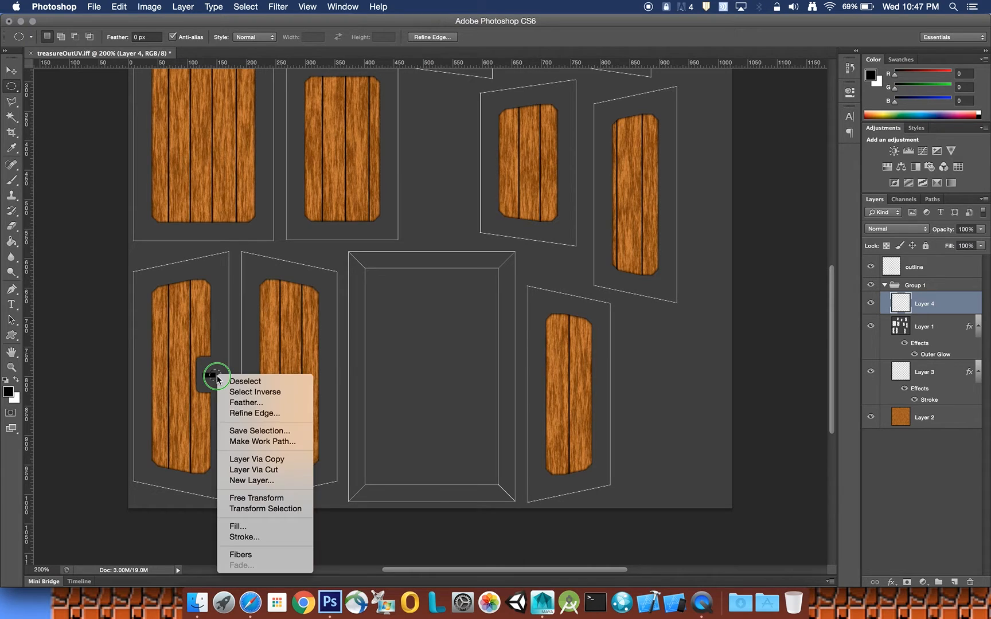
{"action": "left_click", "coordinate": [237, 526]}
{"action": "left_click", "coordinate": [498, 185]}
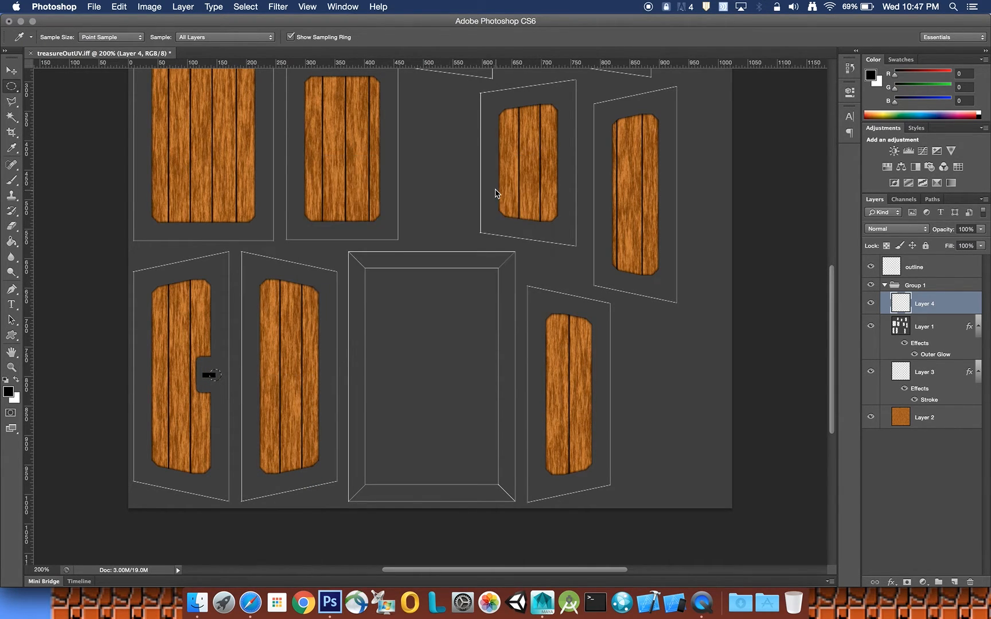
{"action": "key", "text": "m"}
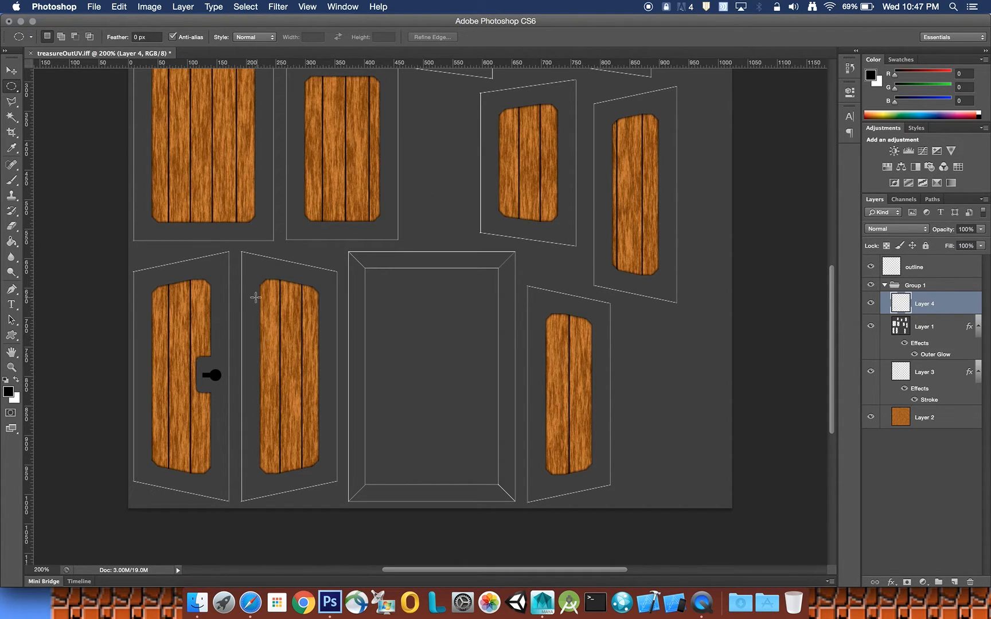
- Hide the outline layer and save the document in Photoshop format with layers as treasureOutUV.psd in the images folder
{"action": "left_click", "coordinate": [870, 267]}
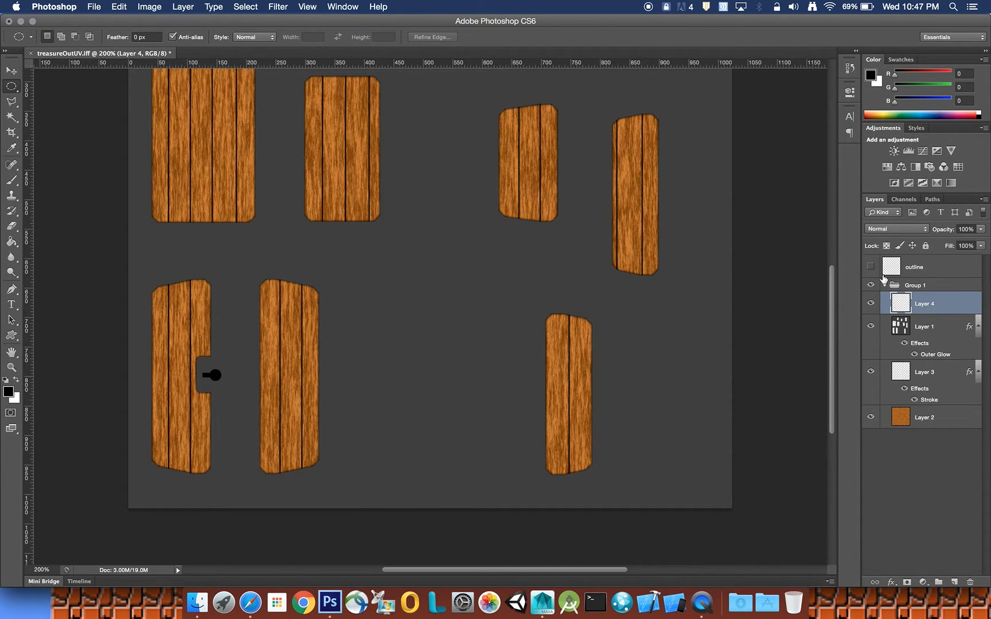
{"action": "left_click_drag", "start_coordinate": [834, 320], "coordinate": [834, 277]}
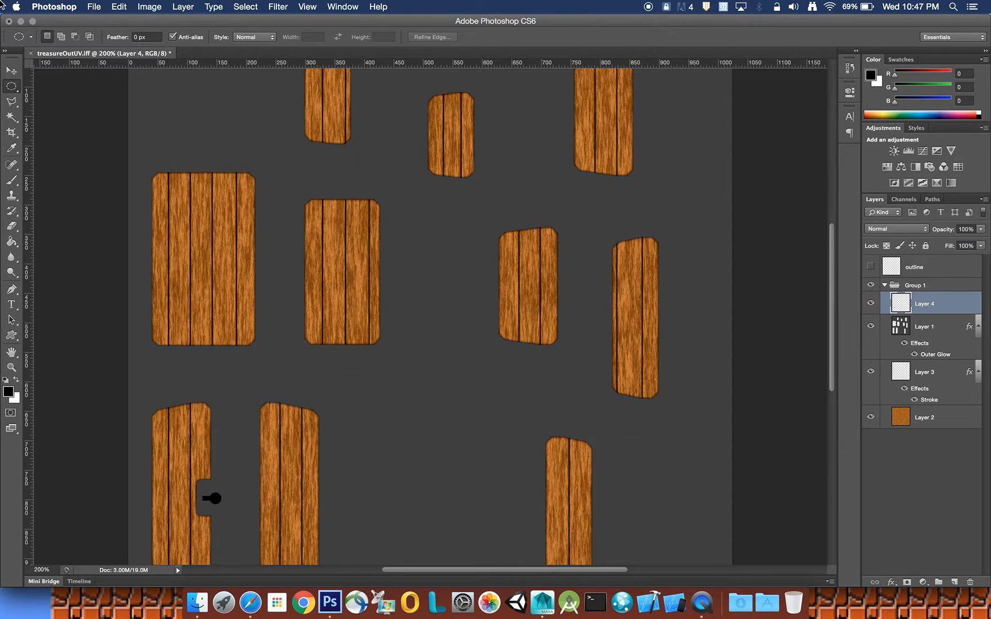
{"action": "left_click", "coordinate": [94, 6]}
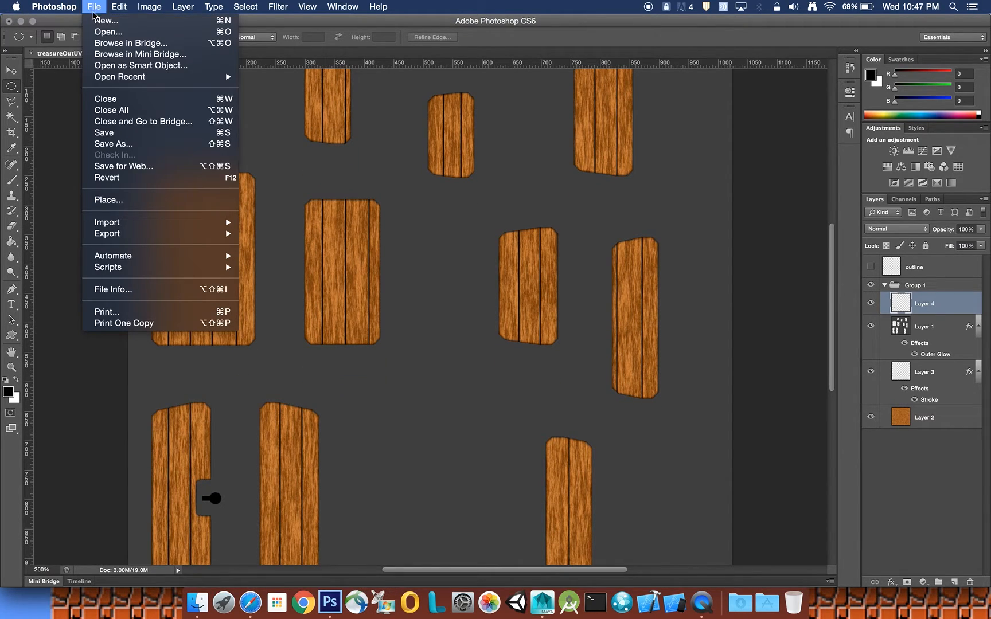
{"action": "left_click", "coordinate": [129, 144]}
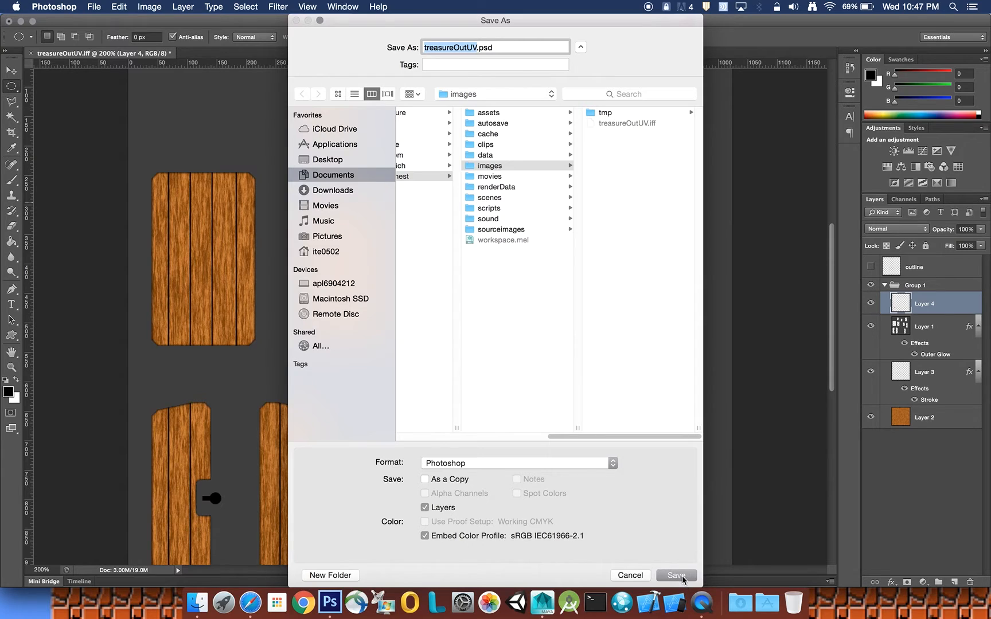
{"action": "left_click", "coordinate": [676, 575]}
{"action": "left_click", "coordinate": [548, 201]}
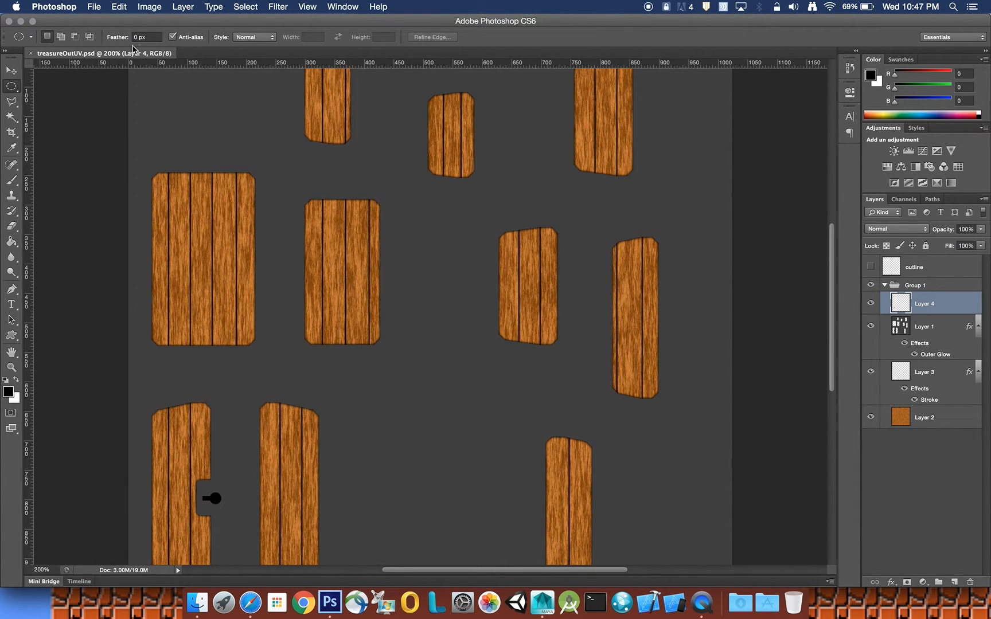
- Save a PNG copy of the texture as treasureBottomTexture.png in the images folder, with Smallest / Slow compression and no interlacing
{"action": "left_click", "coordinate": [93, 7]}
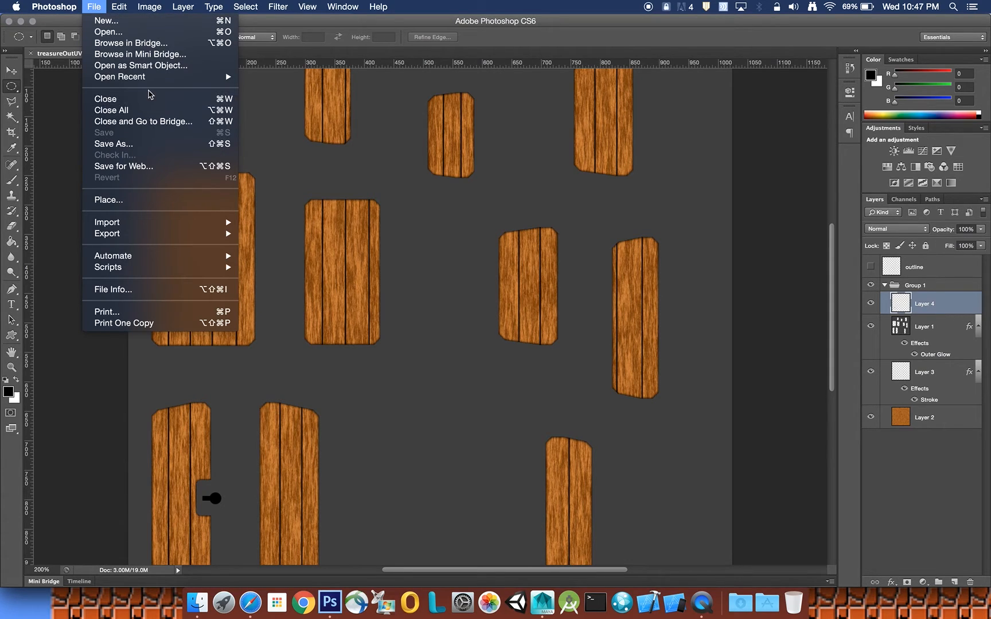
{"action": "left_click", "coordinate": [139, 144]}
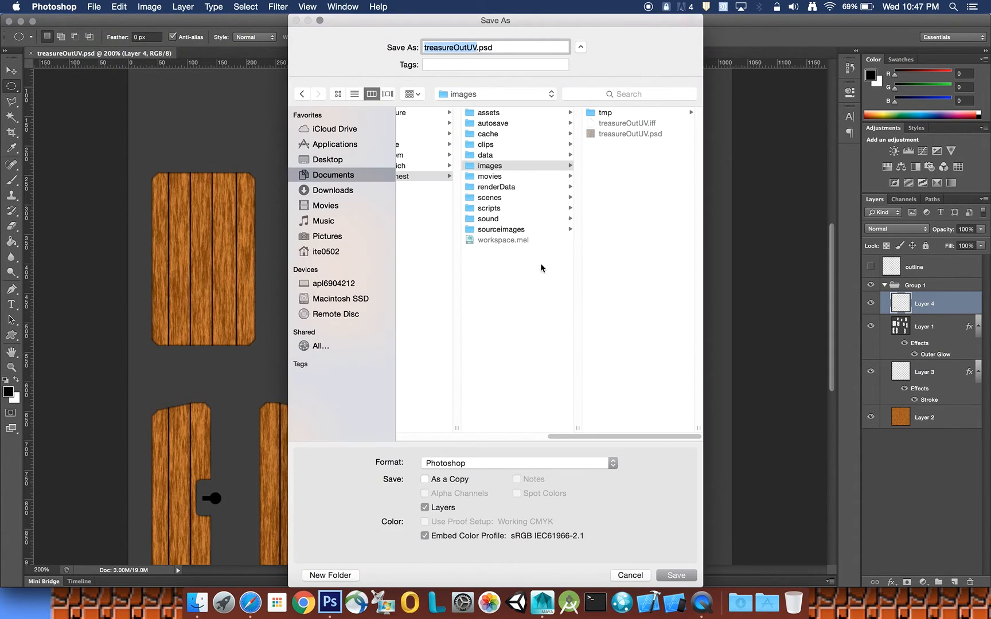
{"action": "left_click", "coordinate": [613, 462]}
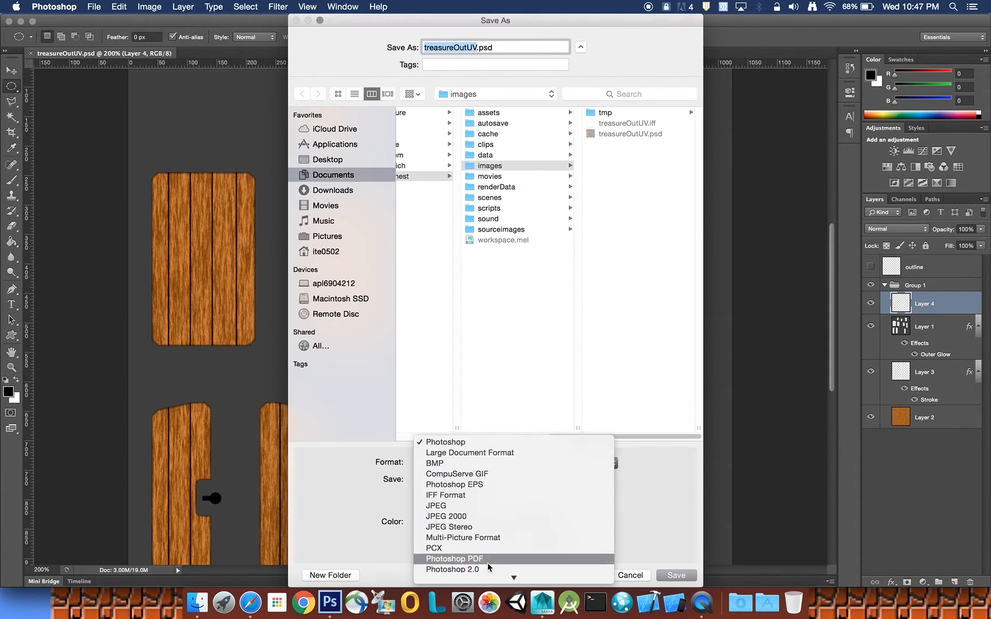
{"action": "left_click", "coordinate": [475, 558]}
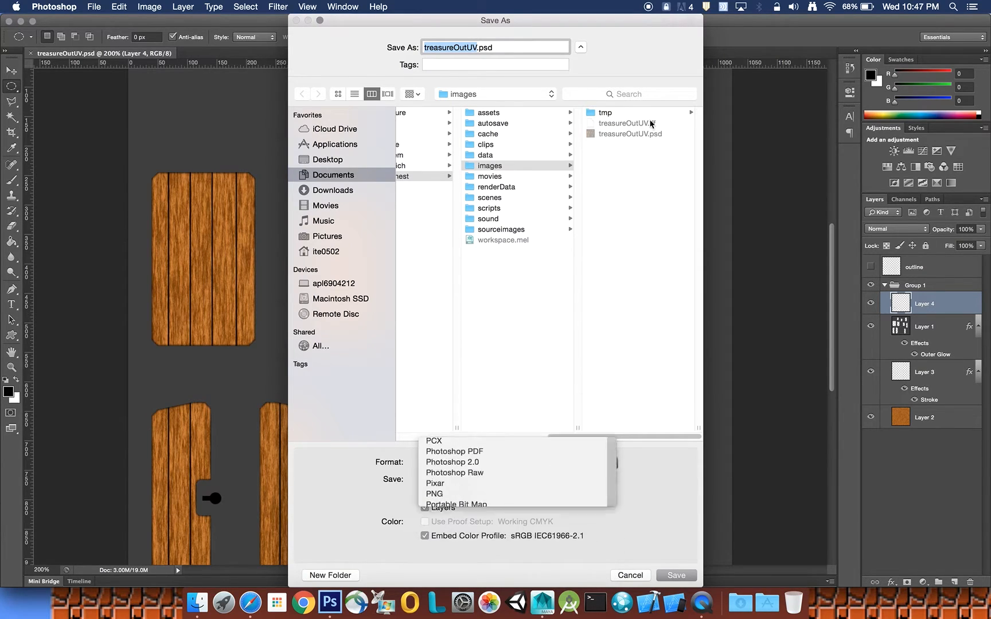
{"action": "left_click", "coordinate": [478, 50]}
{"action": "key", "text": "BackSpace"}
{"action": "key", "text": "BackSpace"}
{"action": "key", "text": "BackSpace"}
{"action": "key", "text": "BackSpace"}
{"action": "key", "text": "BackSpace"}
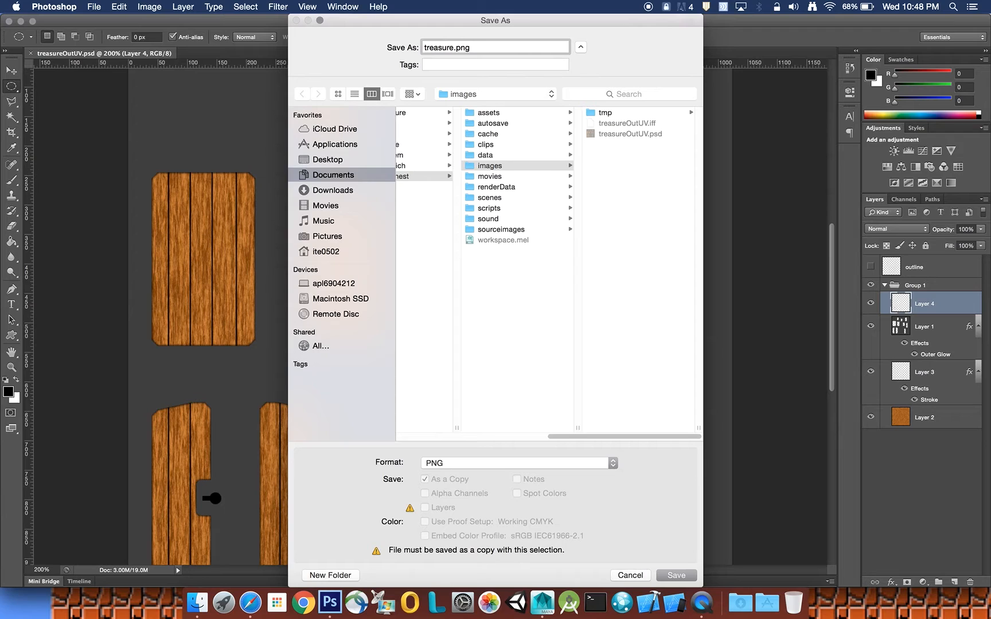
{"action": "type", "text": "BottomTexture"}
{"action": "left_click", "coordinate": [677, 575]}
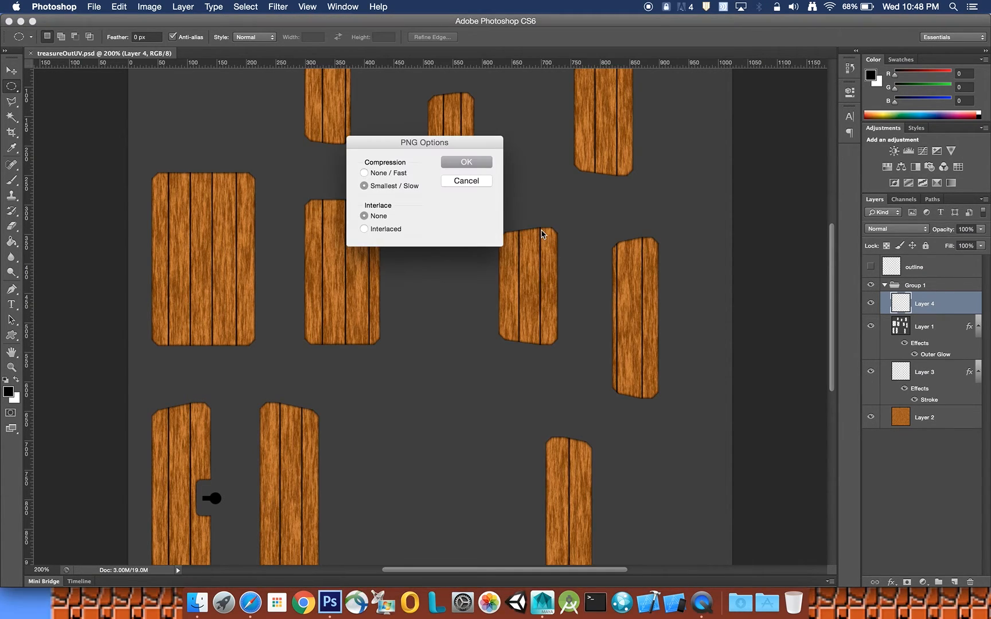
{"action": "left_click", "coordinate": [467, 163]}
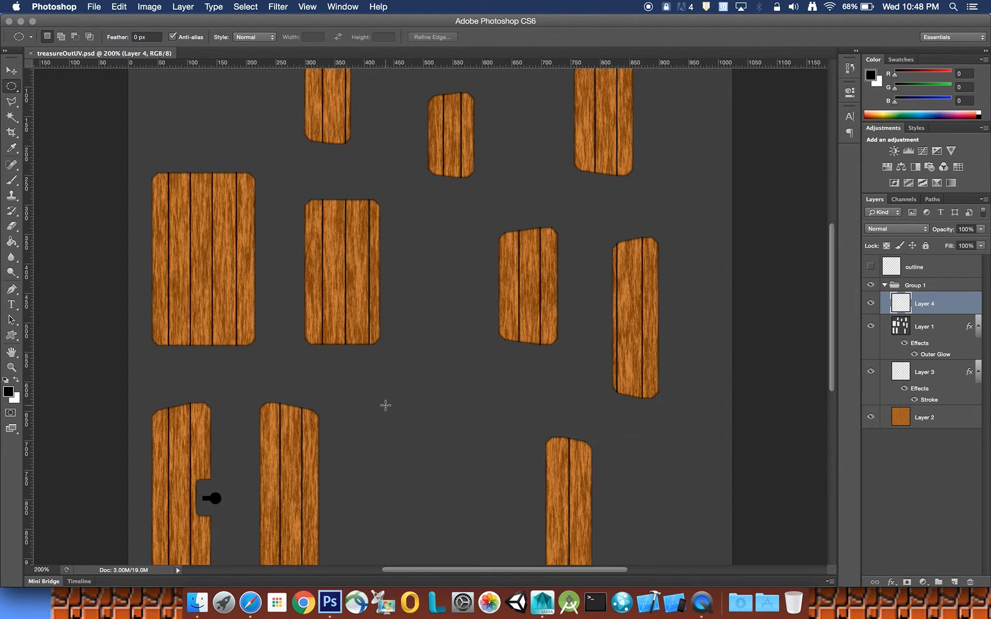
- Switch to Maya, clear the face selection on the chest's base and return to object selection mode
{"action": "left_click", "coordinate": [543, 602]}
{"action": "left_click", "coordinate": [357, 21]}
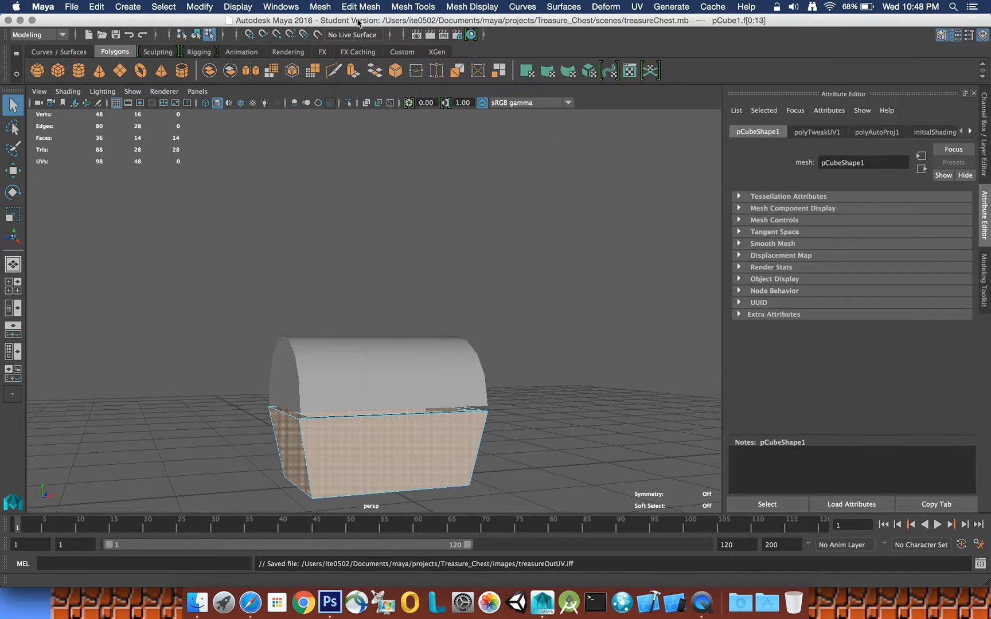
{"action": "left_click", "coordinate": [352, 238]}
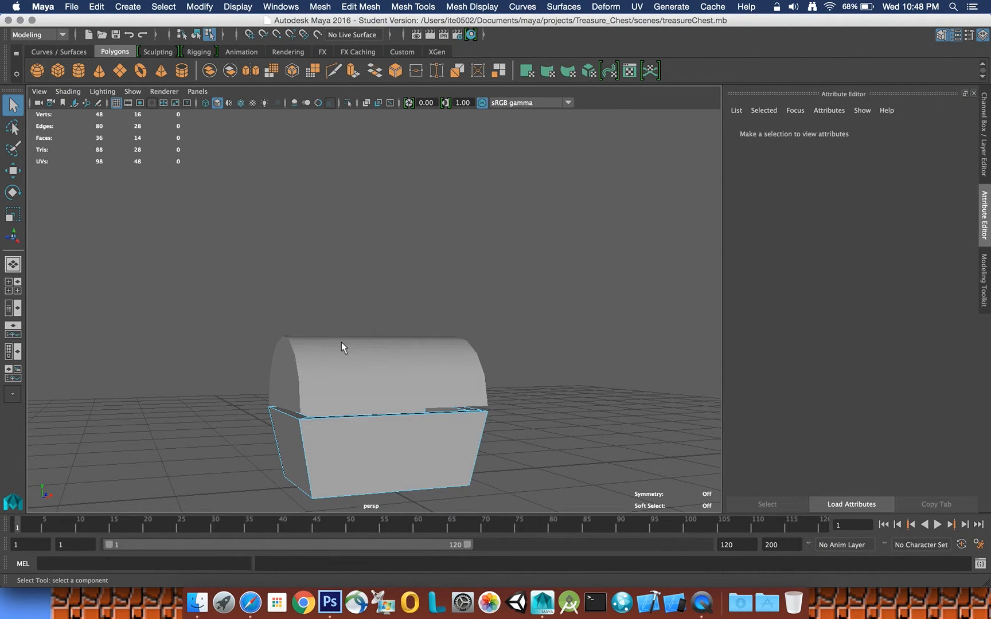
{"action": "right_click", "coordinate": [368, 435]}
{"action": "right_click_drag", "start_coordinate": [367, 434], "coordinate": [416, 262]}
- Rotate the chest lid open to about -28 degrees in Y
{"action": "left_click", "coordinate": [391, 405]}
{"action": "mouse_move", "coordinate": [390, 339]}
{"action": "left_mouse_down", "text": "alt"}
{"action": "mouse_move", "coordinate": [388, 356]}
{"action": "mouse_move", "coordinate": [418, 343]}
{"action": "mouse_move", "coordinate": [402, 355]}
{"action": "left_mouse_up", "text": "alt"}
{"action": "left_click", "coordinate": [363, 353]}
{"action": "left_click", "coordinate": [13, 192]}
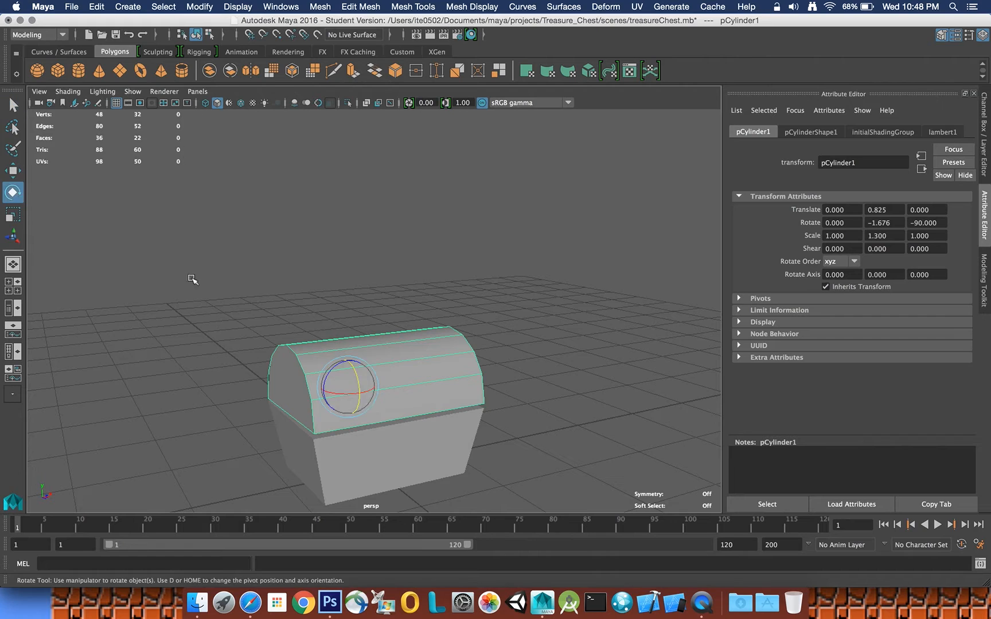
{"action": "left_click_drag", "start_coordinate": [360, 403], "coordinate": [361, 389]}
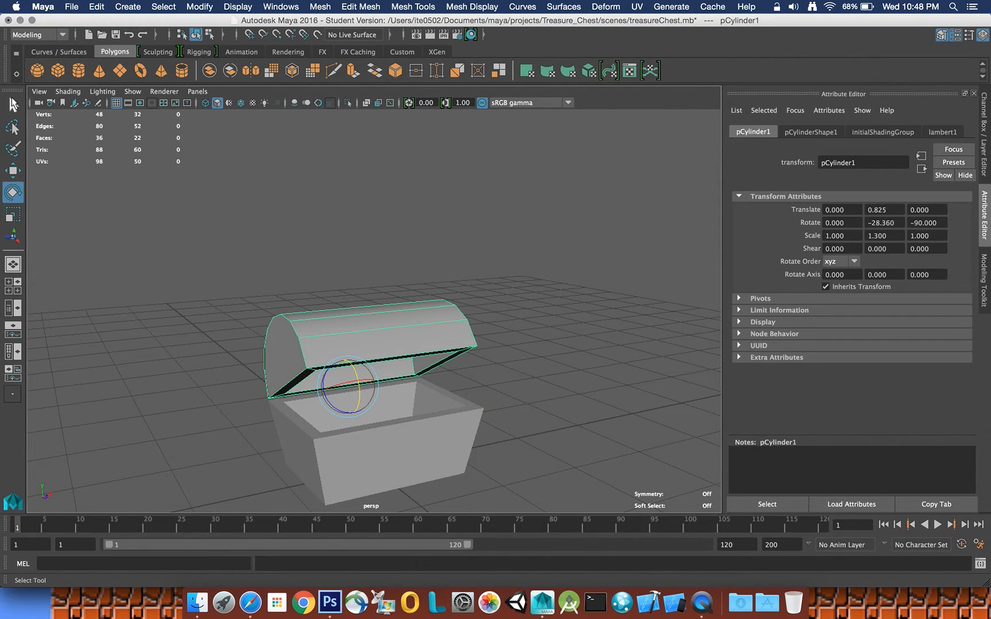
- Assign a new Blinn material to the chest's base
{"action": "left_click", "coordinate": [10, 100]}
{"action": "left_click", "coordinate": [369, 450]}
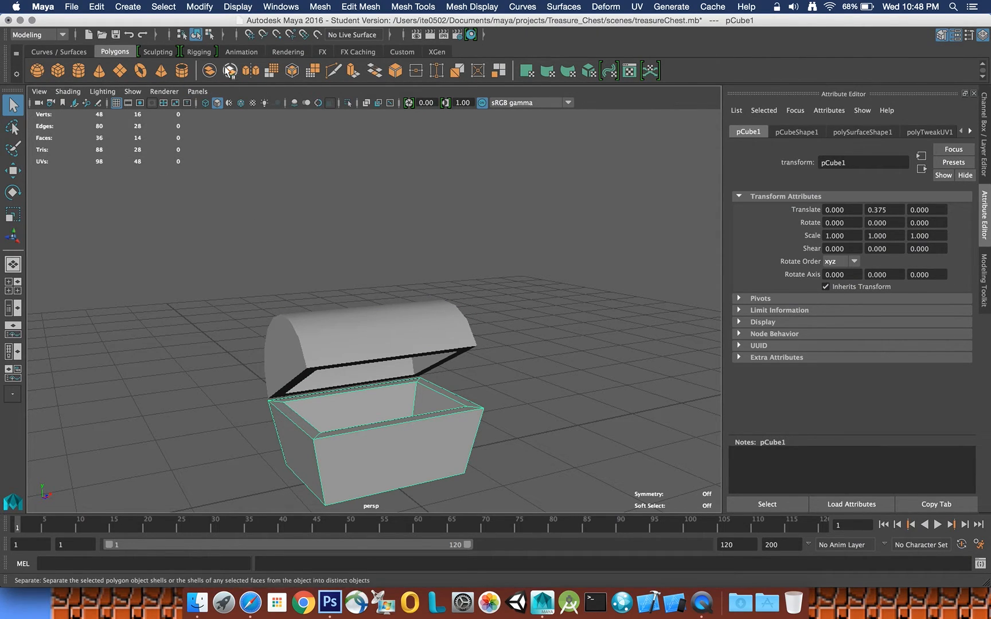
{"action": "left_click", "coordinate": [285, 51]}
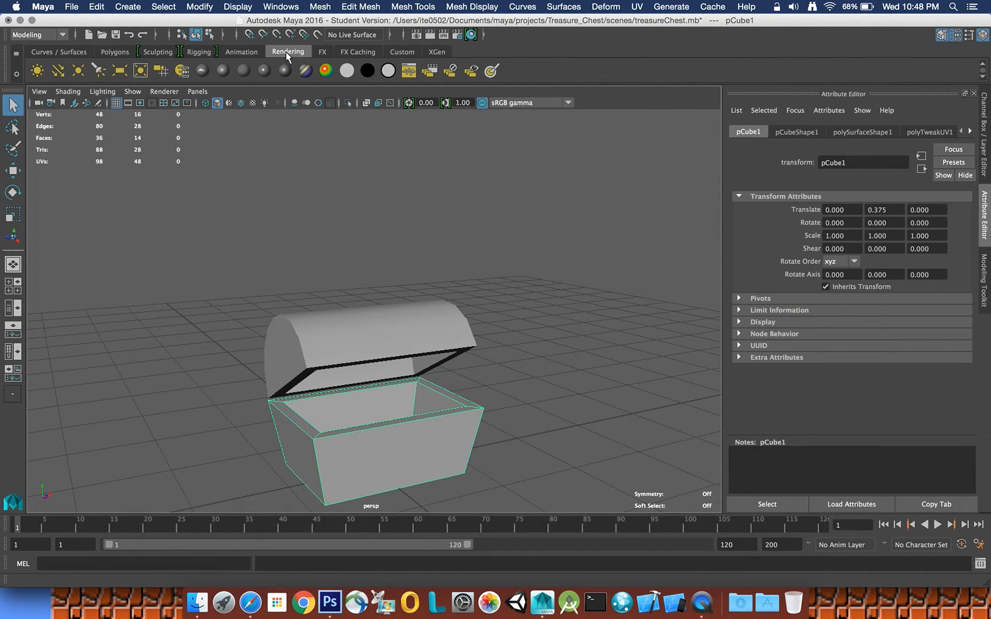
{"action": "left_click", "coordinate": [228, 69]}
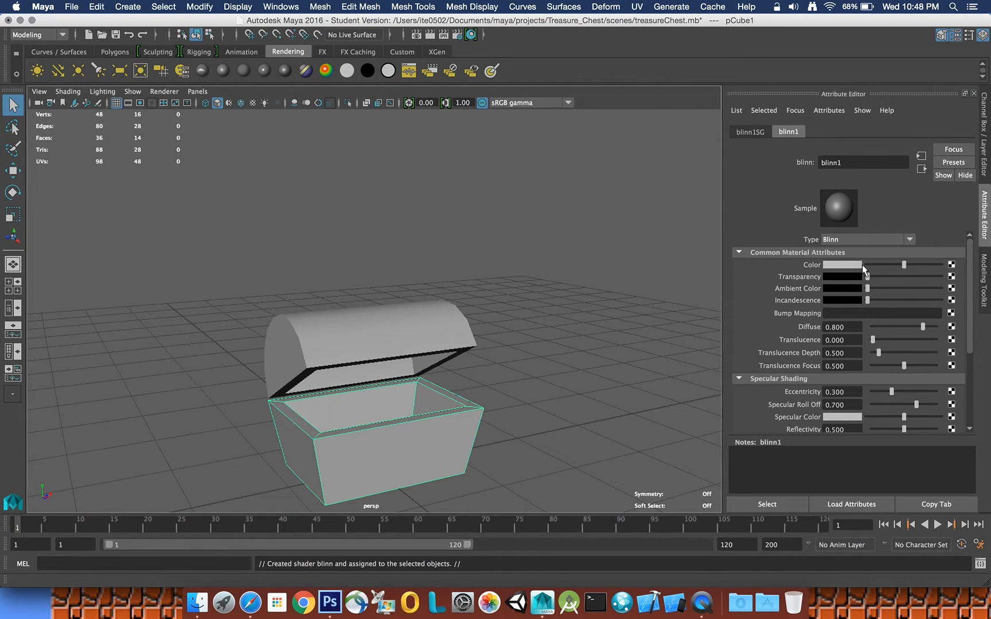
- Map the Blinn material's color to a file texture using treasureBottomTexture.png from the project's images folder
{"action": "left_click", "coordinate": [950, 265]}
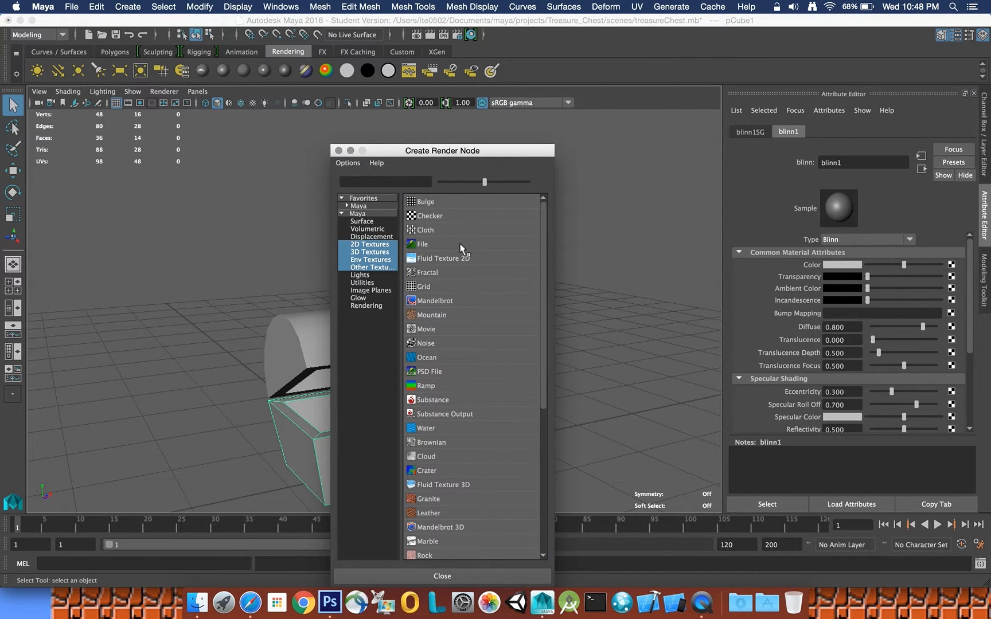
{"action": "left_click", "coordinate": [460, 249]}
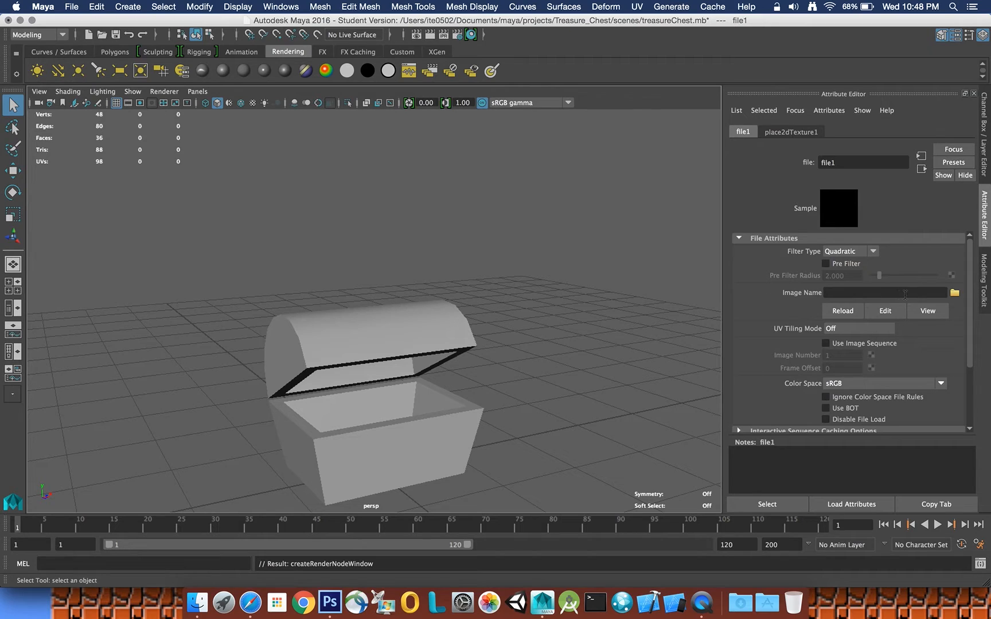
{"action": "left_click", "coordinate": [955, 295]}
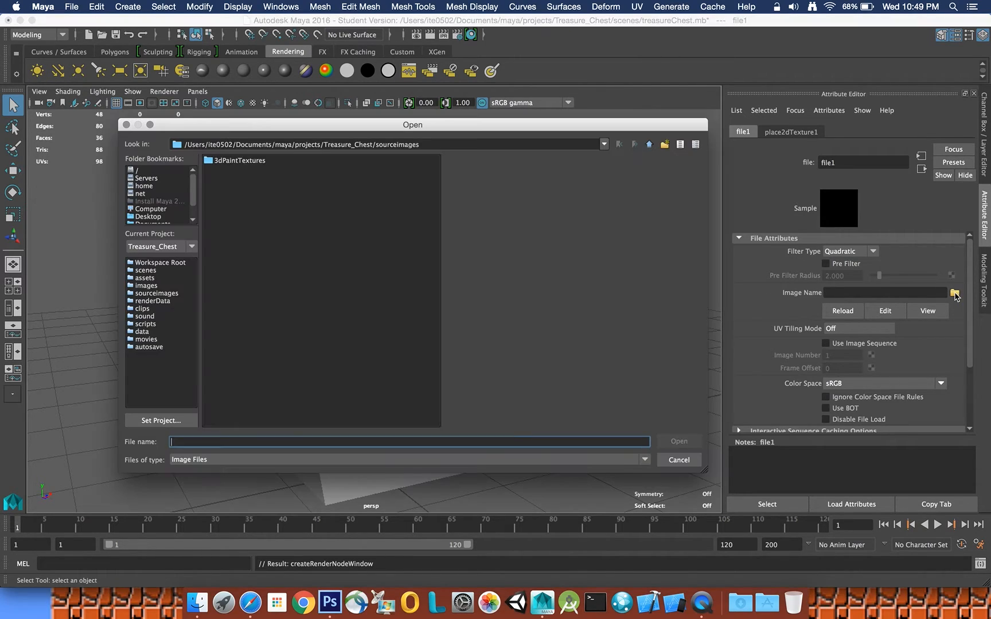
{"action": "left_click", "coordinate": [159, 286]}
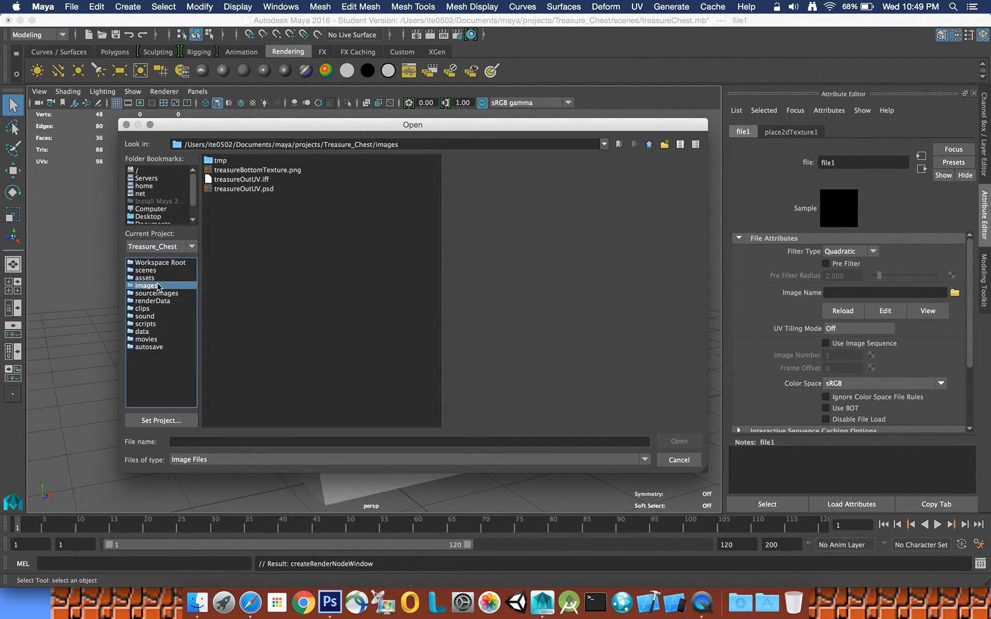
{"action": "left_click", "coordinate": [263, 171]}
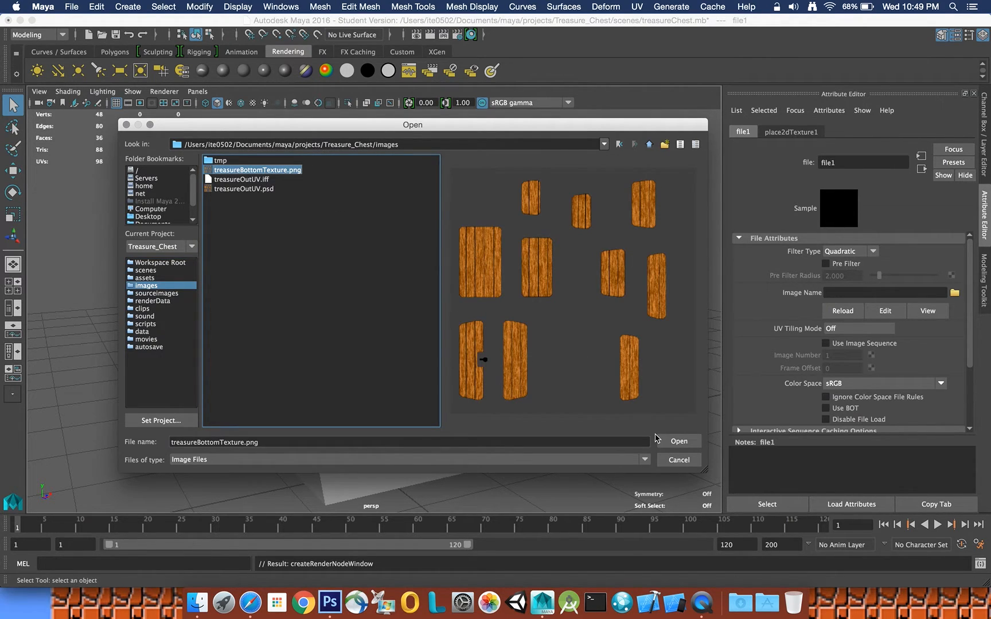
{"action": "left_click", "coordinate": [677, 442]}
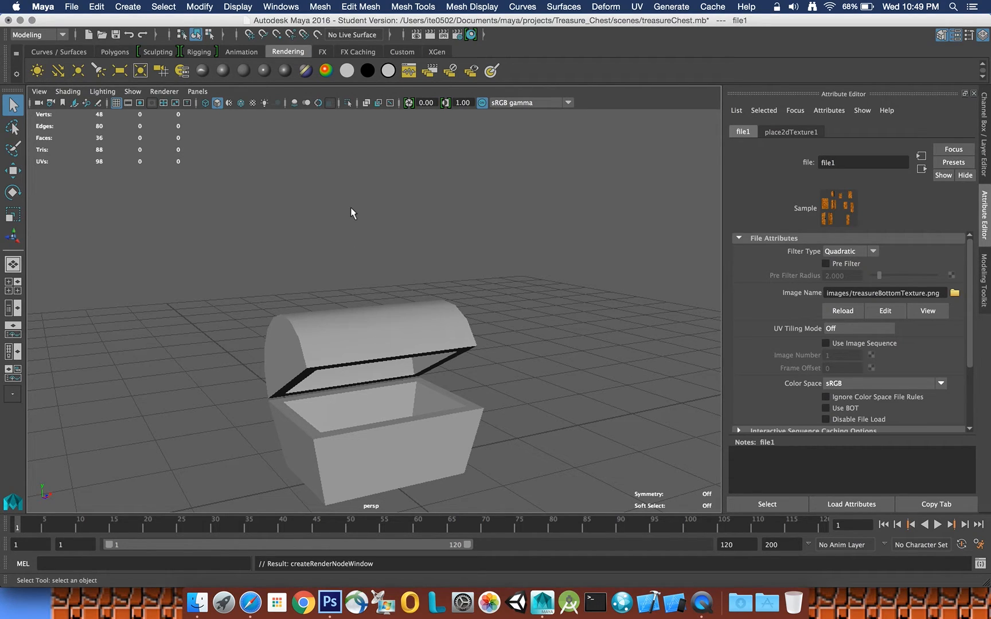
- Turn on textured shaded display in the perspective view and check how the texture sits on the chest's base
{"action": "key", "text": "6"}
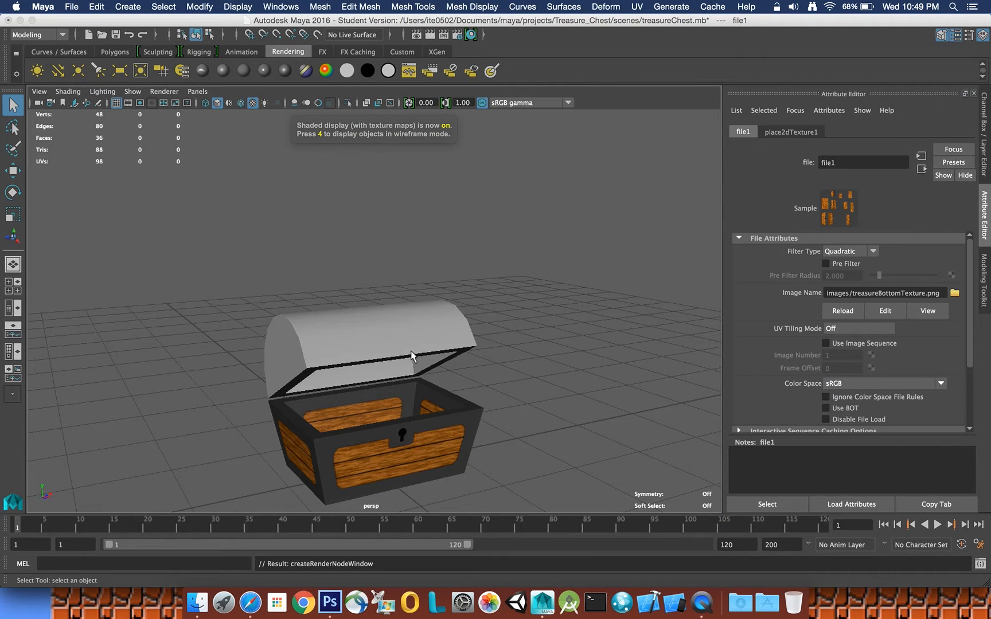
{"action": "mouse_move", "coordinate": [412, 350]}
{"action": "left_mouse_down", "text": "alt"}
{"action": "mouse_move", "coordinate": [385, 281]}
{"action": "mouse_move", "coordinate": [259, 283]}
{"action": "mouse_move", "coordinate": [194, 335]}
{"action": "mouse_move", "coordinate": [298, 344]}
{"action": "mouse_move", "coordinate": [433, 328]}
{"action": "mouse_move", "coordinate": [392, 305]}
{"action": "mouse_move", "coordinate": [386, 325]}
{"action": "mouse_move", "coordinate": [439, 325]}
{"action": "mouse_move", "coordinate": [479, 359]}
{"action": "mouse_move", "coordinate": [367, 365]}
{"action": "mouse_move", "coordinate": [348, 400]}
{"action": "mouse_move", "coordinate": [413, 398]}
{"action": "mouse_move", "coordinate": [414, 390]}
{"action": "mouse_move", "coordinate": [419, 414]}
{"action": "mouse_move", "coordinate": [418, 355]}
{"action": "mouse_move", "coordinate": [364, 310]}
{"action": "mouse_move", "coordinate": [327, 400]}
{"action": "mouse_move", "coordinate": [367, 414]}
{"action": "mouse_move", "coordinate": [438, 361]}
{"action": "mouse_move", "coordinate": [336, 370]}
{"action": "mouse_move", "coordinate": [402, 378]}
{"action": "mouse_move", "coordinate": [414, 365]}
{"action": "left_mouse_up", "text": "alt"}
{"action": "scroll", "coordinate": [392, 305], "scroll_direction": "up", "scroll_amount": 10}
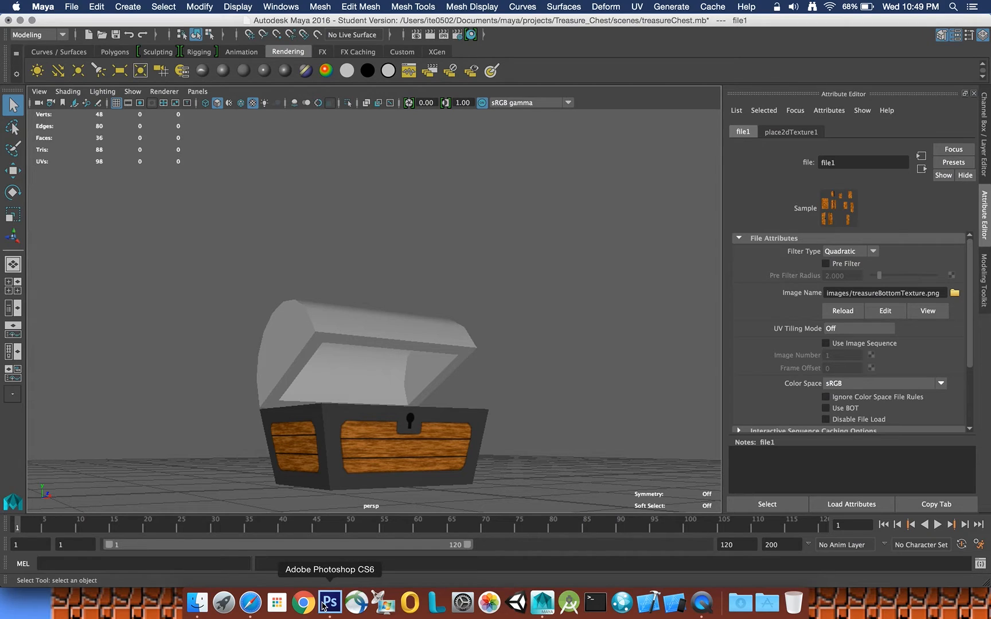
- Clear the selection and save the treasureChest.mb scene
{"action": "left_click", "coordinate": [493, 281]}
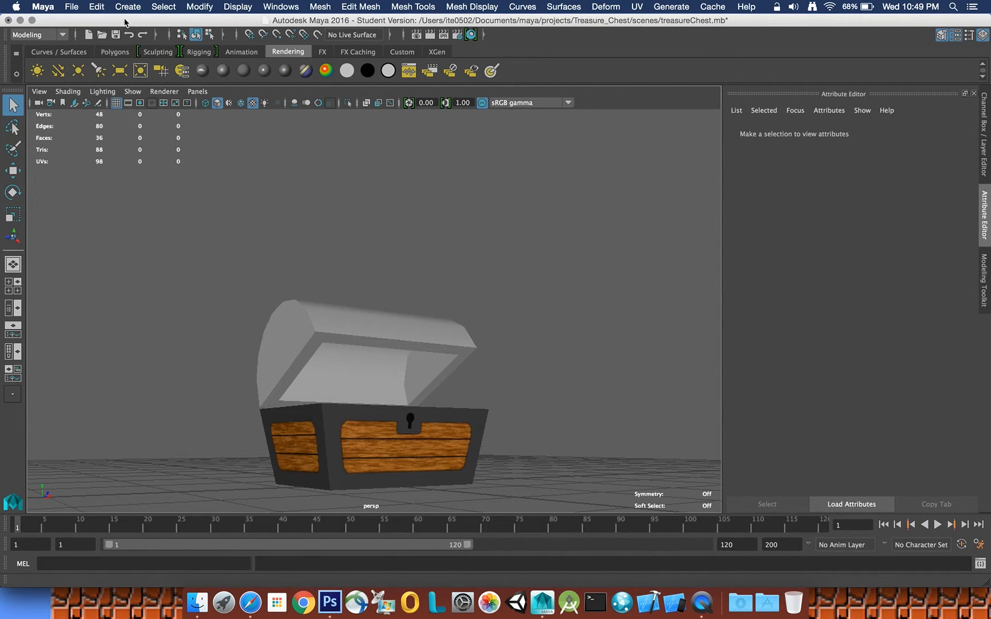
{"action": "left_click", "coordinate": [69, 6]}
{"action": "left_click", "coordinate": [99, 60]}
{"action": "left_click", "coordinate": [466, 330]}
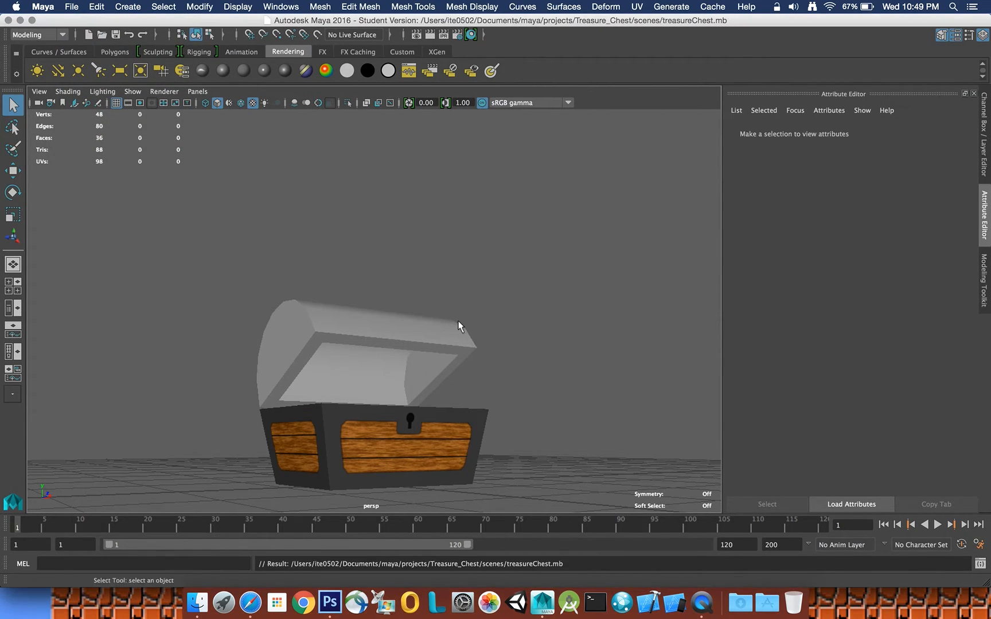
{"action": "left_click_drag", "start_coordinate": [419, 200], "coordinate": [404, 222], "text": "alt"}
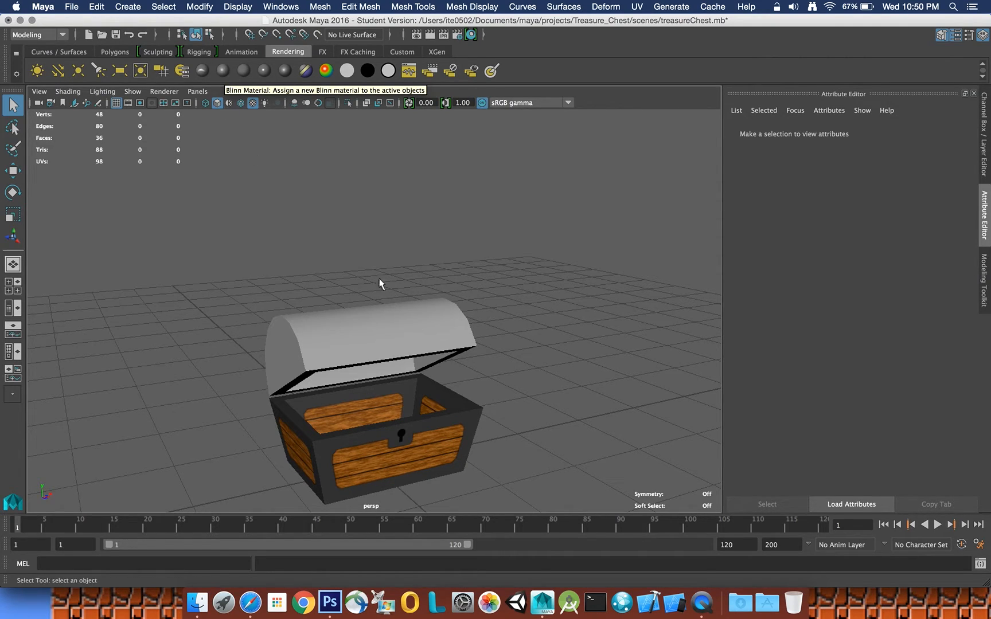
{"action": "mouse_move", "coordinate": [394, 390]}
{"action": "left_mouse_down", "text": "alt"}
{"action": "mouse_move", "coordinate": [385, 380]}
{"action": "mouse_move", "coordinate": [394, 376]}
{"action": "left_mouse_up", "text": "alt"}
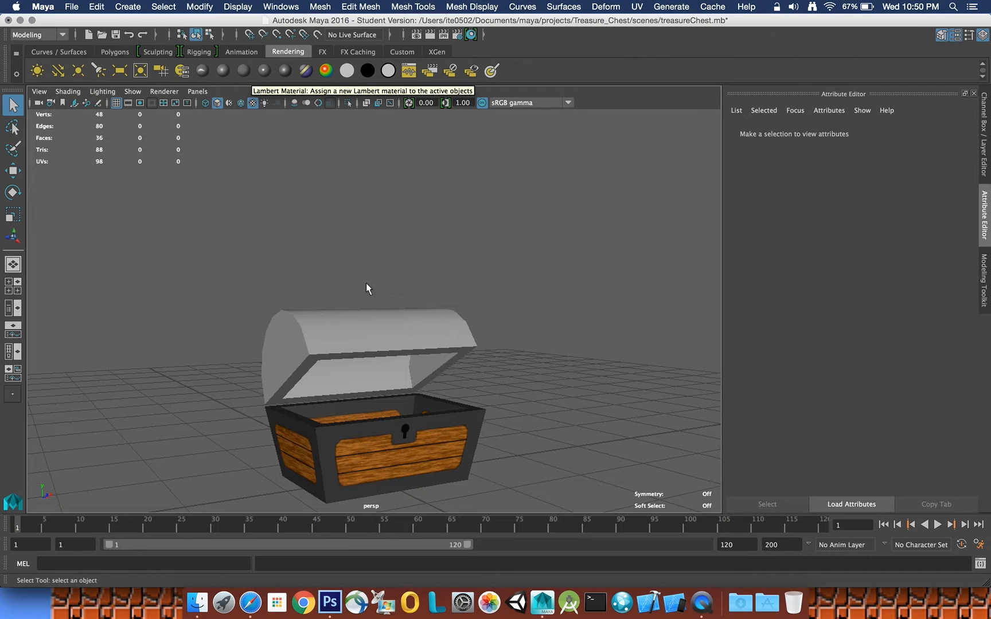
{"action": "left_click_drag", "start_coordinate": [395, 332], "coordinate": [354, 306], "text": "alt"}
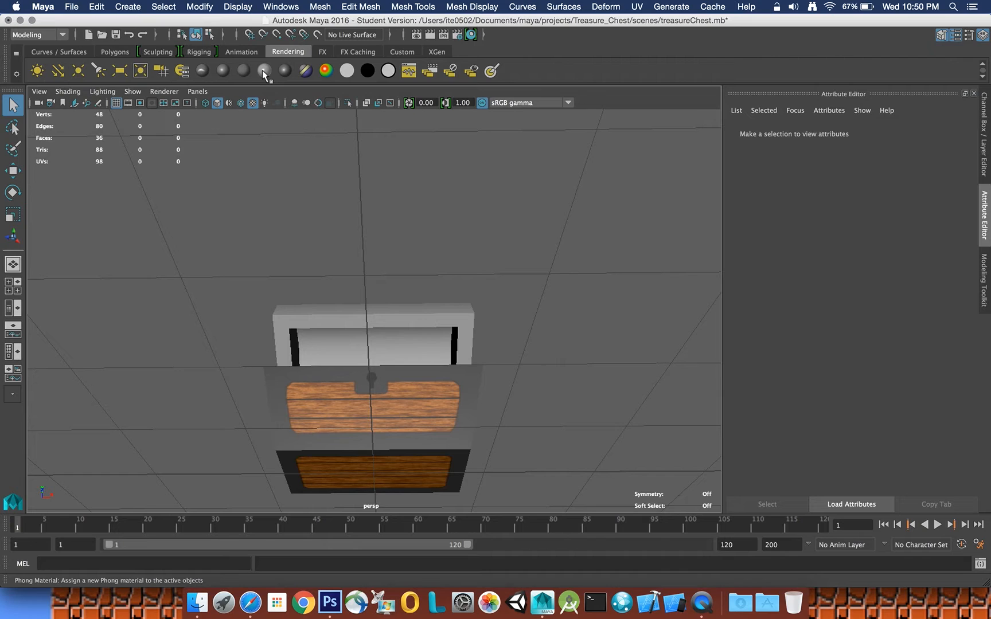
{"action": "left_click_drag", "start_coordinate": [339, 296], "coordinate": [397, 351], "text": "alt"}
{"action": "left_click_drag", "start_coordinate": [399, 364], "coordinate": [399, 333], "text": "alt"}
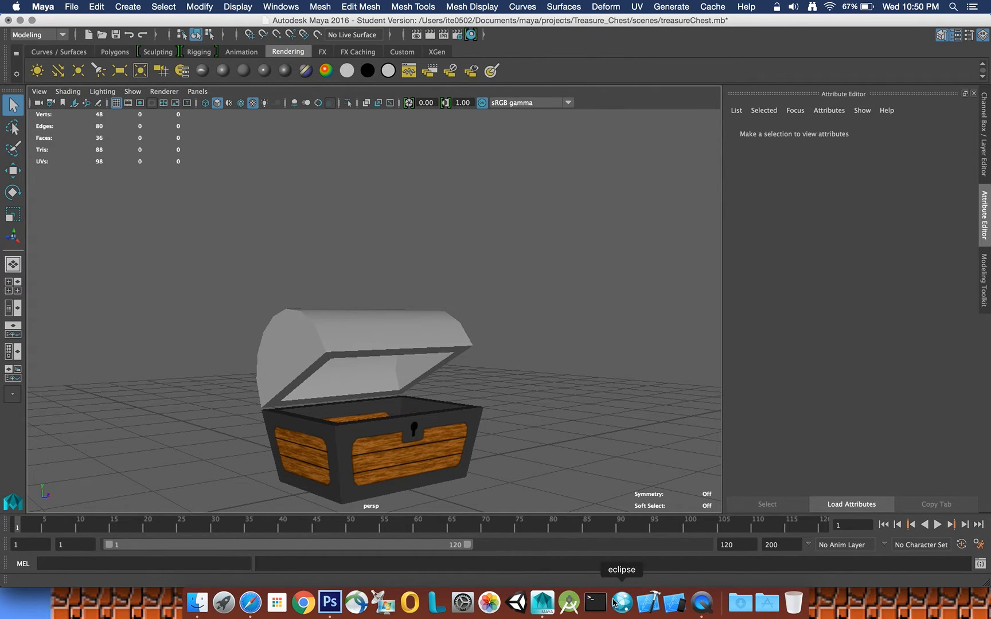
- Switch to Photoshop and rename the layer group Group 1 as BottomTexture
{"action": "left_click", "coordinate": [331, 602]}
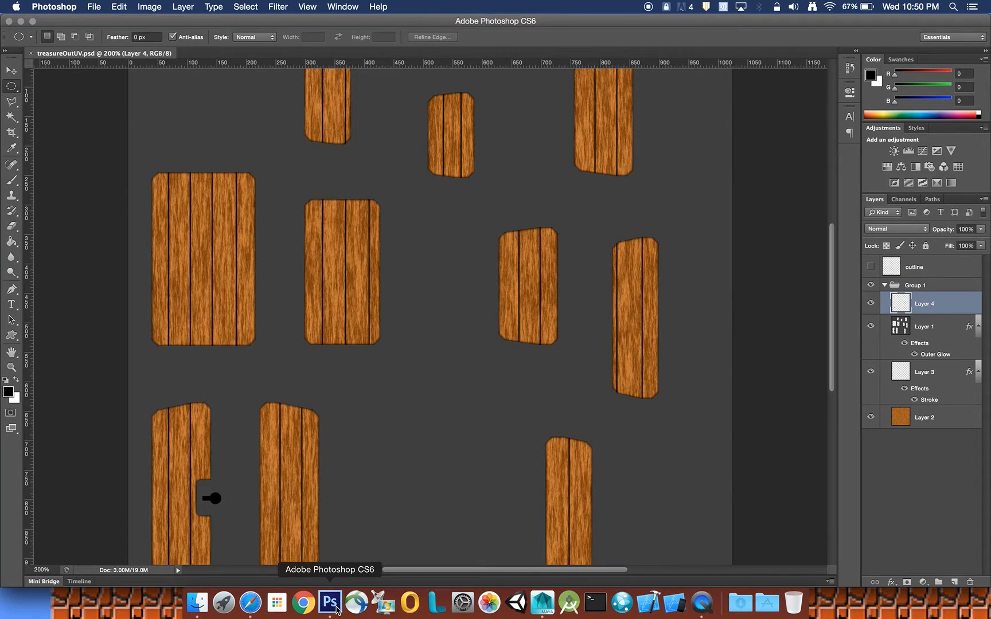
{"action": "double_click", "coordinate": [915, 285]}
{"action": "type", "text": "TopTex"}
{"action": "key", "text": "BackSpace"}
{"action": "key", "text": "BackSpace"}
{"action": "key", "text": "BackSpace"}
{"action": "key", "text": "BackSpace"}
{"action": "key", "text": "BackSpace"}
{"action": "key", "text": "BackSpace"}
{"action": "type", "text": "BottomTexture"}
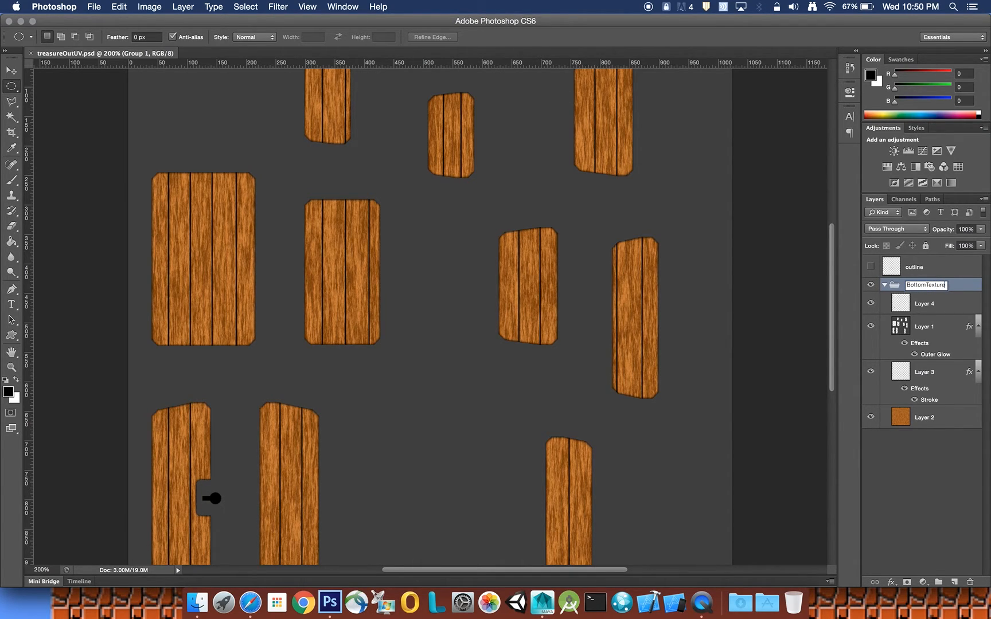
{"action": "key", "text": "Return"}
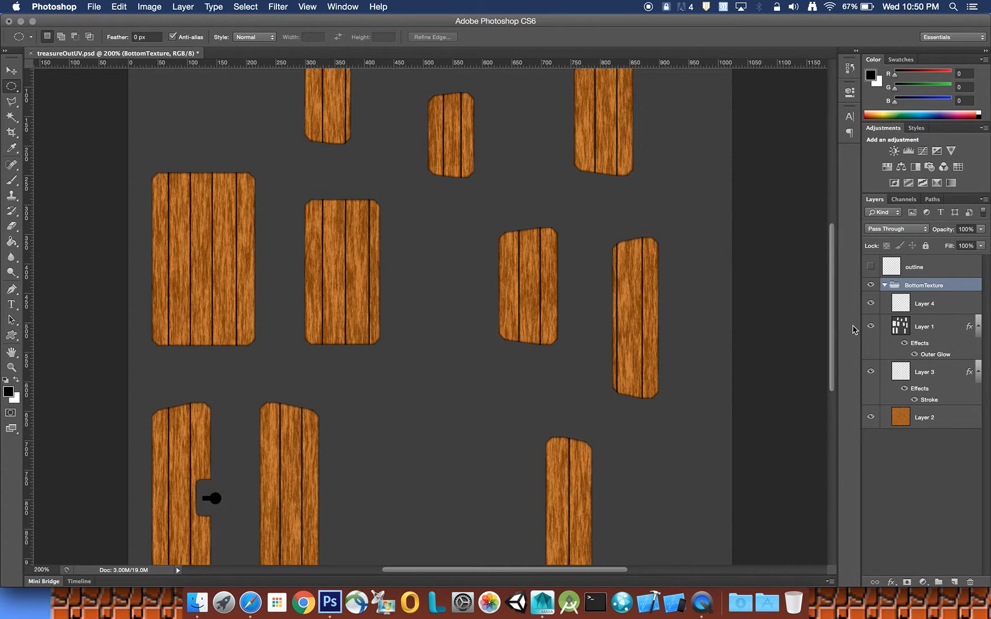
- Duplicate the BottomTexture group within treasureOutUV.psd under the name BottomBump
{"action": "right_click", "coordinate": [925, 288]}
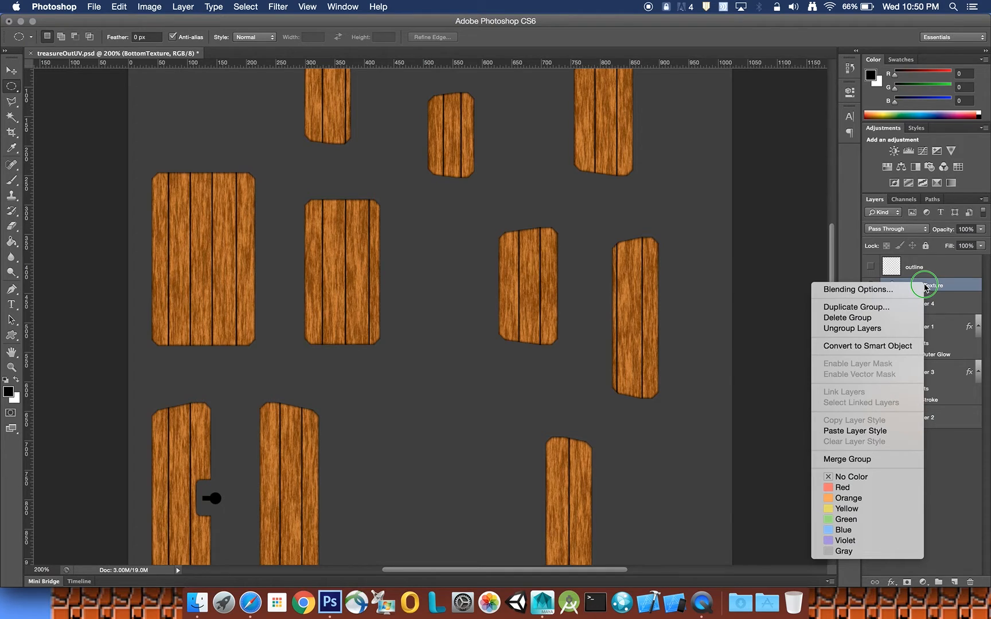
{"action": "left_click", "coordinate": [909, 306]}
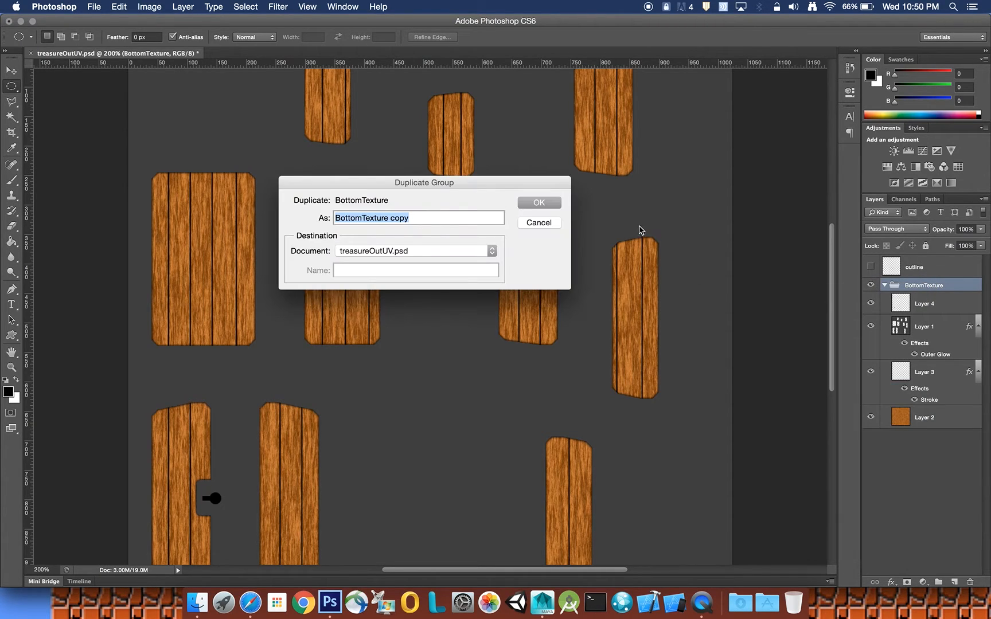
{"action": "left_click", "coordinate": [377, 218]}
{"action": "left_click_drag", "start_coordinate": [363, 218], "coordinate": [460, 218]}
{"action": "type", "text": "Bump"}
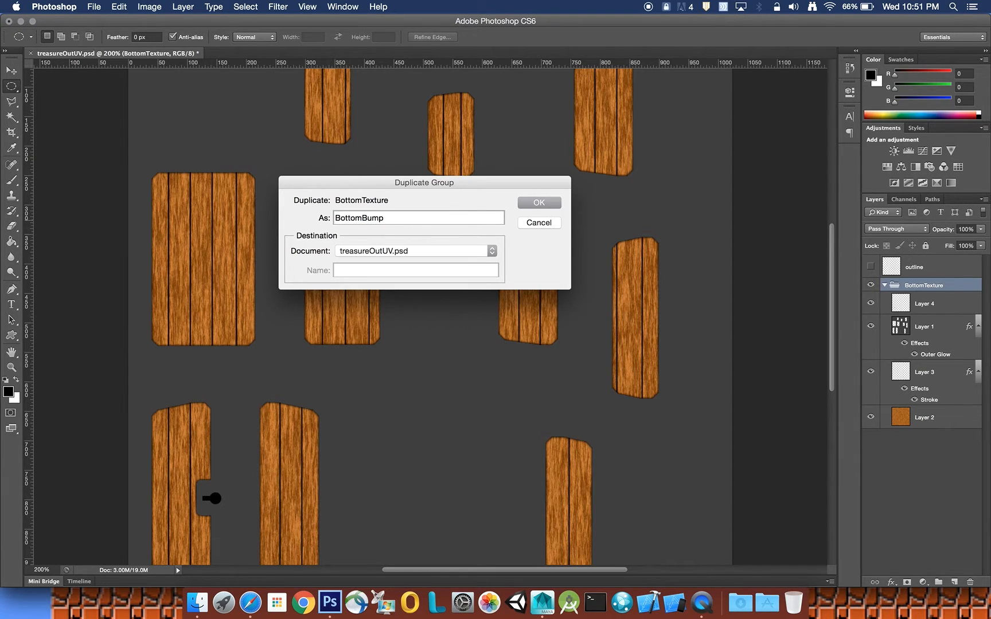
{"action": "key", "text": "Return"}
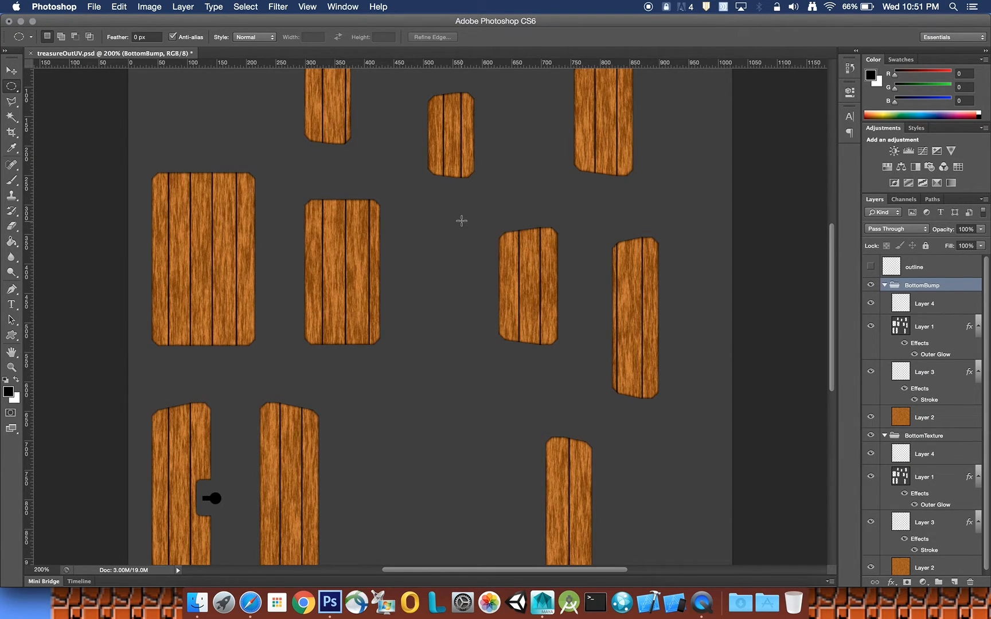
- Collapse and hide the BottomTexture group, and select Layer 2 in the BottomBump group
{"action": "left_click", "coordinate": [884, 436]}
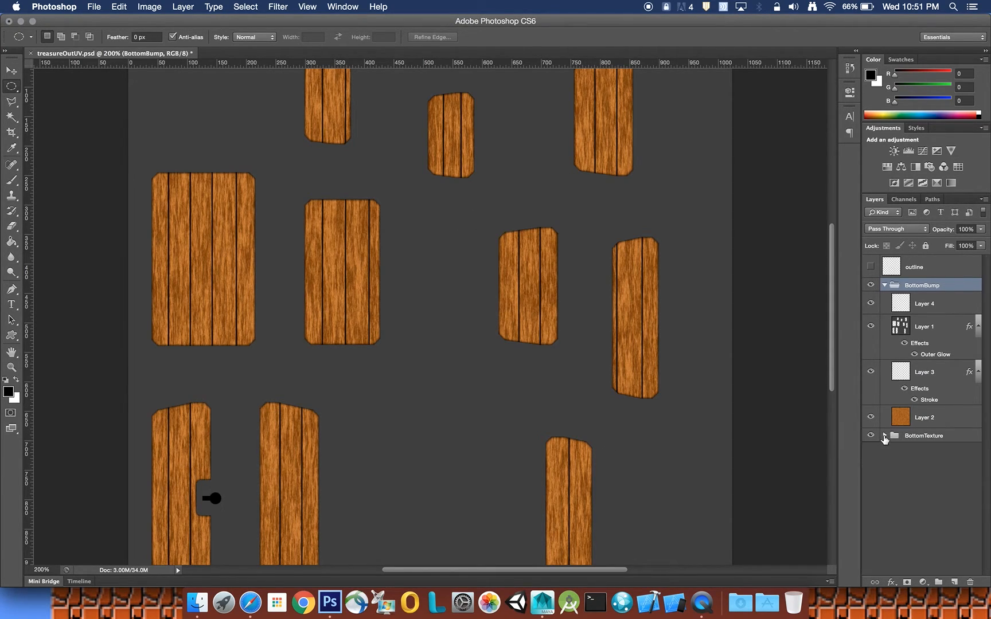
{"action": "left_click", "coordinate": [870, 436]}
{"action": "left_click", "coordinate": [936, 421]}
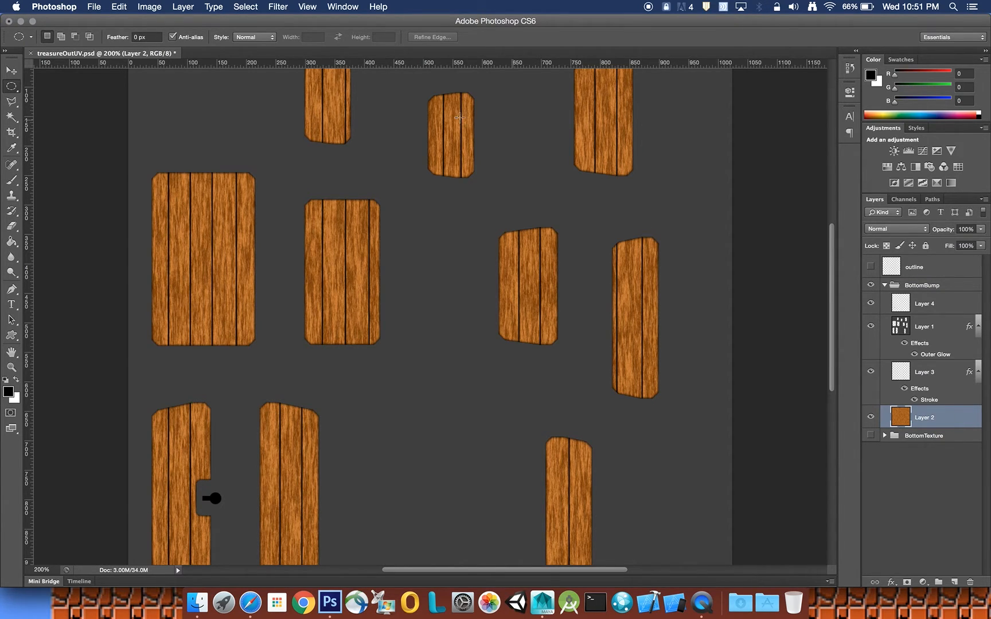
- In the BottomBump group, rename Layer 2 as wood and Layer 3 as lines
{"action": "double_click", "coordinate": [923, 418]}
{"action": "type", "text": "wood"}
{"action": "key", "text": "Return"}
{"action": "double_click", "coordinate": [925, 372]}
{"action": "type", "text": "lines"}
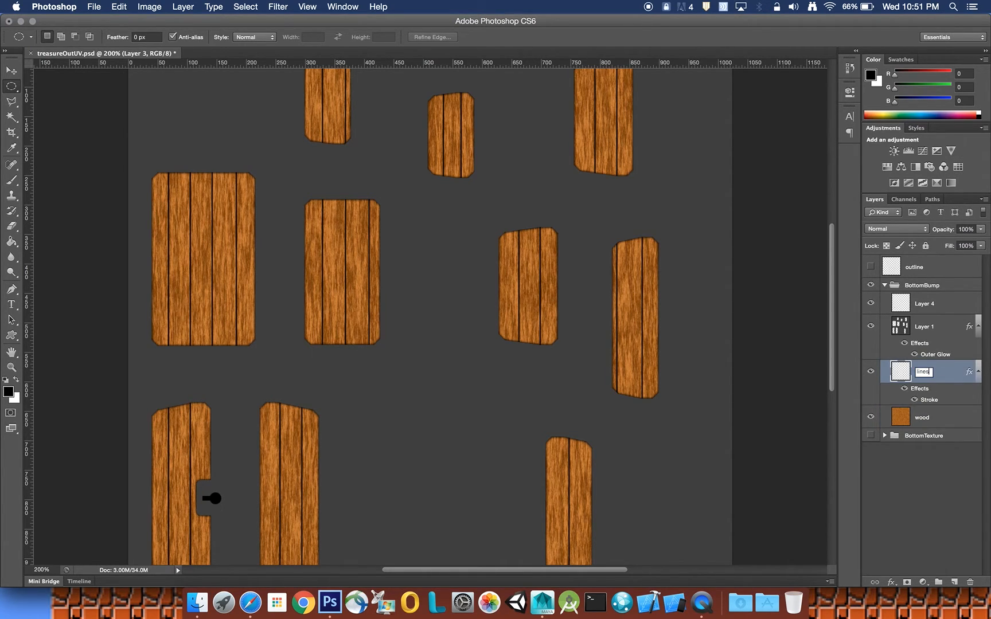
{"action": "key", "text": "Return"}
- In the BottomBump group, rename Layer 1 as metal and Layer 4 as keyhole
{"action": "double_click", "coordinate": [931, 327]}
{"action": "type", "text": "metal"}
{"action": "key", "text": "Return"}
{"action": "double_click", "coordinate": [925, 304]}
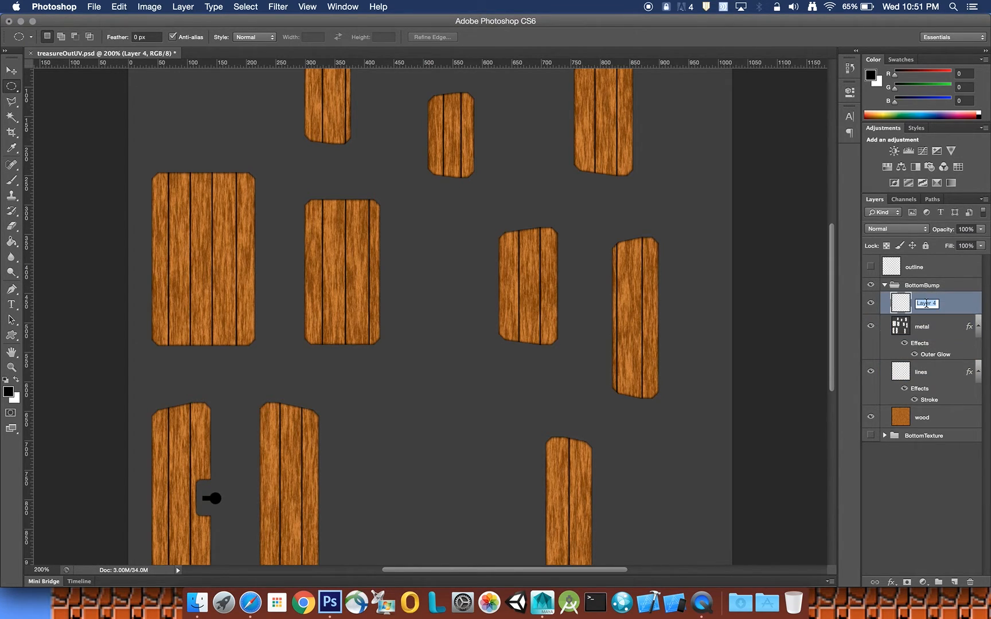
{"action": "type", "text": "keyhole"}
{"action": "key", "text": "Return"}
- Convert the wood layer to grayscale with a Black & White adjustment using the Default preset
{"action": "left_click", "coordinate": [956, 421]}
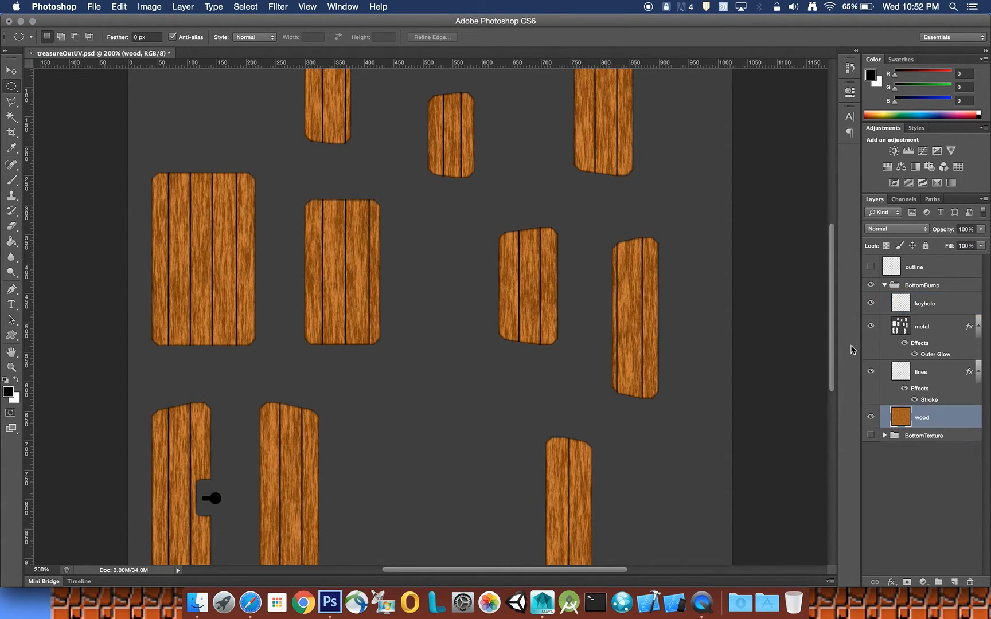
{"action": "left_click", "coordinate": [148, 7]}
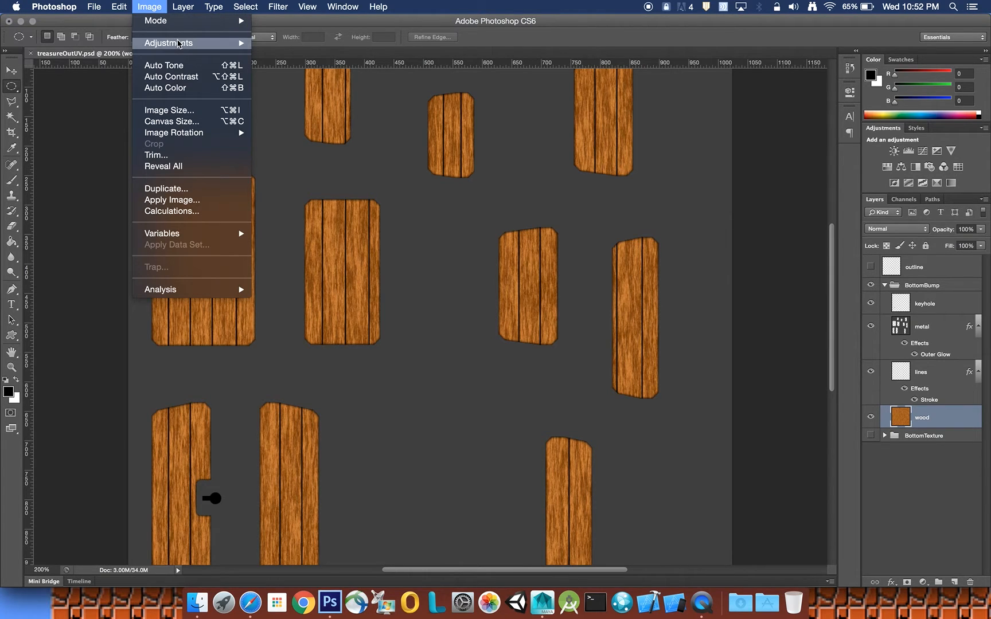
{"action": "mouse_move", "coordinate": [179, 44]}
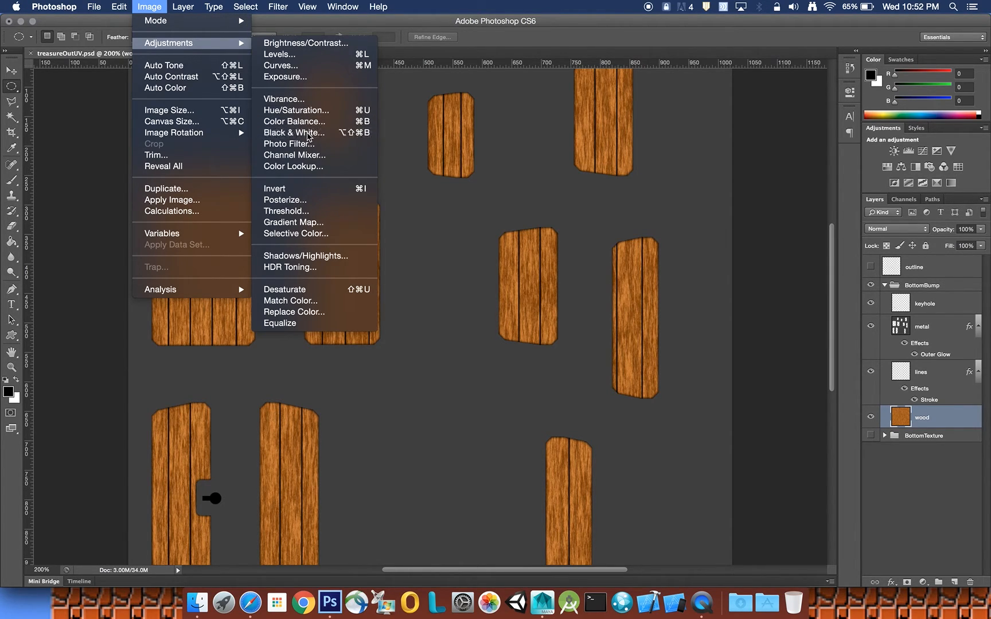
{"action": "left_click", "coordinate": [308, 133]}
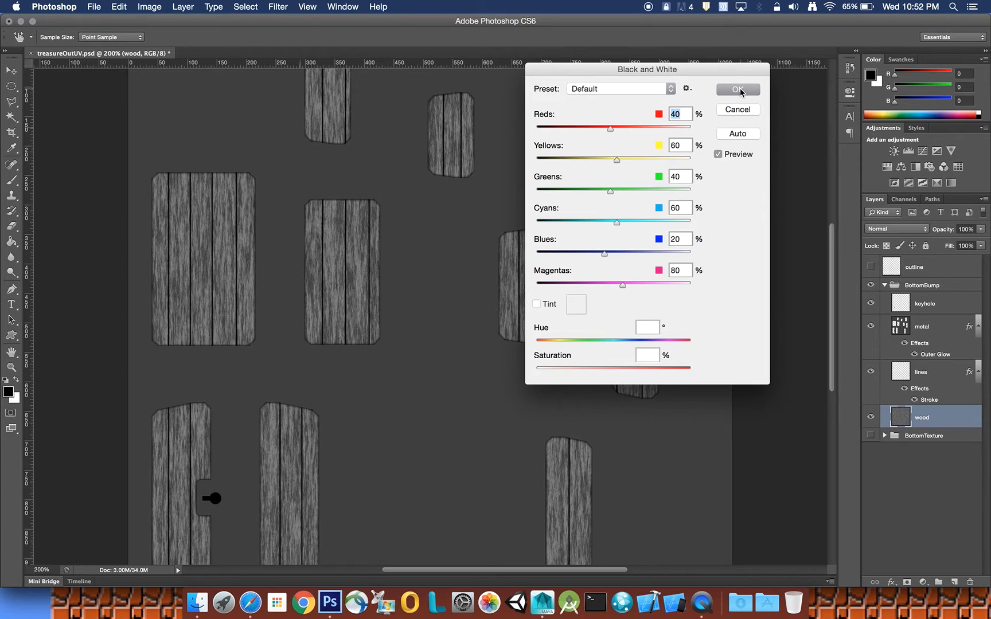
{"action": "left_click", "coordinate": [738, 90]}
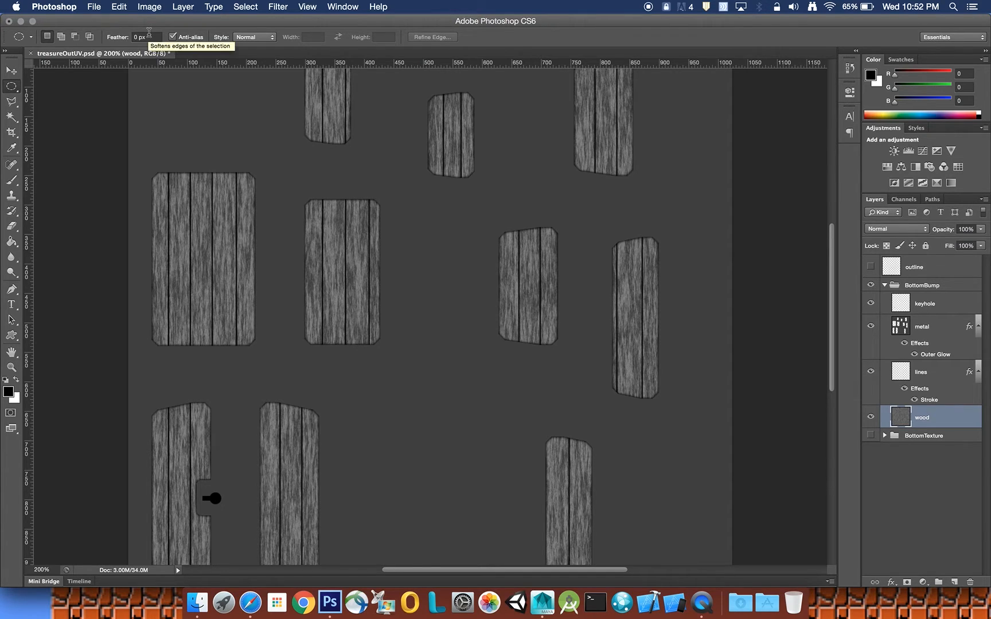
- Apply a Brightness/Contrast adjustment to the wood layer with brightness 150 and contrast 100
{"action": "left_click", "coordinate": [149, 7]}
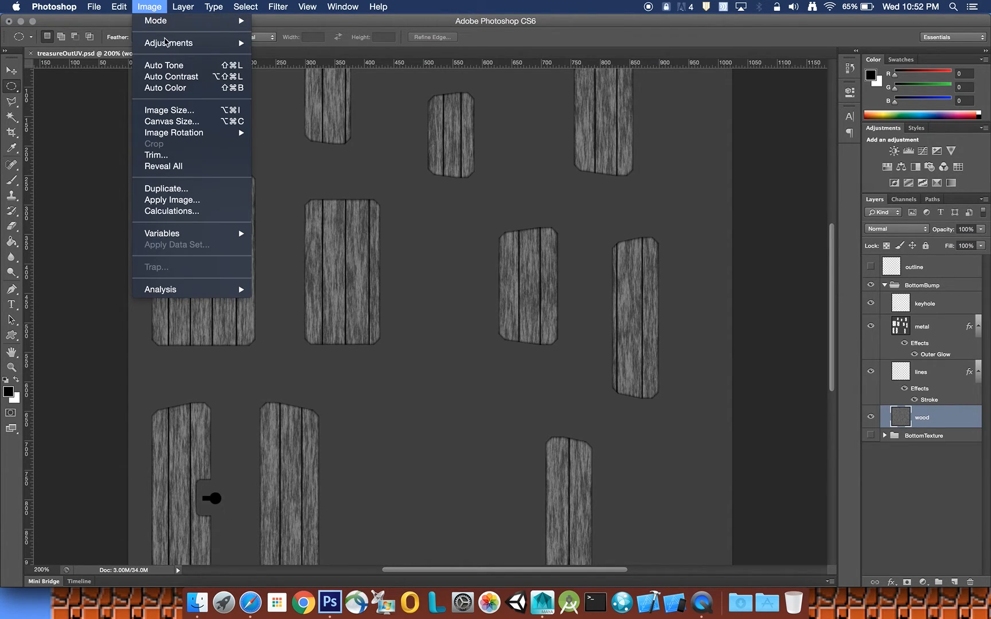
{"action": "mouse_move", "coordinate": [167, 44]}
{"action": "left_click", "coordinate": [305, 43]}
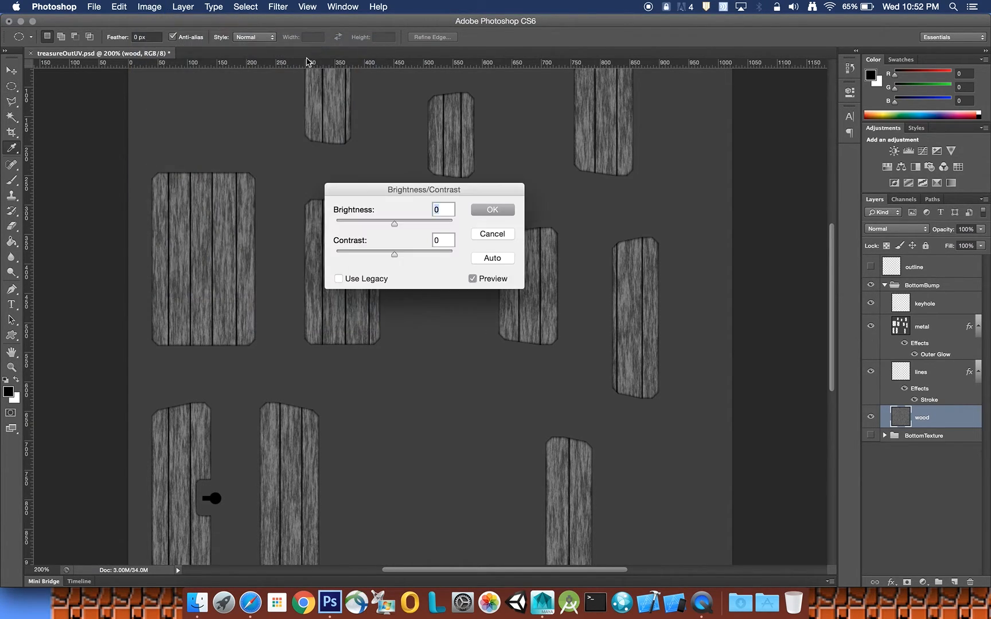
{"action": "left_click_drag", "start_coordinate": [394, 223], "coordinate": [471, 229]}
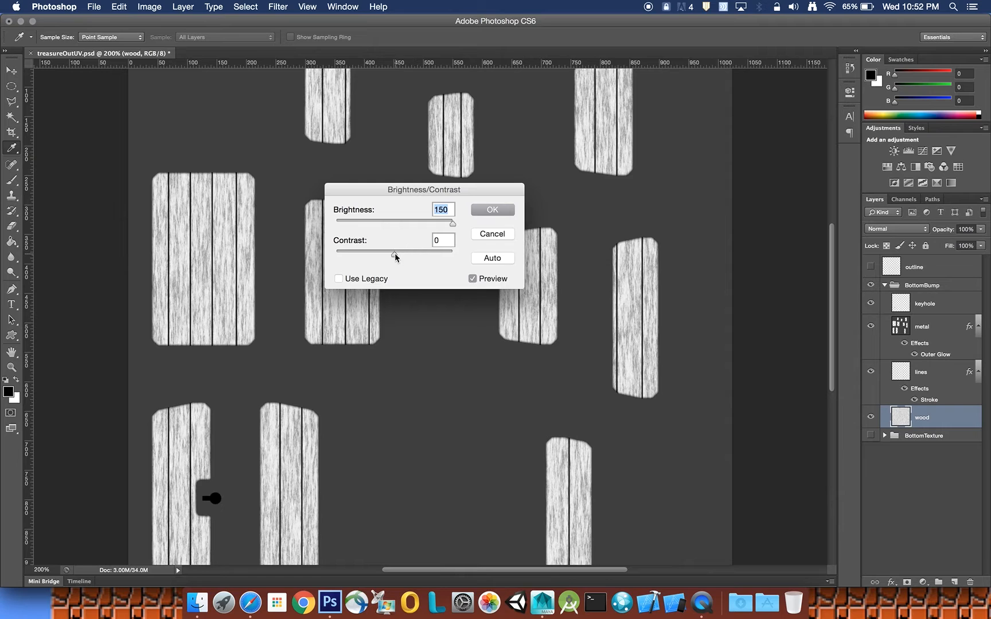
{"action": "left_click_drag", "start_coordinate": [393, 253], "coordinate": [484, 258]}
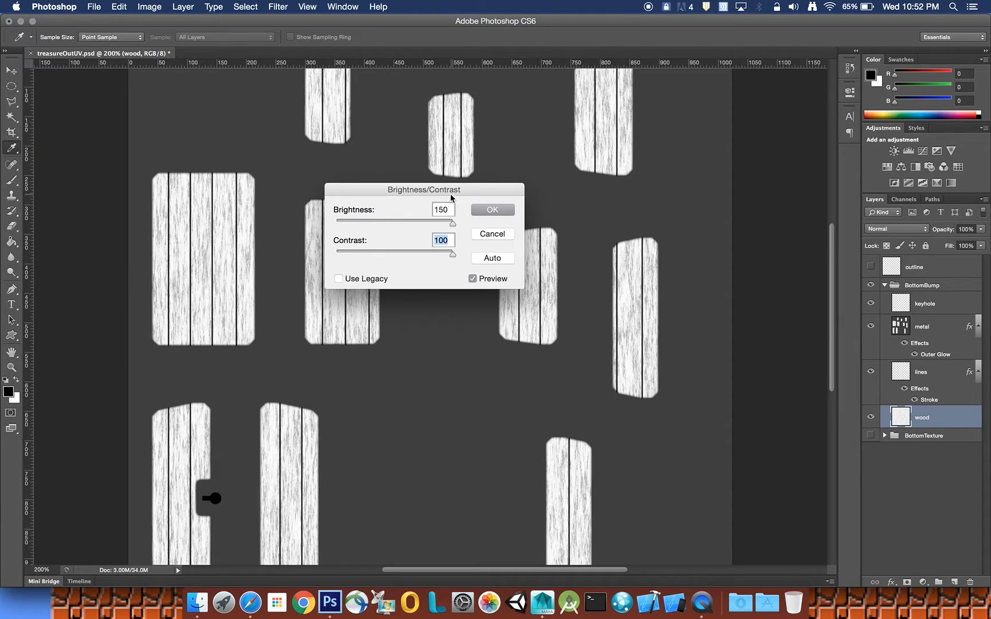
{"action": "left_click", "coordinate": [491, 211]}
{"action": "key", "text": "m"}
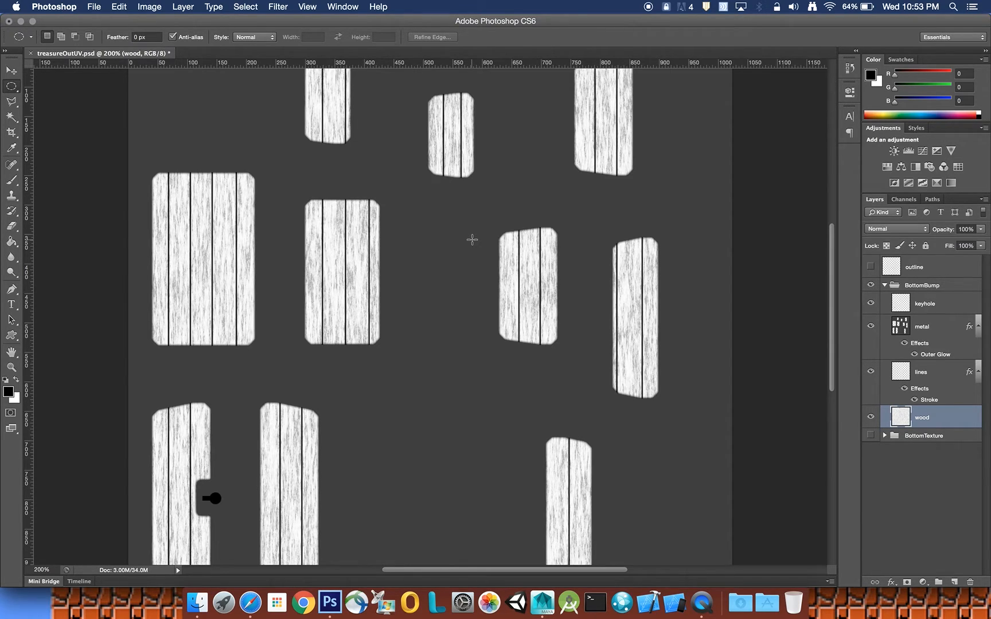
- Add a Color Overlay effect to the wood layer in gray 828282 with Multiply blend mode at 100% opacity
{"action": "double_click", "coordinate": [971, 421]}
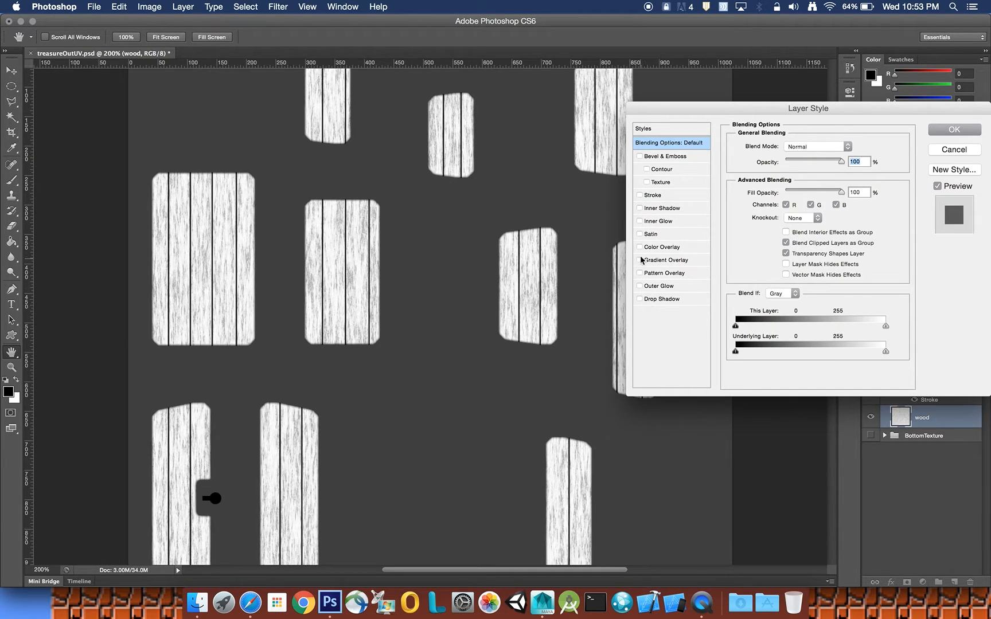
{"action": "left_click", "coordinate": [659, 247]}
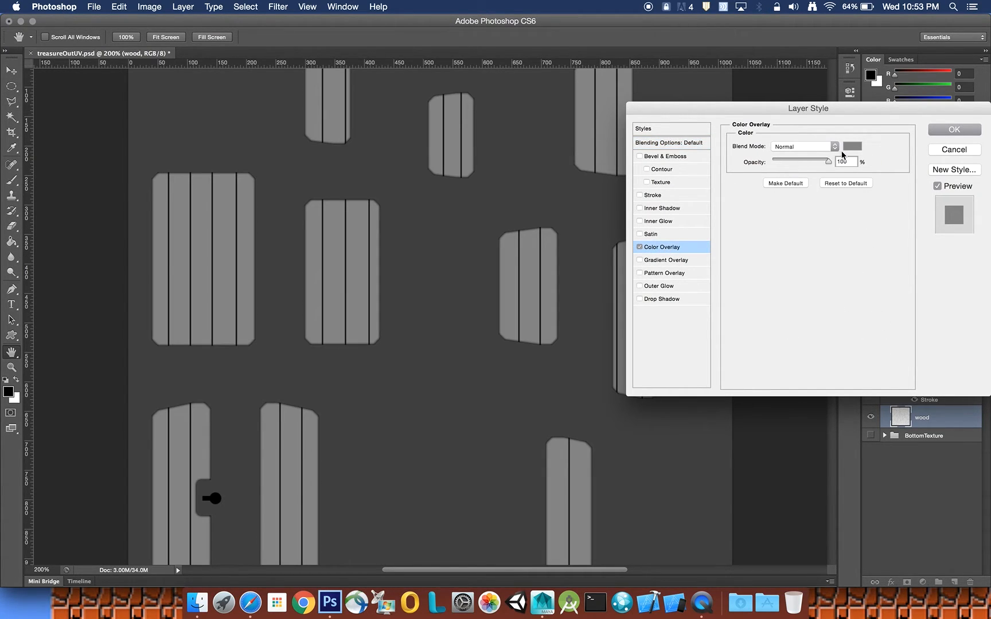
{"action": "left_click", "coordinate": [847, 147]}
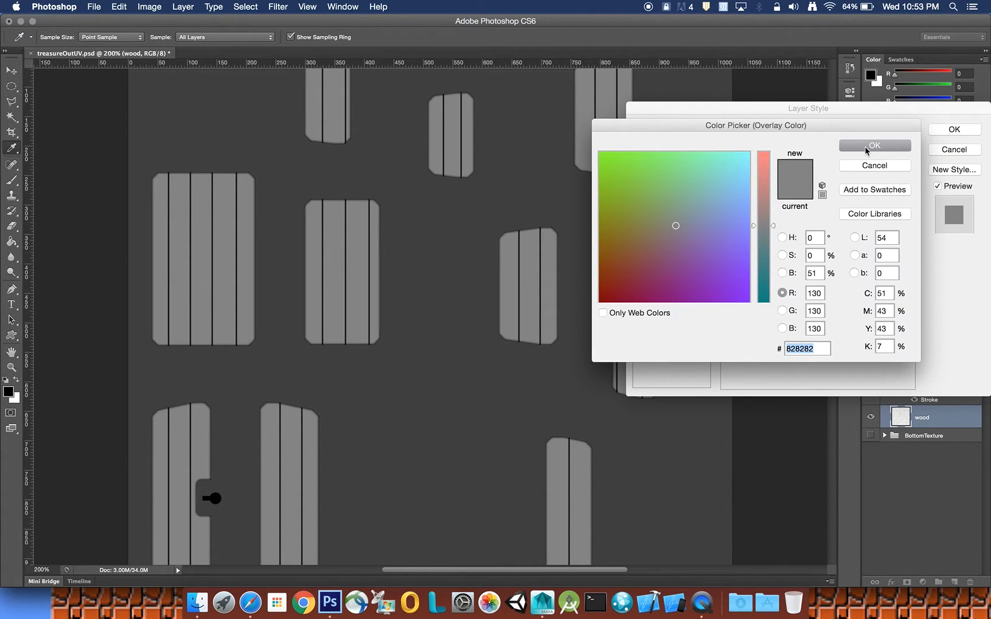
{"action": "left_click", "coordinate": [864, 146]}
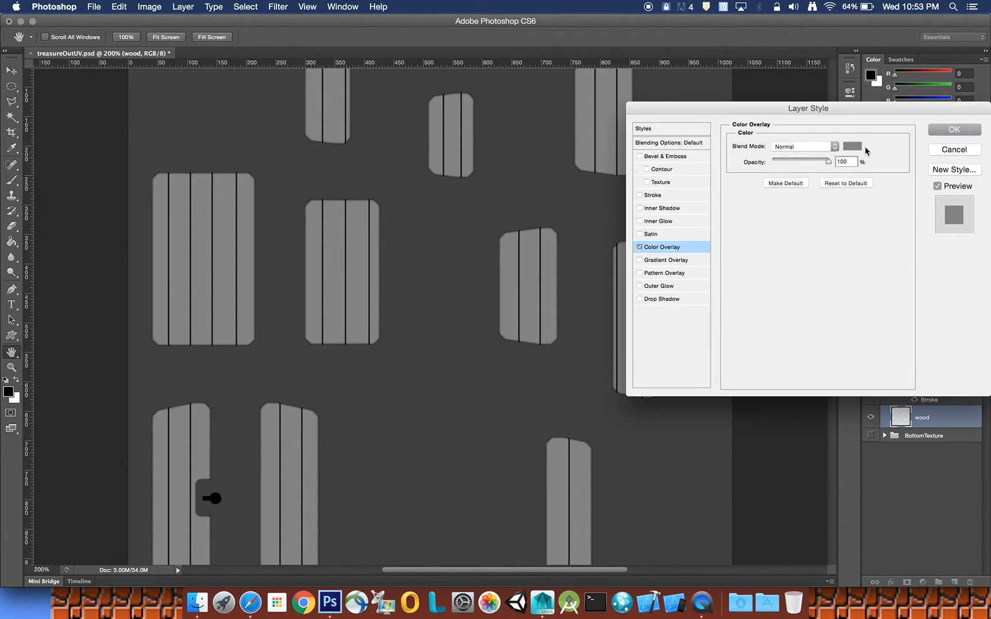
{"action": "left_click", "coordinate": [835, 148]}
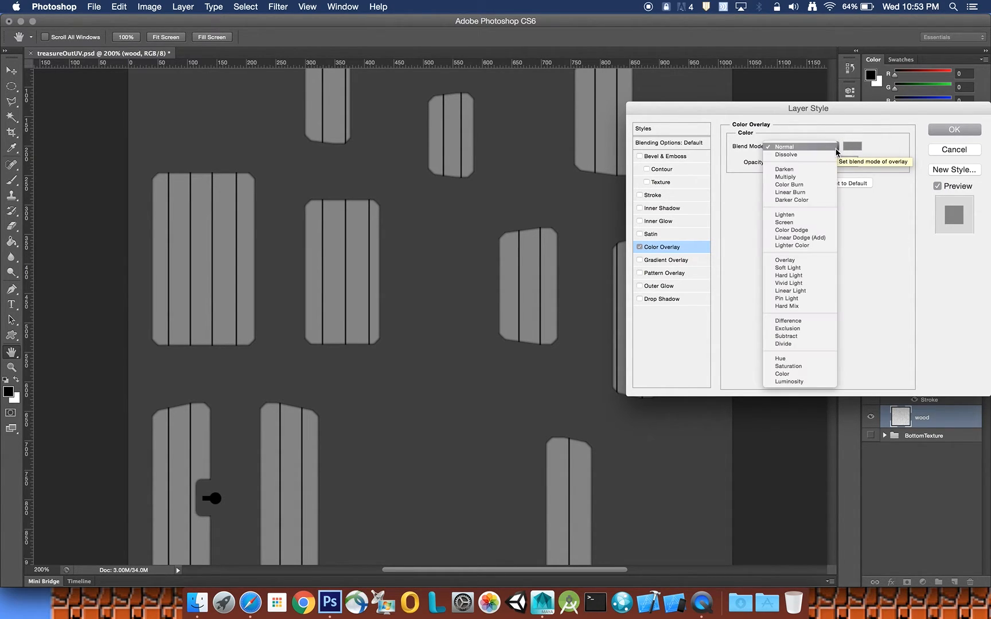
{"action": "left_click", "coordinate": [814, 177]}
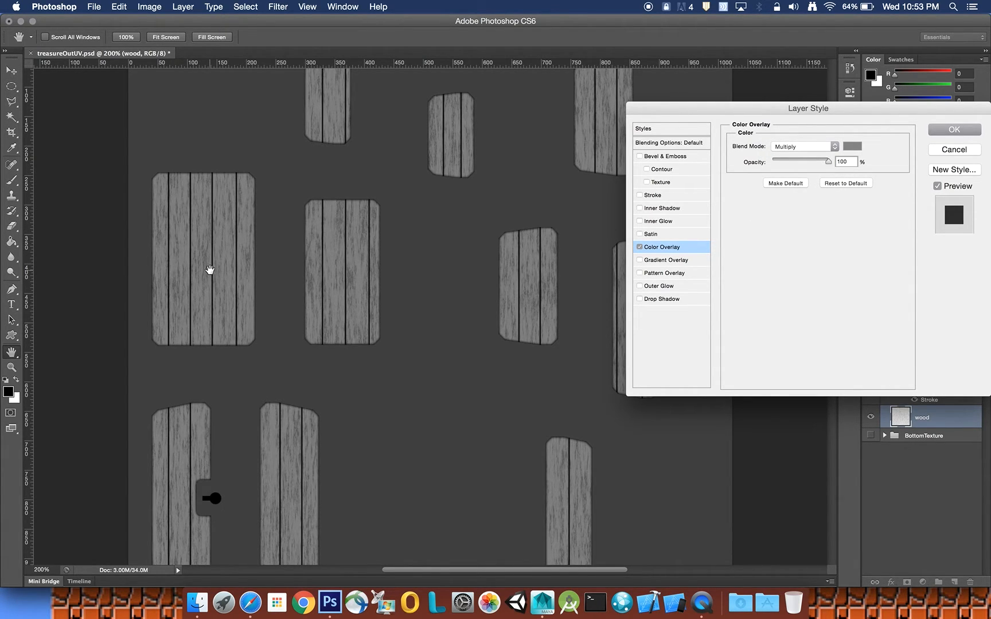
{"action": "left_click", "coordinate": [964, 130]}
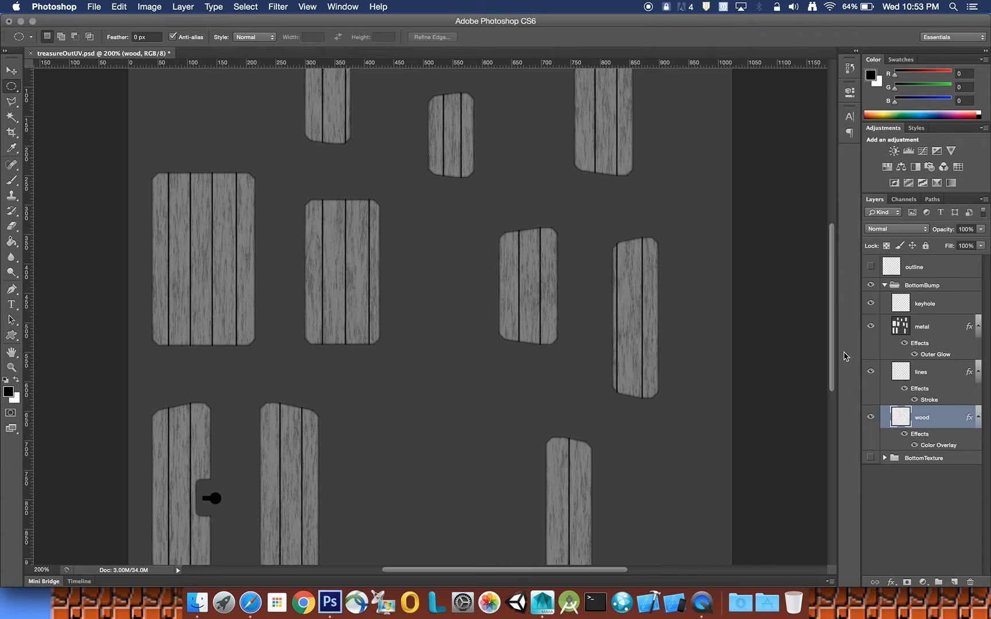
- Add an Outer Glow effect to the lines layer and set its blend mode to Darken
{"action": "left_click", "coordinate": [928, 374]}
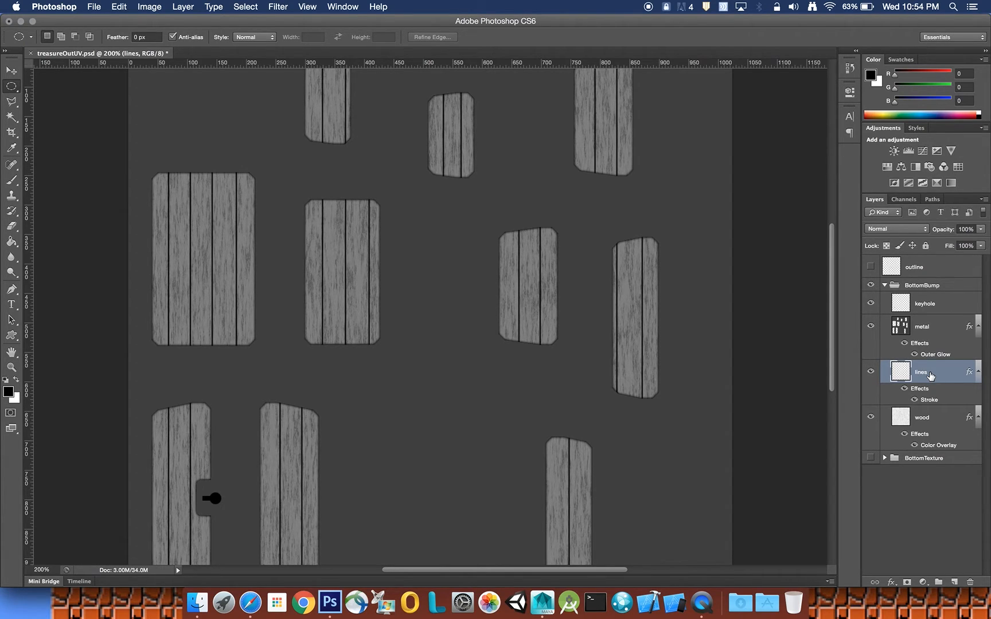
{"action": "double_click", "coordinate": [961, 374]}
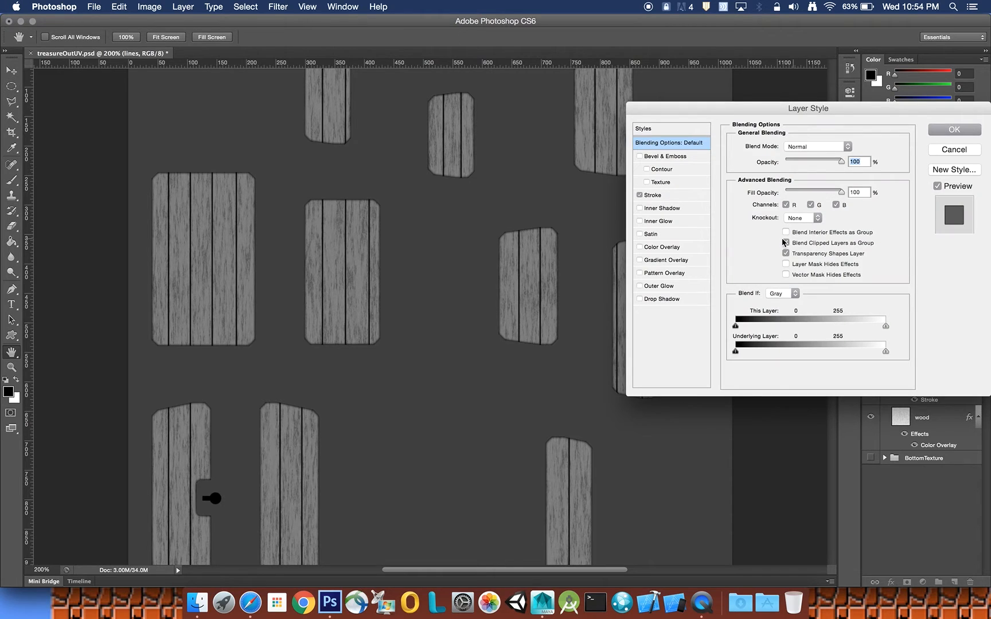
{"action": "left_click", "coordinate": [751, 112]}
{"action": "left_click_drag", "start_coordinate": [751, 112], "coordinate": [684, 57]}
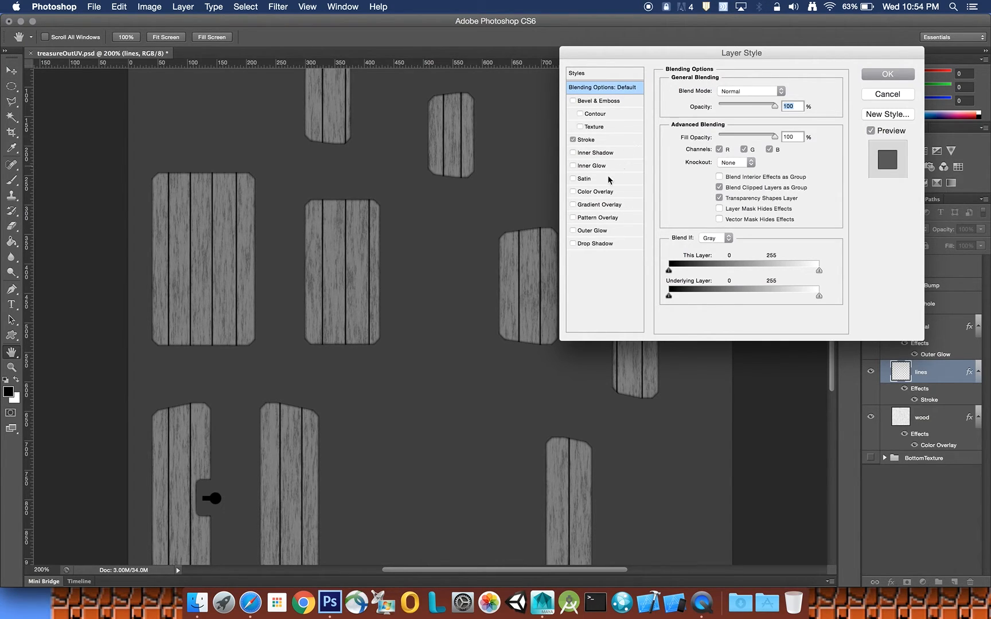
{"action": "left_click", "coordinate": [596, 234]}
{"action": "left_click", "coordinate": [764, 91]}
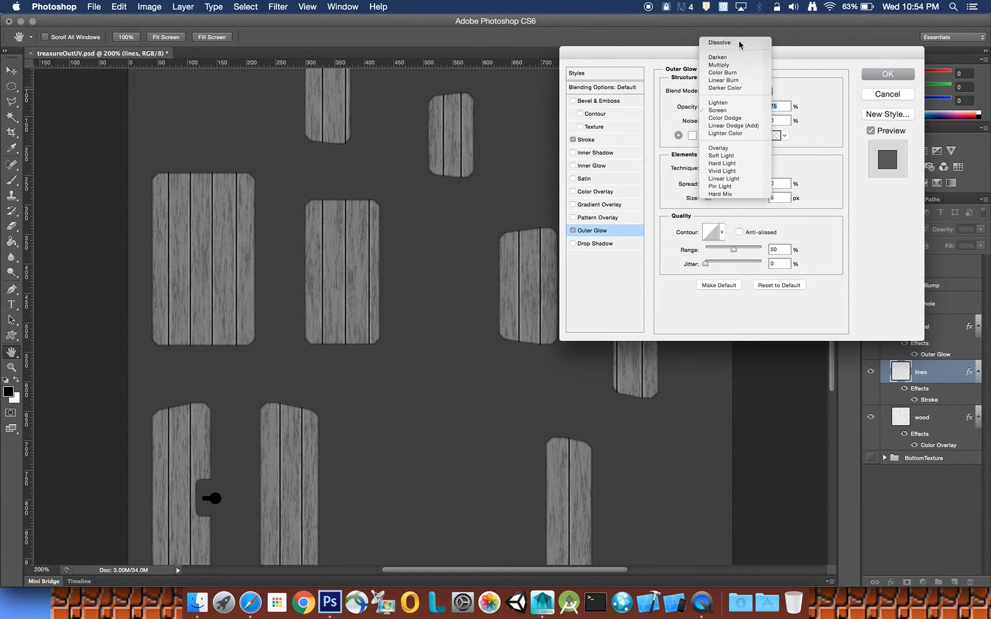
{"action": "left_click", "coordinate": [739, 45]}
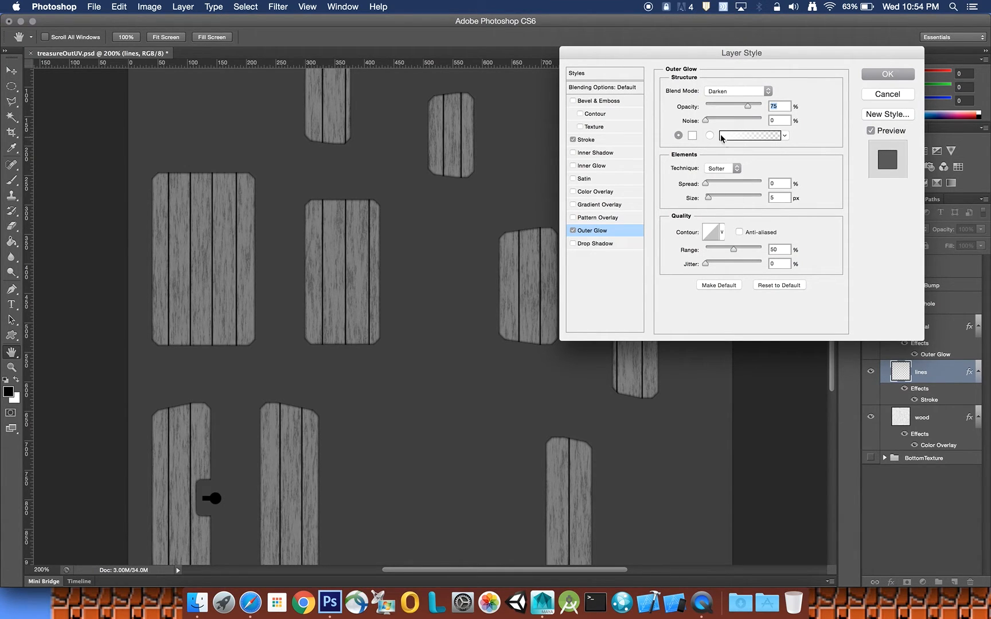
- Set the outer glow color of the lines layer to black, 000000
{"action": "left_click", "coordinate": [693, 136]}
{"action": "left_click_drag", "start_coordinate": [740, 192], "coordinate": [575, 336]}
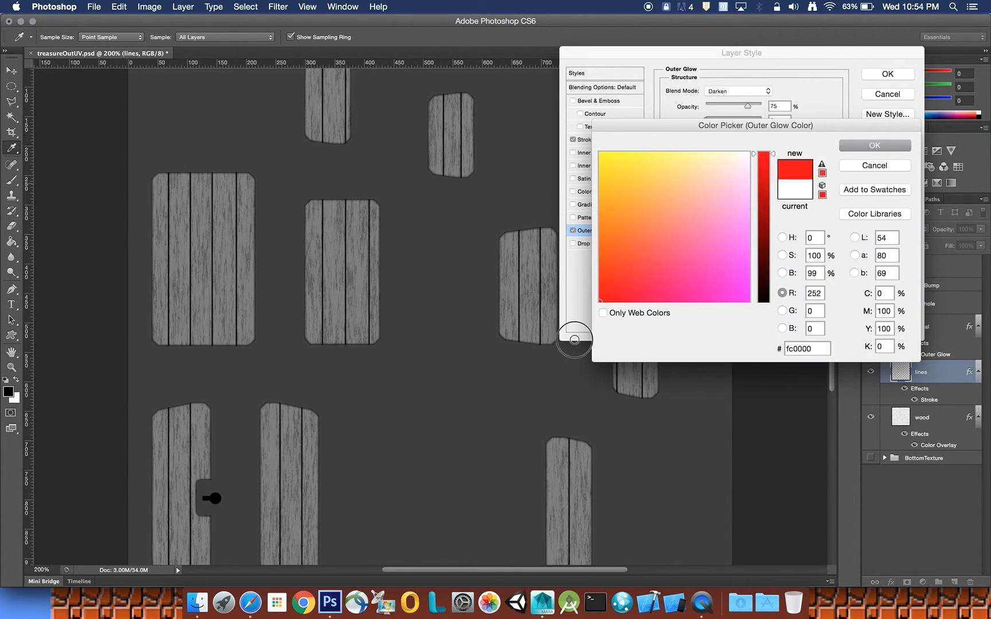
{"action": "left_click_drag", "start_coordinate": [770, 159], "coordinate": [774, 309]}
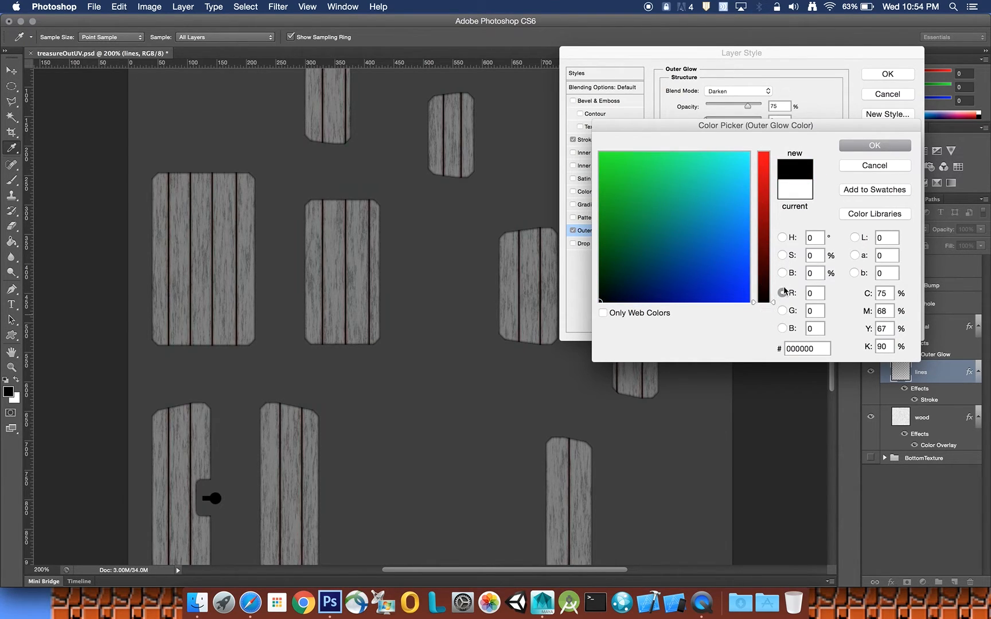
{"action": "left_click", "coordinate": [874, 145]}
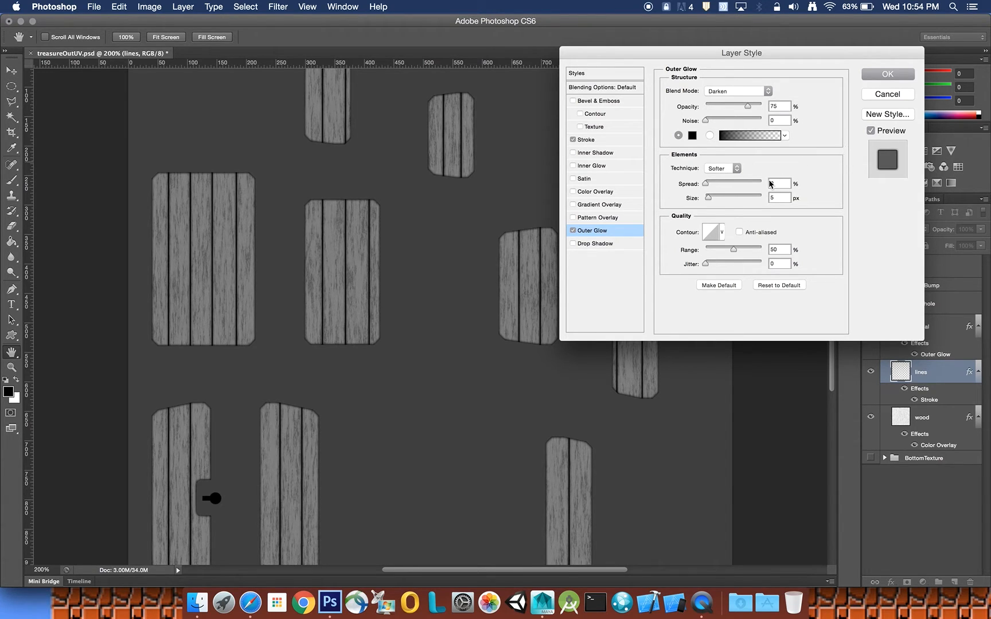
- Compare the Precise and Softer techniques for the lines layer's outer glow and settle on Precise
{"action": "left_click", "coordinate": [738, 168]}
{"action": "left_click", "coordinate": [726, 174]}
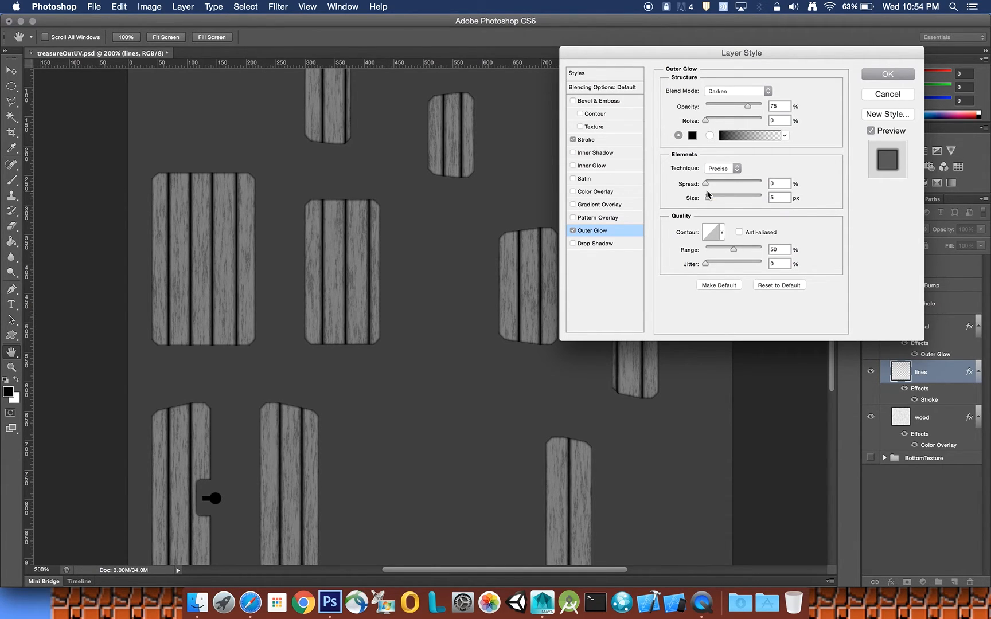
{"action": "left_click", "coordinate": [737, 168]}
{"action": "left_click", "coordinate": [726, 161]}
{"action": "left_click", "coordinate": [736, 169]}
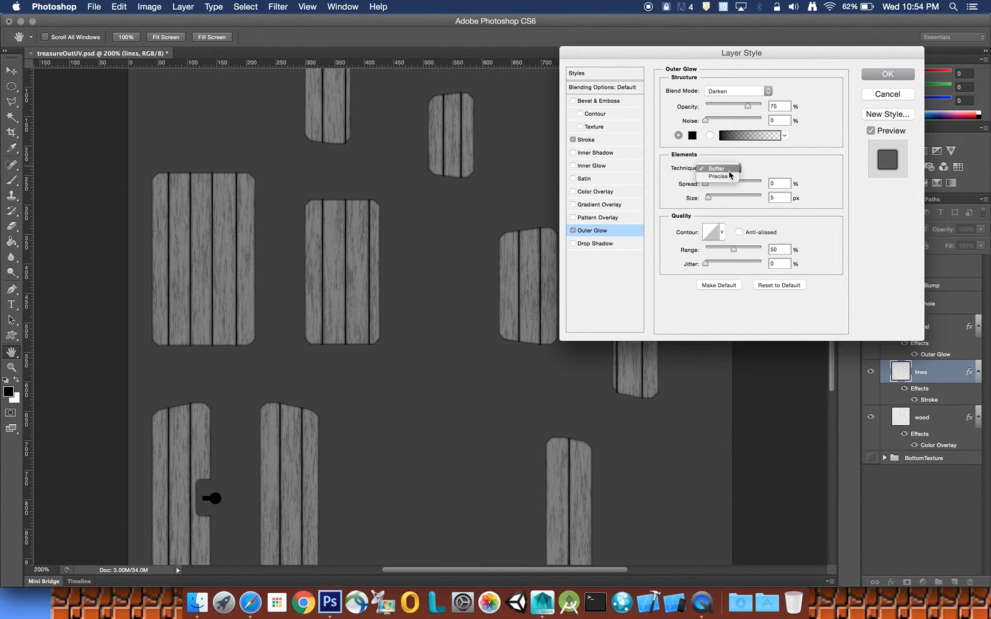
{"action": "left_click", "coordinate": [730, 176]}
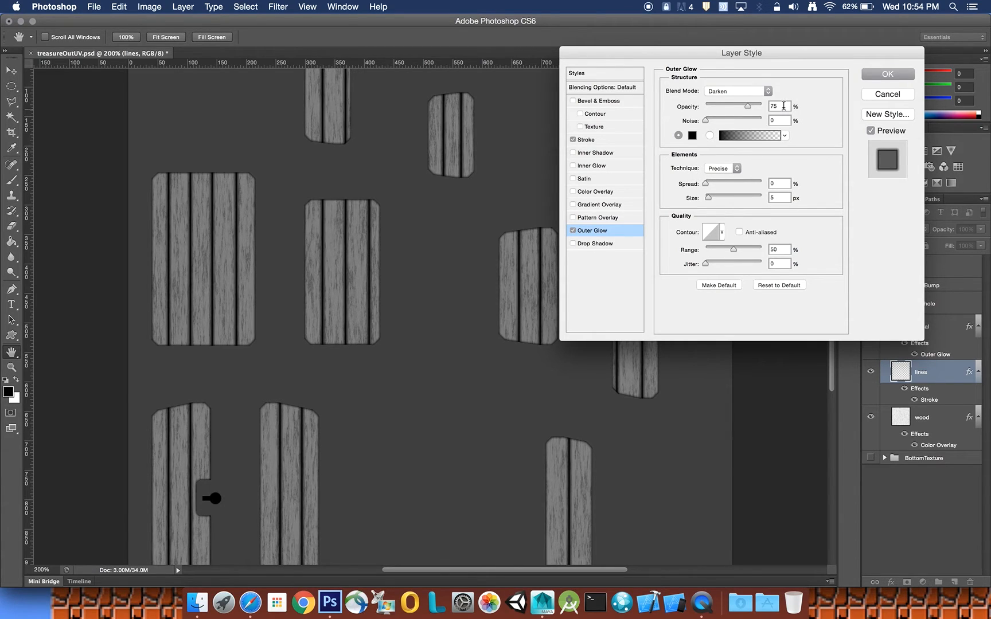
- Set the size of the lines layer's outer glow to 4 px
{"action": "left_click_drag", "start_coordinate": [779, 106], "coordinate": [761, 110]}
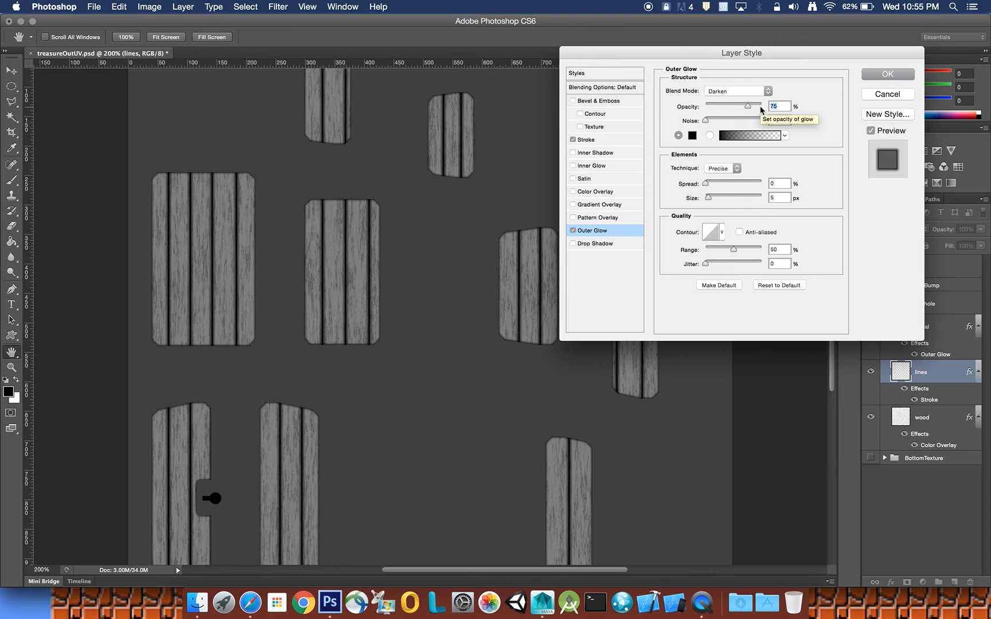
{"action": "left_click", "coordinate": [771, 104]}
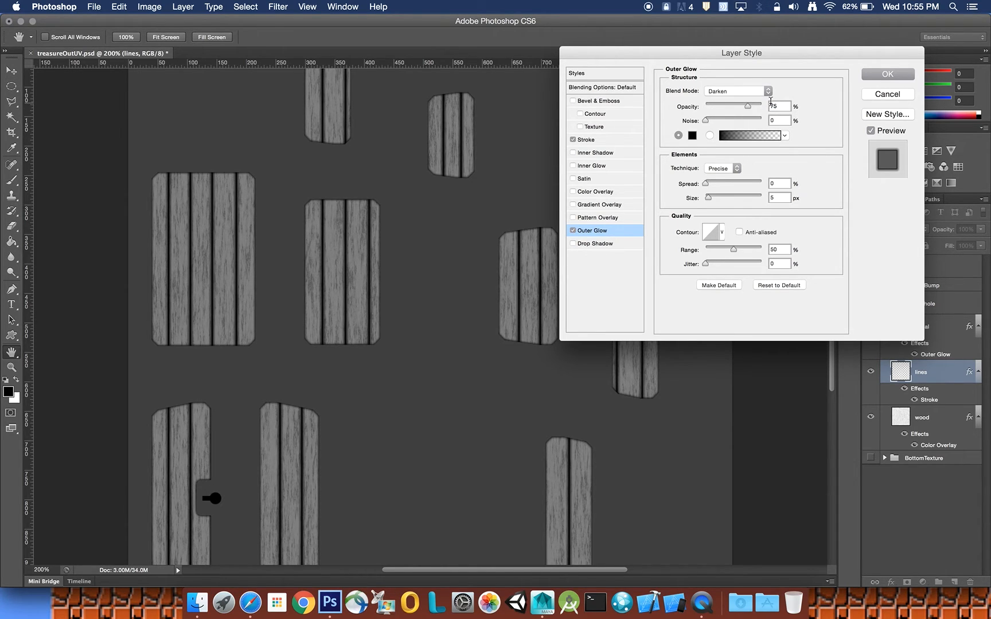
{"action": "double_click", "coordinate": [770, 197]}
{"action": "type", "text": "4"}
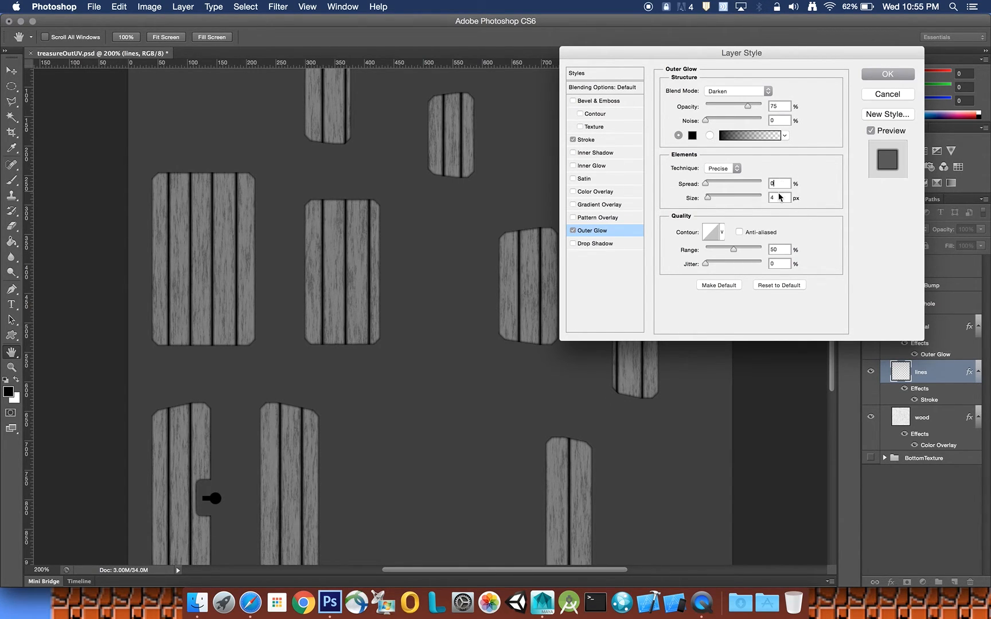
- Apply the finished Outer Glow settings to the lines layer
{"action": "left_click_drag", "start_coordinate": [709, 199], "coordinate": [709, 199]}
{"action": "left_click", "coordinate": [873, 76]}
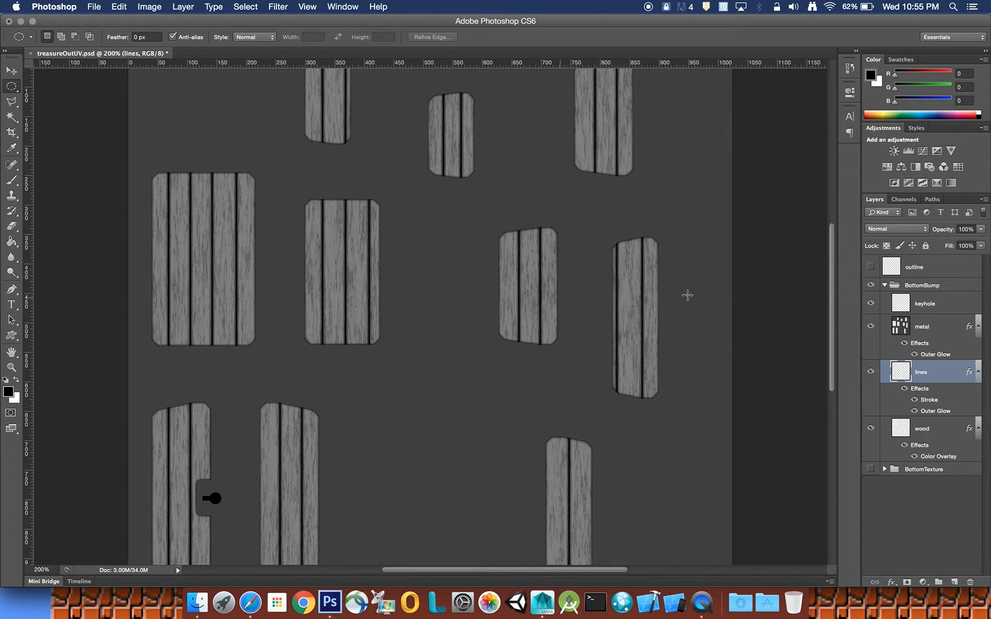
- Fill the metal area of the metal layer in the BottomBump group with white using the Paint Bucket
{"action": "left_click_drag", "start_coordinate": [830, 280], "coordinate": [815, 301]}
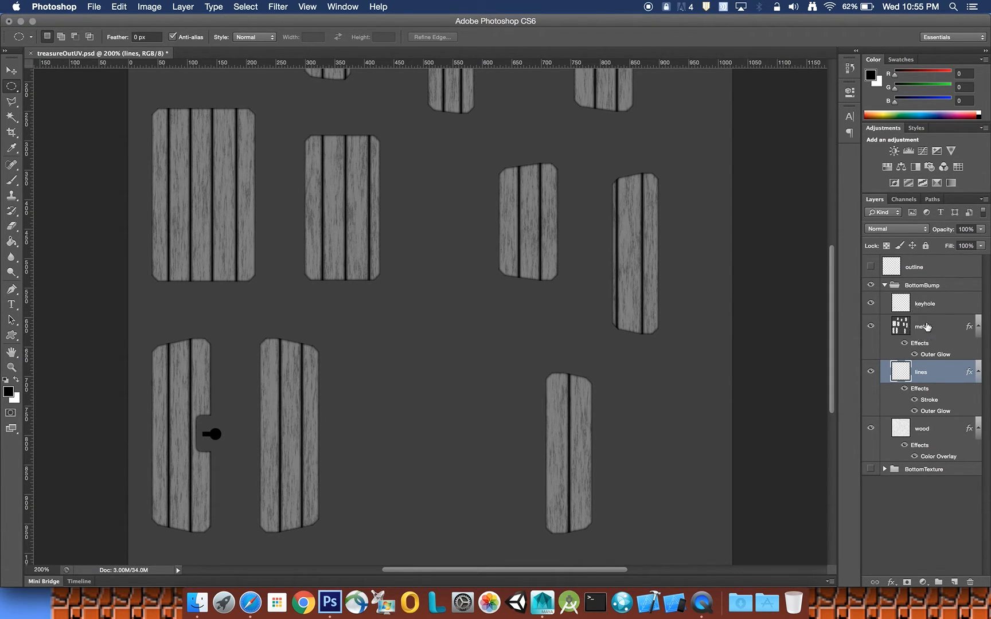
{"action": "left_click", "coordinate": [926, 327]}
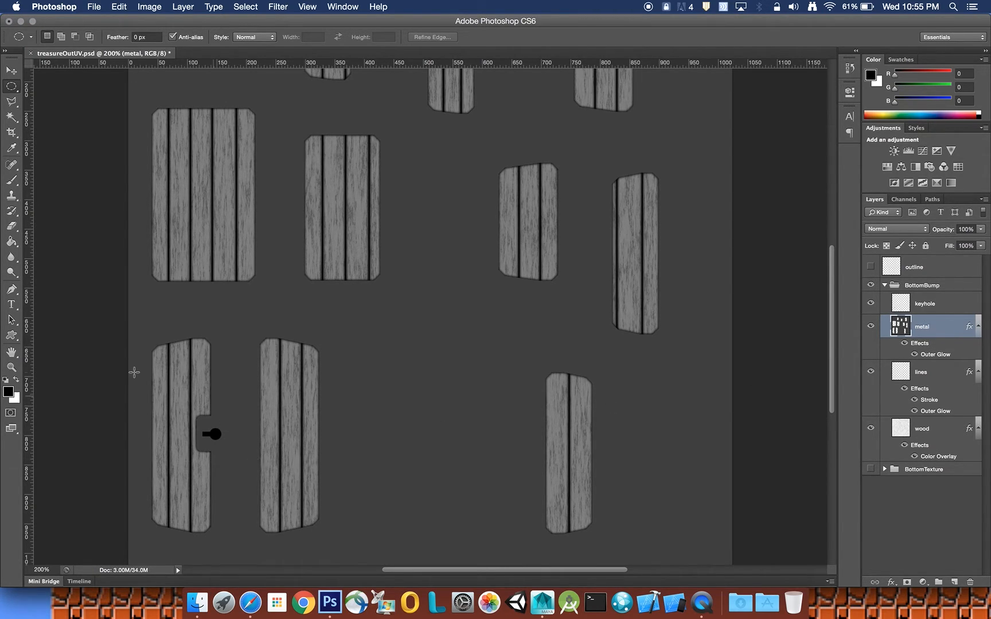
{"action": "left_click", "coordinate": [16, 381]}
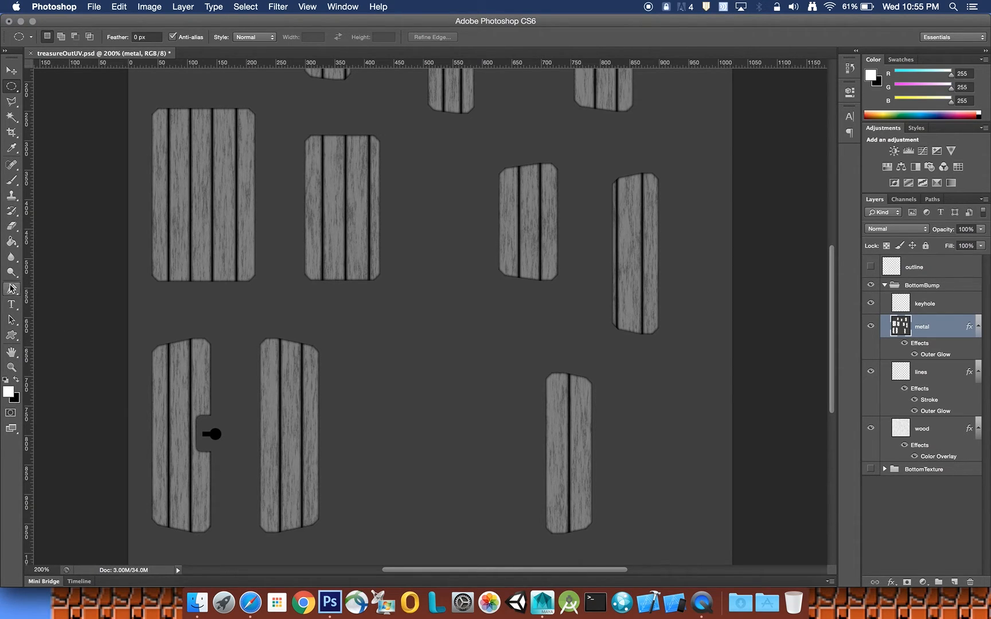
{"action": "left_click", "coordinate": [12, 241]}
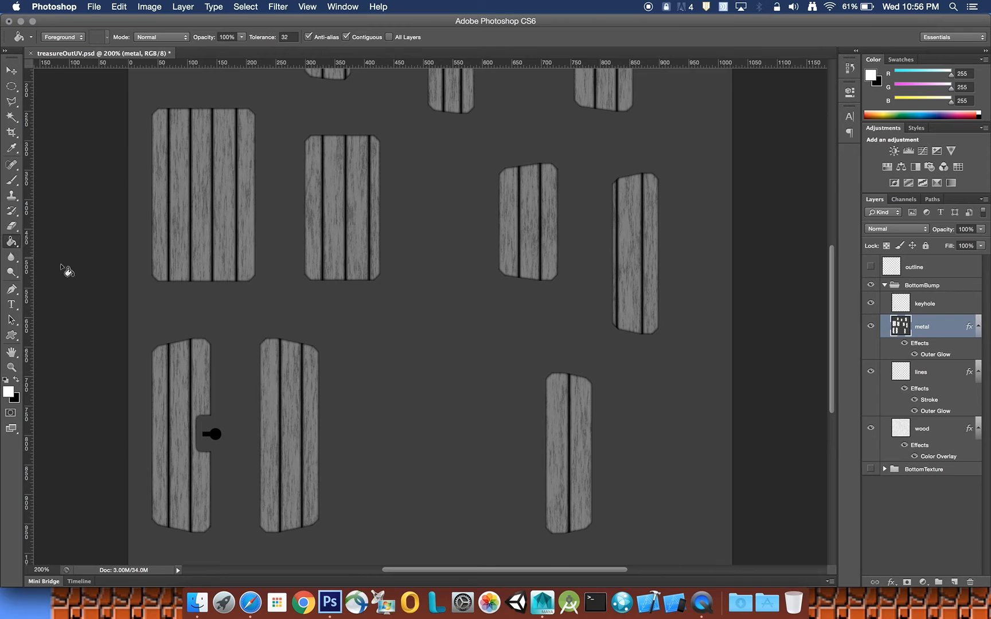
{"action": "left_click", "coordinate": [445, 338]}
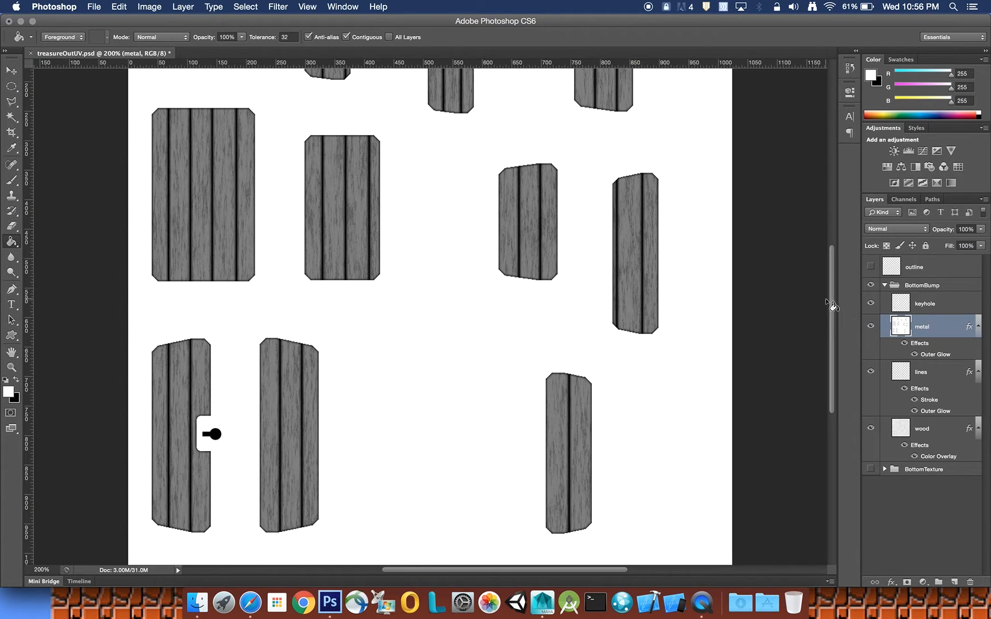
- Add a Pattern Overlay to the metal layer using the Blue Specks pattern
{"action": "double_click", "coordinate": [969, 328]}
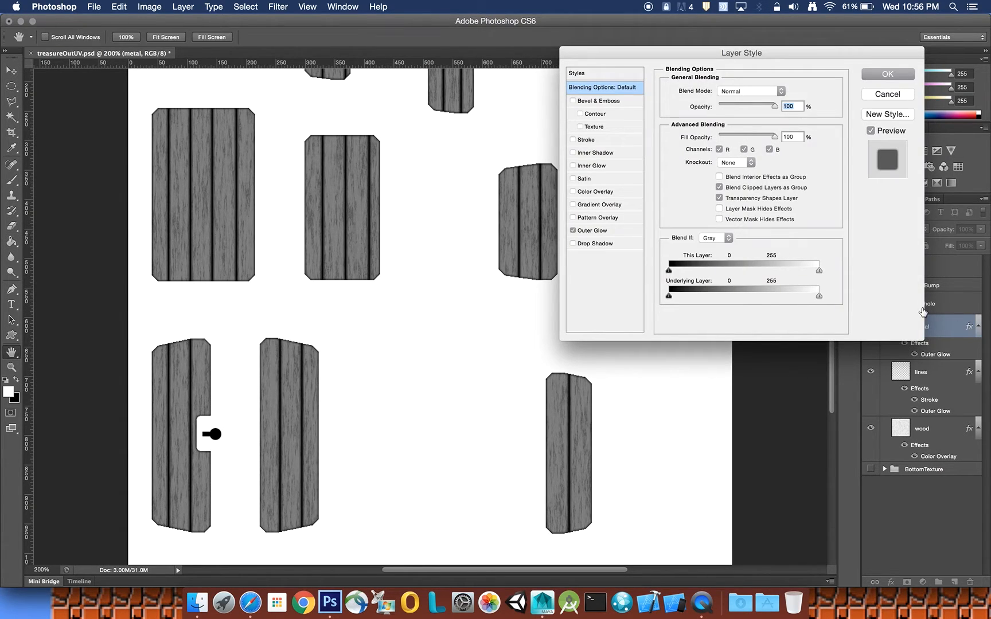
{"action": "left_click_drag", "start_coordinate": [706, 58], "coordinate": [586, 71]}
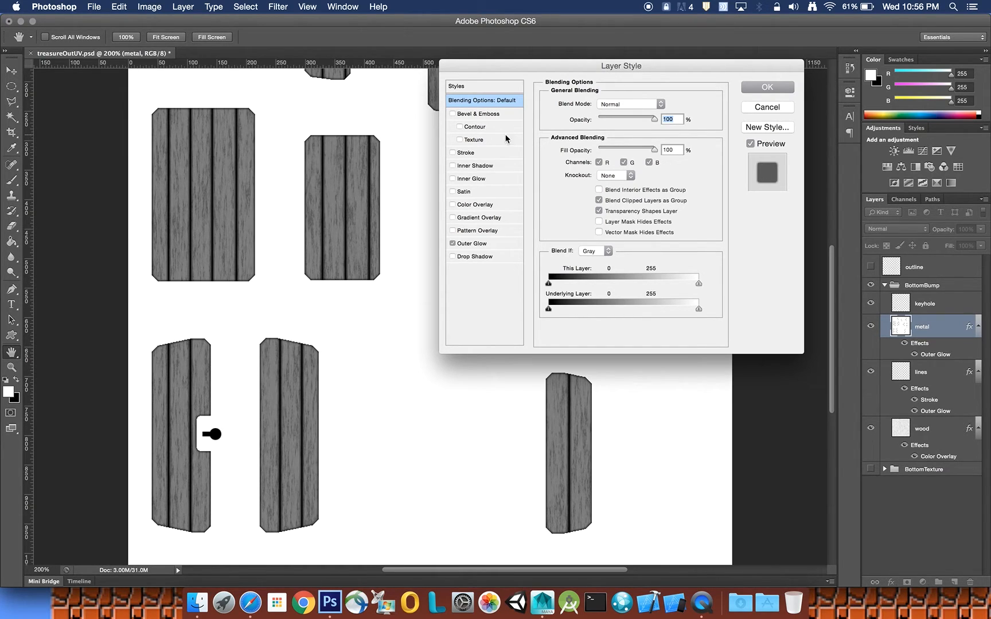
{"action": "left_click", "coordinate": [473, 231]}
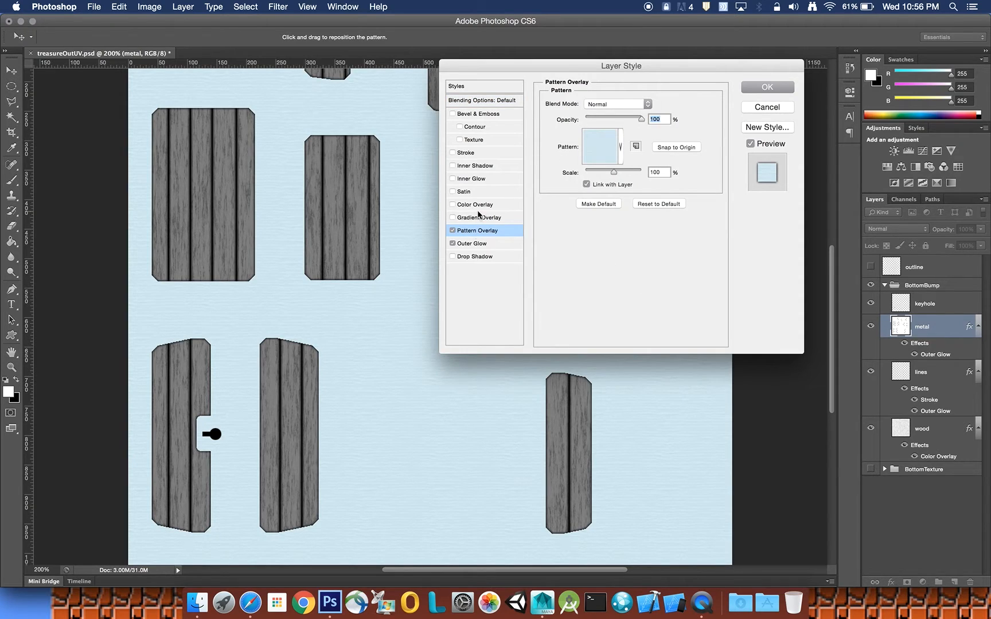
{"action": "left_click", "coordinate": [620, 149]}
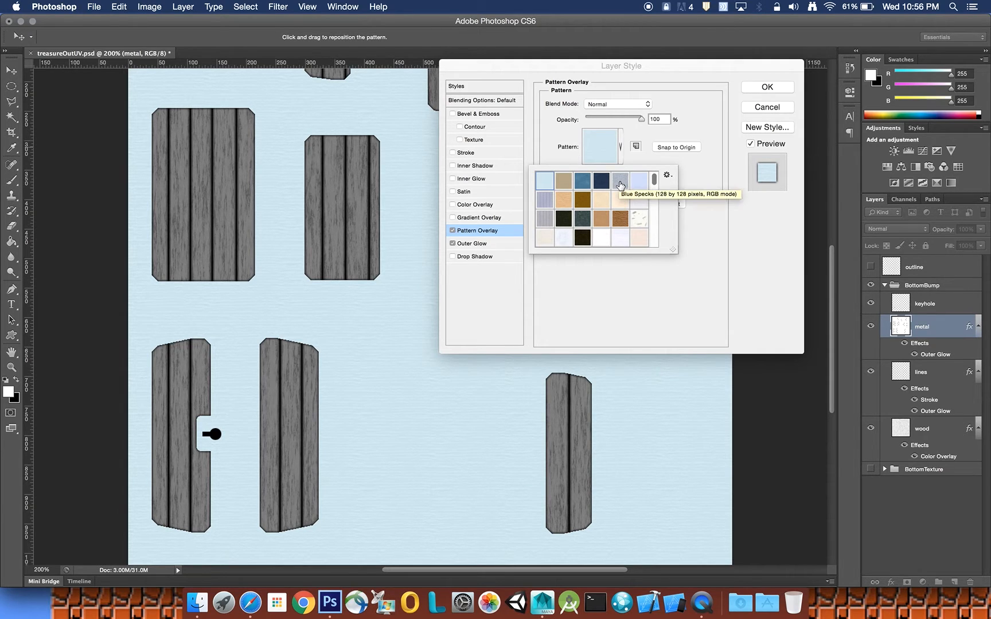
{"action": "left_click", "coordinate": [620, 182]}
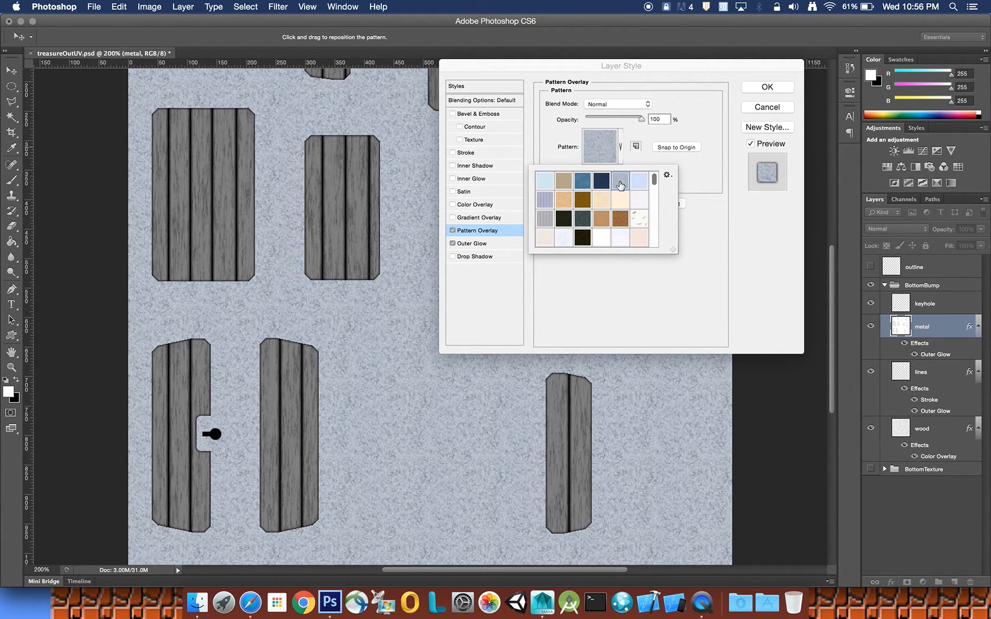
{"action": "left_click", "coordinate": [667, 175]}
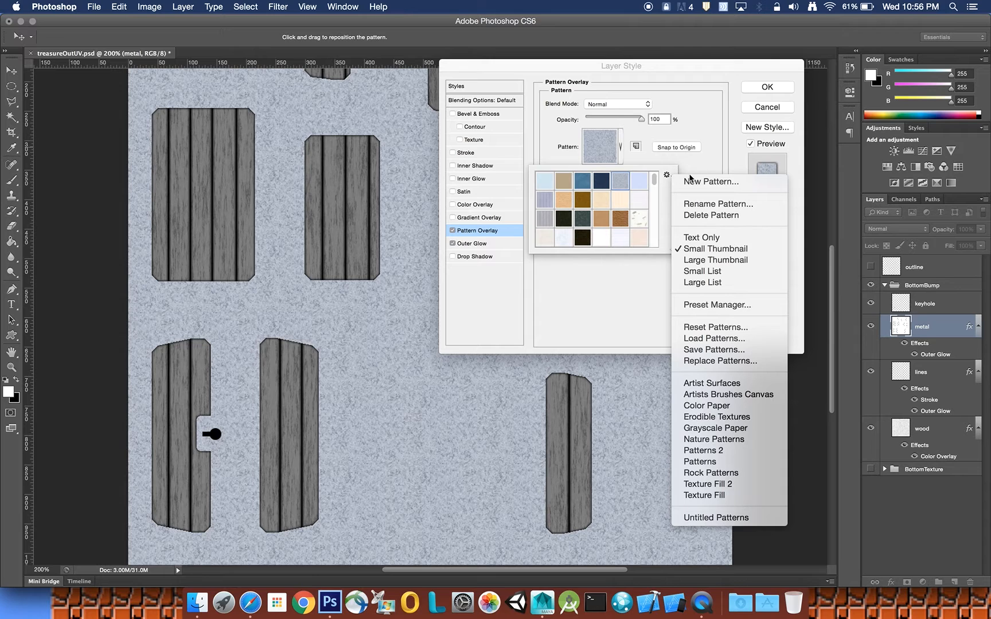
{"action": "left_click", "coordinate": [696, 169]}
{"action": "left_click", "coordinate": [695, 168]}
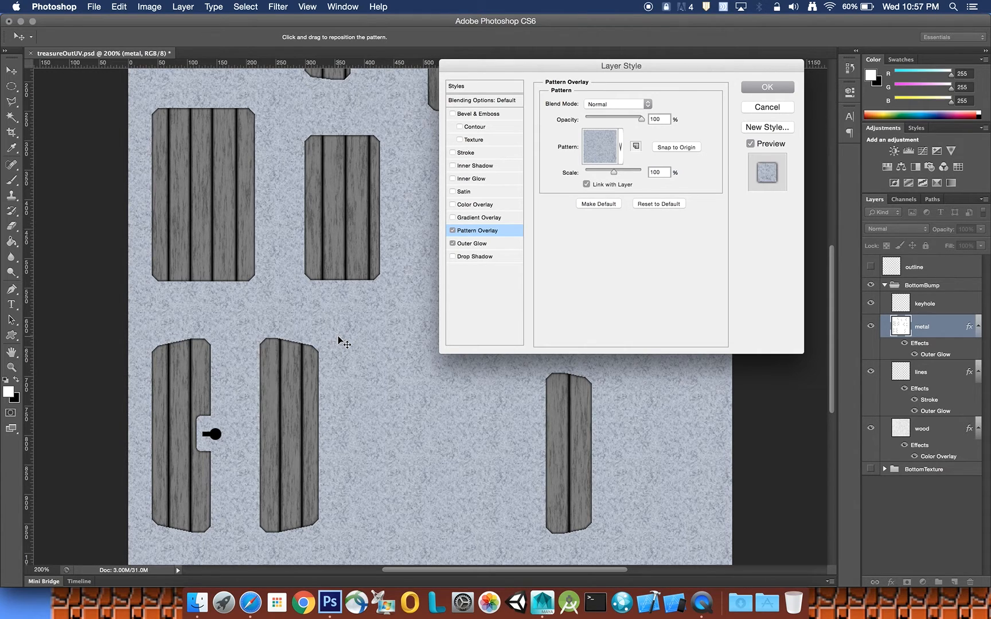
- Set the opacity of the metal layer's Pattern Overlay to 25% and keep its blend mode at Normal
{"action": "left_click", "coordinate": [665, 120]}
{"action": "double_click", "coordinate": [665, 120]}
{"action": "type", "text": "25"}
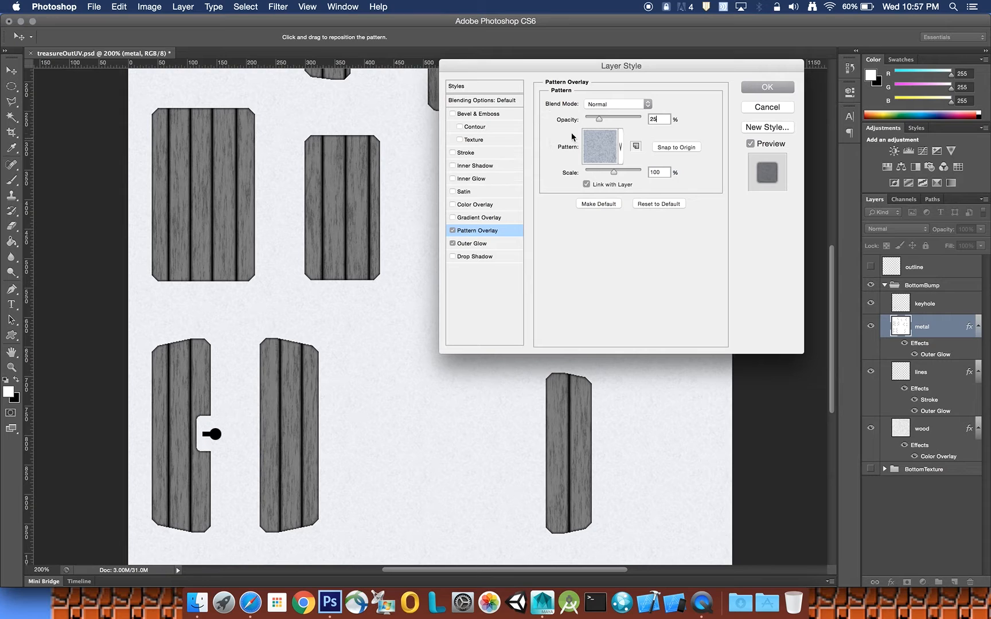
{"action": "left_click", "coordinate": [648, 105]}
{"action": "left_click", "coordinate": [648, 105]}
- Add a Color Overlay in gray 828282 to the metal layer and set its blend mode to Multiply
{"action": "left_click", "coordinate": [453, 205]}
{"action": "left_click", "coordinate": [477, 204]}
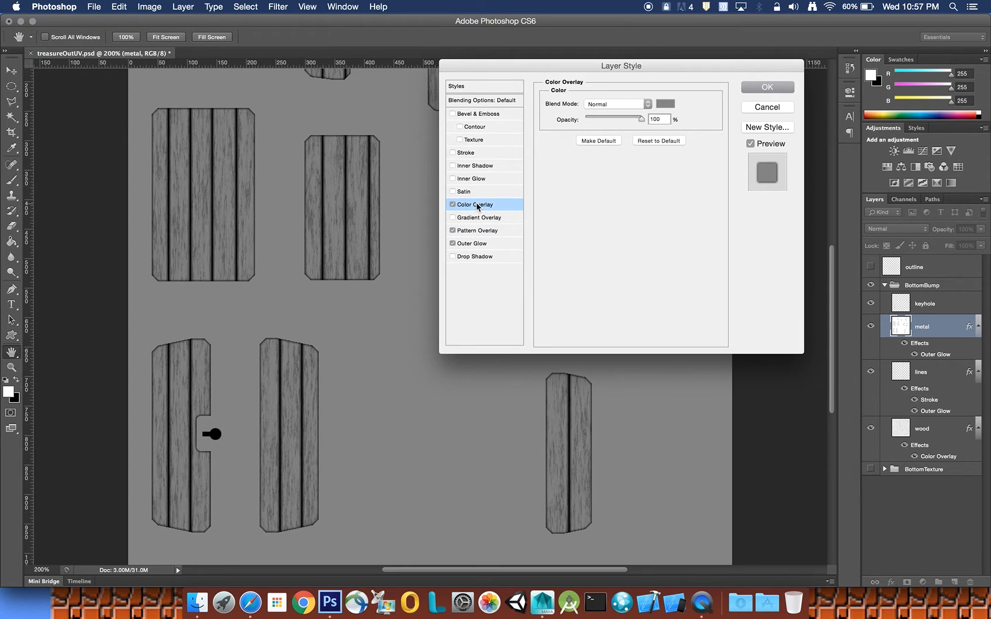
{"action": "left_click", "coordinate": [665, 103]}
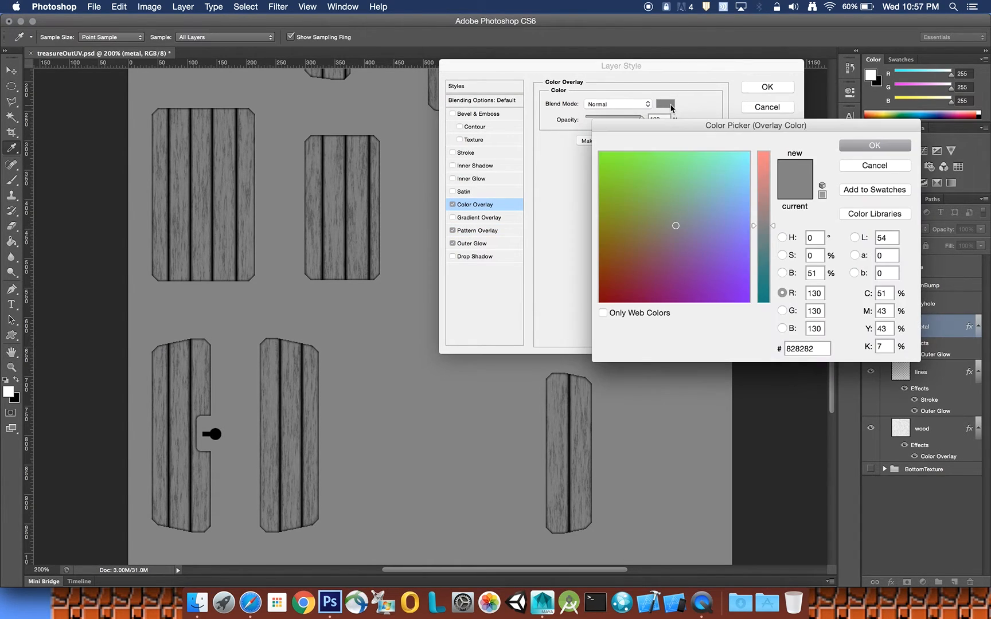
{"action": "left_click", "coordinate": [860, 145]}
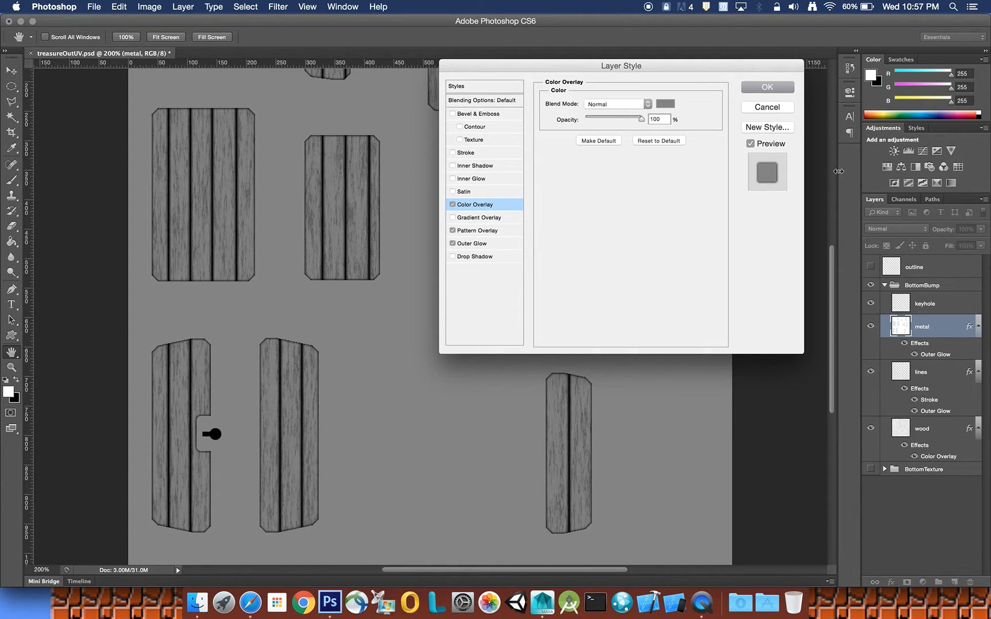
{"action": "left_click", "coordinate": [649, 104]}
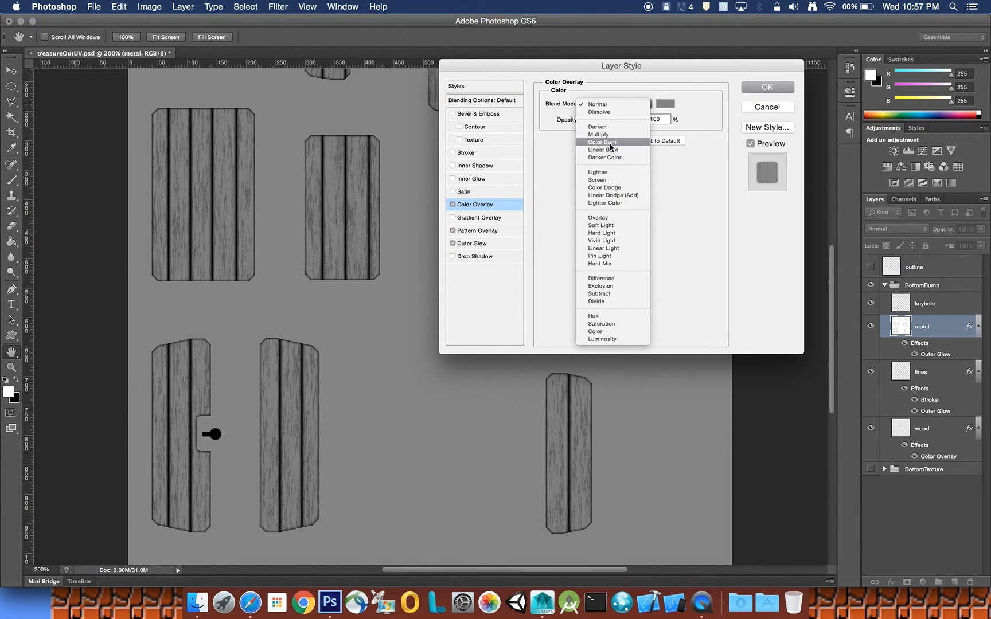
{"action": "left_click", "coordinate": [611, 137]}
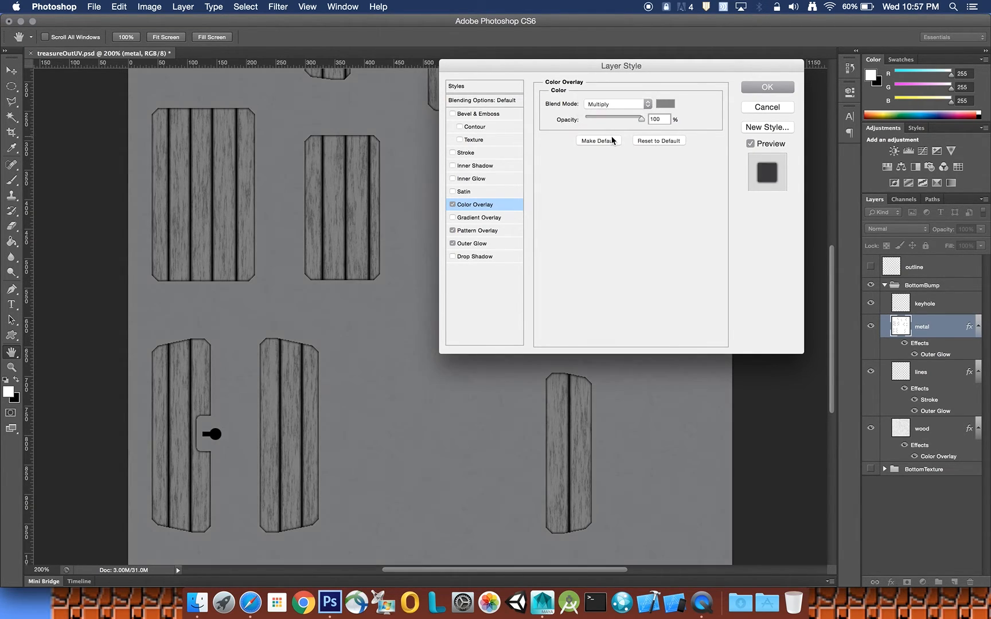
- Try the metal layer's Color Overlay at 50% opacity and settle on 35%
{"action": "double_click", "coordinate": [662, 120]}
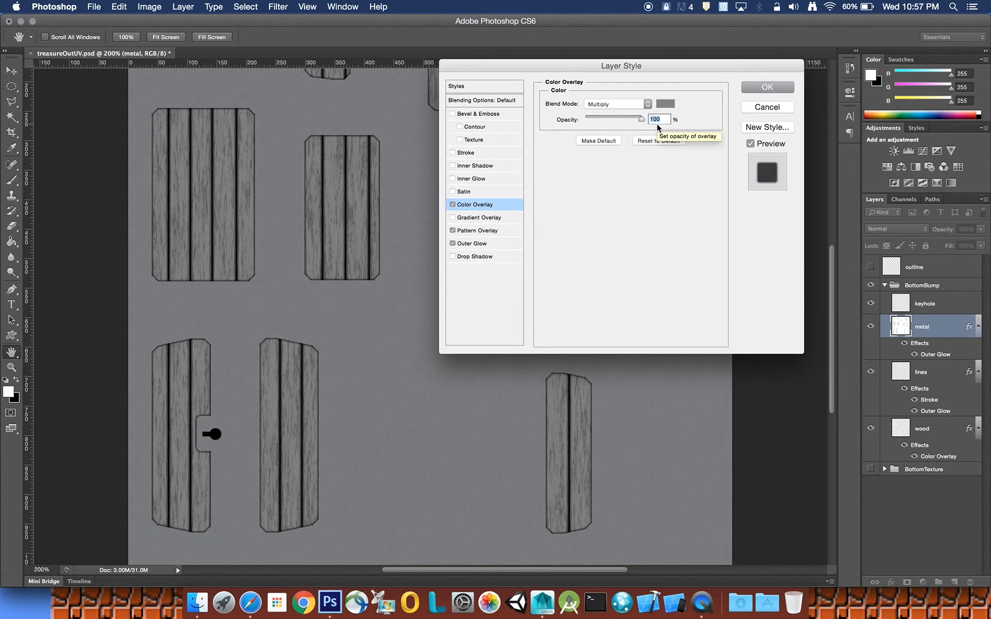
{"action": "type", "text": "50"}
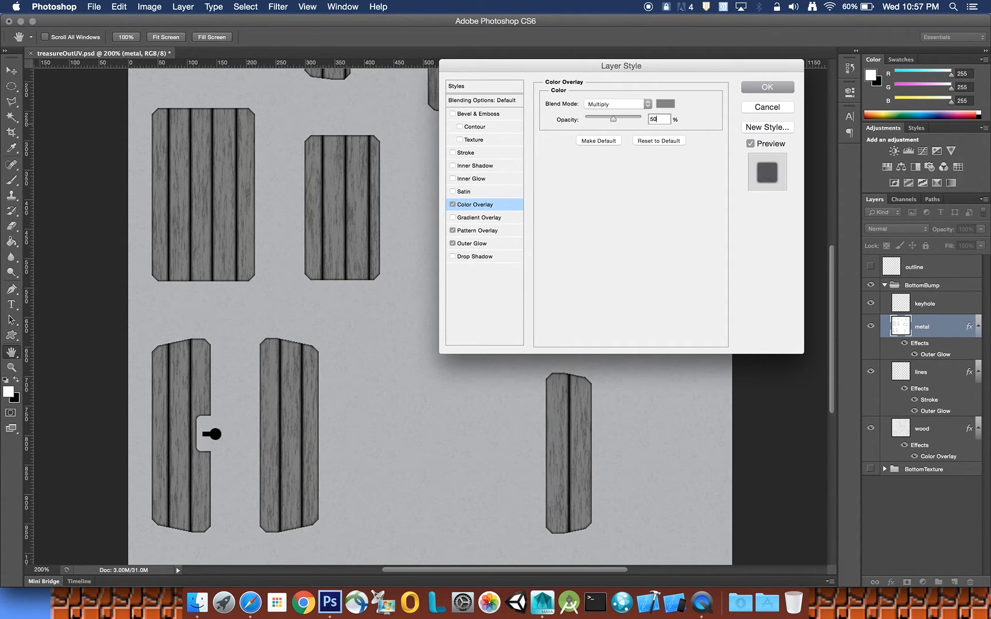
{"action": "left_click", "coordinate": [767, 87]}
{"action": "key", "text": "g"}
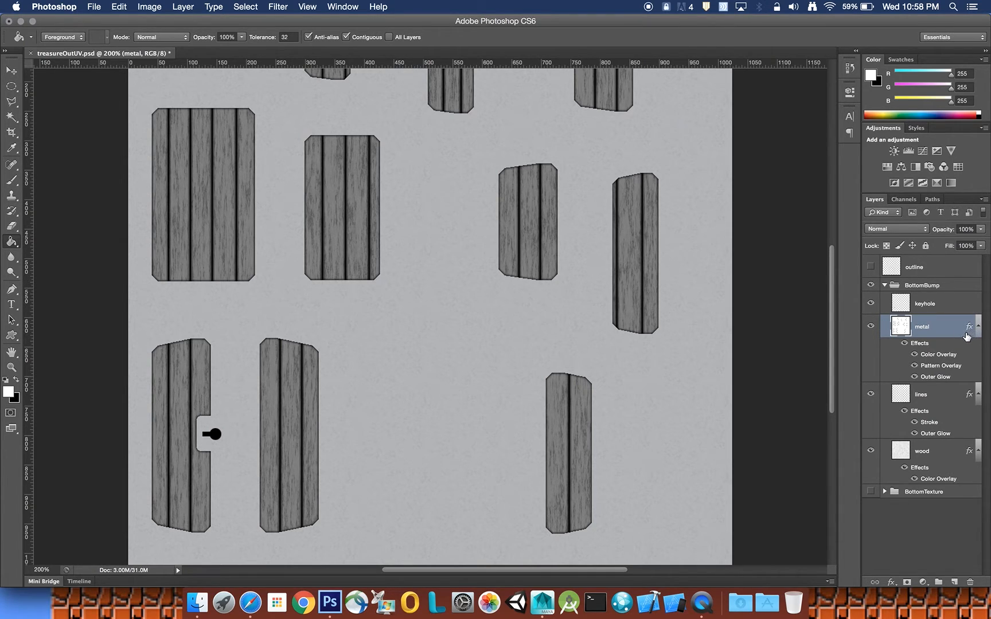
{"action": "double_click", "coordinate": [949, 355]}
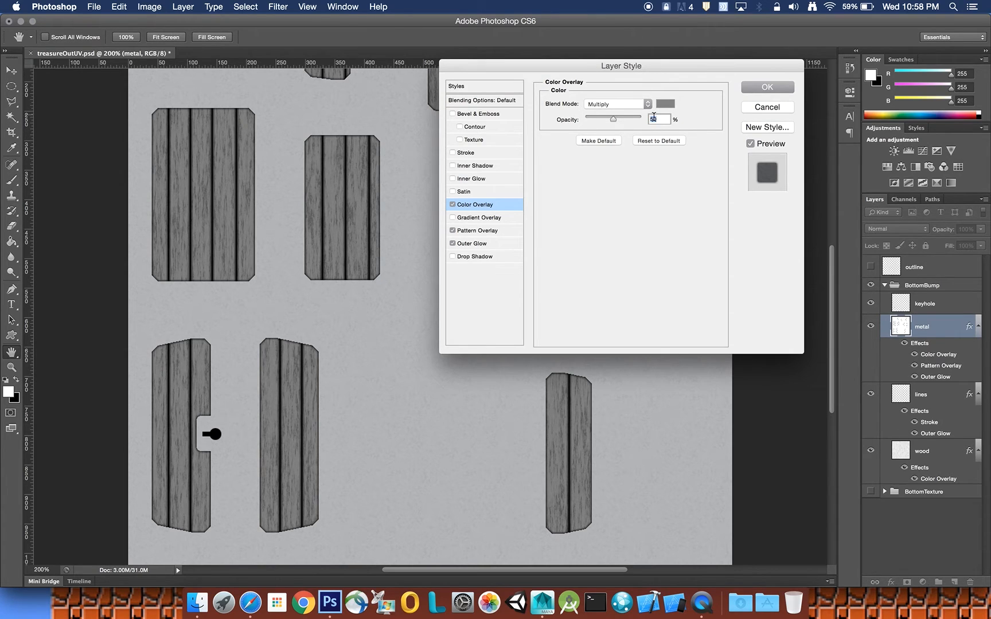
{"action": "left_click_drag", "start_coordinate": [615, 122], "coordinate": [605, 122]}
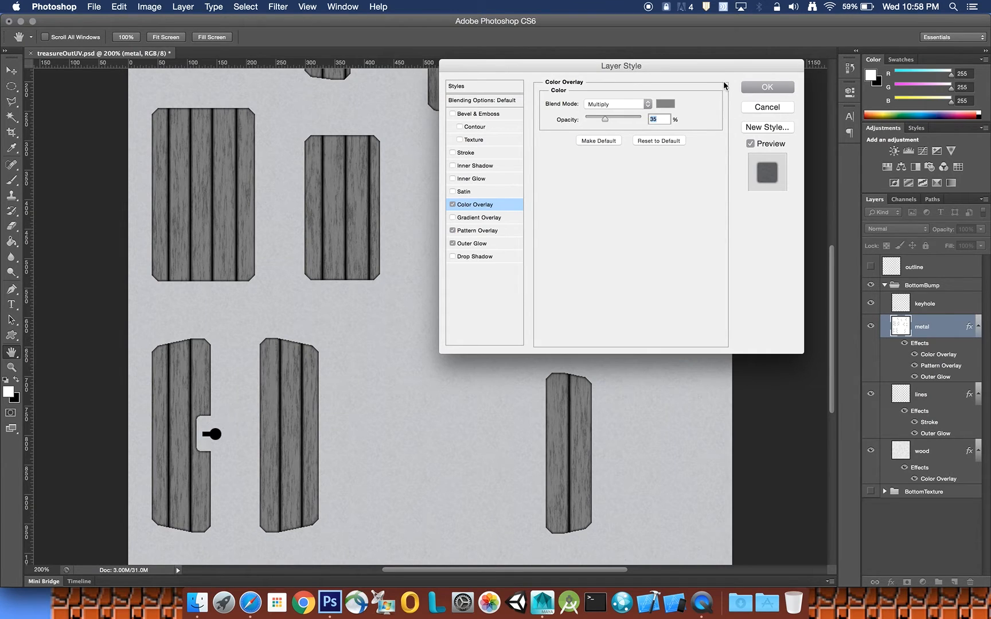
{"action": "left_click", "coordinate": [767, 91]}
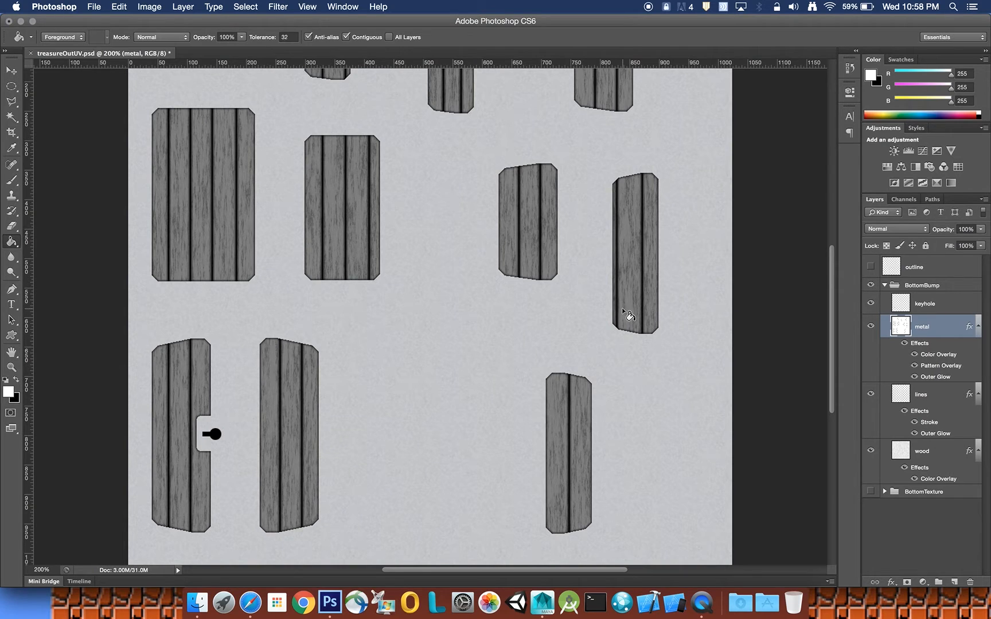
- Show the outline layer and add a new layer above the keyhole layer in the BottomBump group
{"action": "mouse_move", "coordinate": [834, 300]}
{"action": "left_mouse_down"}
{"action": "mouse_move", "coordinate": [833, 238]}
{"action": "mouse_move", "coordinate": [833, 350]}
{"action": "left_mouse_up"}
{"action": "left_click", "coordinate": [870, 267]}
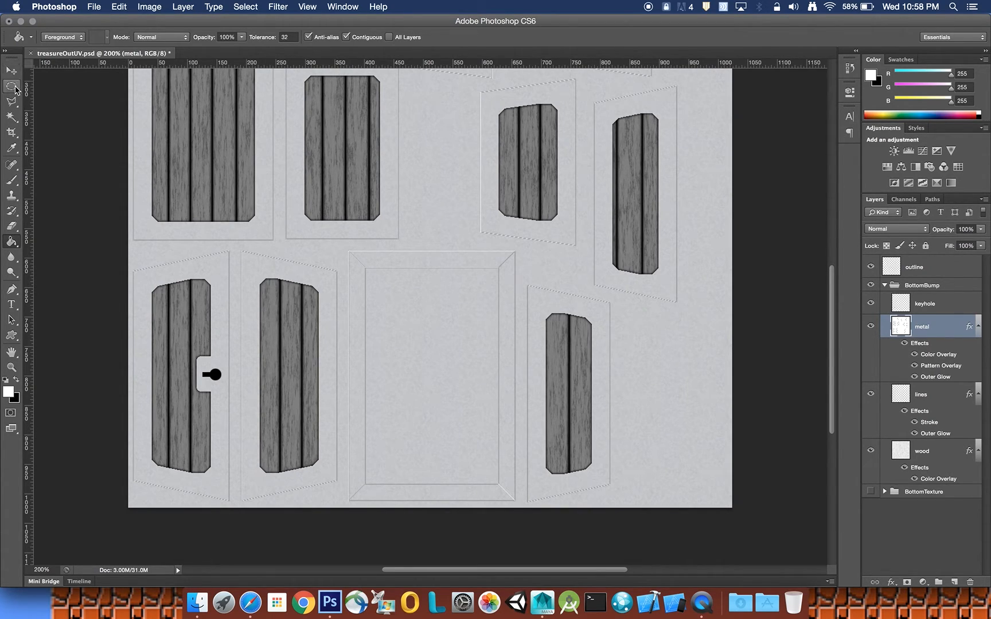
{"action": "left_click", "coordinate": [930, 306]}
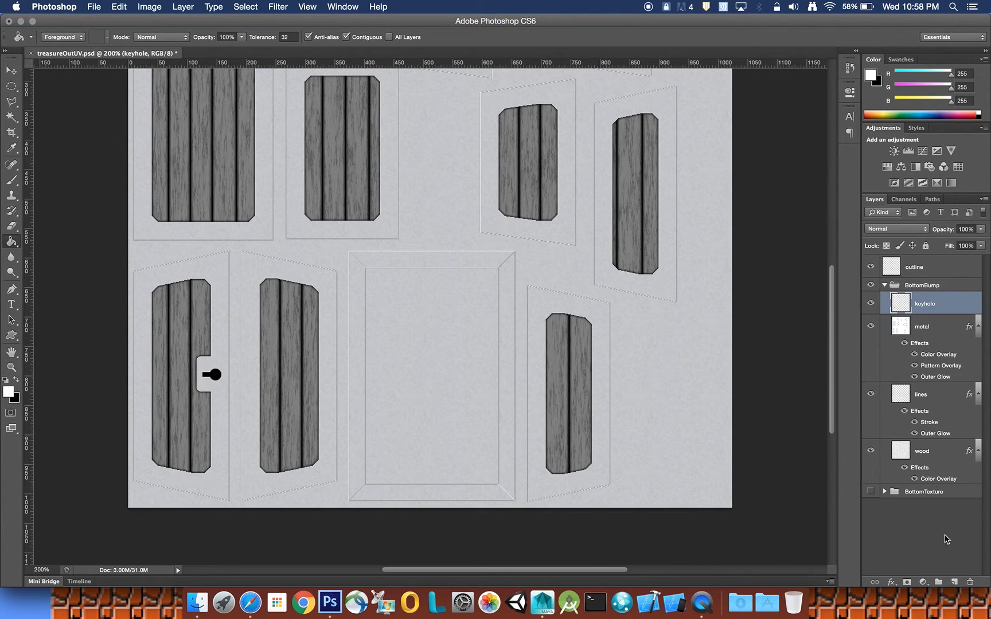
{"action": "left_click", "coordinate": [954, 582]}
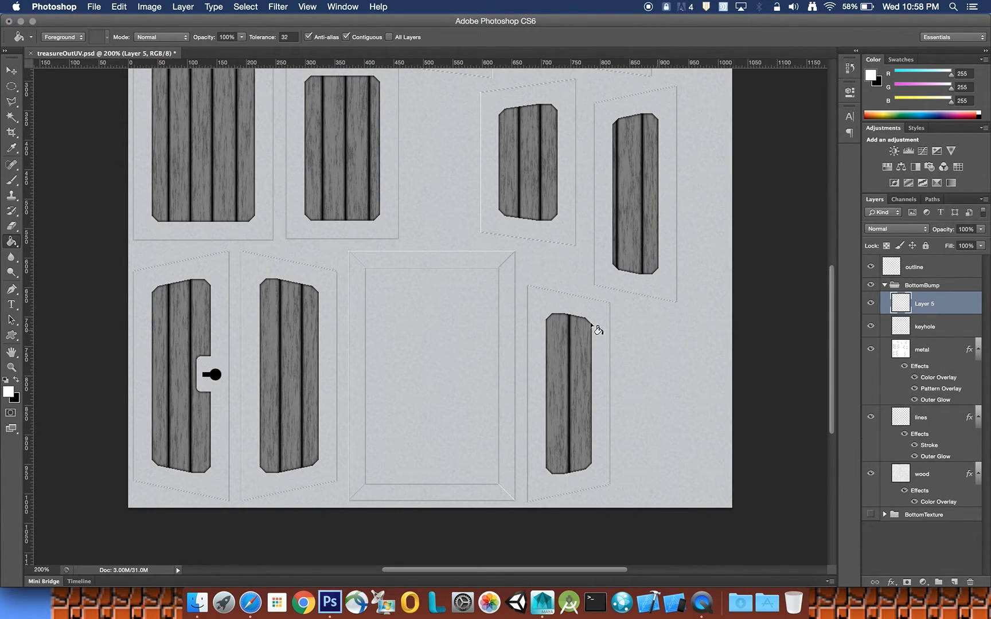
- Select small rivet circles with the Elliptical Marquee in the frame corners of the keyhole panel and the wood panel beside it
{"action": "left_click", "coordinate": [17, 92]}
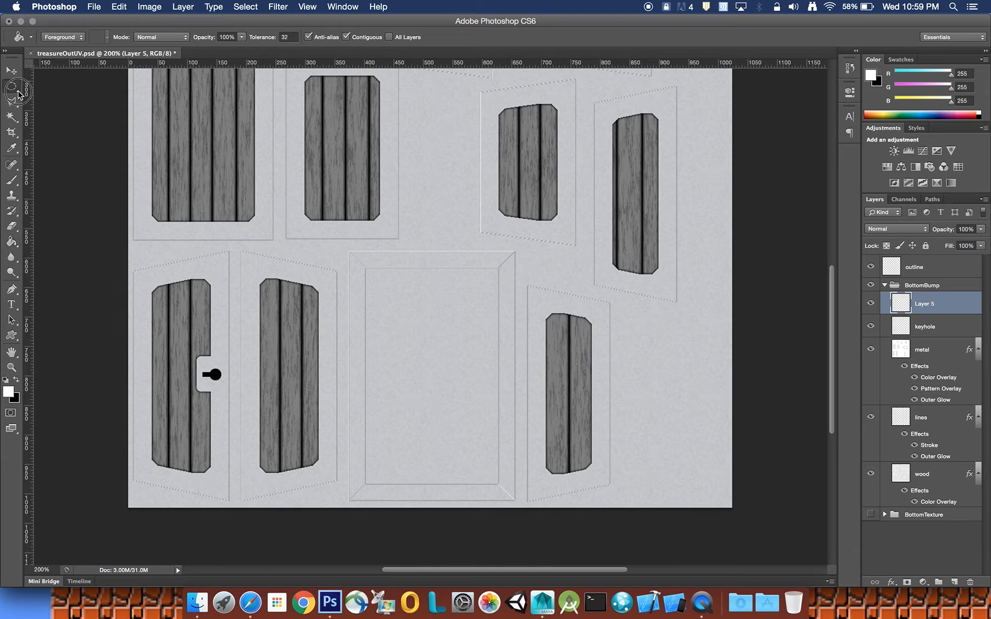
{"action": "left_click", "coordinate": [34, 96]}
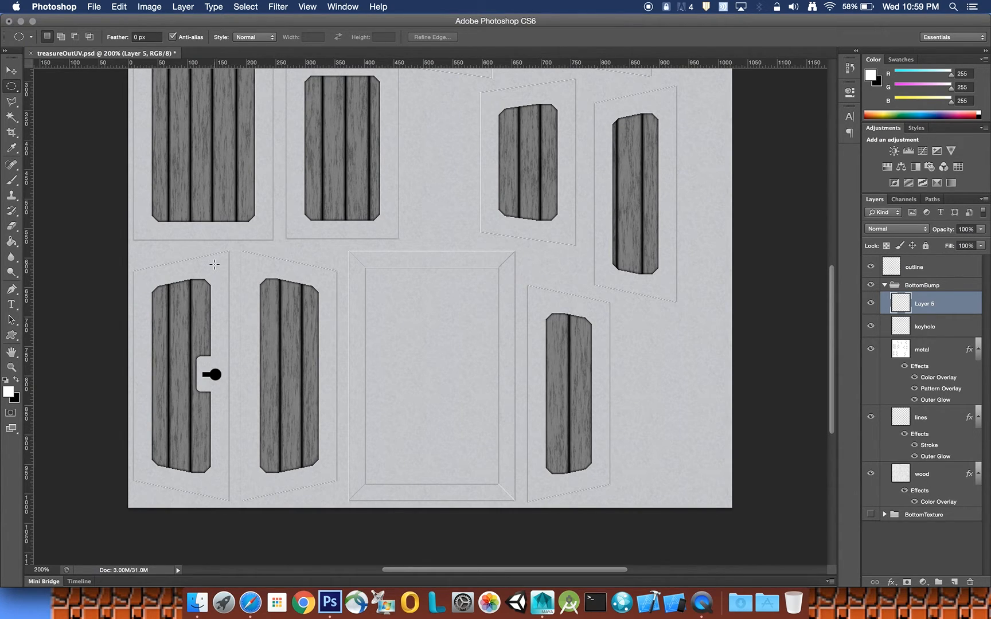
{"action": "left_click_drag", "start_coordinate": [215, 265], "coordinate": [221, 271]}
{"action": "key", "text": "shift"}
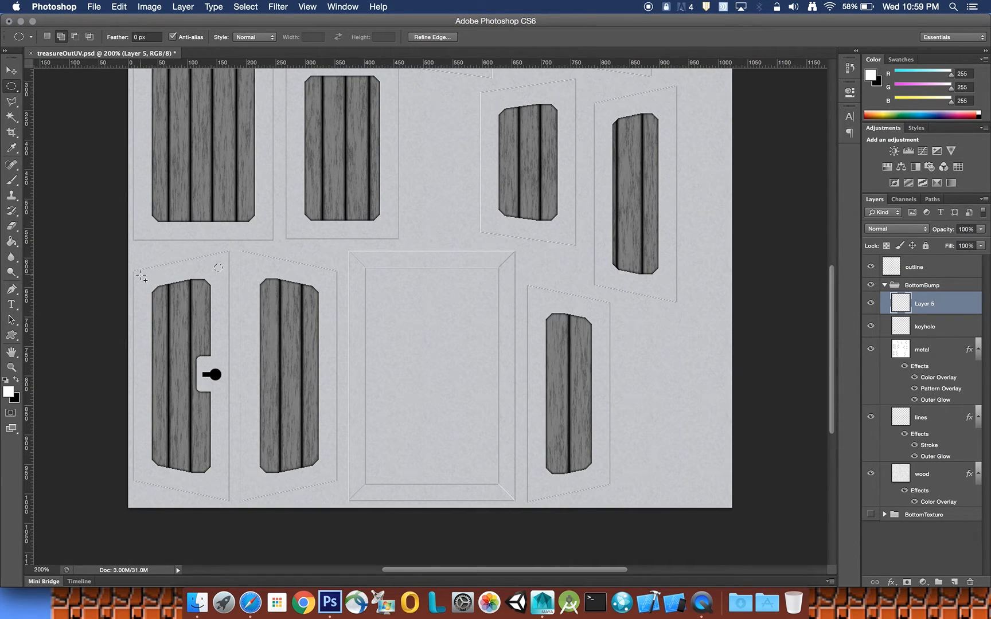
{"action": "left_click_drag", "start_coordinate": [139, 279], "coordinate": [146, 285]}
{"action": "left_click_drag", "start_coordinate": [140, 469], "coordinate": [144, 473], "text": "shift"}
{"action": "left_click_drag", "start_coordinate": [212, 485], "coordinate": [258, 491], "text": "shift"}
{"action": "left_click_drag", "start_coordinate": [249, 265], "coordinate": [256, 271], "text": "shift"}
{"action": "left_click_drag", "start_coordinate": [316, 271], "coordinate": [330, 287], "text": "shift"}
{"action": "left_click_drag", "start_coordinate": [325, 467], "coordinate": [329, 473], "text": "shift"}
- Add small circles to the selection in the four frame corners of the short three-plank panel above the bottom row
{"action": "left_click_drag", "start_coordinate": [561, 229], "coordinate": [567, 235]}
{"action": "left_click_drag", "start_coordinate": [487, 220], "coordinate": [494, 227]}
{"action": "left_click_drag", "start_coordinate": [488, 98], "coordinate": [494, 105], "text": "shift"}
{"action": "left_click_drag", "start_coordinate": [561, 91], "coordinate": [567, 98], "text": "shift"}
- Add small circles to the selection in the four frame corners of the texture's upper-right wood panel
{"action": "left_click_drag", "start_coordinate": [834, 285], "coordinate": [831, 217]}
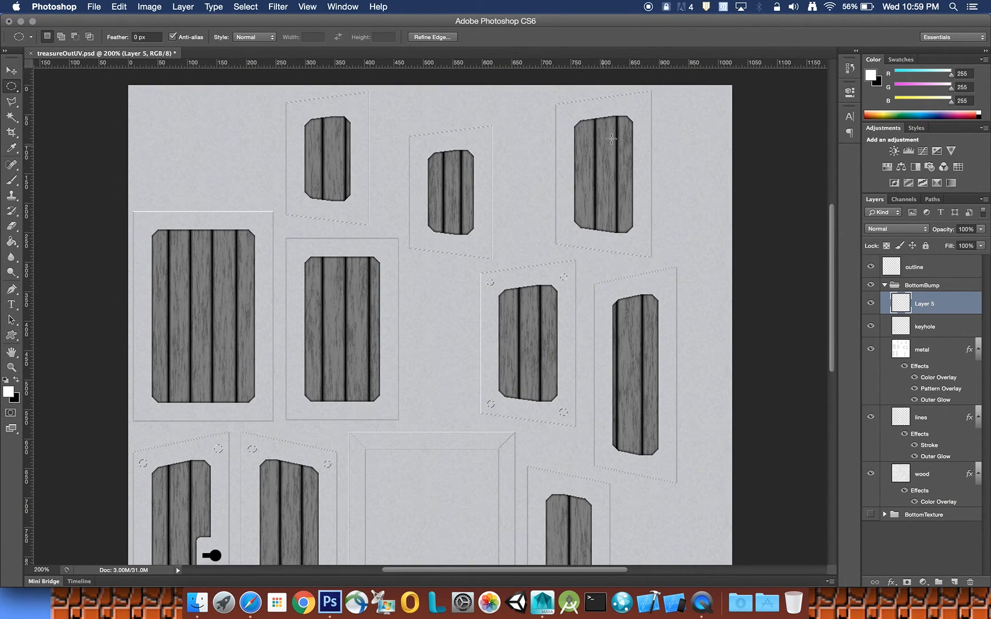
{"action": "left_click_drag", "start_coordinate": [559, 107], "coordinate": [569, 118], "text": "shift"}
{"action": "mouse_move", "coordinate": [638, 105]}
{"action": "left_mouse_down", "text": "shift"}
{"action": "mouse_move", "coordinate": [654, 118]}
{"action": "mouse_move", "coordinate": [643, 114]}
{"action": "left_mouse_up", "text": "shift"}
{"action": "mouse_move", "coordinate": [565, 233]}
{"action": "left_mouse_down", "text": "shift"}
{"action": "mouse_move", "coordinate": [585, 253]}
{"action": "mouse_move", "coordinate": [570, 238]}
{"action": "left_mouse_up", "text": "shift"}
{"action": "left_click_drag", "start_coordinate": [638, 245], "coordinate": [642, 249], "text": "shift"}
- Add small circles to the selection in the four frame corners of the largest rectangular wood panel
{"action": "left_click_drag", "start_coordinate": [141, 220], "coordinate": [148, 226], "text": "shift"}
{"action": "mouse_move", "coordinate": [259, 223]}
{"action": "left_mouse_down"}
{"action": "mouse_move", "coordinate": [272, 235]}
{"action": "mouse_move", "coordinate": [267, 228]}
{"action": "left_mouse_up"}
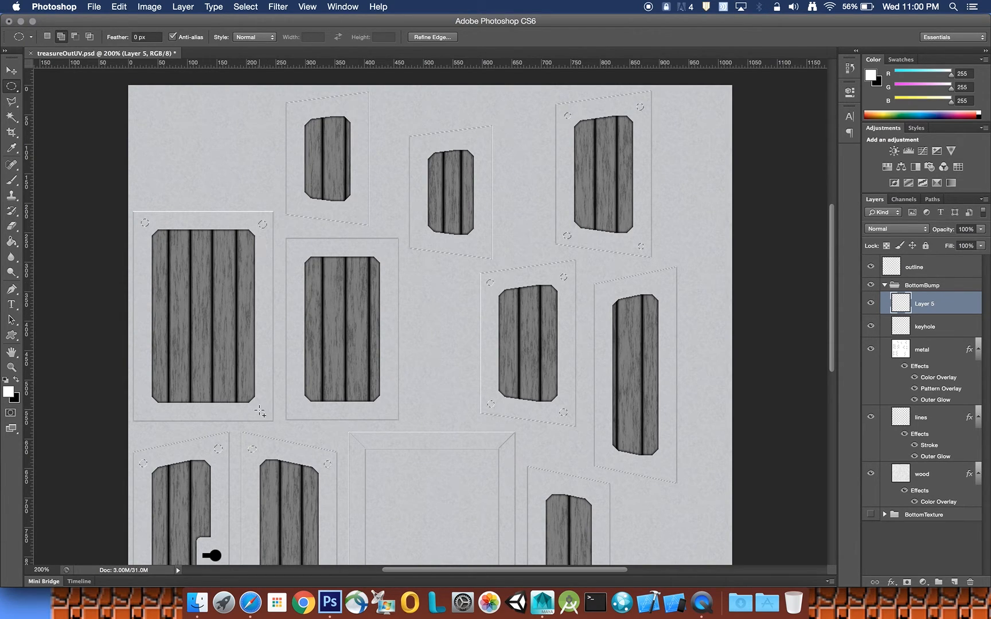
{"action": "left_click_drag", "start_coordinate": [257, 407], "coordinate": [264, 412]}
{"action": "left_click_drag", "start_coordinate": [144, 406], "coordinate": [149, 414]}
- Add small circles to the selection in the four frame corners of the empty rectangular panel in the bottom row
{"action": "left_click_drag", "start_coordinate": [833, 276], "coordinate": [836, 328]}
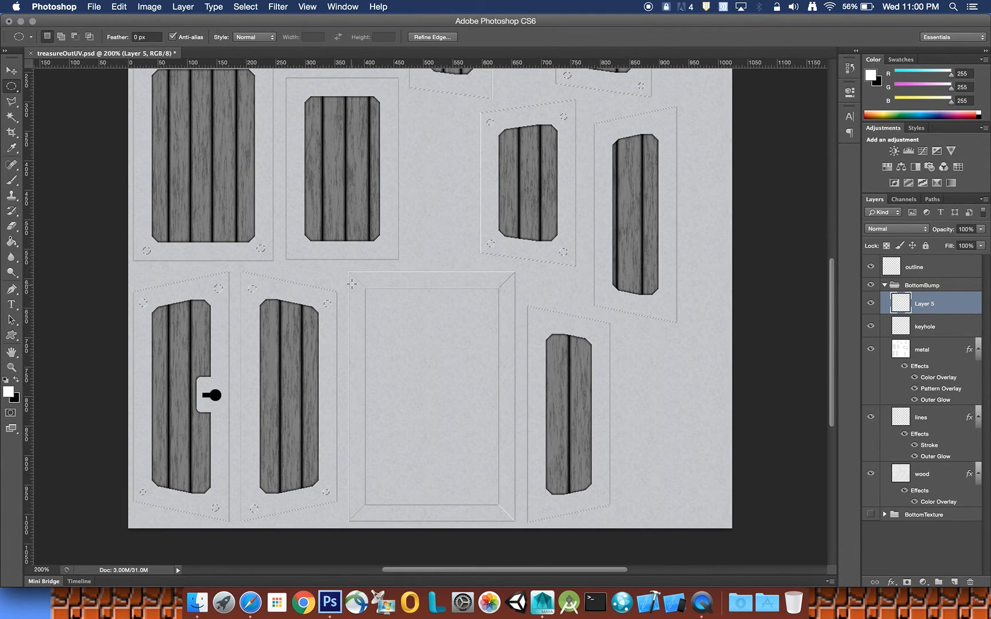
{"action": "key", "text": "shift"}
{"action": "mouse_move", "coordinate": [355, 279]}
{"action": "left_mouse_down", "text": "shift"}
{"action": "mouse_move", "coordinate": [372, 292]}
{"action": "mouse_move", "coordinate": [372, 270]}
{"action": "mouse_move", "coordinate": [361, 285]}
{"action": "left_mouse_up", "text": "shift"}
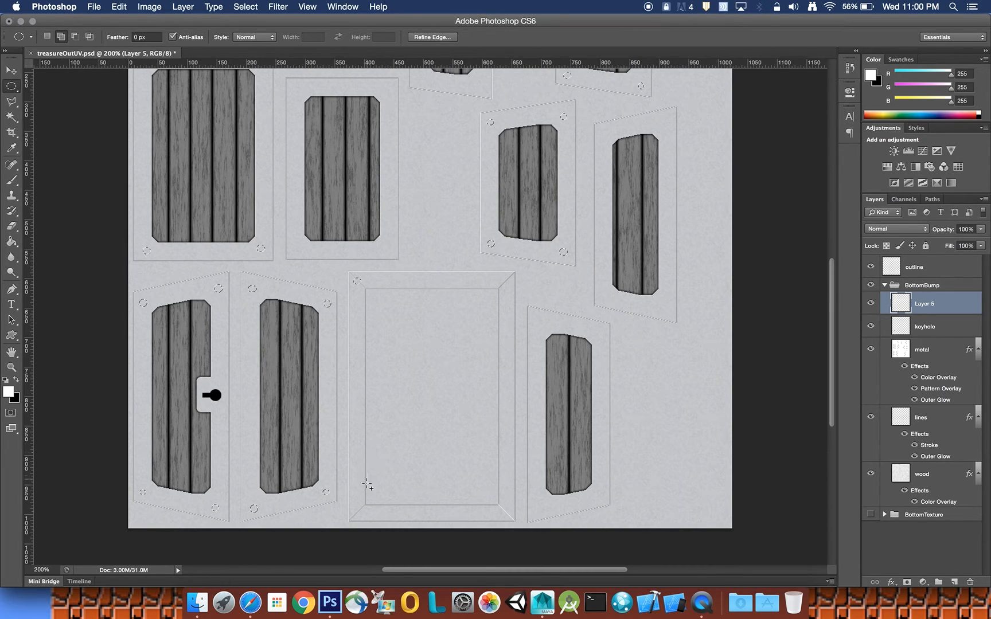
{"action": "left_click_drag", "start_coordinate": [355, 511], "coordinate": [361, 516], "text": "shift"}
{"action": "left_click_drag", "start_coordinate": [501, 280], "coordinate": [508, 287], "text": "shift"}
{"action": "left_click_drag", "start_coordinate": [502, 512], "coordinate": [508, 515]}
- Fill the selected rivet circles on Layer 5 with the white foreground color at 100% opacity and deselect
{"action": "right_click", "coordinate": [358, 285]}
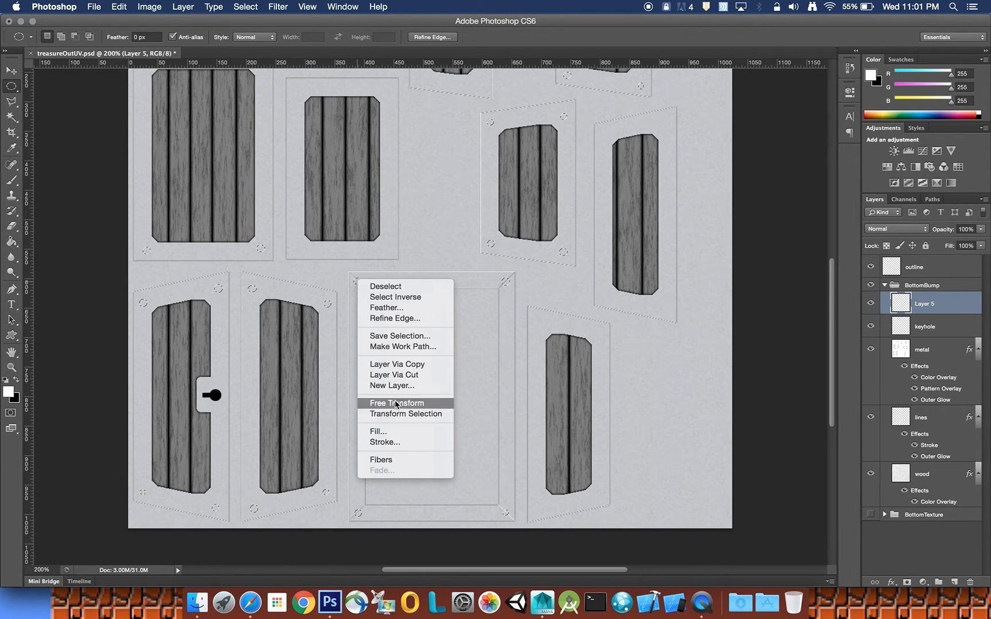
{"action": "left_click", "coordinate": [396, 432]}
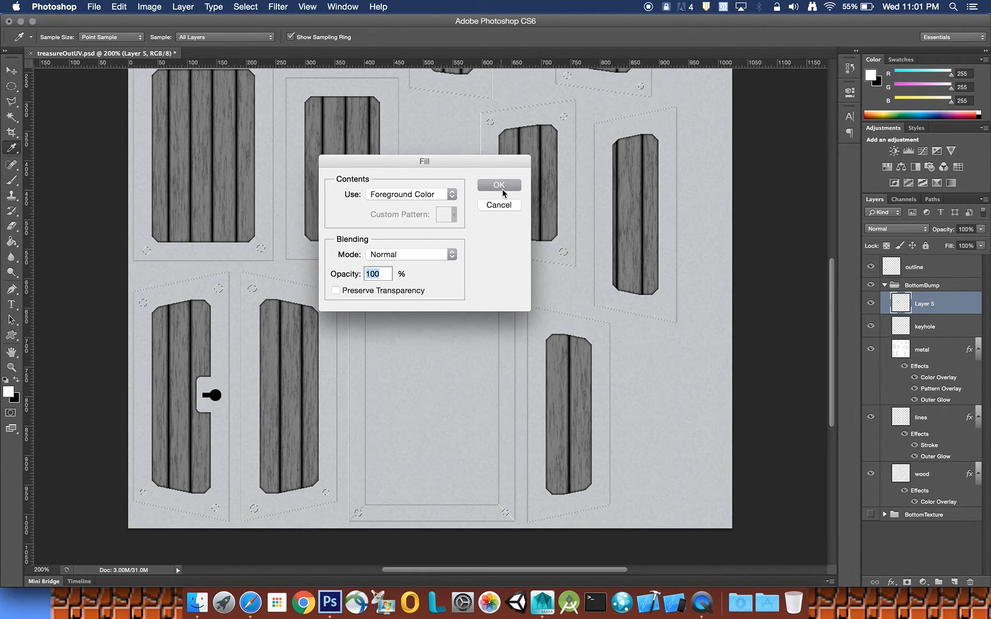
{"action": "left_click", "coordinate": [505, 186]}
{"action": "key", "text": "super+d"}
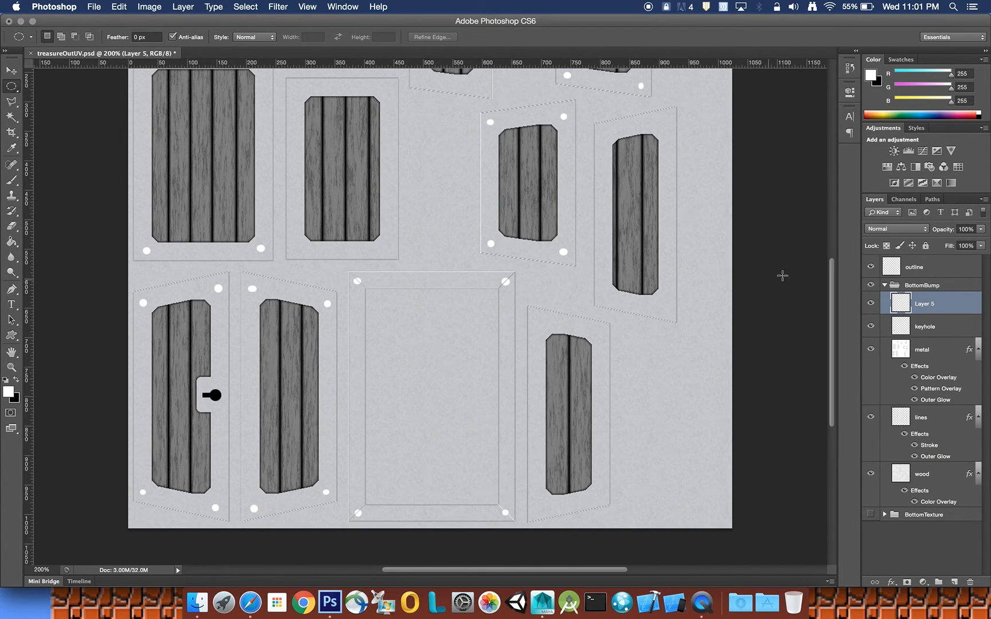
{"action": "left_click_drag", "start_coordinate": [831, 279], "coordinate": [824, 220]}
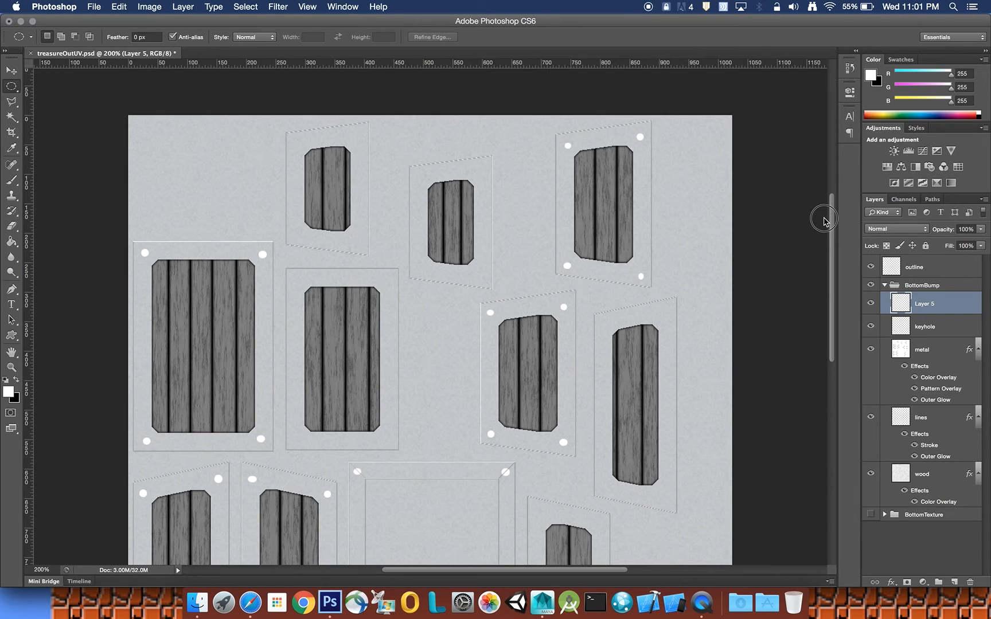
{"action": "left_click_drag", "start_coordinate": [824, 220], "coordinate": [824, 234]}
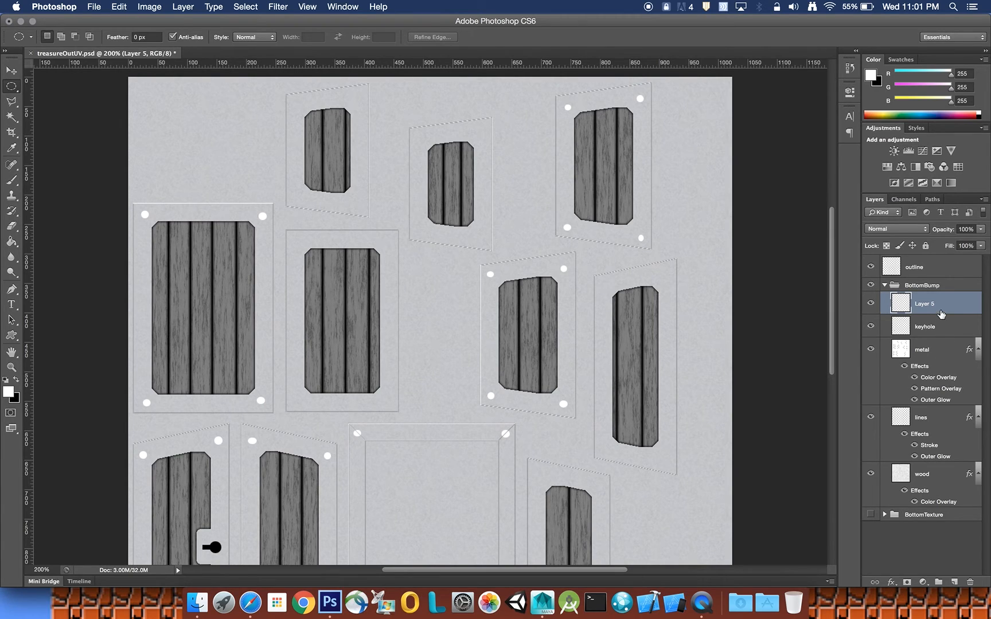
{"action": "double_click", "coordinate": [971, 308]}
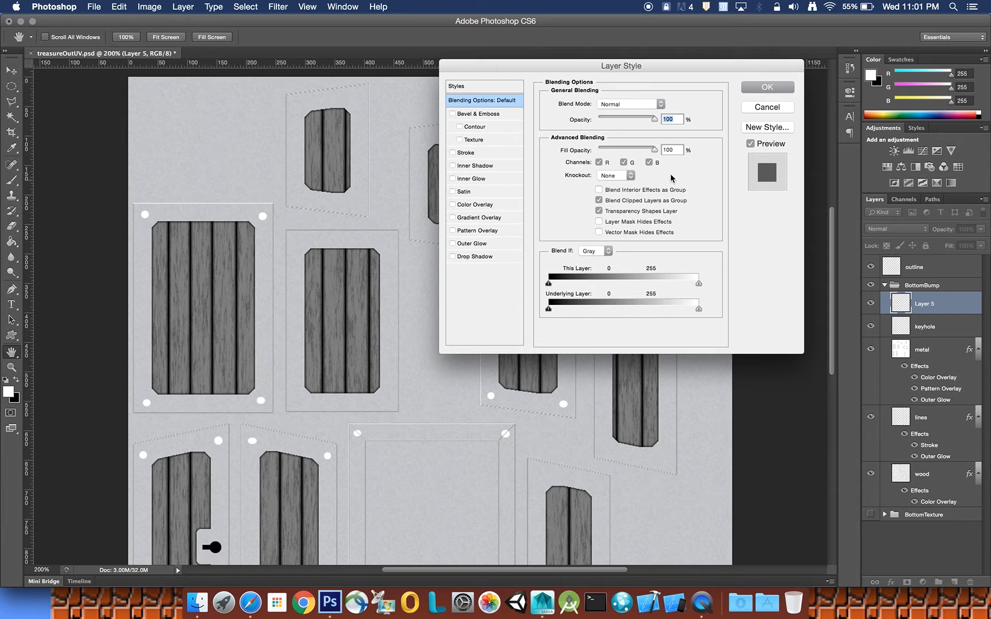
{"action": "left_click_drag", "start_coordinate": [662, 70], "coordinate": [793, 121]}
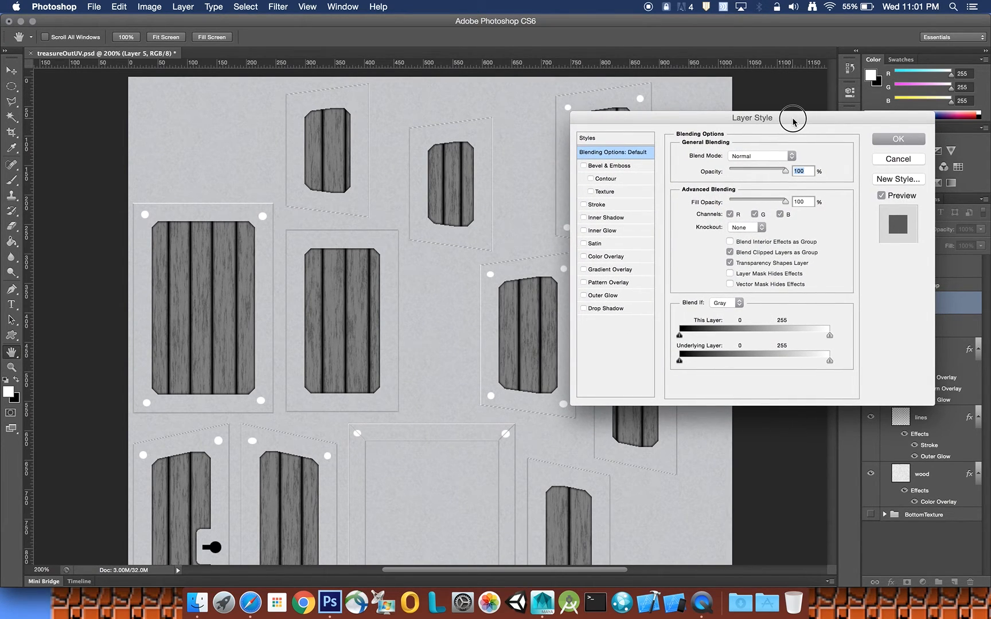
{"action": "left_click", "coordinate": [583, 296]}
{"action": "left_click", "coordinate": [583, 218]}
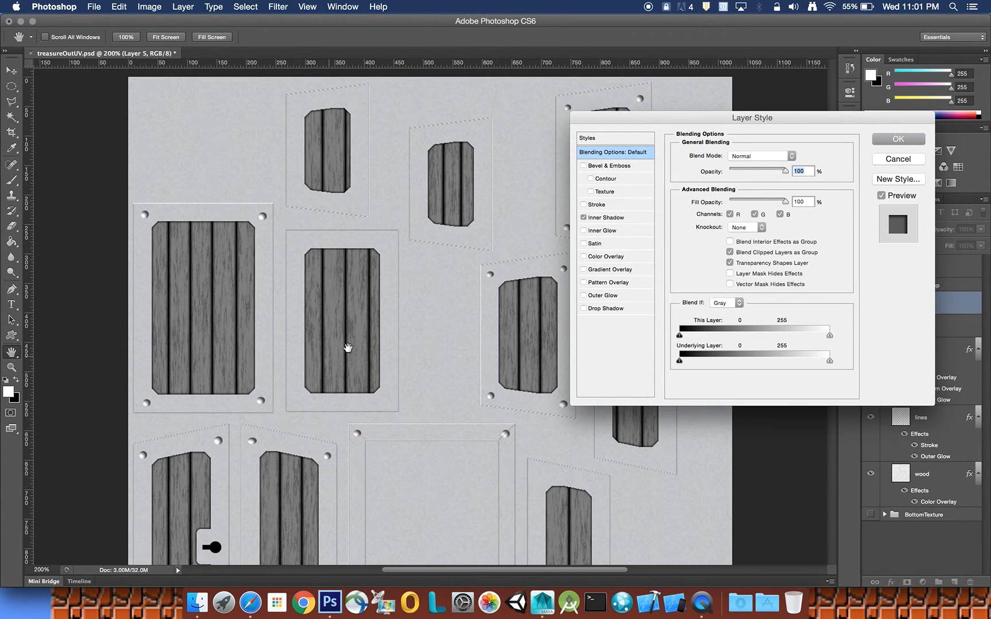
{"action": "left_click", "coordinate": [583, 217]}
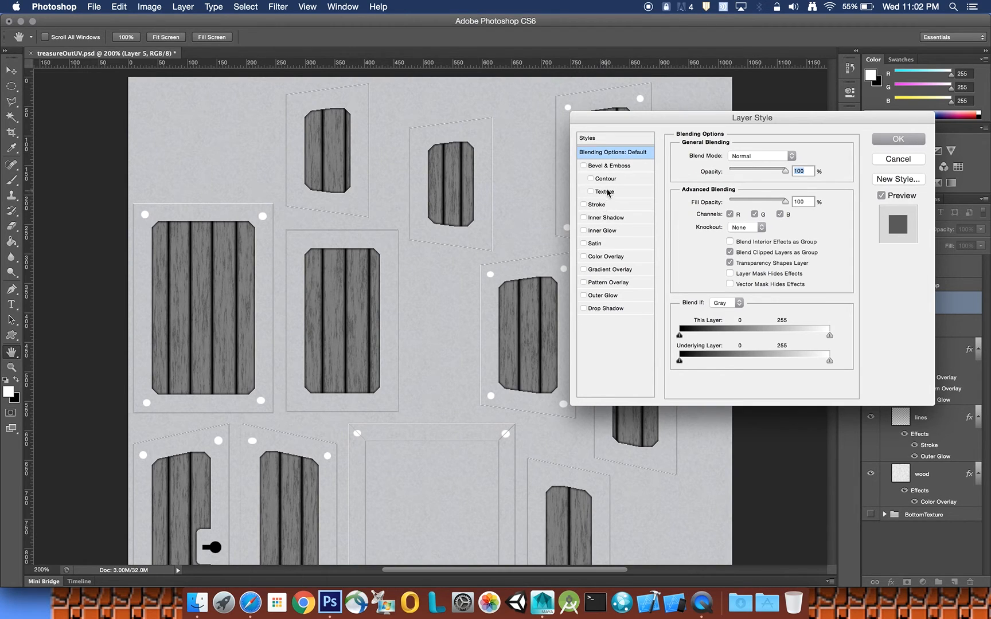
{"action": "left_click", "coordinate": [584, 230]}
{"action": "left_click", "coordinate": [584, 231]}
{"action": "left_click", "coordinate": [898, 159]}
- Select the empty area surrounding the white rivets on Layer 5 with the Magic Wand
{"action": "key", "text": "m"}
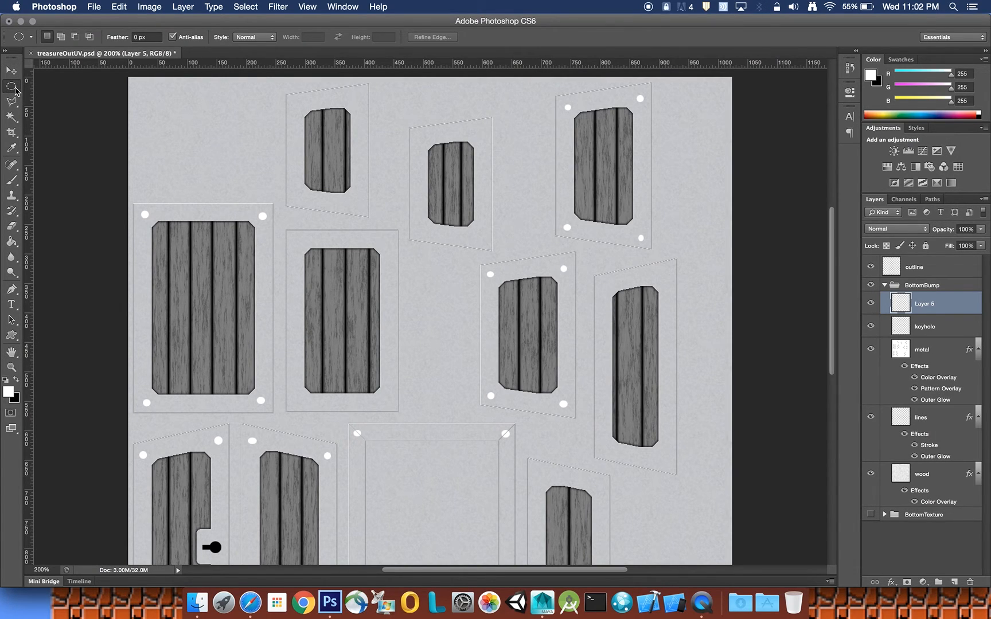
{"action": "left_click", "coordinate": [11, 117]}
{"action": "left_click", "coordinate": [216, 123]}
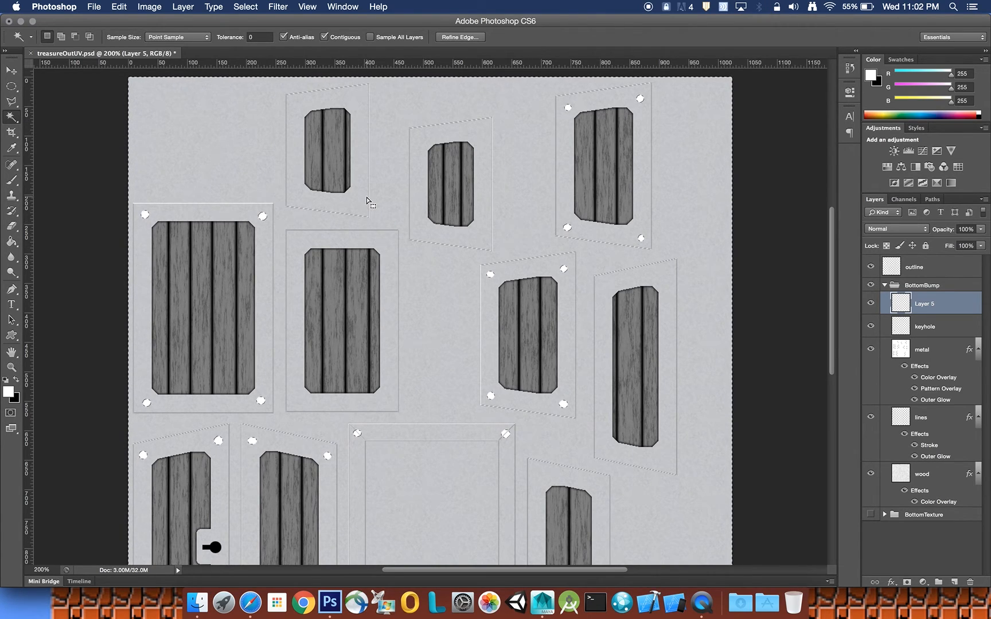
{"action": "left_click_drag", "start_coordinate": [832, 223], "coordinate": [832, 287]}
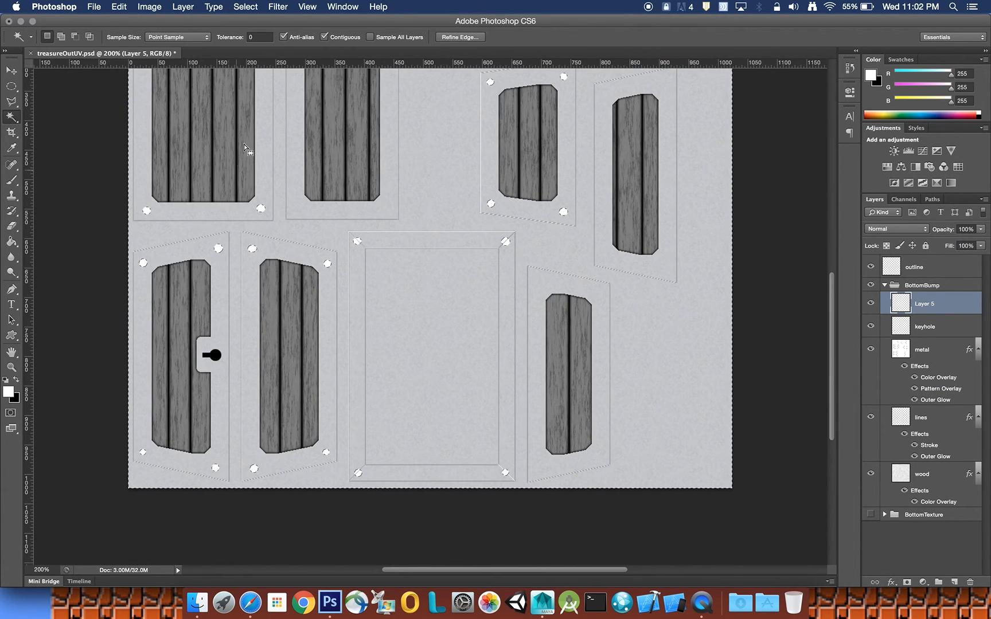
- Expand the selection by 3 pixels and clear the rivets' outer edges to shrink them, leaving nothing selected
{"action": "left_click", "coordinate": [246, 7]}
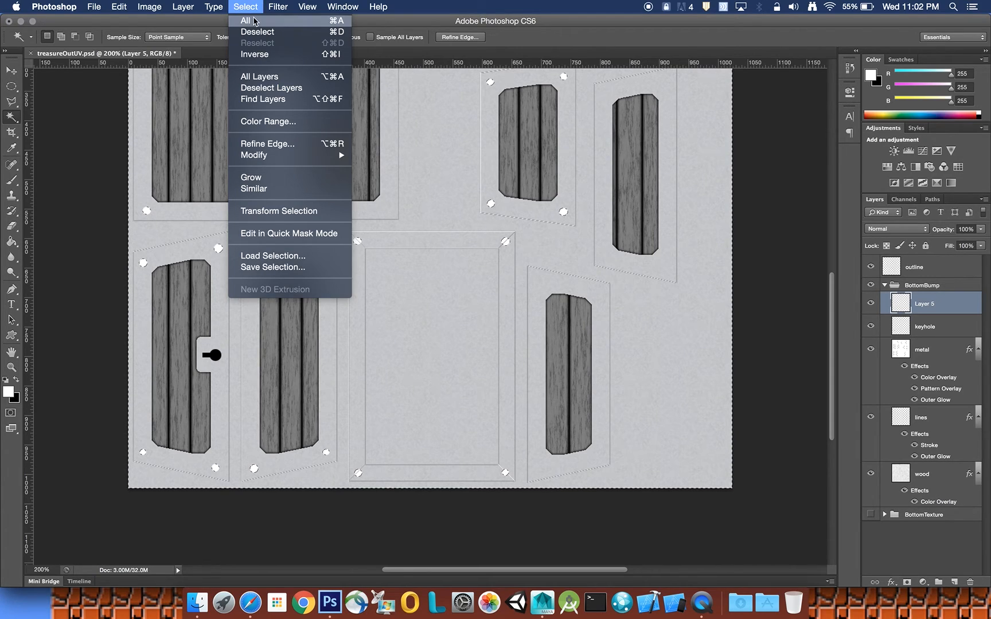
{"action": "mouse_move", "coordinate": [269, 155]}
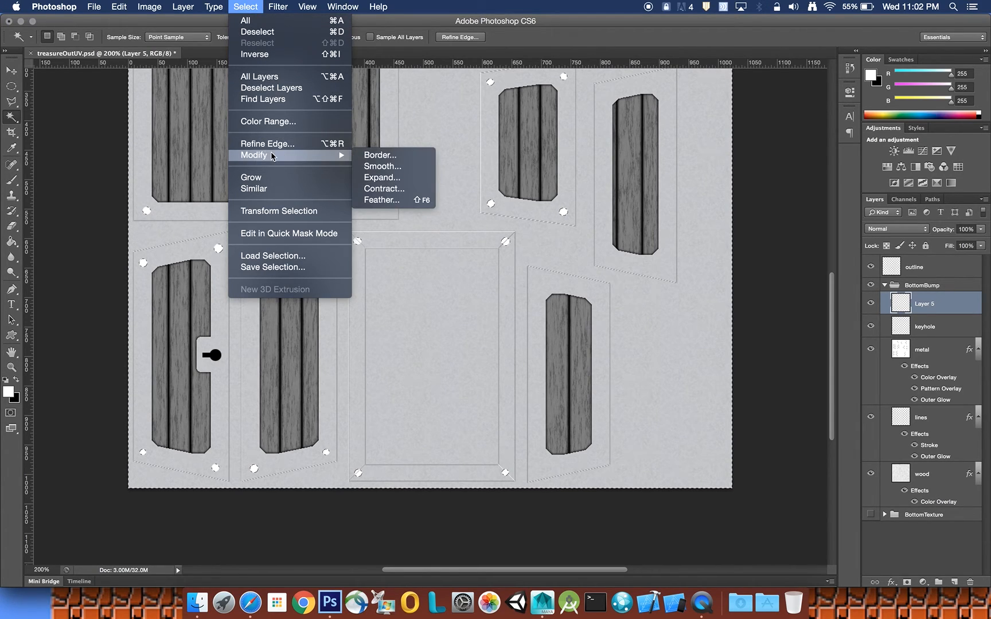
{"action": "left_click", "coordinate": [380, 178]}
{"action": "left_click", "coordinate": [406, 240]}
{"action": "double_click", "coordinate": [406, 239]}
{"action": "type", "text": "3"}
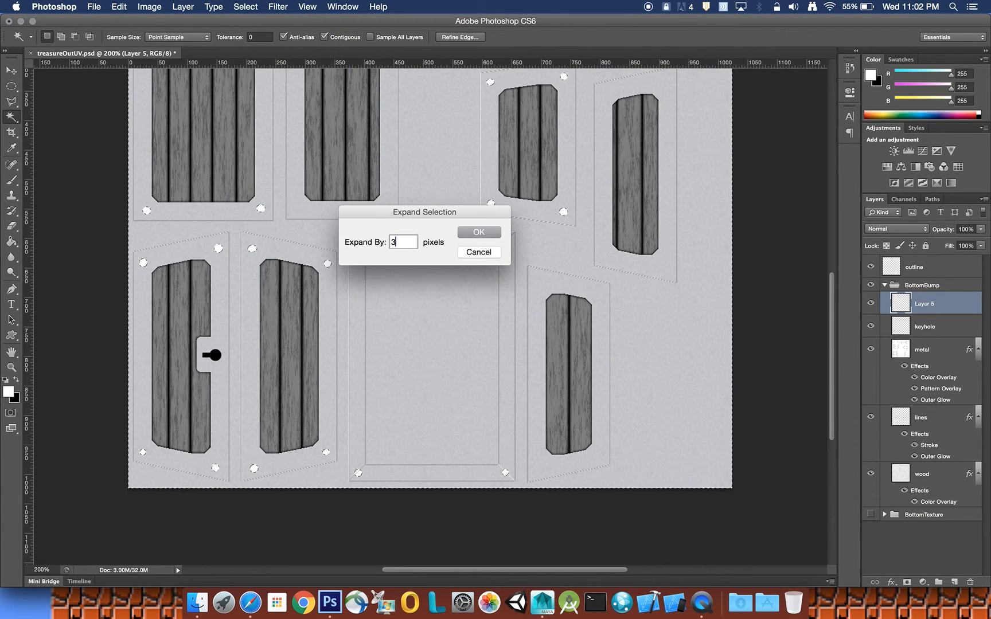
{"action": "left_click", "coordinate": [479, 232]}
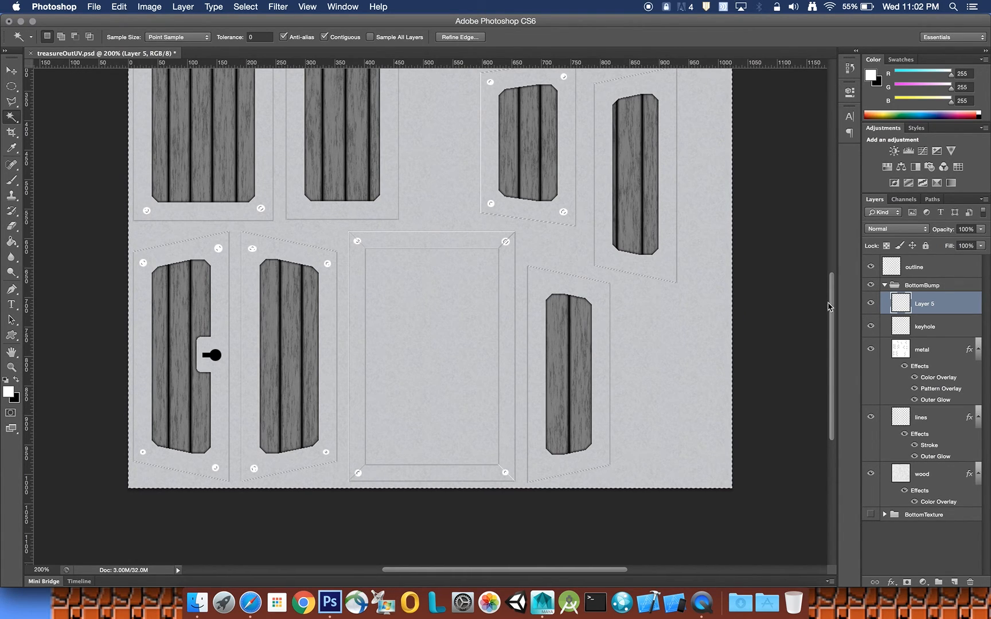
{"action": "left_click_drag", "start_coordinate": [834, 299], "coordinate": [850, 236]}
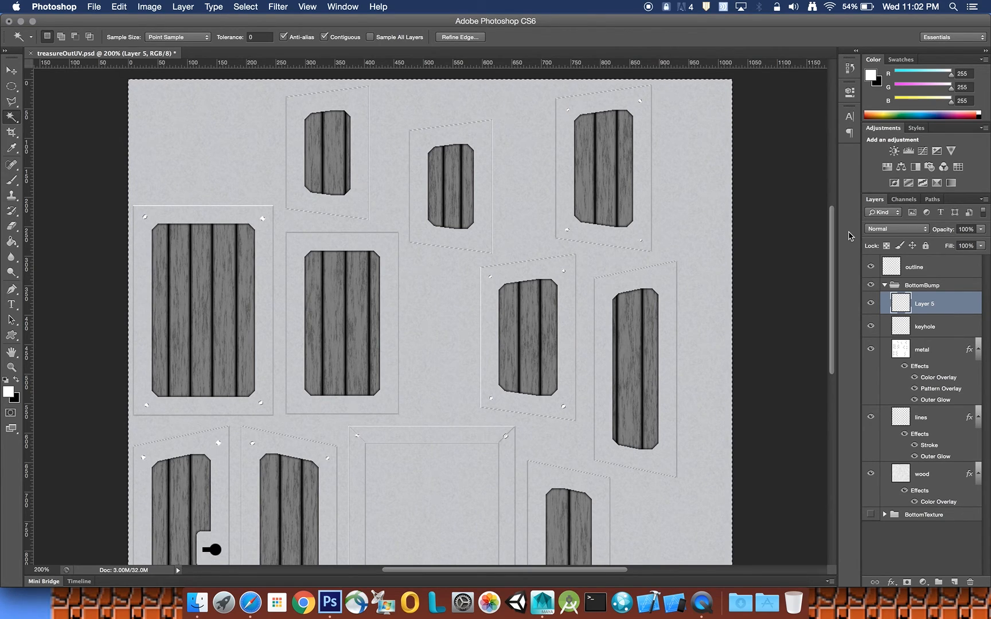
{"action": "key", "text": "super+d"}
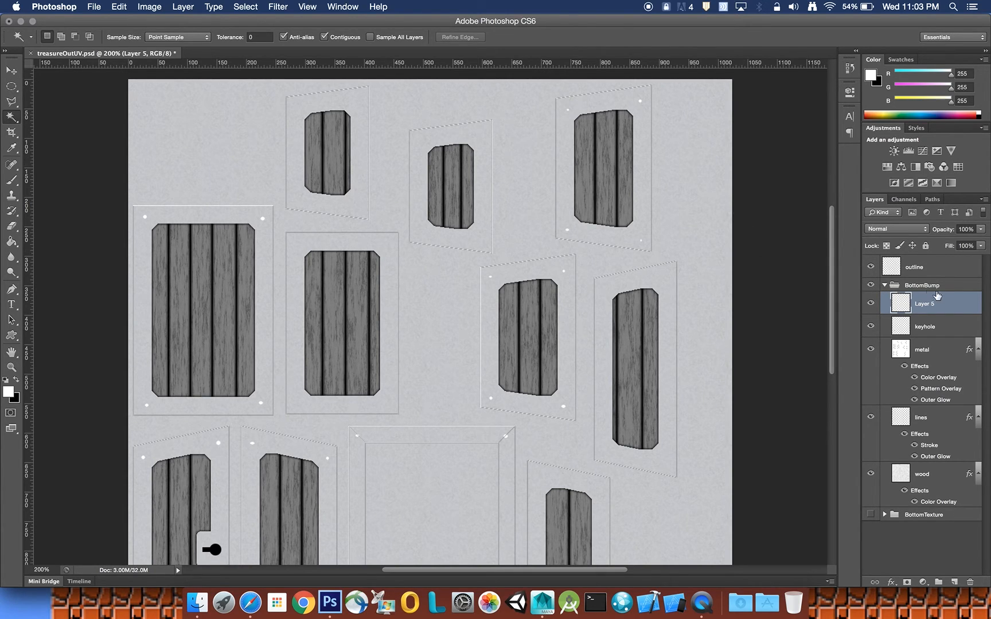
- Apply an Outer Glow to the rivet layer with Lighten blend mode, Precise technique and 3 px size
{"action": "double_click", "coordinate": [962, 307]}
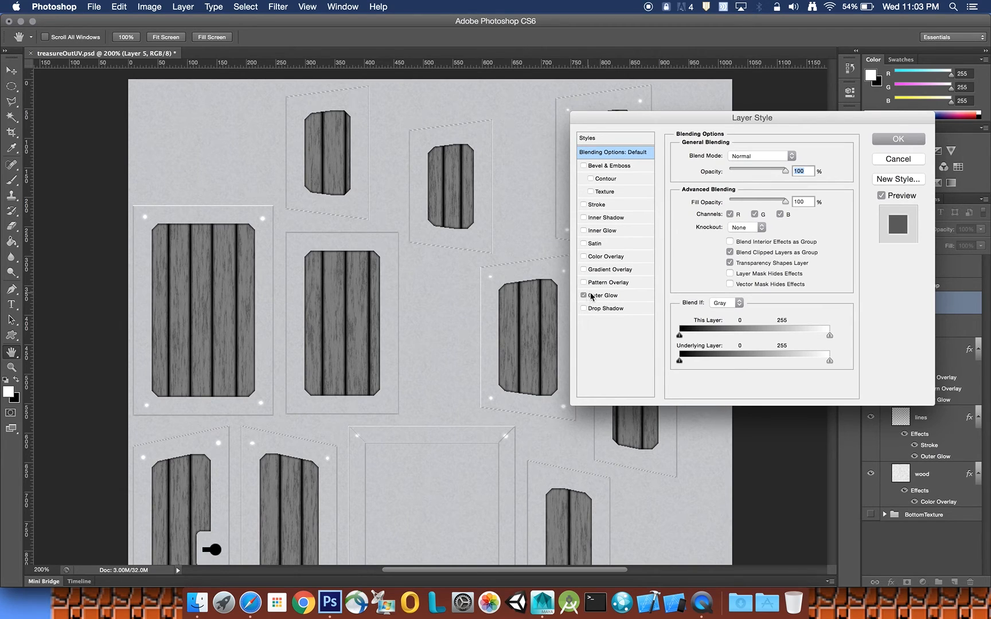
{"action": "left_click", "coordinate": [611, 296]}
{"action": "left_click", "coordinate": [748, 234]}
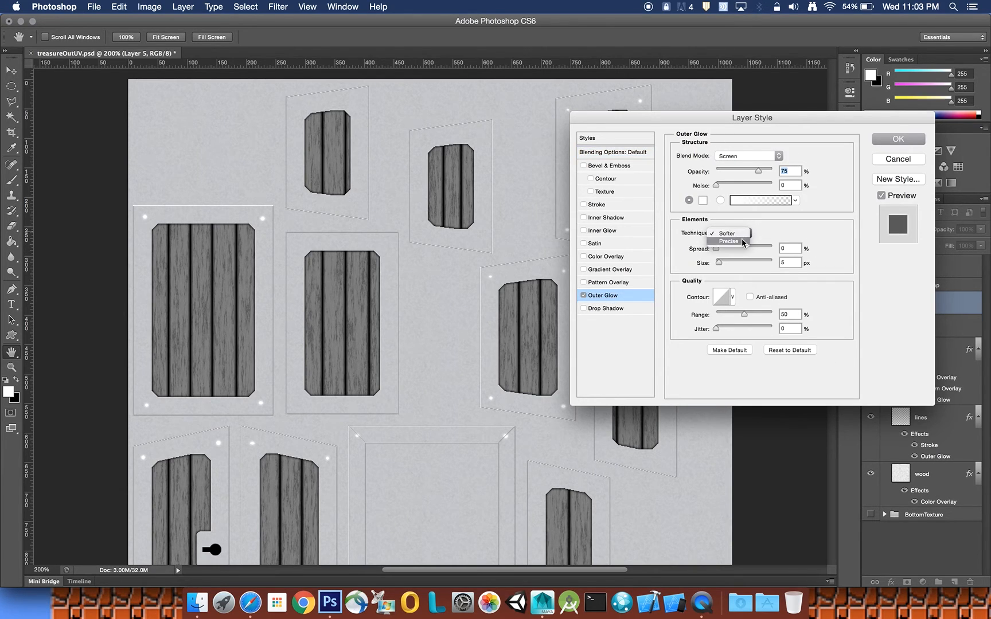
{"action": "left_click", "coordinate": [741, 239]}
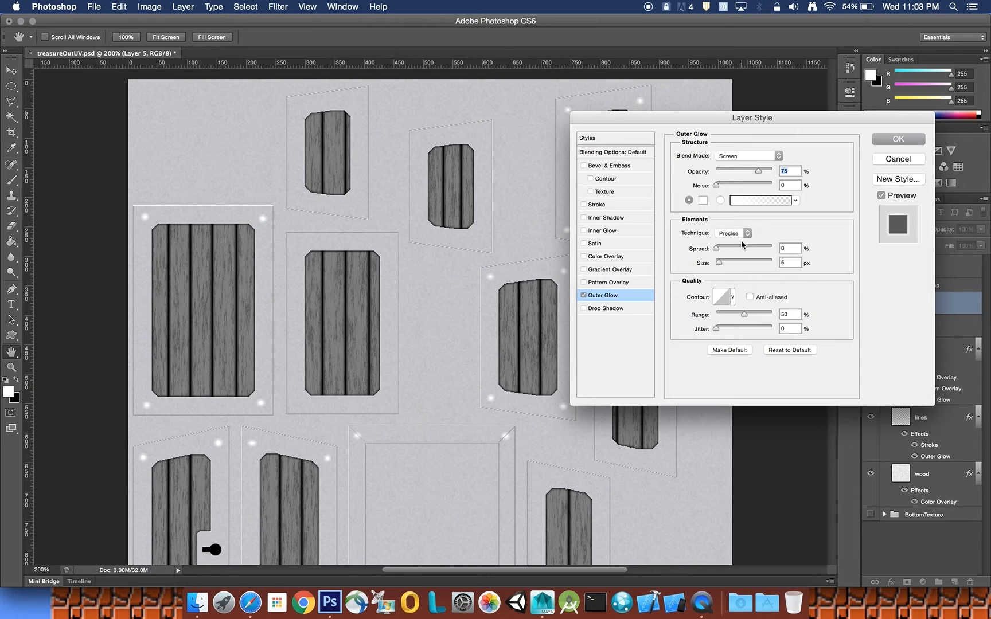
{"action": "double_click", "coordinate": [776, 262]}
{"action": "type", "text": "3"}
{"action": "left_click", "coordinate": [785, 159]}
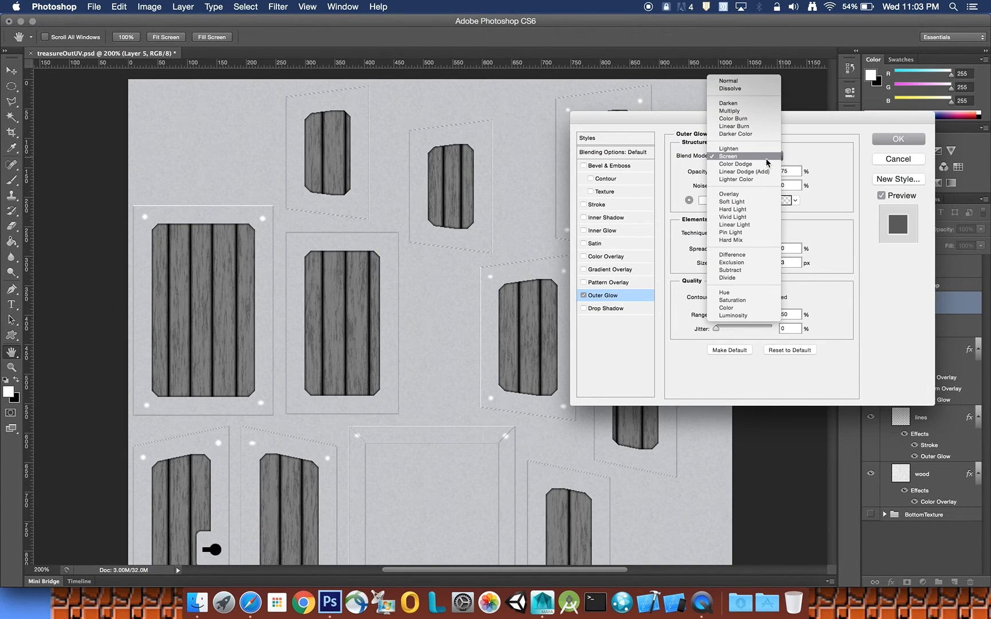
{"action": "left_click", "coordinate": [761, 148]}
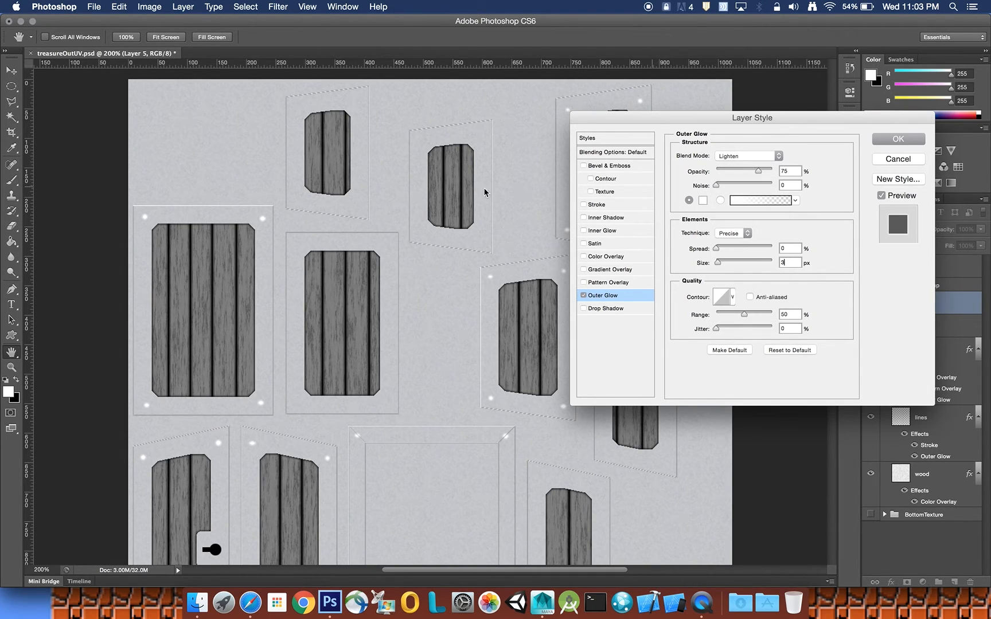
{"action": "scroll", "coordinate": [273, 251], "scroll_direction": "up", "scroll_amount": 1}
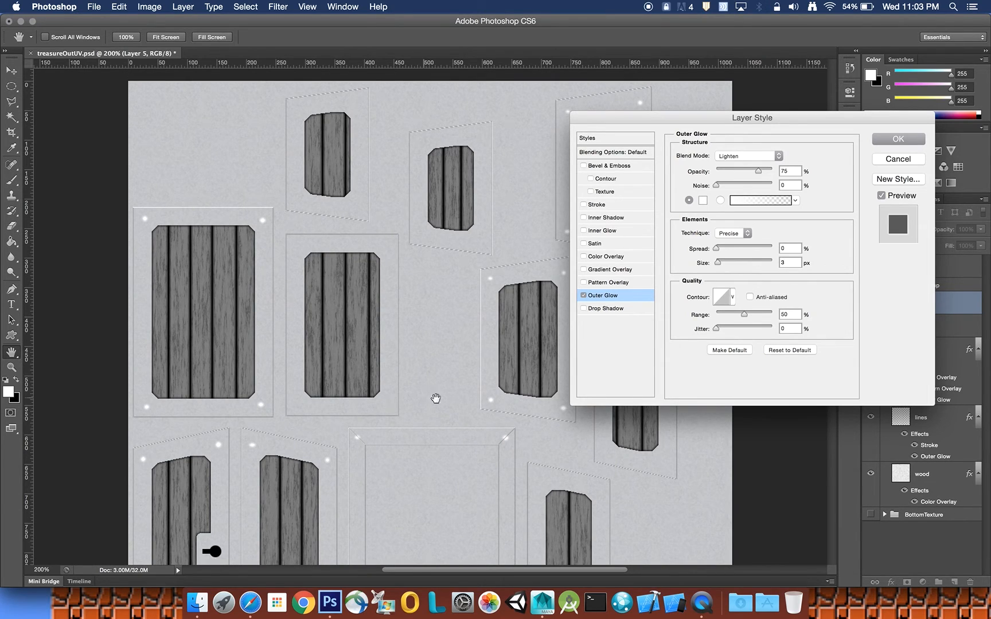
{"action": "left_click", "coordinate": [912, 142]}
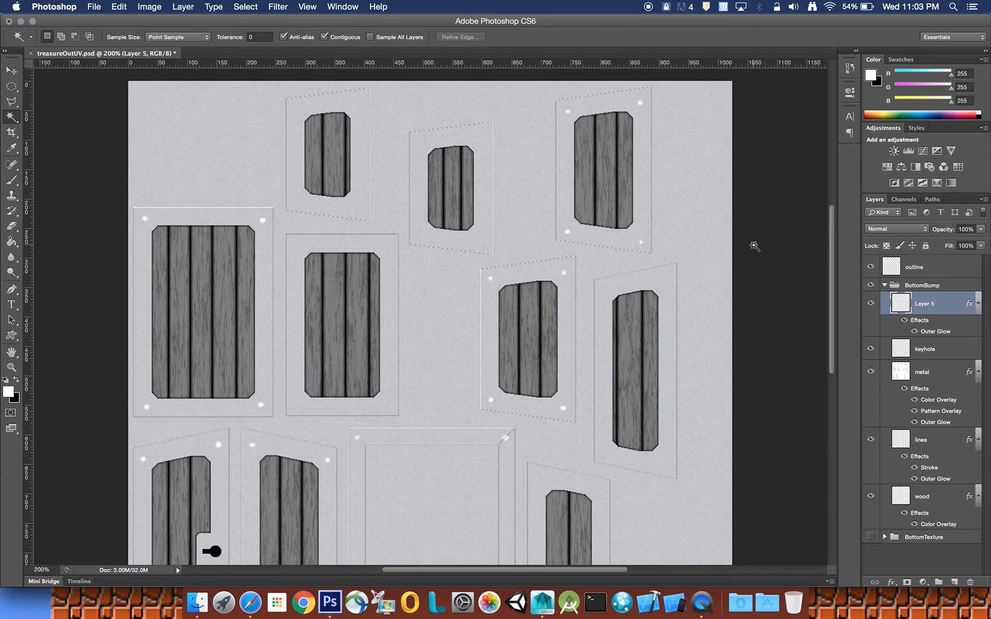
- Rename Layer 5 to "rivets"
{"action": "double_click", "coordinate": [933, 305]}
{"action": "type", "text": "rivets"}
{"action": "key", "text": "Return"}
- Hide the outline layer and save the Photoshop document
{"action": "left_click", "coordinate": [870, 267]}
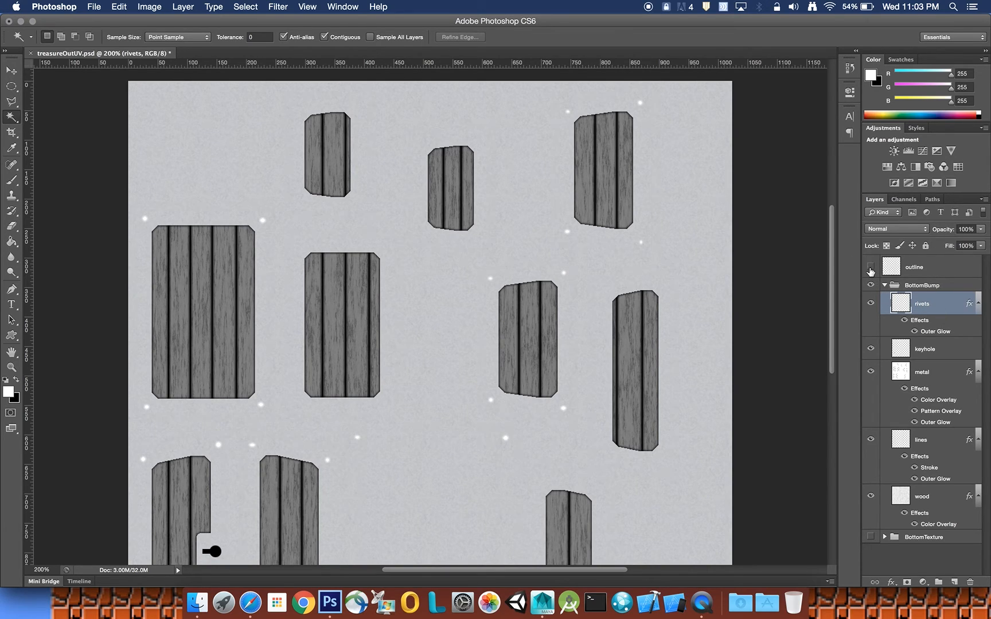
{"action": "left_click", "coordinate": [871, 266]}
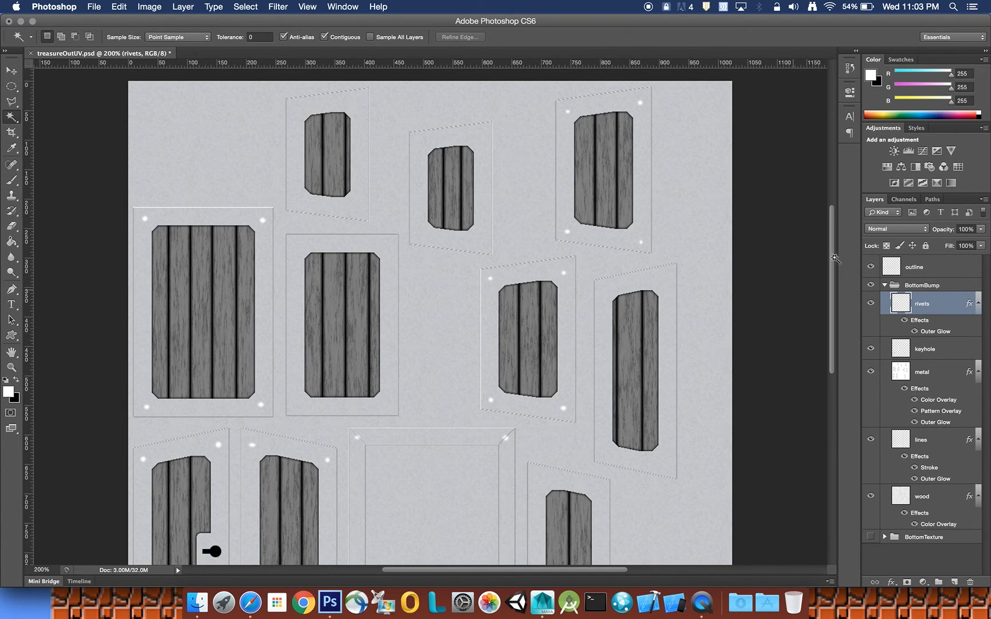
{"action": "left_click", "coordinate": [870, 267]}
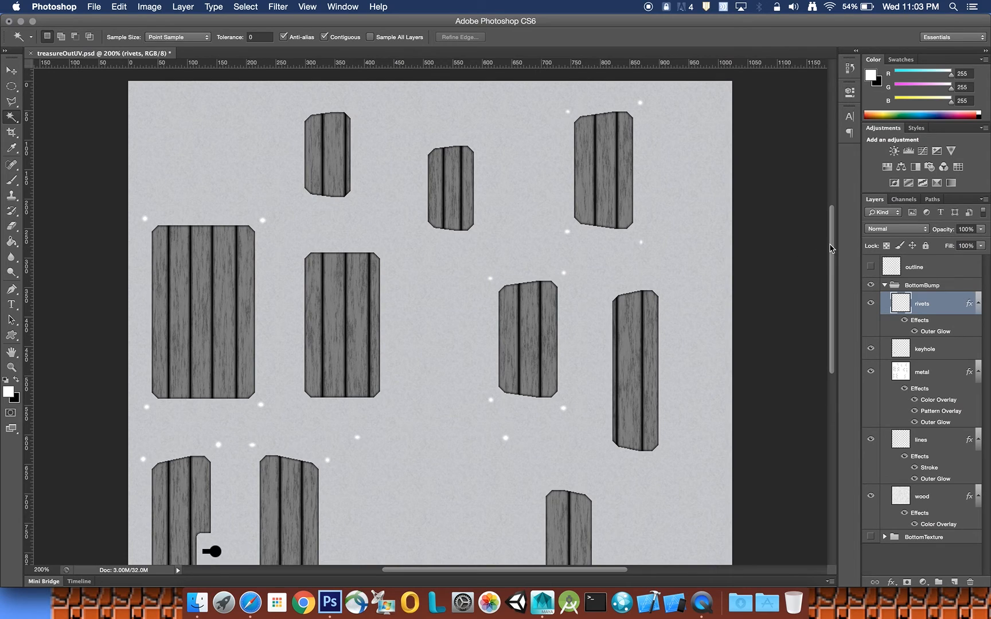
{"action": "left_click_drag", "start_coordinate": [832, 247], "coordinate": [838, 213]}
{"action": "scroll", "coordinate": [839, 230], "scroll_direction": "down", "scroll_amount": 5}
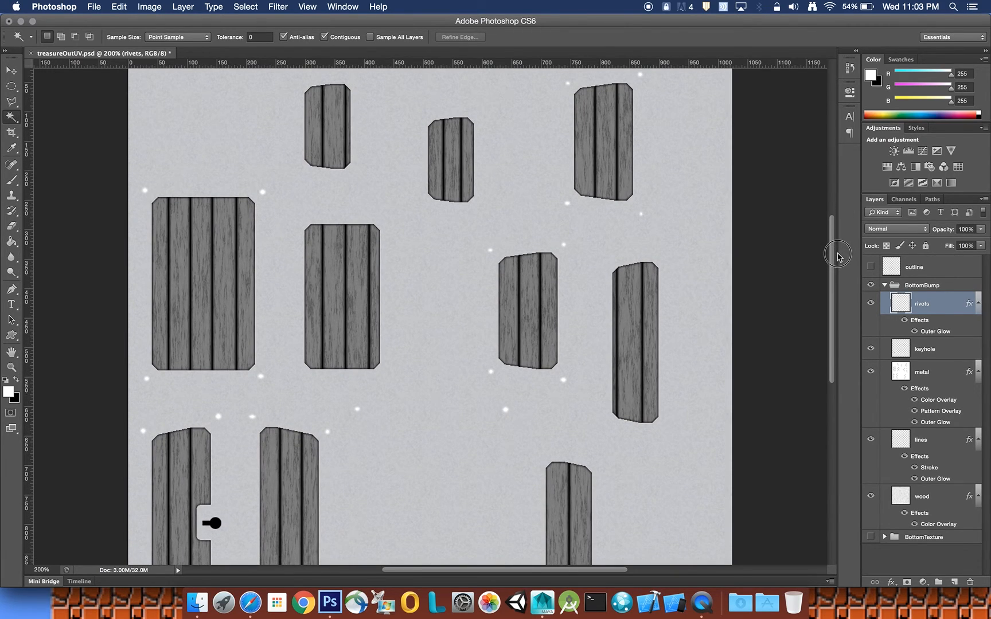
{"action": "left_click", "coordinate": [94, 6]}
{"action": "left_click", "coordinate": [115, 132]}
- Save the document and export a PNG copy named treasureBottomBump.png with smallest/slow compression and no interlacing
{"action": "left_click", "coordinate": [94, 6]}
{"action": "left_click", "coordinate": [109, 137]}
{"action": "key", "text": "super+shift+s"}
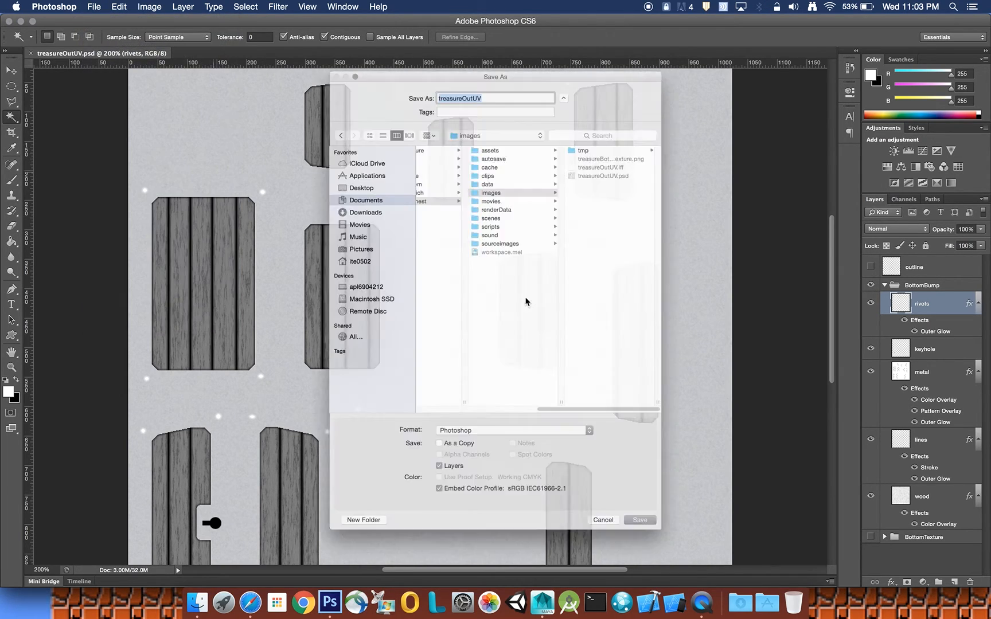
{"action": "left_click", "coordinate": [561, 468]}
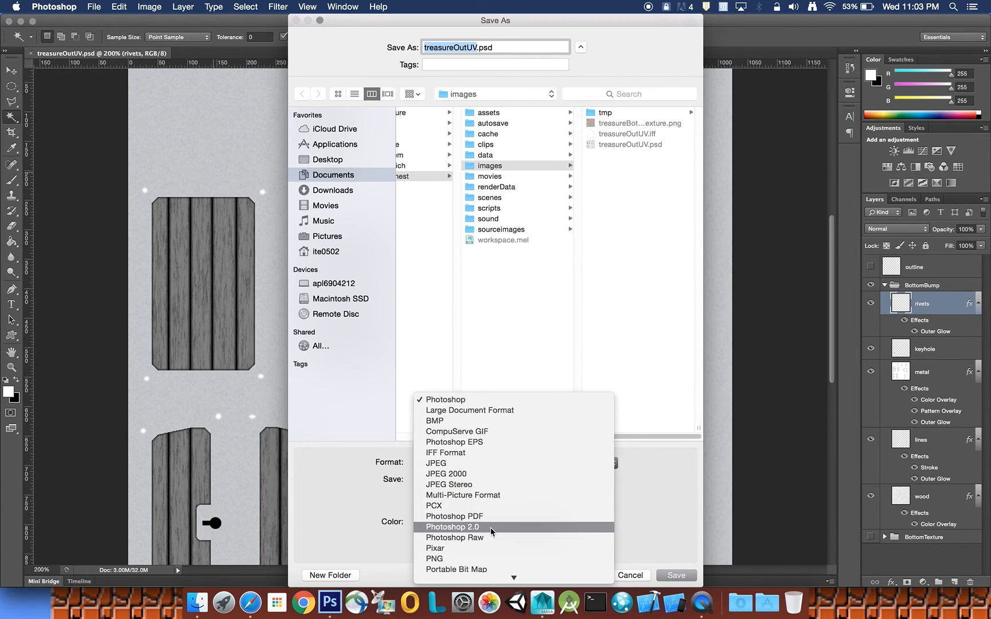
{"action": "left_click", "coordinate": [459, 555]}
{"action": "left_click", "coordinate": [633, 125]}
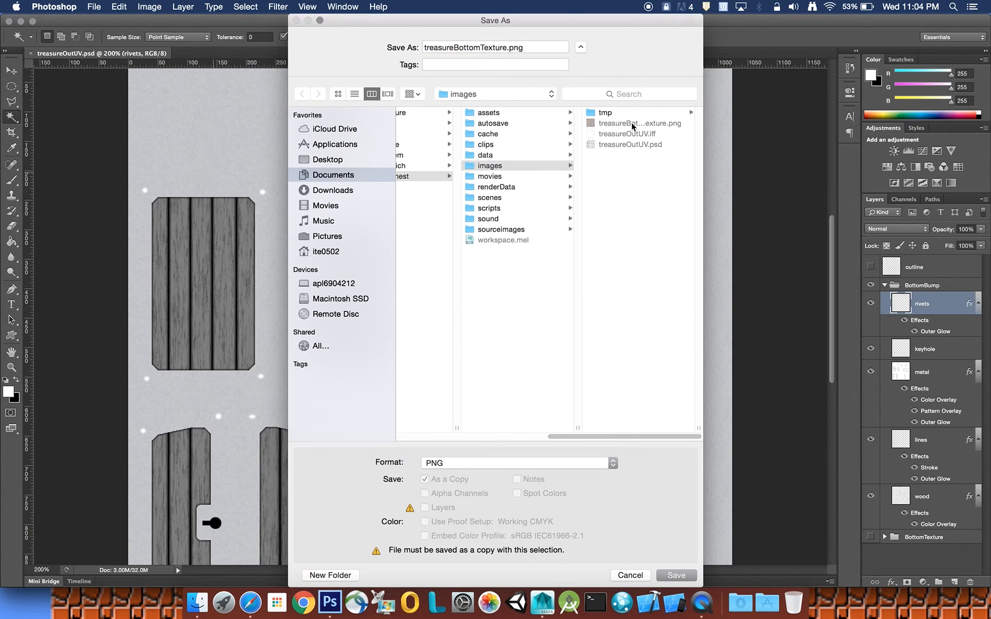
{"action": "left_click_drag", "start_coordinate": [482, 48], "coordinate": [506, 48]}
{"action": "type", "text": "Bump"}
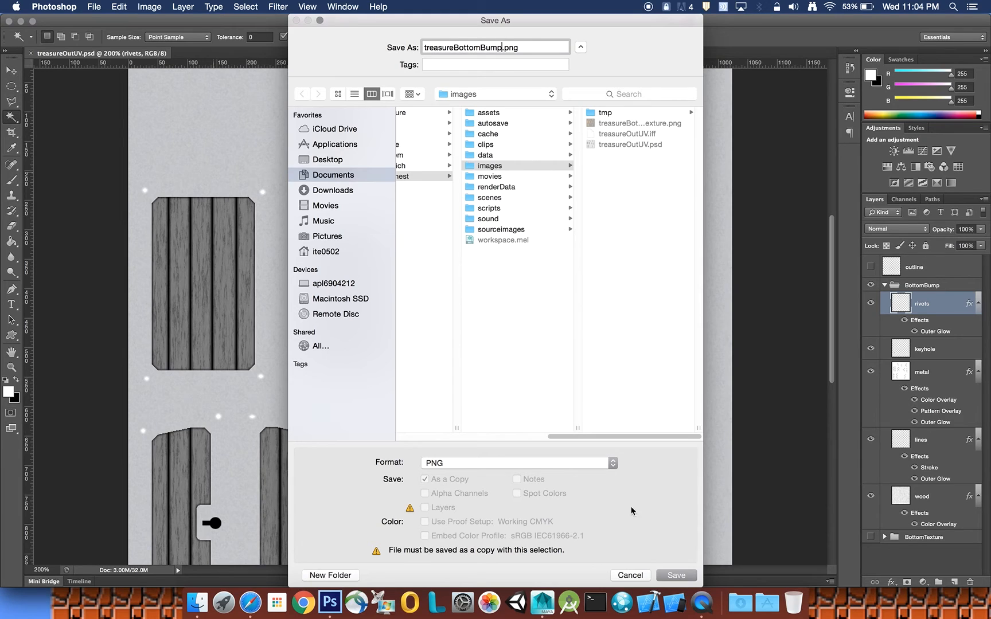
{"action": "left_click", "coordinate": [681, 575]}
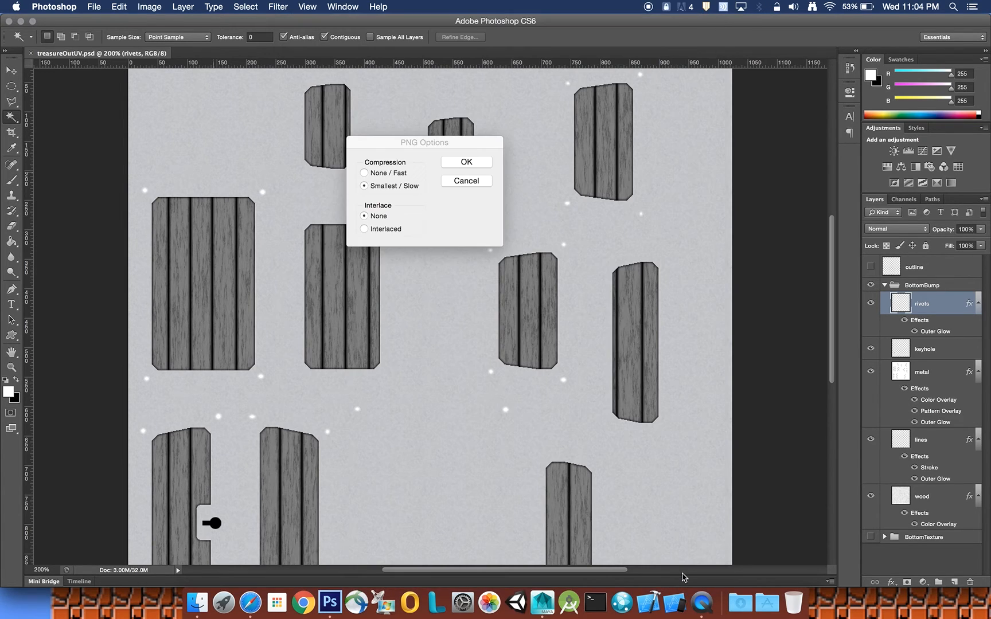
{"action": "left_click", "coordinate": [464, 160]}
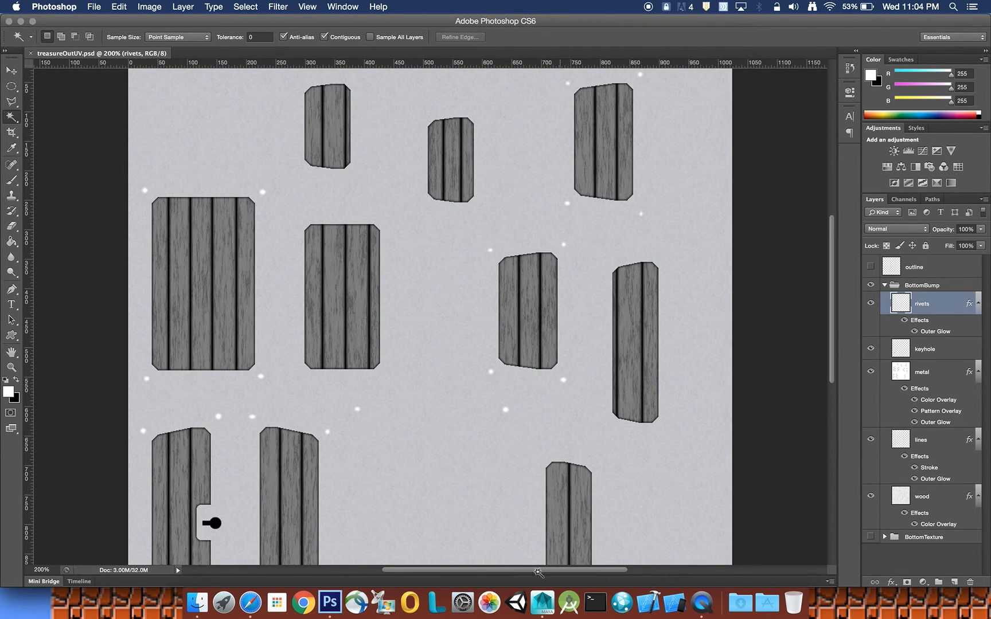
- Switch to Maya and render a close-up of the treasure chest's front, closing the render when done
{"action": "left_click", "coordinate": [542, 602]}
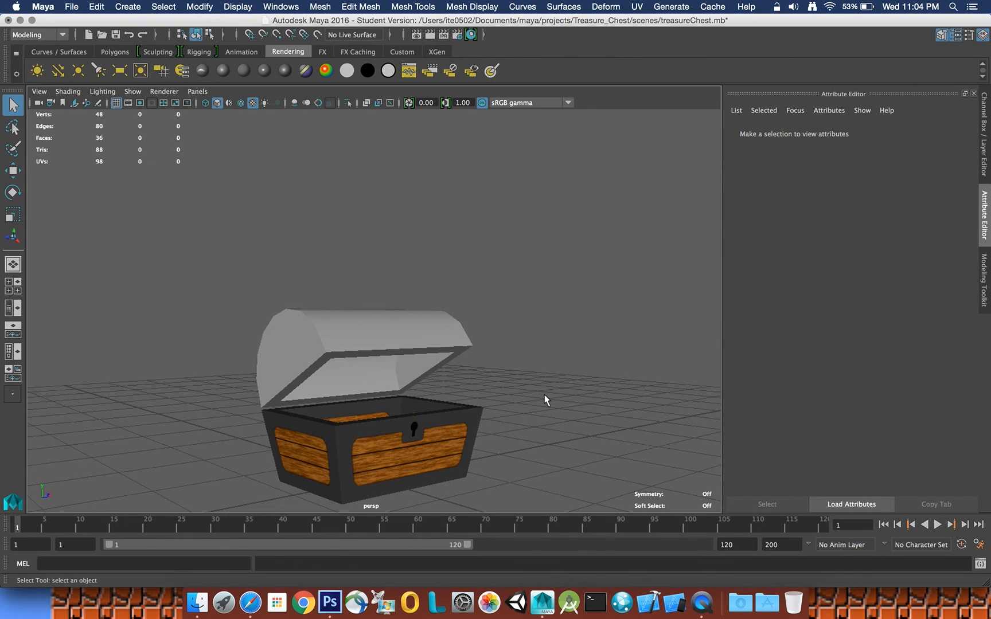
{"action": "left_click_drag", "start_coordinate": [557, 361], "coordinate": [528, 347], "text": "alt"}
{"action": "scroll", "coordinate": [533, 351], "scroll_direction": "up", "scroll_amount": 4}
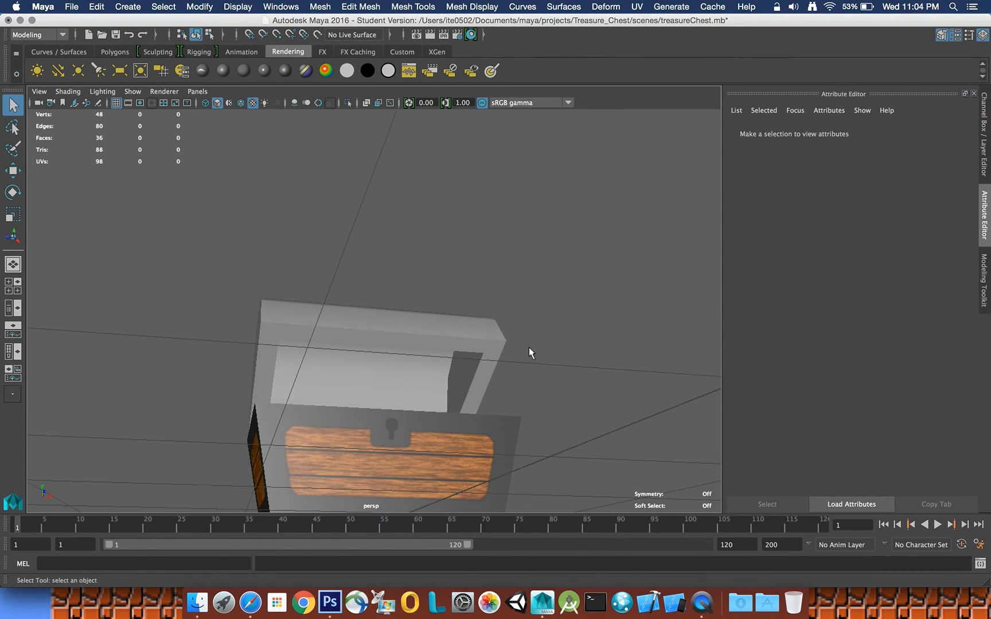
{"action": "left_click", "coordinate": [427, 34]}
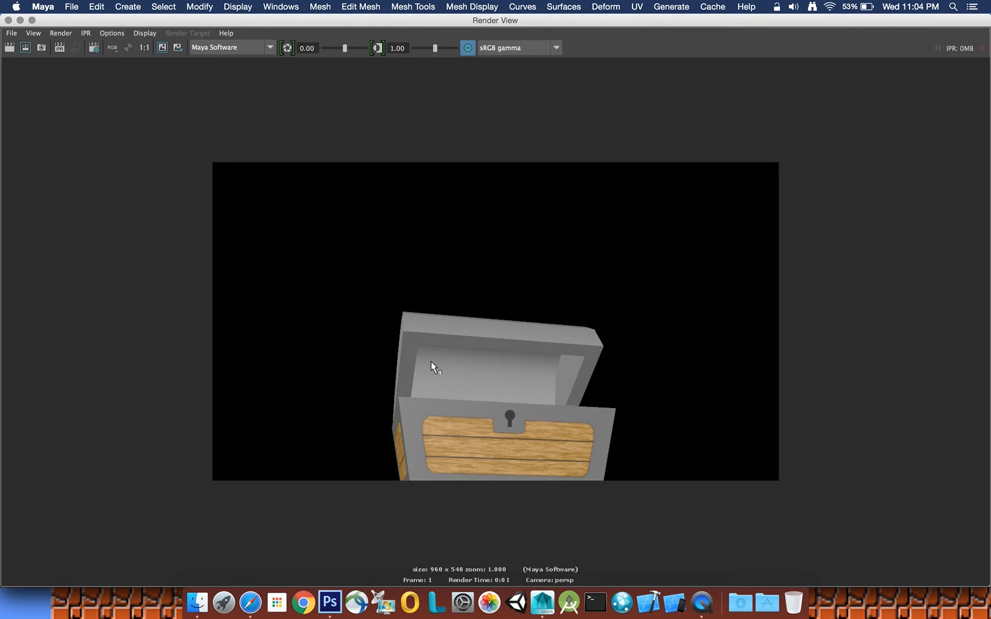
{"action": "left_click", "coordinate": [8, 20]}
- Select and frame the chest base and delete its construction history
{"action": "left_click", "coordinate": [460, 467]}
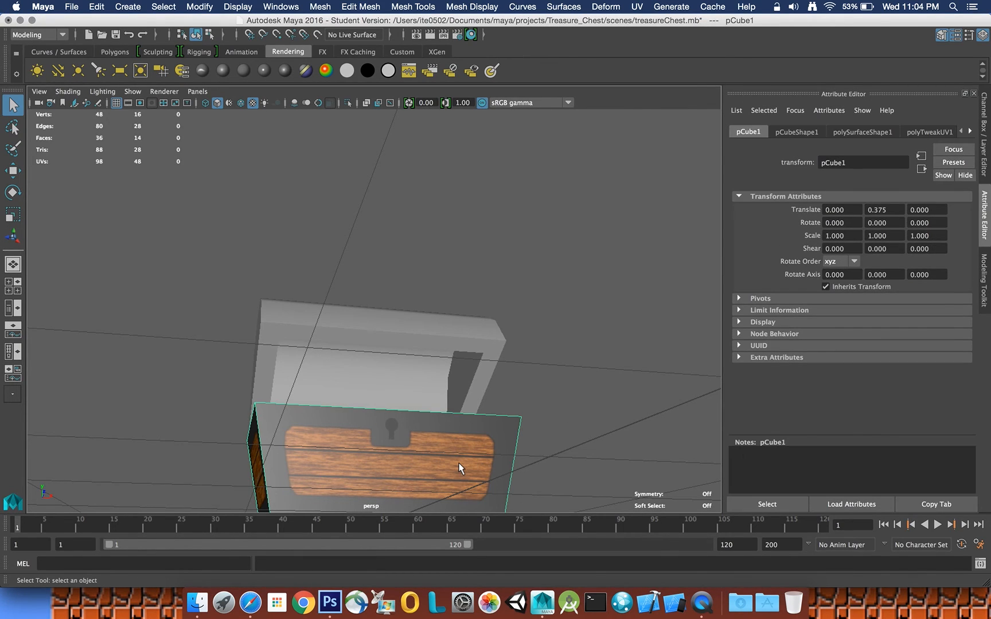
{"action": "key", "text": "f"}
{"action": "left_click_drag", "start_coordinate": [569, 229], "coordinate": [572, 257], "text": "alt"}
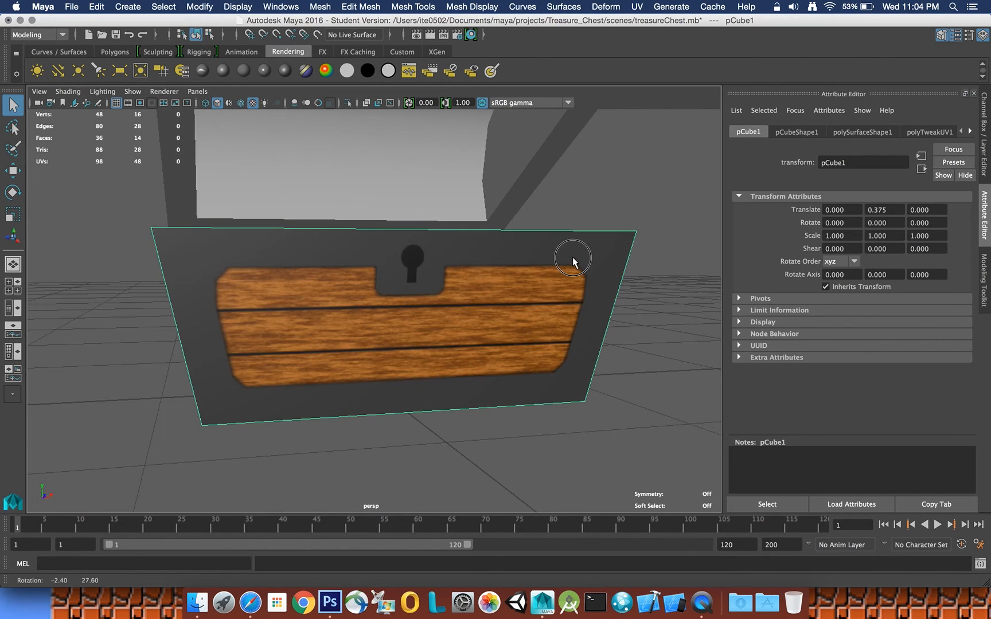
{"action": "left_click", "coordinate": [607, 199]}
{"action": "left_click", "coordinate": [579, 256]}
{"action": "left_click", "coordinate": [969, 132]}
{"action": "left_click", "coordinate": [969, 132]}
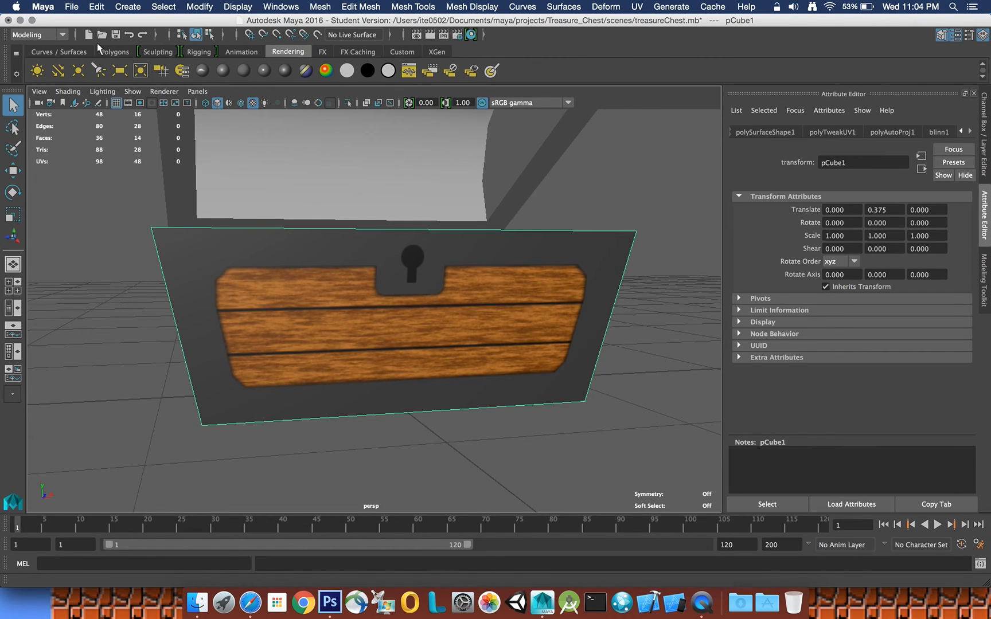
{"action": "left_click", "coordinate": [96, 7]}
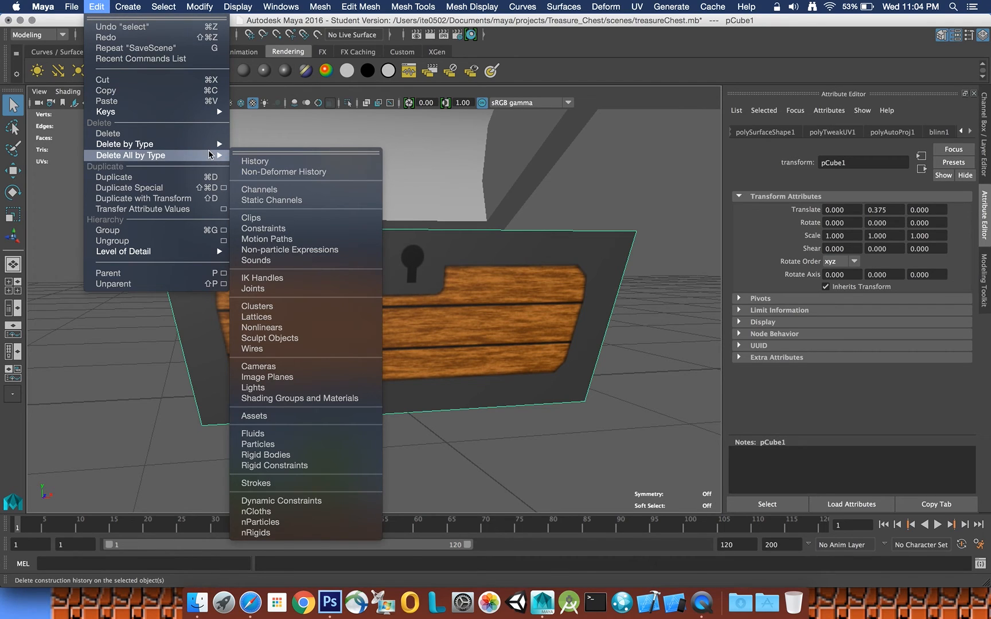
{"action": "mouse_move", "coordinate": [198, 150]}
{"action": "left_click", "coordinate": [241, 148]}
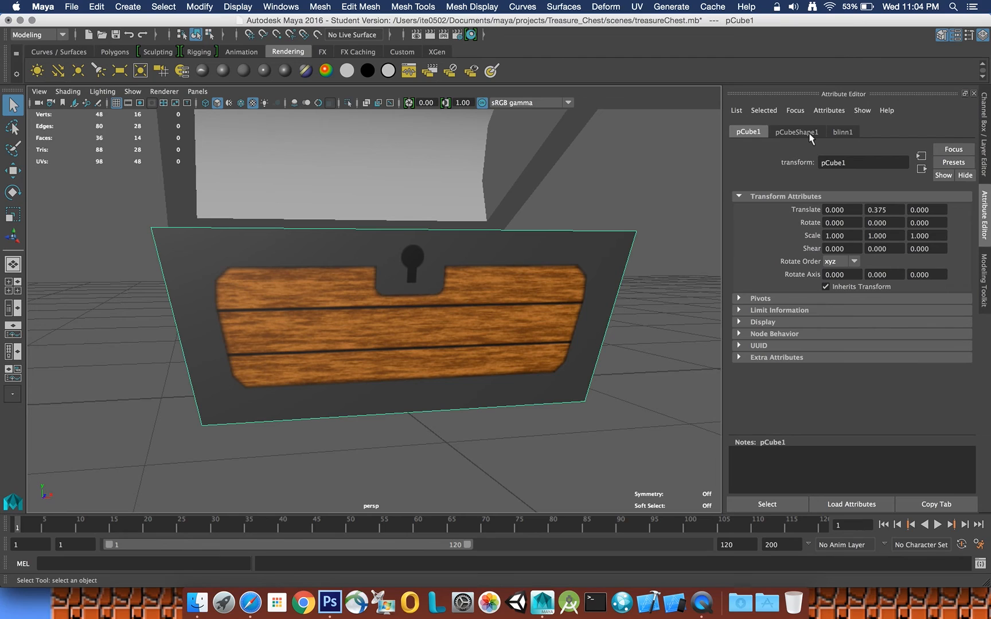
- Connect a file texture to the bump mapping of the base's blinn1 material and load treasureBottomBump.png
{"action": "left_click", "coordinate": [842, 132]}
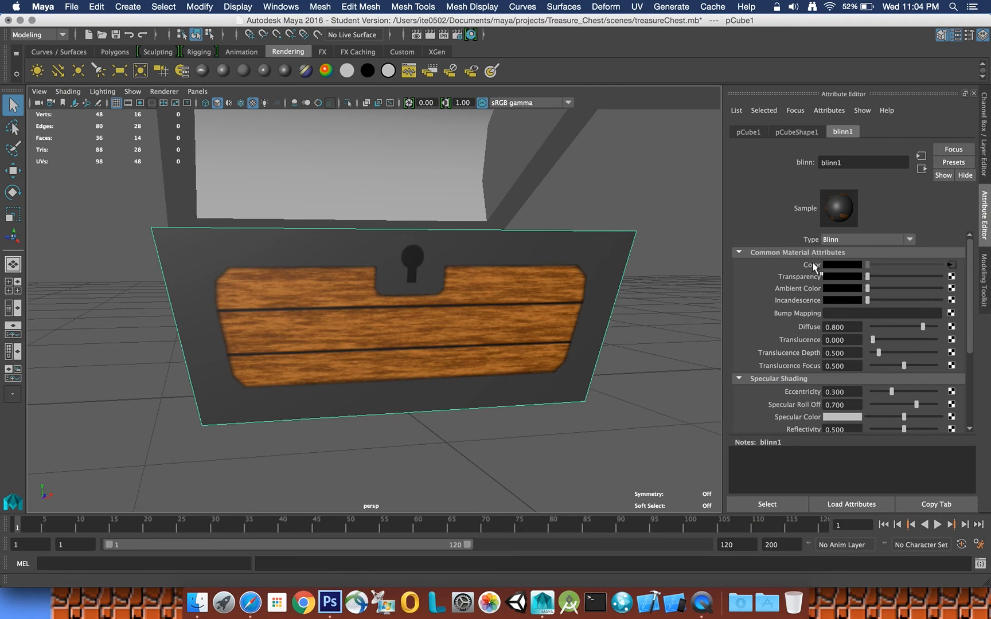
{"action": "left_click", "coordinate": [950, 313]}
{"action": "left_click", "coordinate": [440, 246]}
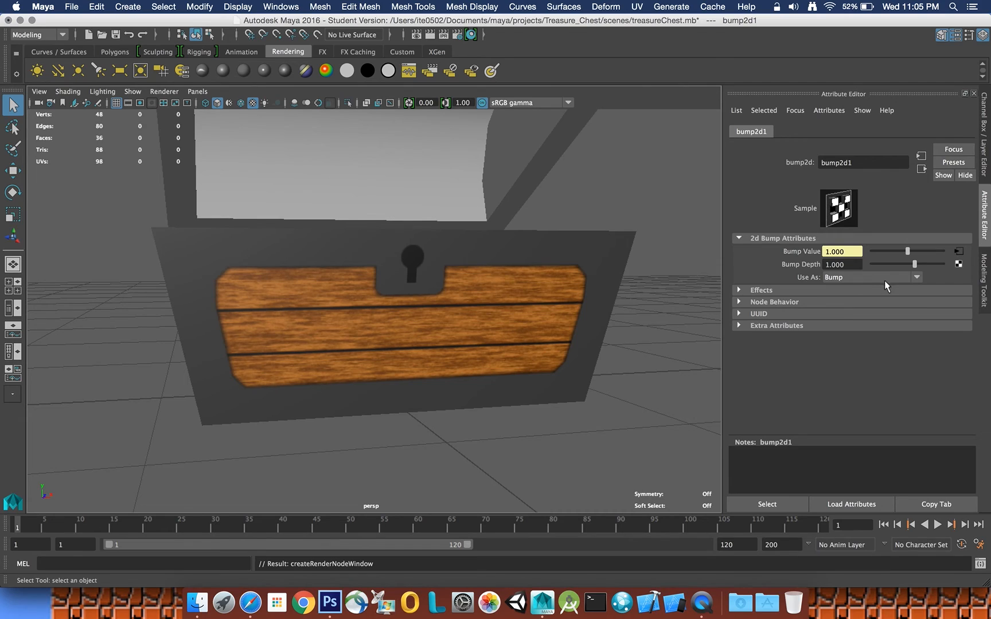
{"action": "left_click", "coordinate": [959, 252]}
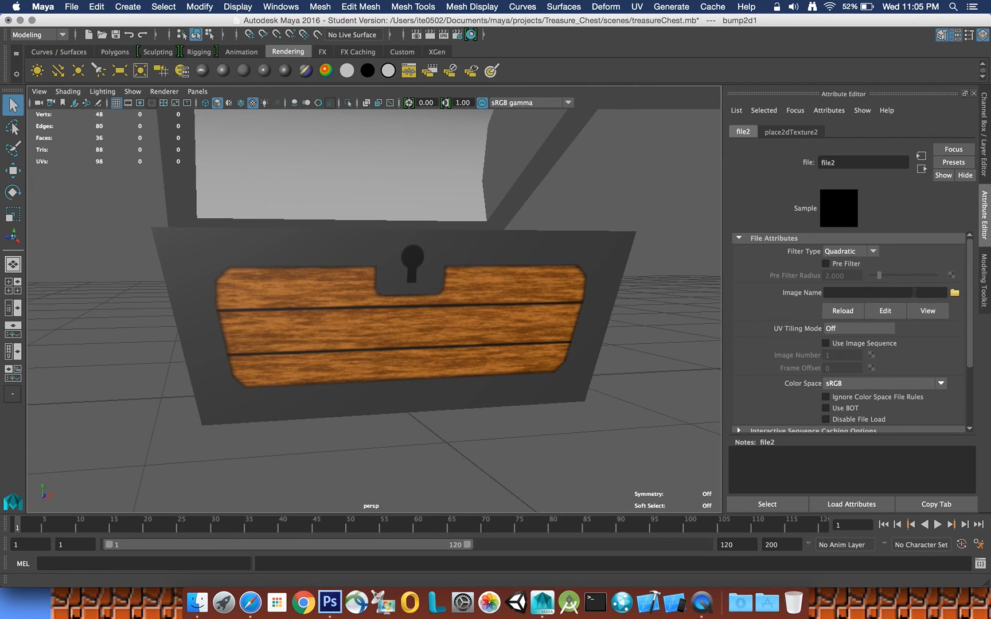
{"action": "left_click", "coordinate": [953, 293]}
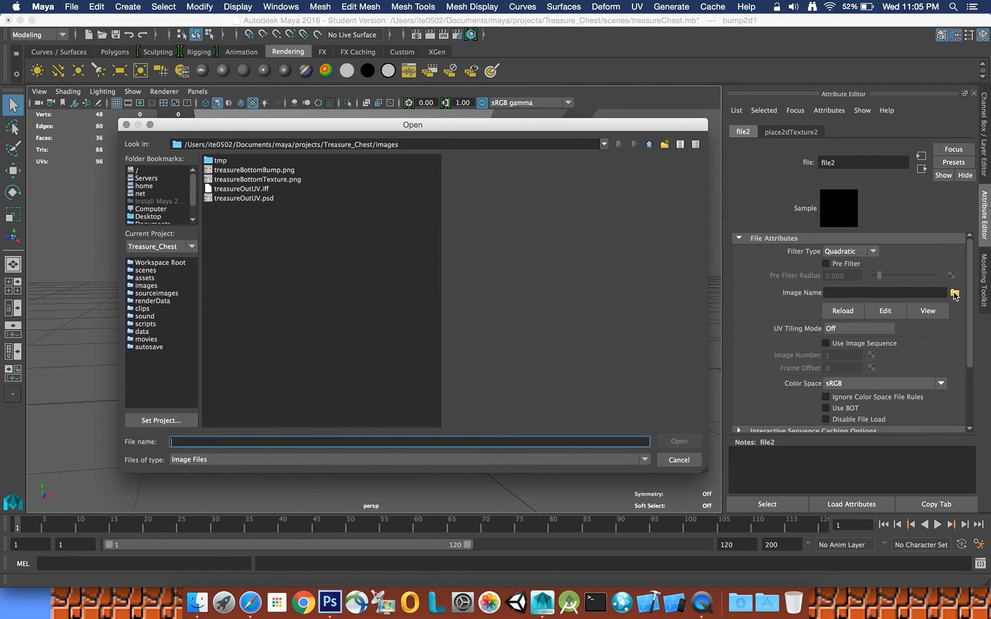
{"action": "left_click", "coordinate": [266, 170]}
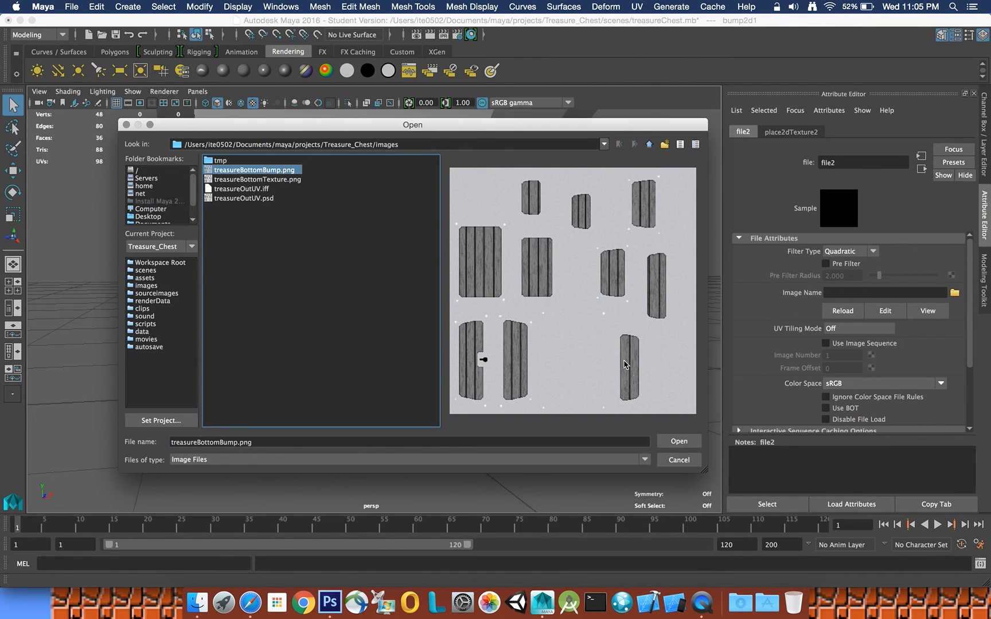
{"action": "left_click", "coordinate": [681, 441]}
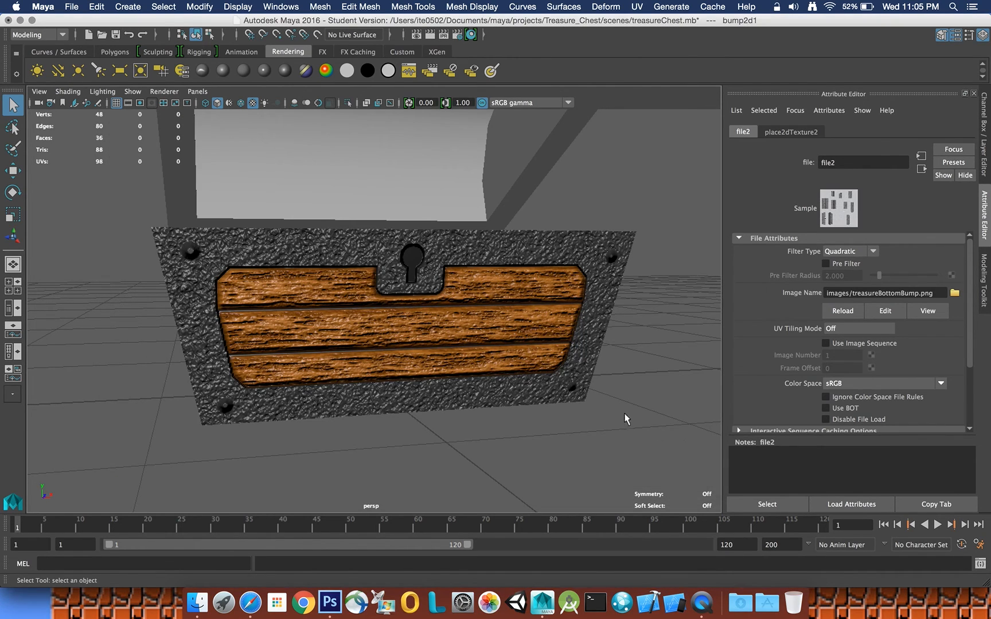
- Examine the bump effect on the chest base from several angles and in a test render
{"action": "mouse_move", "coordinate": [403, 344]}
{"action": "left_mouse_down", "text": "alt"}
{"action": "mouse_move", "coordinate": [442, 328]}
{"action": "mouse_move", "coordinate": [460, 293]}
{"action": "mouse_move", "coordinate": [453, 281]}
{"action": "mouse_move", "coordinate": [415, 351]}
{"action": "mouse_move", "coordinate": [302, 347]}
{"action": "mouse_move", "coordinate": [408, 345]}
{"action": "left_mouse_up", "text": "alt"}
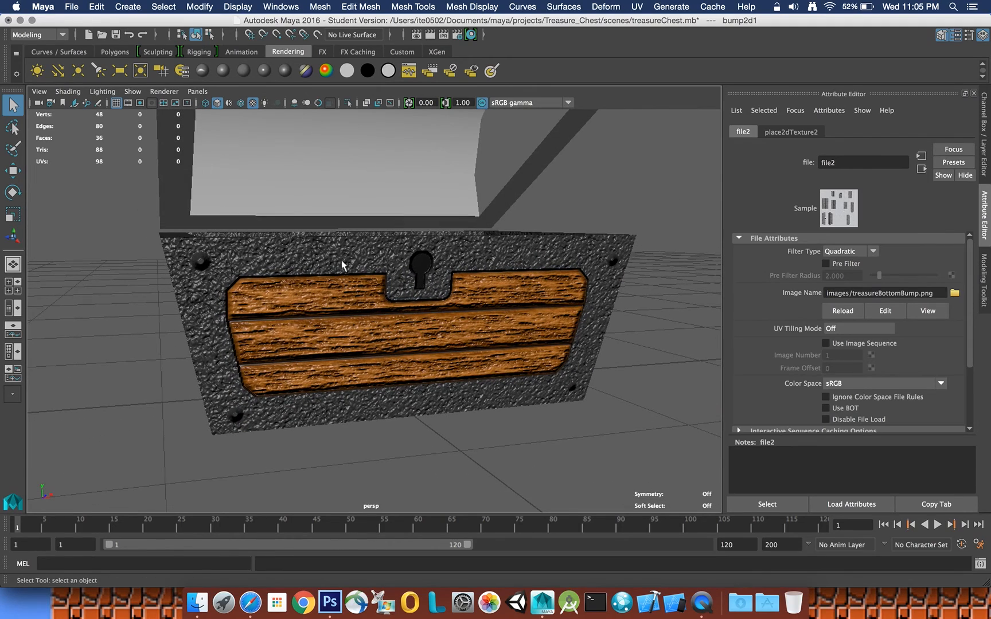
{"action": "left_click_drag", "start_coordinate": [287, 347], "coordinate": [330, 299], "text": "alt"}
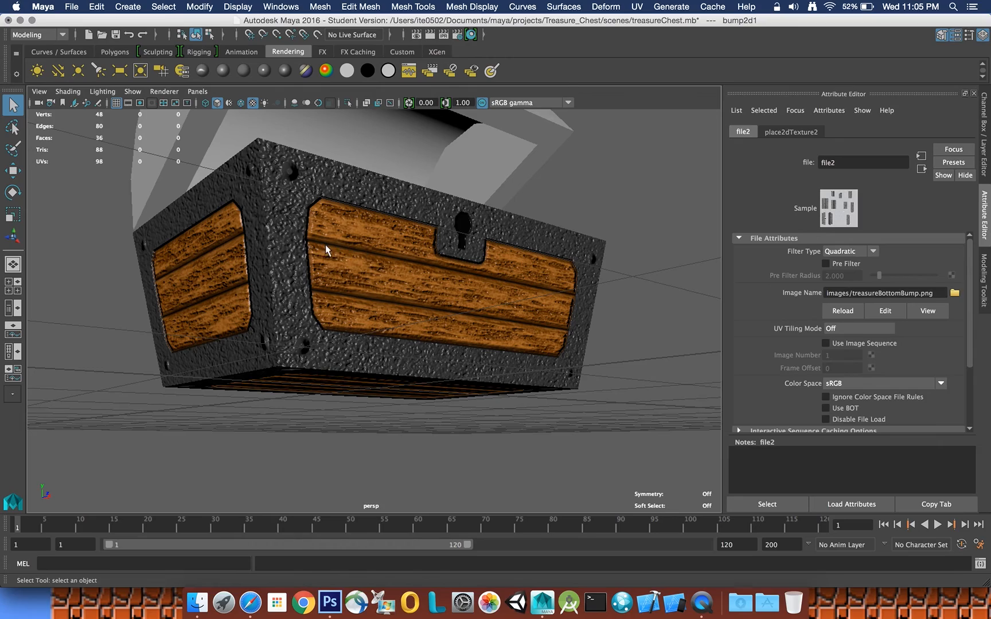
{"action": "left_click_drag", "start_coordinate": [329, 245], "coordinate": [344, 299], "text": "alt"}
{"action": "left_click_drag", "start_coordinate": [308, 331], "coordinate": [321, 321], "text": "alt"}
{"action": "scroll", "coordinate": [326, 318], "scroll_direction": "up", "scroll_amount": 1}
{"action": "scroll", "coordinate": [325, 318], "scroll_direction": "down", "scroll_amount": 1}
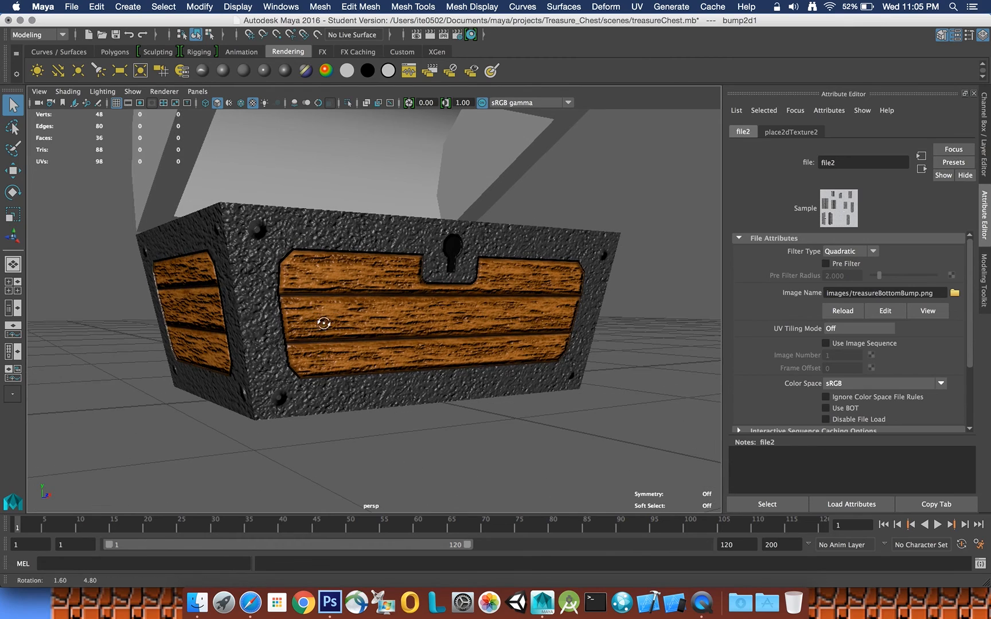
{"action": "left_click", "coordinate": [430, 36]}
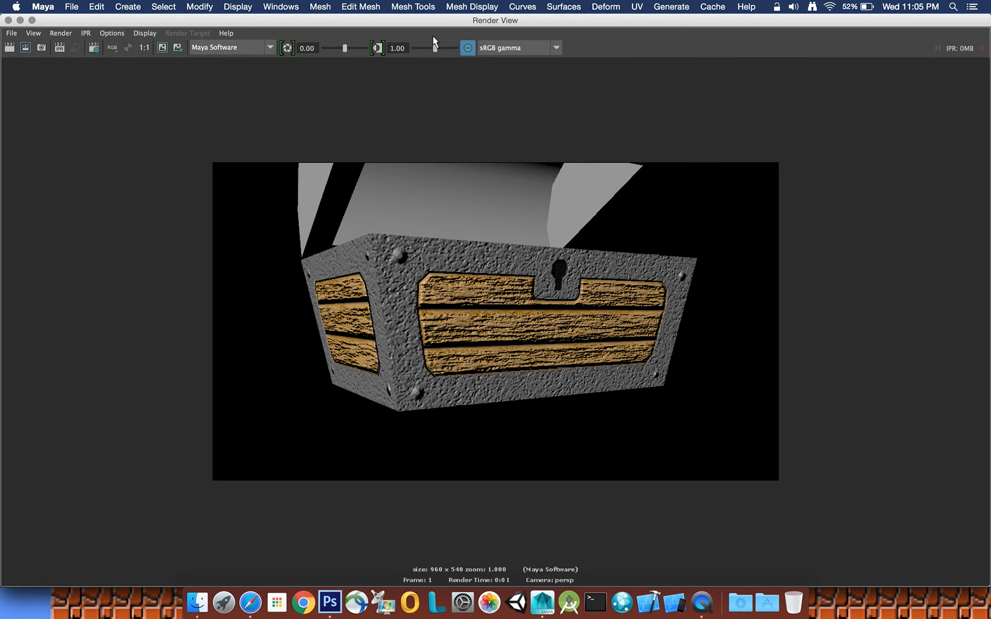
{"action": "left_click", "coordinate": [8, 20]}
{"action": "left_click_drag", "start_coordinate": [427, 192], "coordinate": [424, 216], "text": "alt"}
{"action": "scroll", "coordinate": [448, 224], "scroll_direction": "down", "scroll_amount": 5}
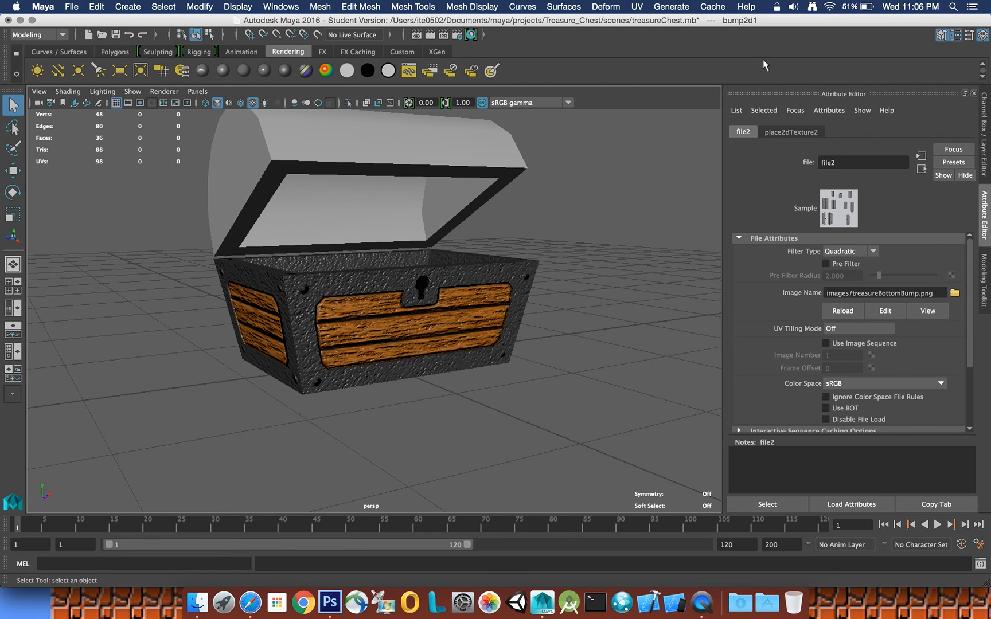
{"action": "left_click", "coordinate": [704, 602]}
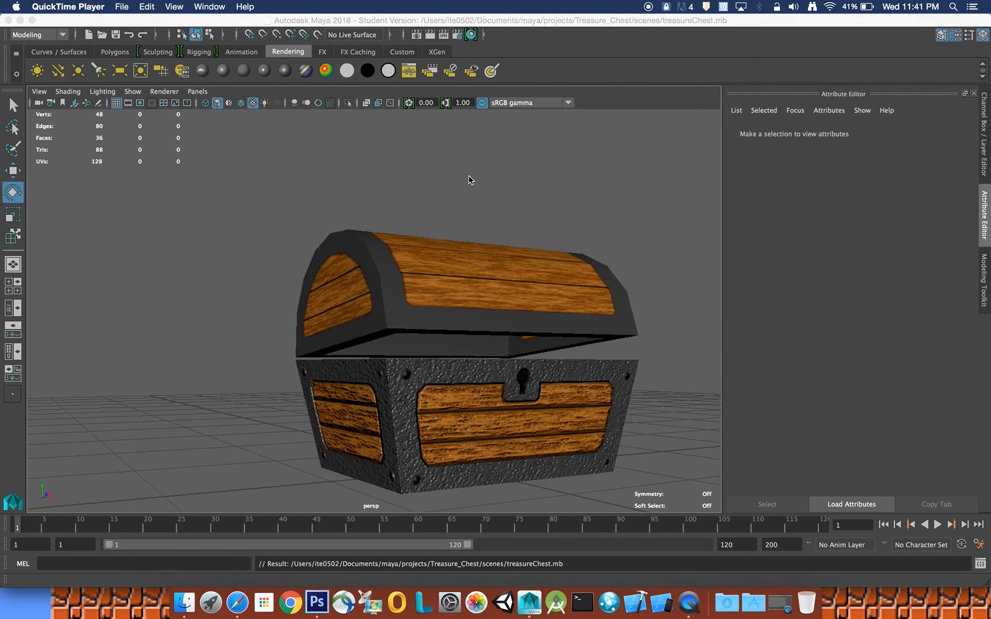
- Select the chest lid and show the attributes of its blinn2 material
{"action": "left_click", "coordinate": [497, 257]}
{"action": "left_click_drag", "start_coordinate": [500, 253], "coordinate": [432, 266], "text": "alt"}
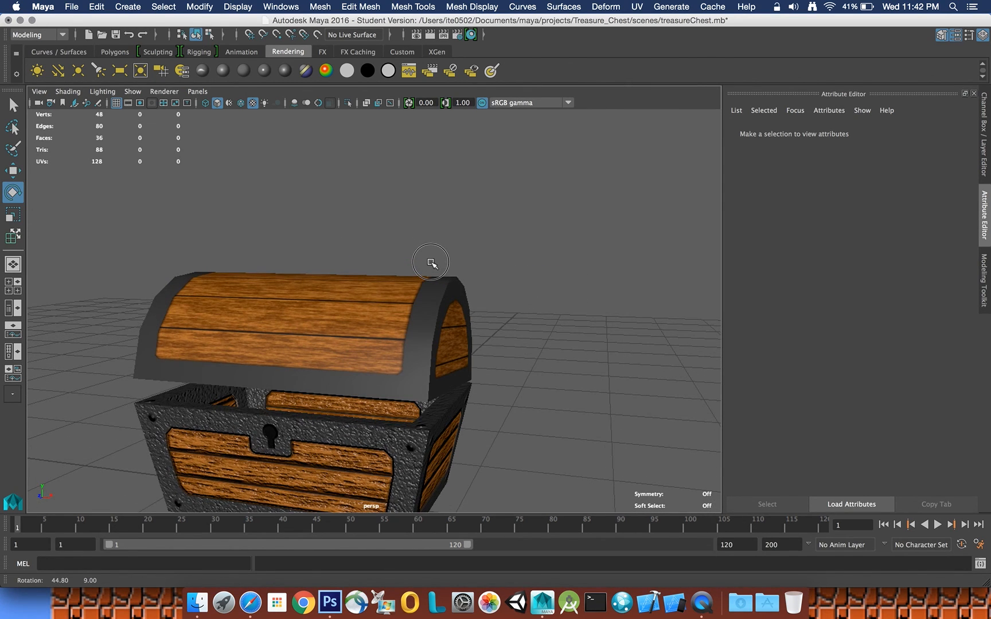
{"action": "left_click", "coordinate": [304, 331]}
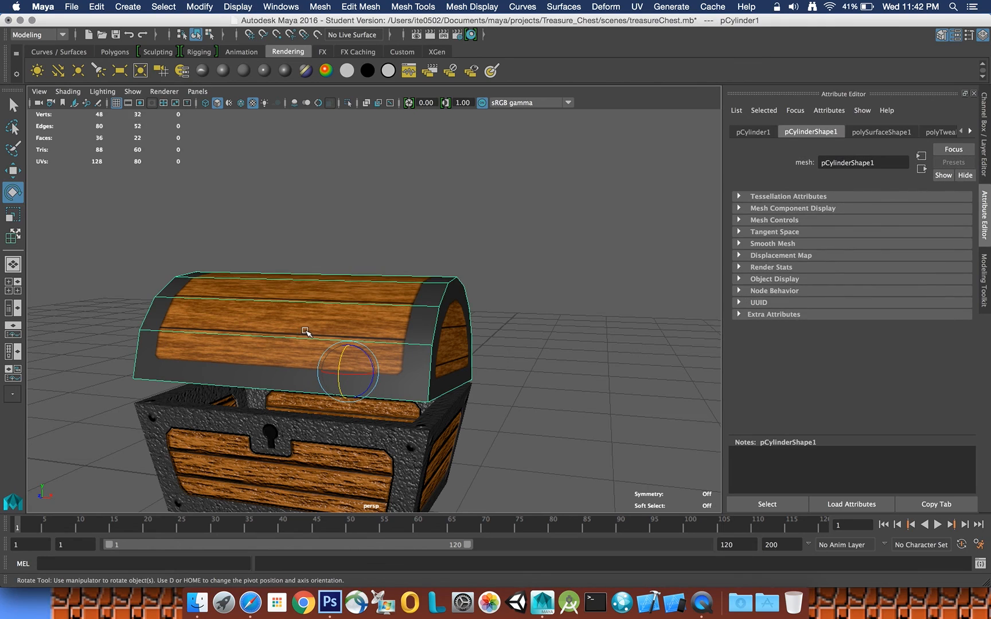
{"action": "left_click", "coordinate": [22, 111]}
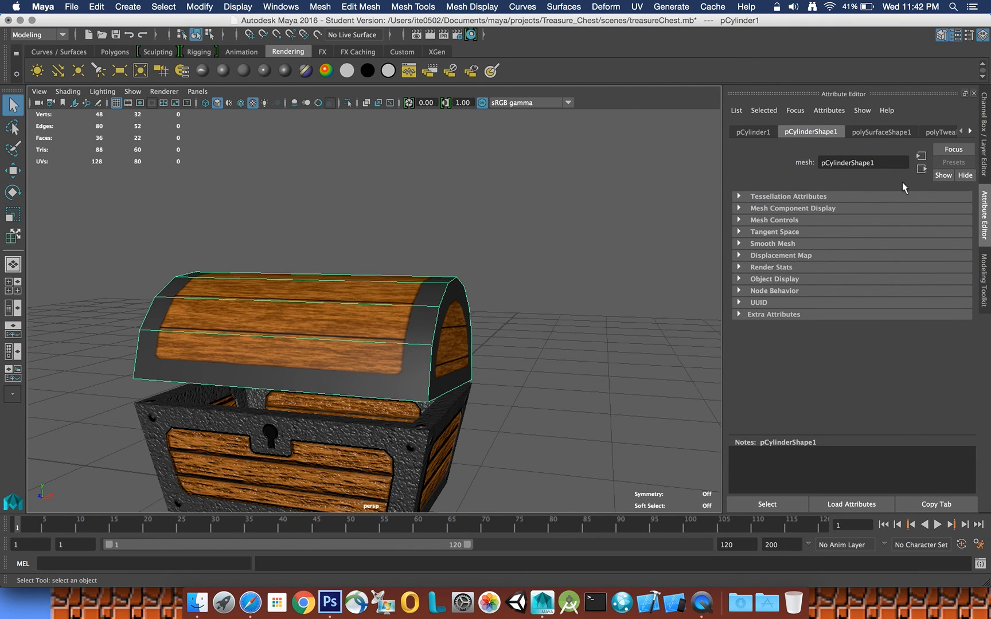
{"action": "left_click", "coordinate": [969, 131]}
{"action": "left_click", "coordinate": [970, 131]}
{"action": "left_click", "coordinate": [969, 131]}
{"action": "left_click", "coordinate": [945, 132]}
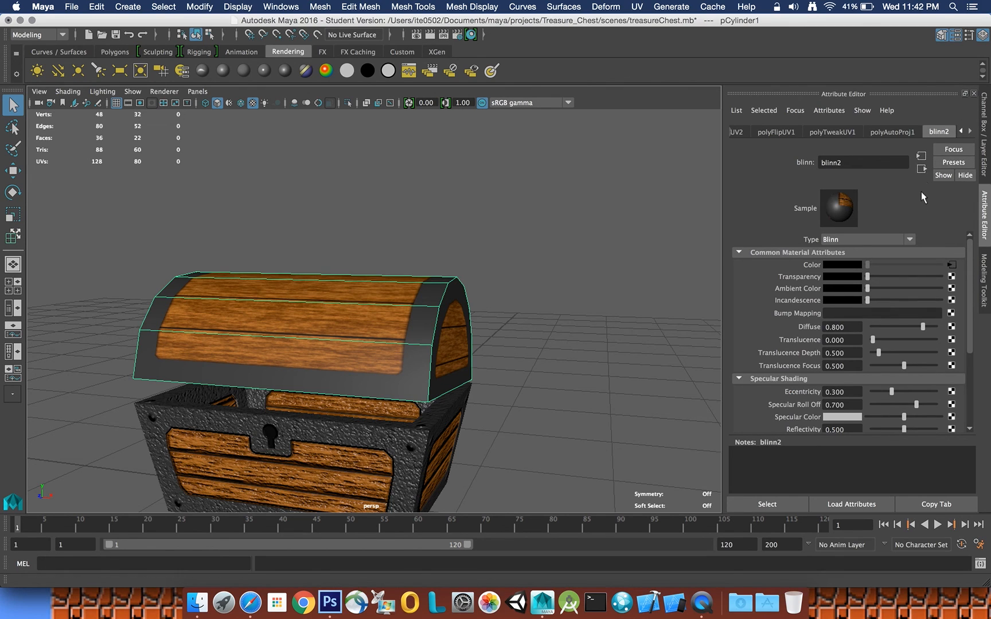
- Connect a file texture to the bump mapping of the lid's blinn2 material and load treasureTopBump.png
{"action": "left_click", "coordinate": [951, 313]}
{"action": "left_click", "coordinate": [446, 244]}
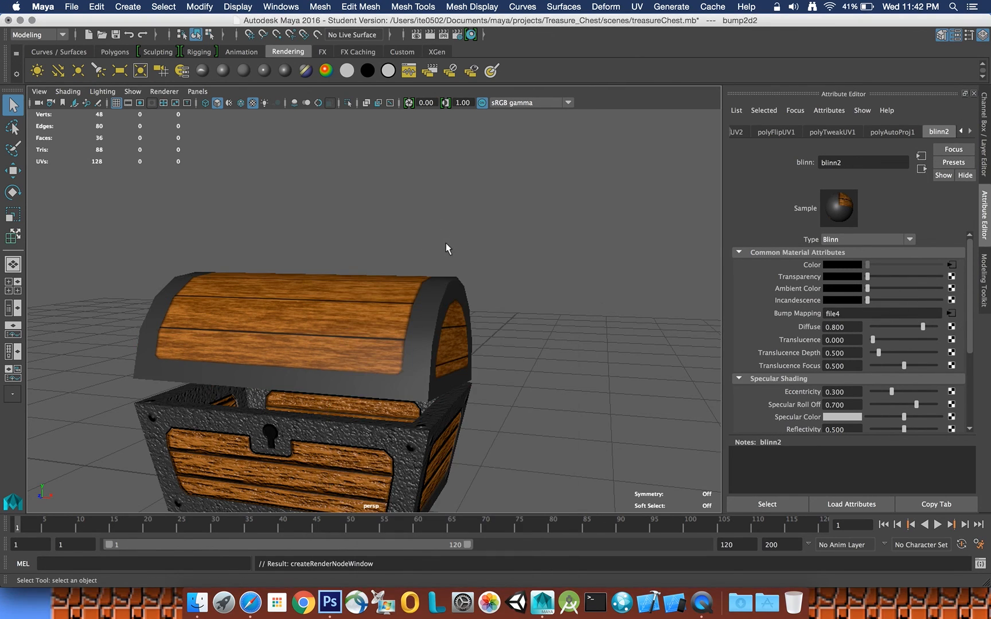
{"action": "left_click", "coordinate": [958, 252]}
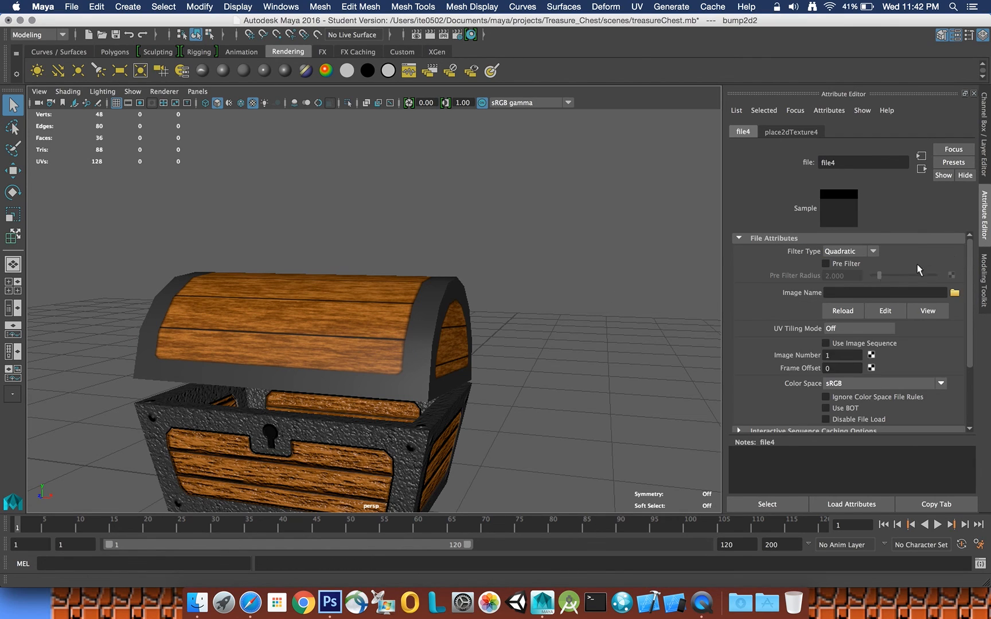
{"action": "left_click", "coordinate": [955, 293]}
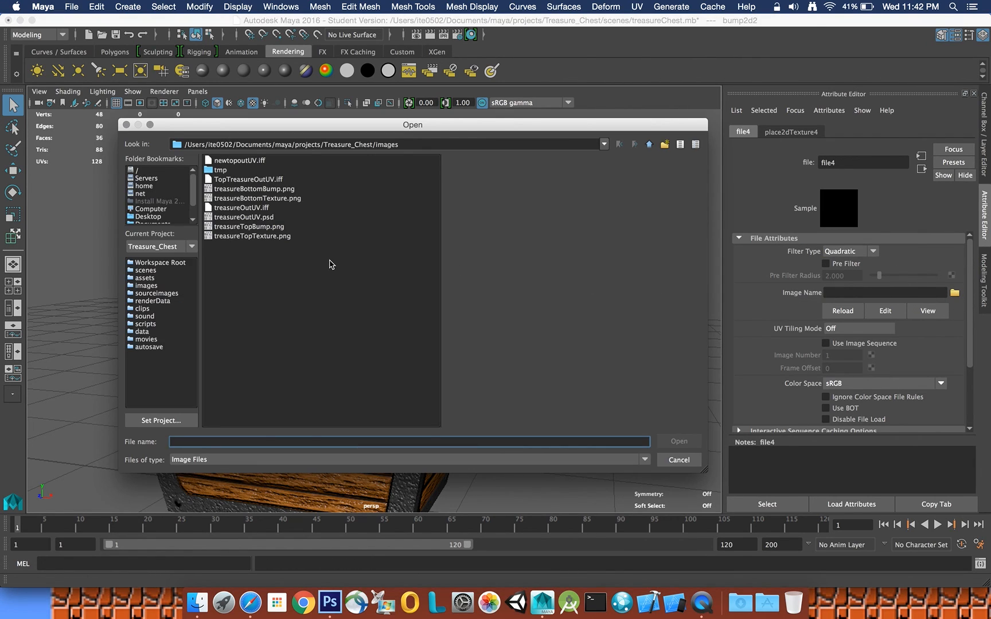
{"action": "left_click", "coordinate": [254, 235]}
{"action": "left_click", "coordinate": [270, 227]}
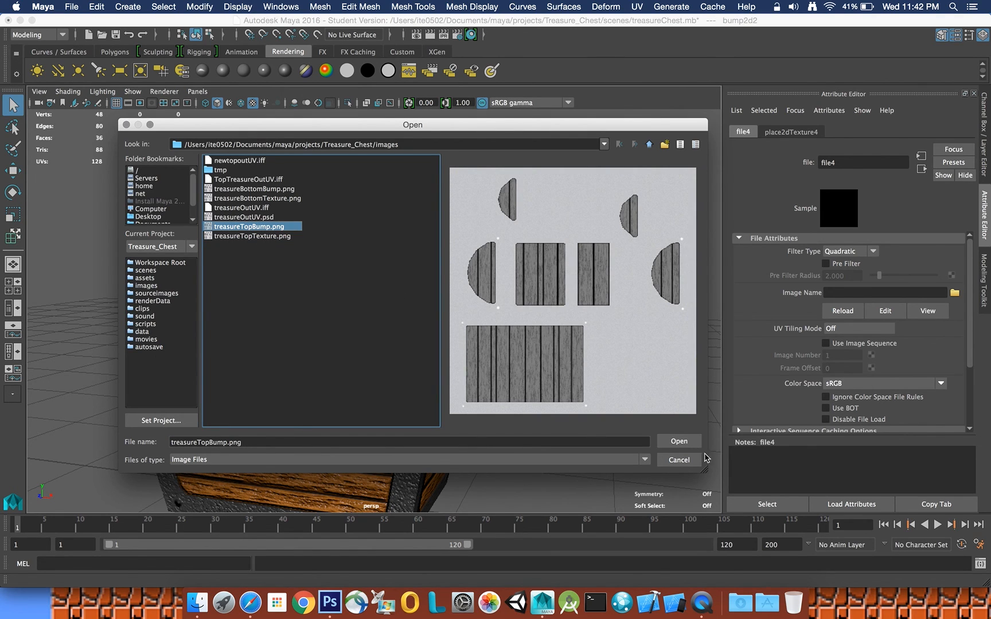
{"action": "left_click", "coordinate": [685, 442]}
- Examine the bump effect on the finished lid and base from several angles and distances
{"action": "left_click_drag", "start_coordinate": [485, 312], "coordinate": [523, 304], "text": "alt"}
{"action": "scroll", "coordinate": [539, 310], "scroll_direction": "up", "scroll_amount": 3}
{"action": "mouse_move", "coordinate": [524, 301]}
{"action": "left_mouse_down", "text": "alt"}
{"action": "mouse_move", "coordinate": [449, 335]}
{"action": "mouse_move", "coordinate": [321, 325]}
{"action": "mouse_move", "coordinate": [433, 298]}
{"action": "mouse_move", "coordinate": [490, 302]}
{"action": "mouse_move", "coordinate": [490, 323]}
{"action": "mouse_move", "coordinate": [516, 300]}
{"action": "mouse_move", "coordinate": [507, 306]}
{"action": "left_mouse_up", "text": "alt"}
{"action": "scroll", "coordinate": [489, 297], "scroll_direction": "up", "scroll_amount": 4}
{"action": "scroll", "coordinate": [489, 297], "scroll_direction": "down", "scroll_amount": 7}
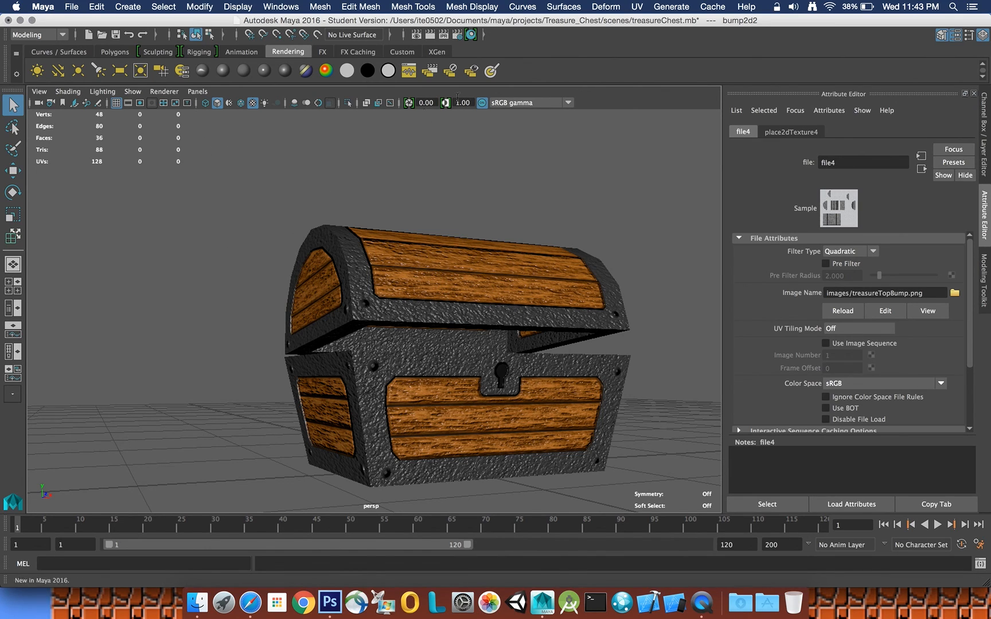
{"action": "left_click", "coordinate": [703, 611]}
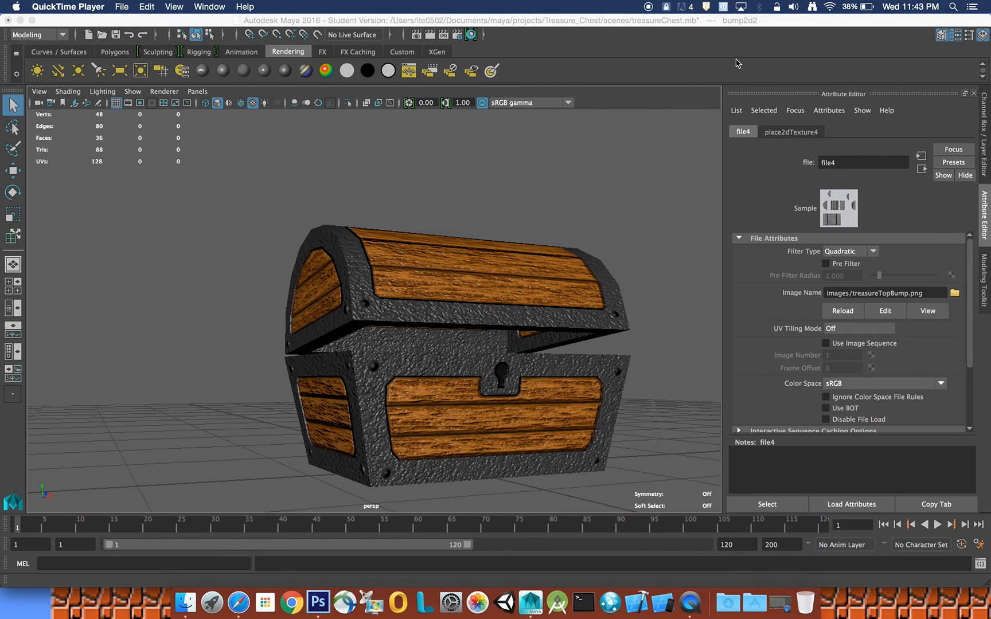